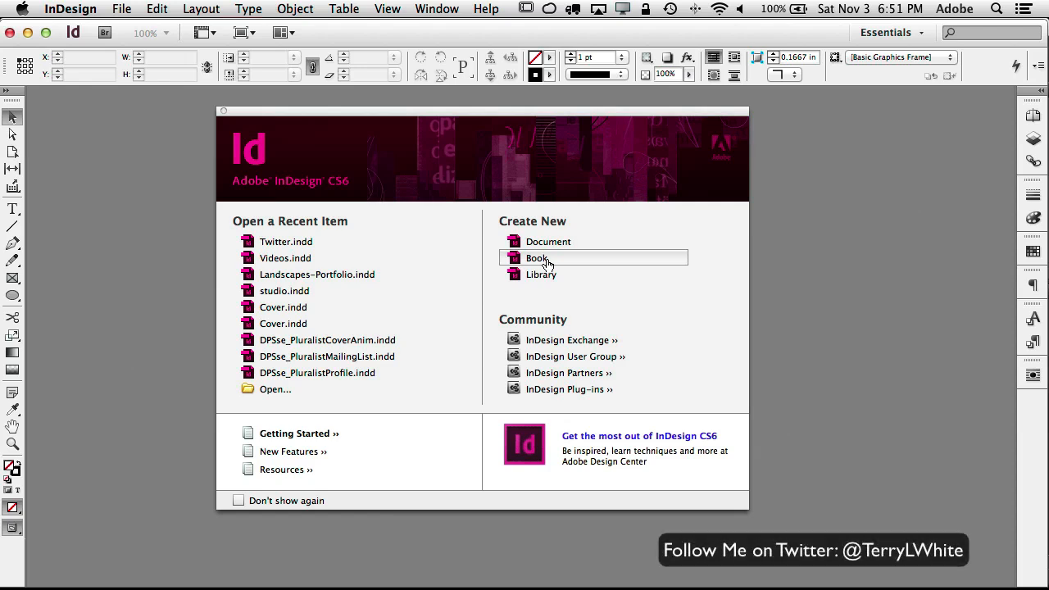
Step: Start a new Letter-size print document with 8 pages and facing pages enabled
click(548, 243)
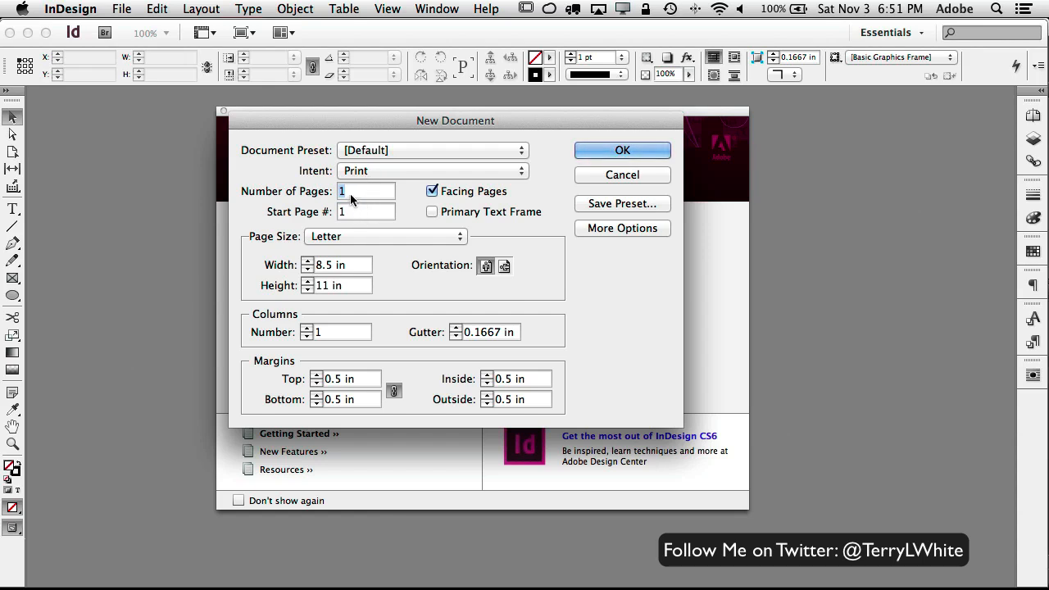
text(8)
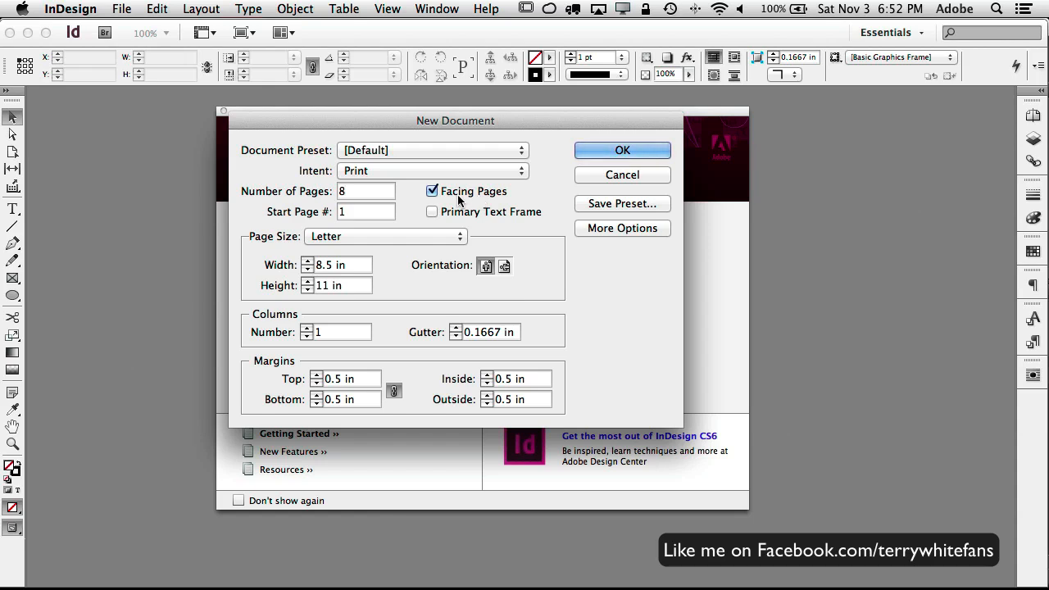
click(456, 197)
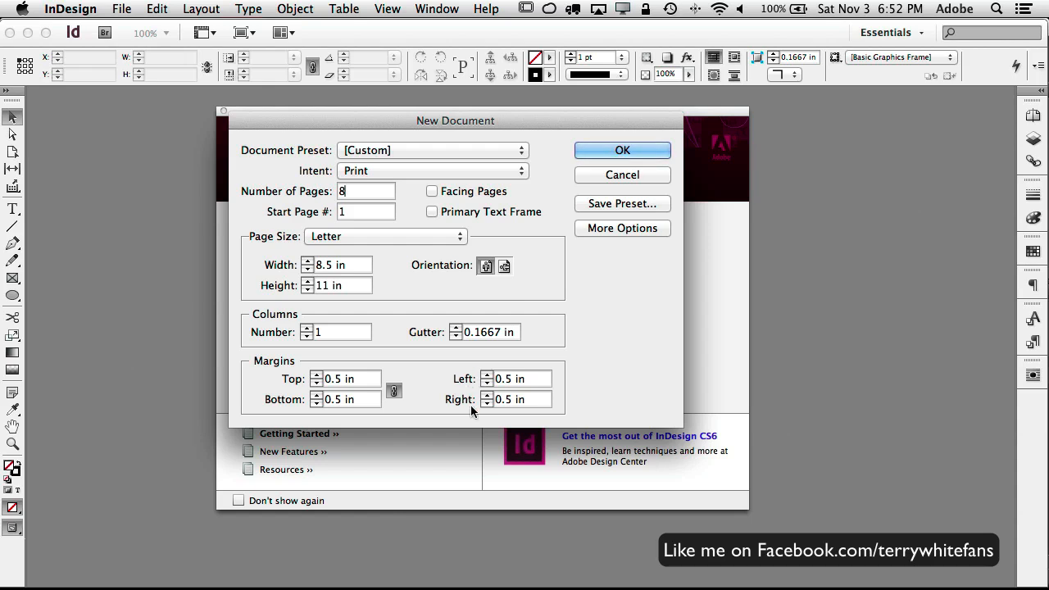
click(434, 192)
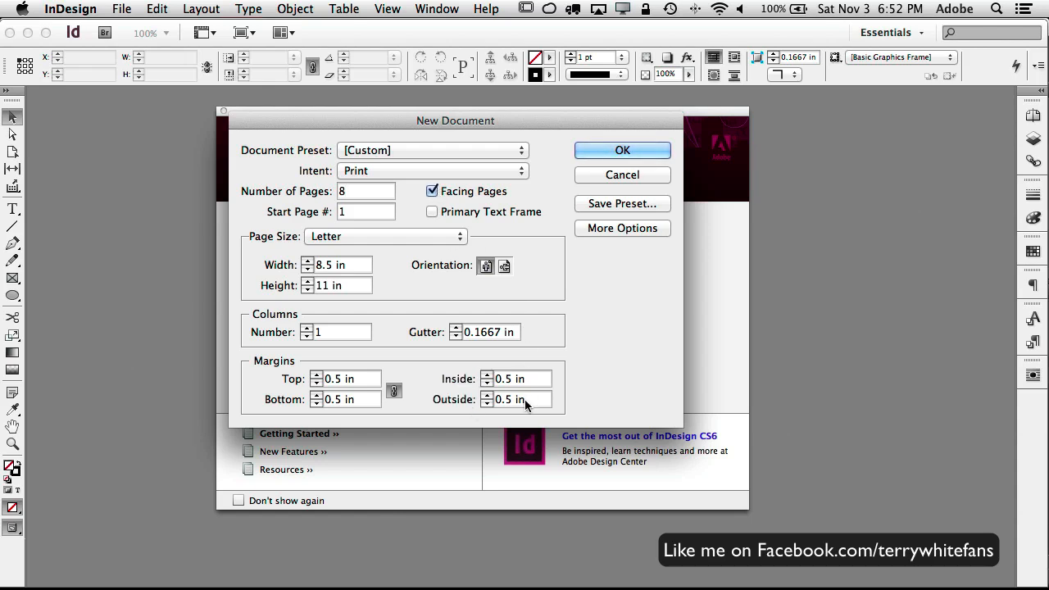
Step: Unlink the document margins, set the inside margin to 0.75 in, and create the document
click(393, 391)
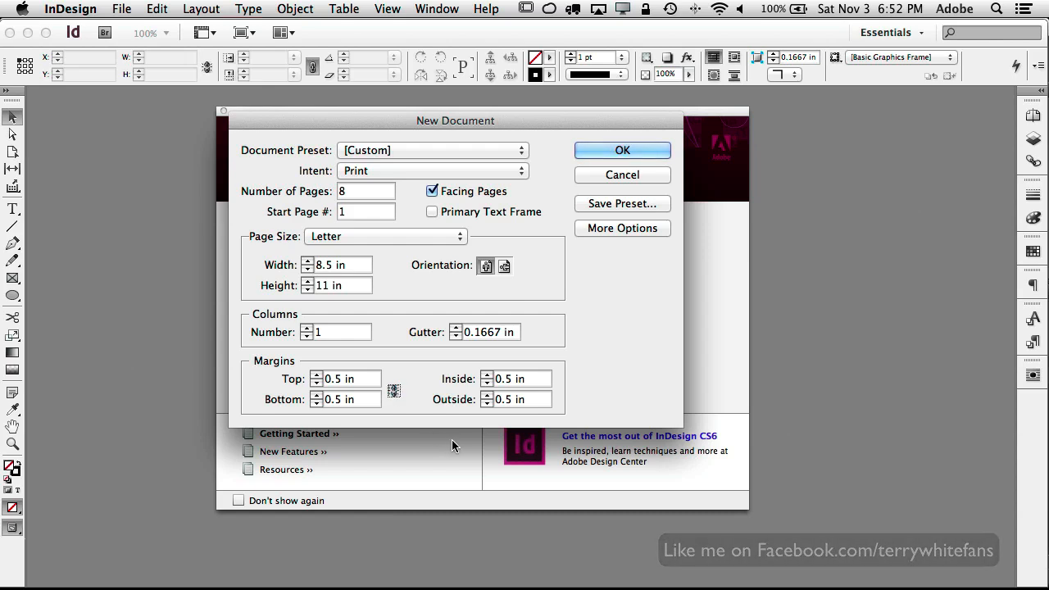
click(487, 376)
click(487, 376)
click(486, 376)
click(487, 376)
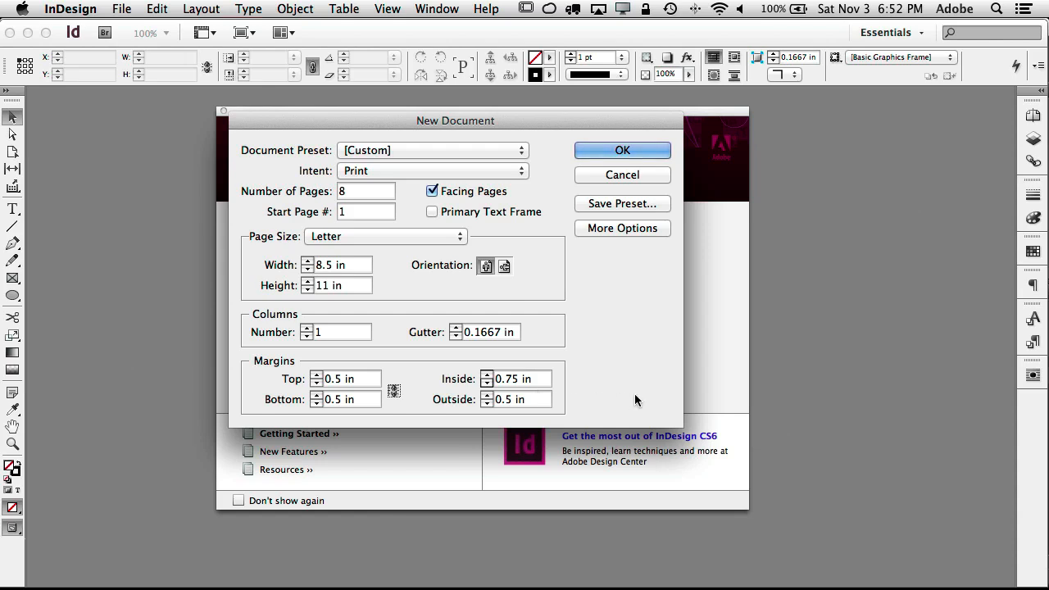
click(618, 231)
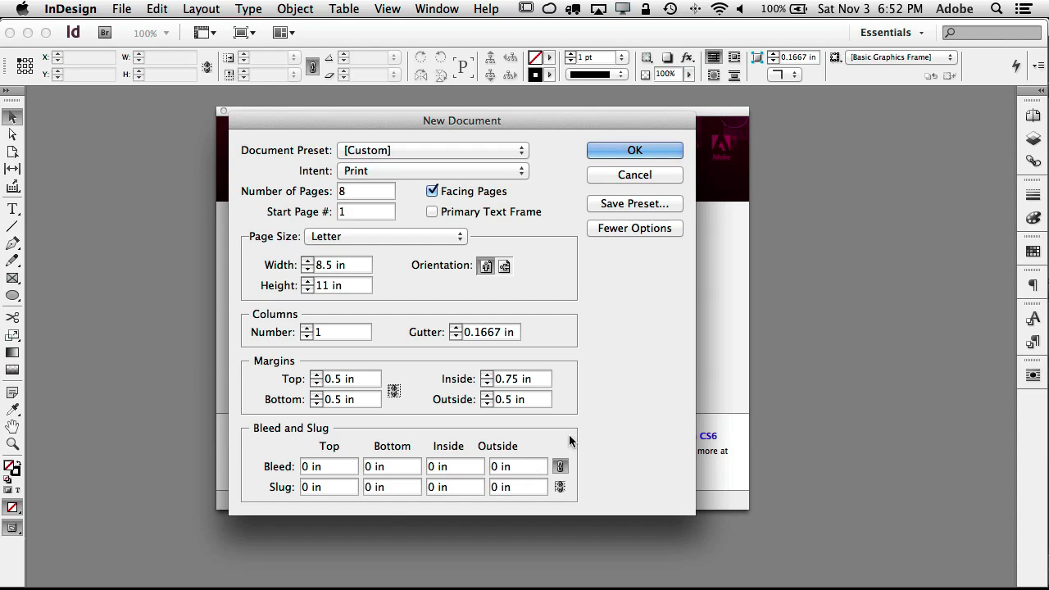
click(642, 227)
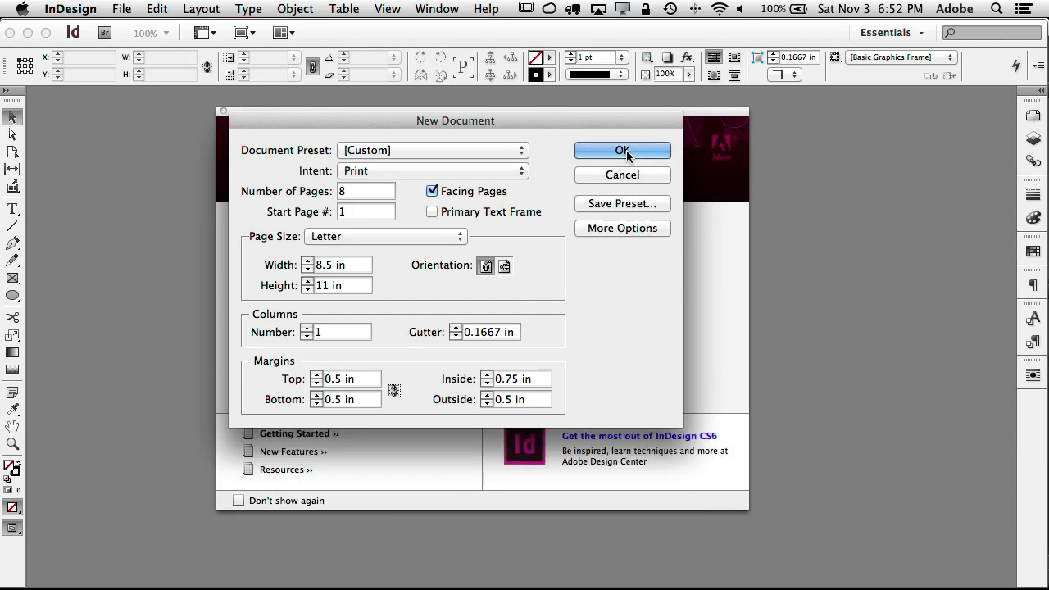
click(625, 150)
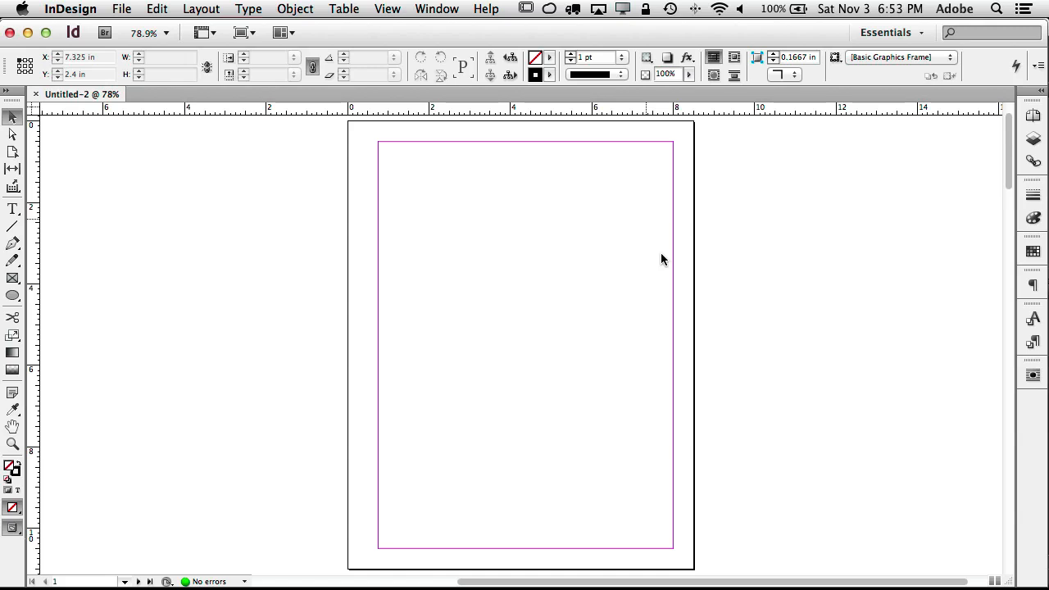
Step: Draw a rectangular image frame about 7.25 by 3.225 in between the side margins and move it up to Y 2.8 in
click(14, 279)
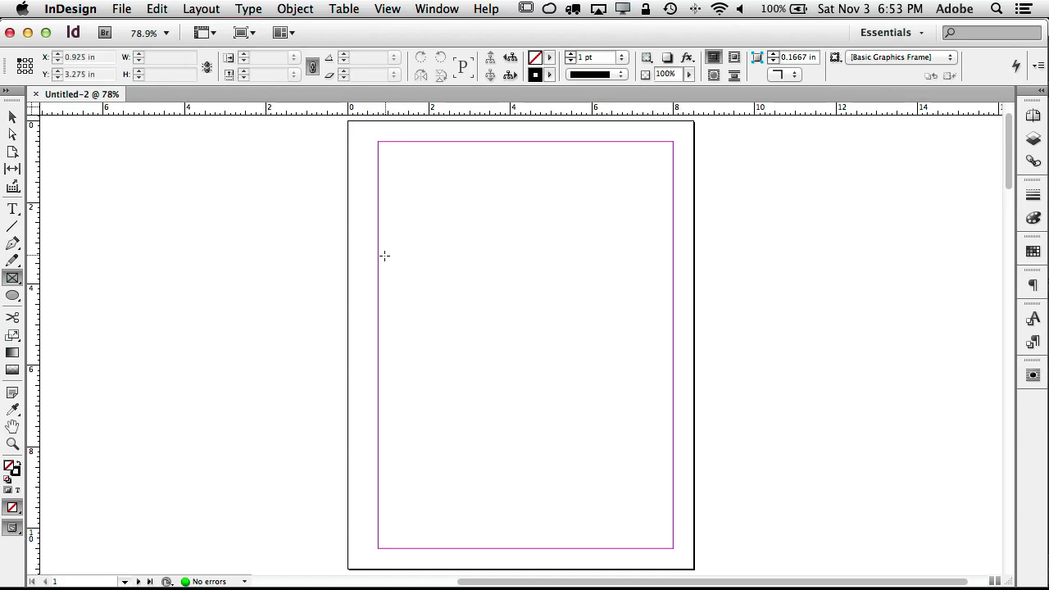
drag(378, 265, 673, 396)
click(11, 119)
drag(443, 289, 440, 263)
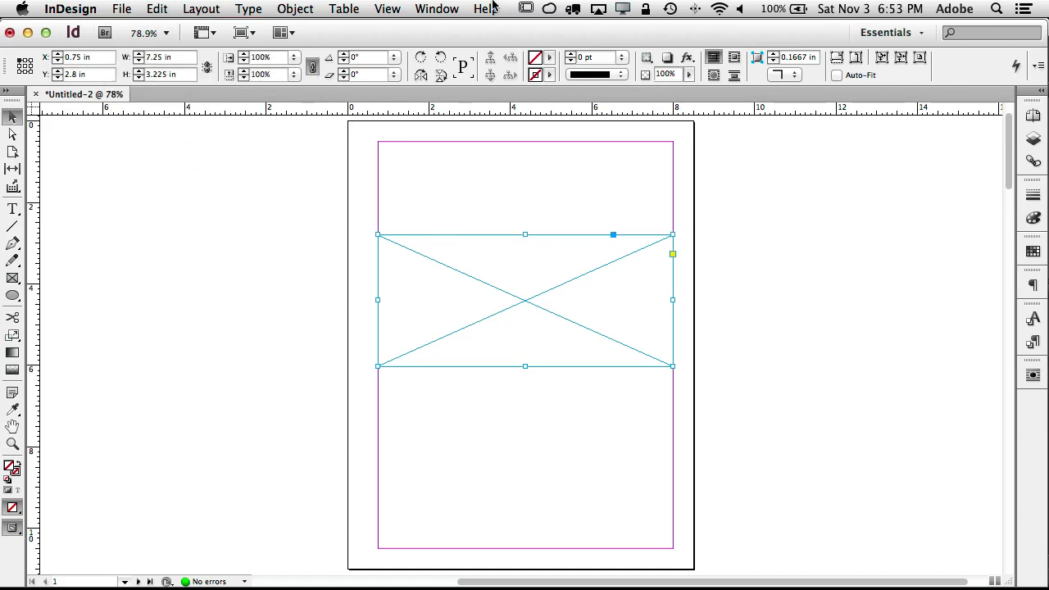
Step: Browse the Portfolio-Travel folder in Mini Bridge and place the harbour photo 0013-_DSC728 into the empty frame
click(449, 10)
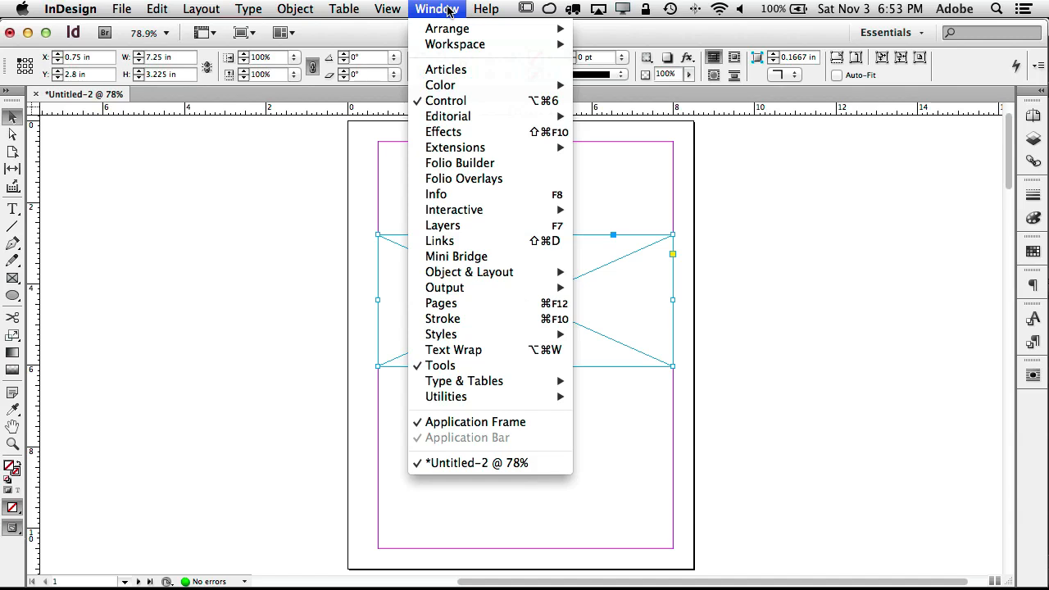
click(492, 260)
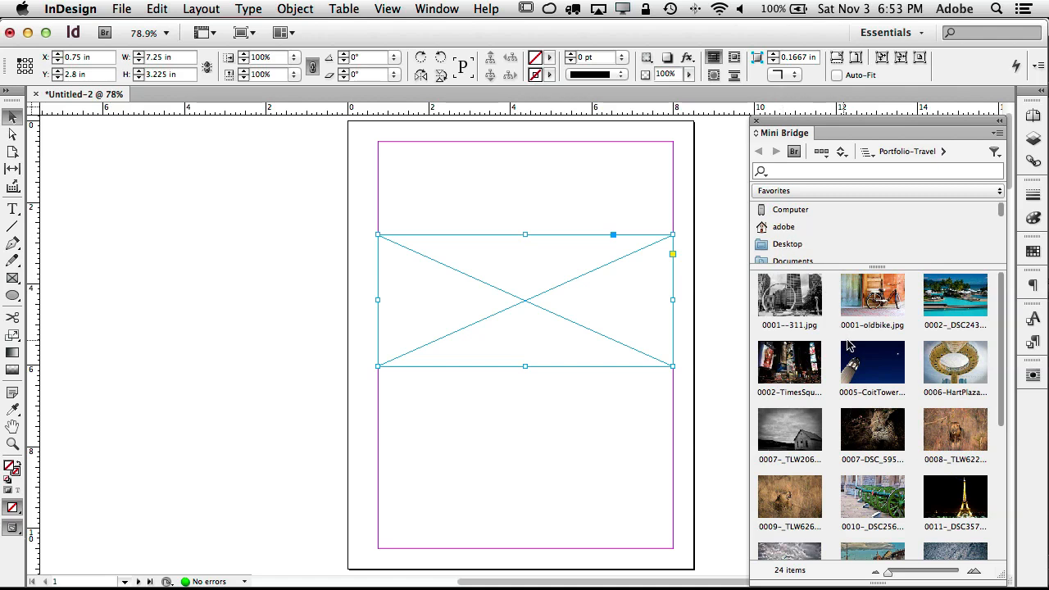
scroll(803, 245, down, 2)
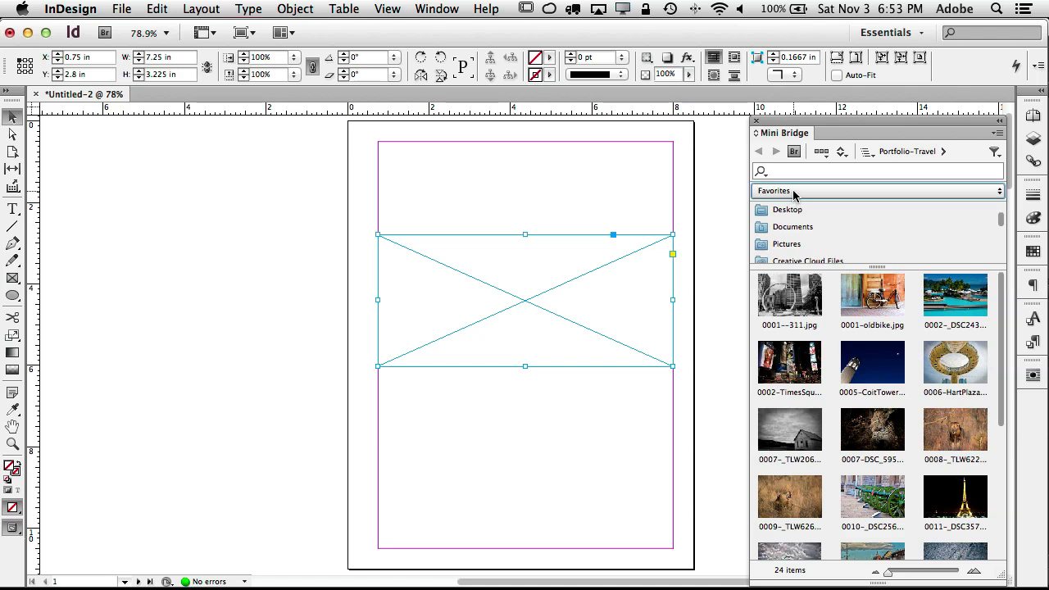
scroll(800, 221, down, 3)
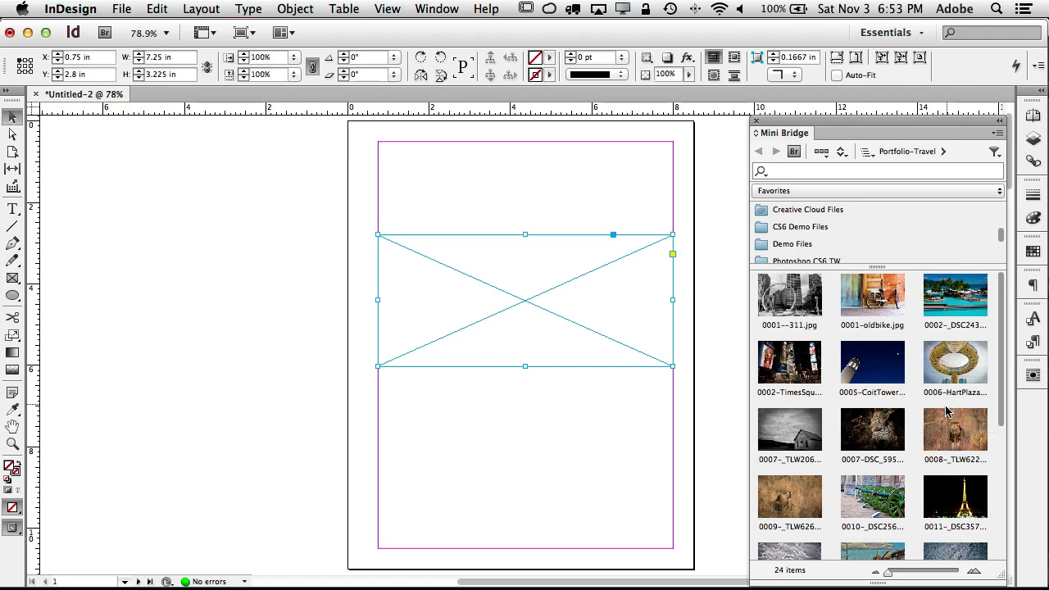
scroll(918, 373, down, 1)
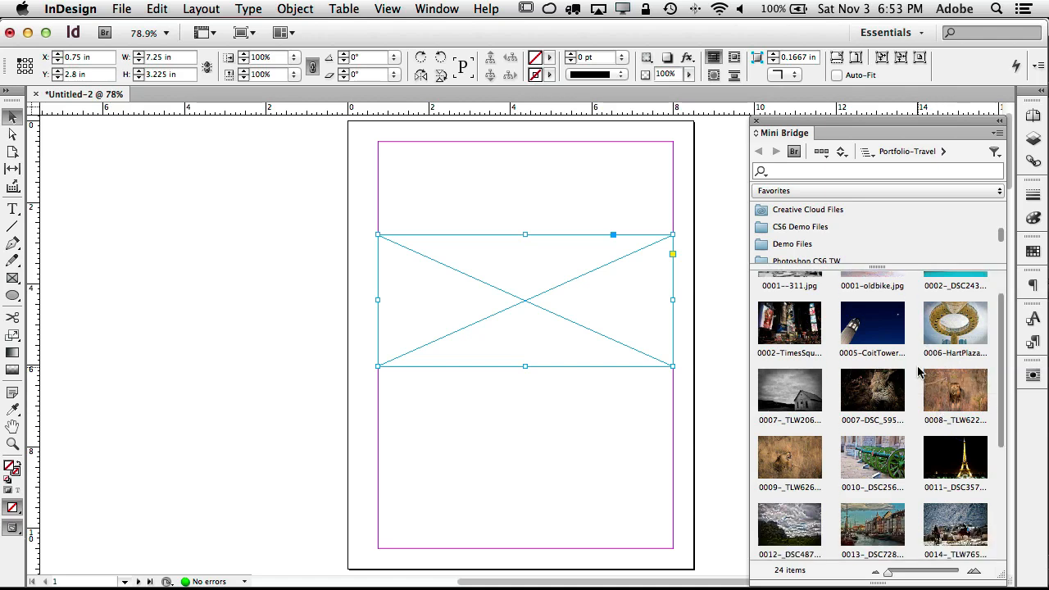
scroll(917, 373, down, 5)
drag(875, 352, 524, 306)
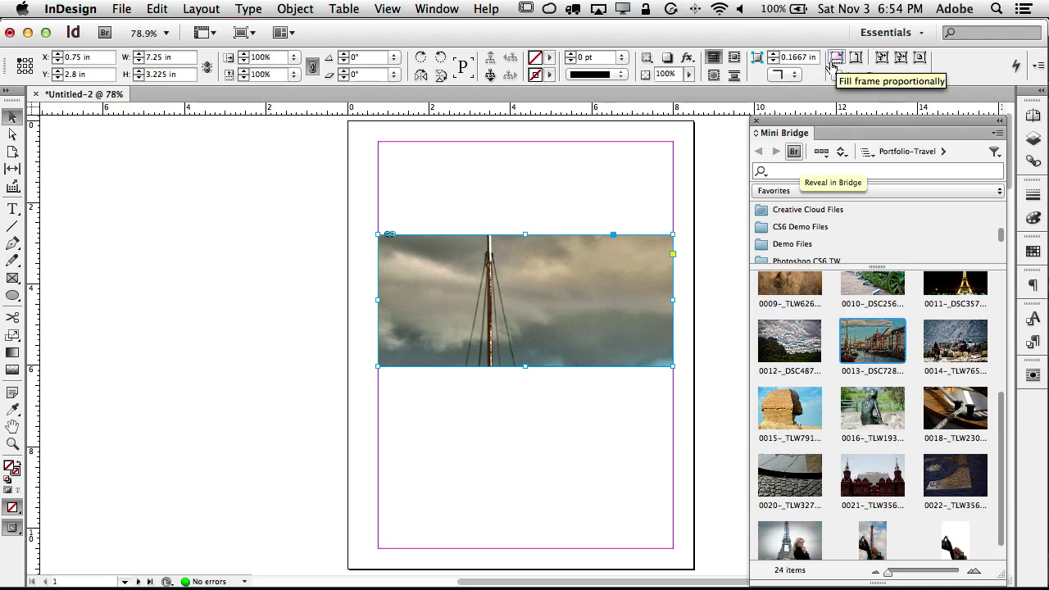
Step: Fit the harbour photo so that it fills its frame proportionally, and deselect it
click(295, 9)
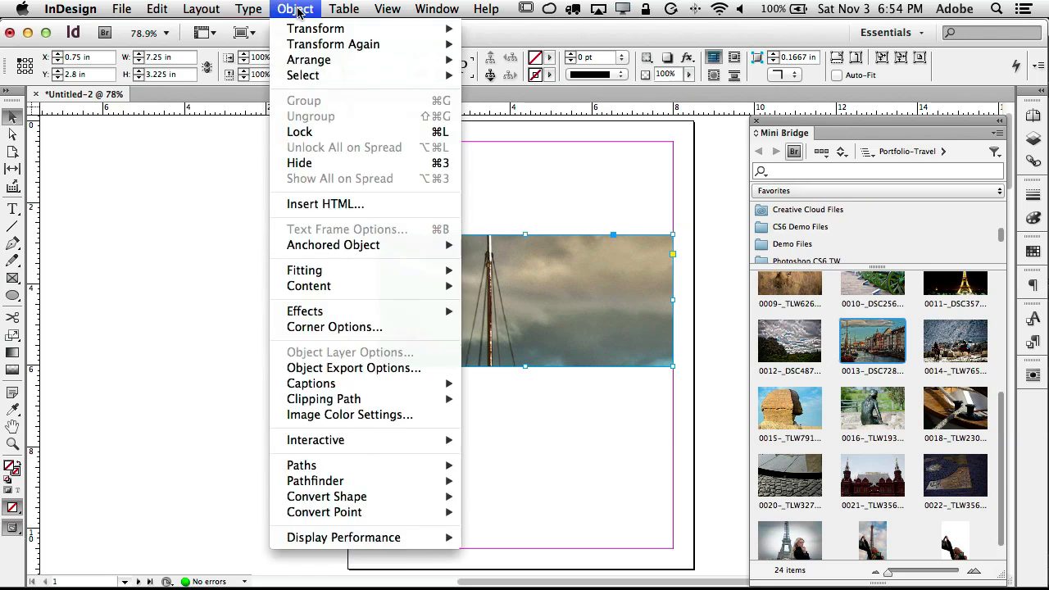
mouse_move(339, 272)
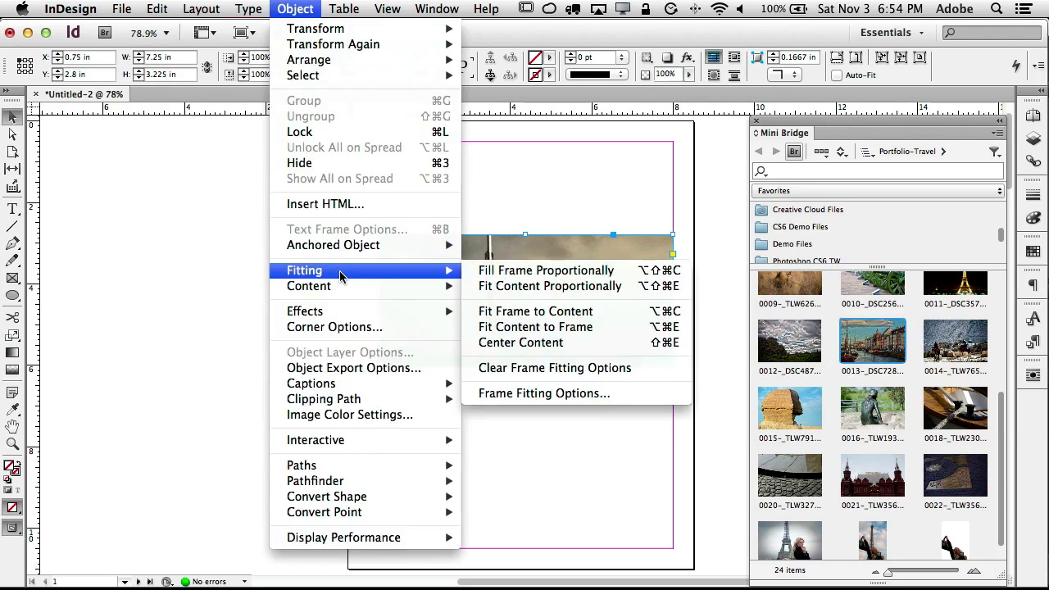
click(536, 271)
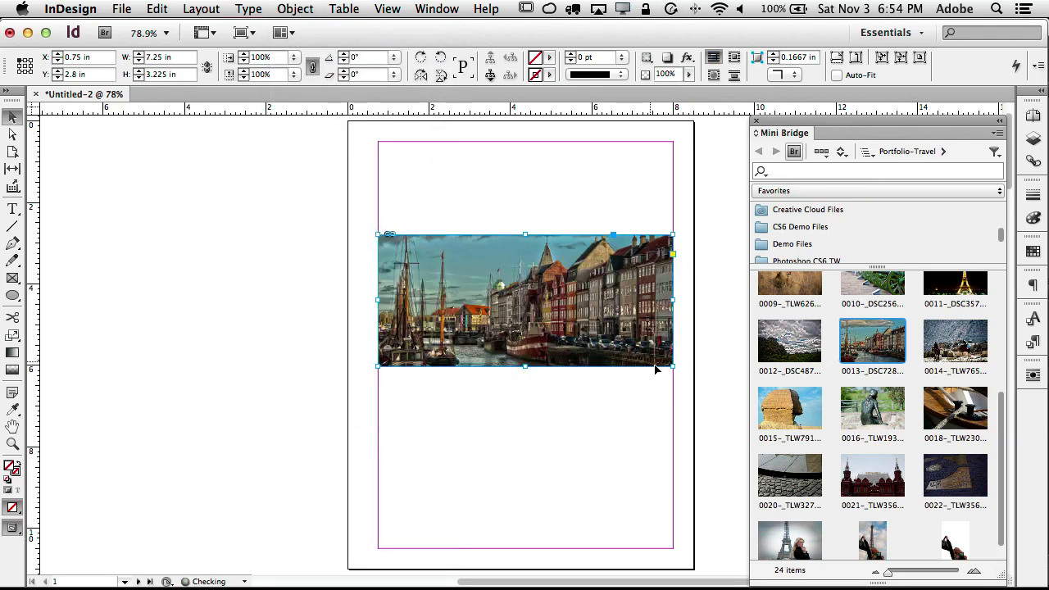
click(675, 407)
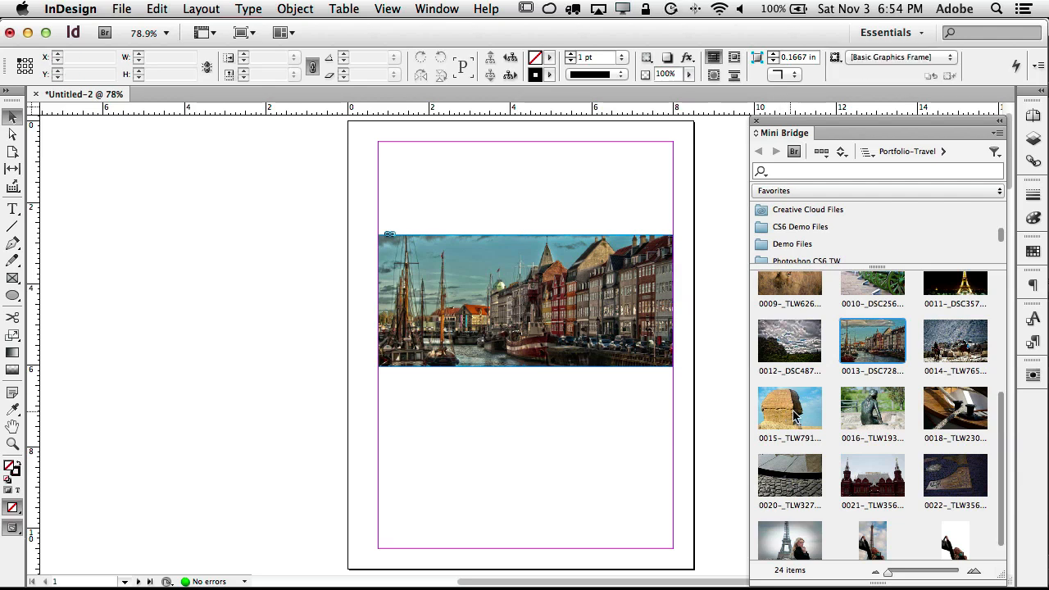
Step: Place the sphinx, Eiffel Tower and cannon photos together as a three-column row about 7.25 by 1.825 in below the harbour photo
click(797, 414)
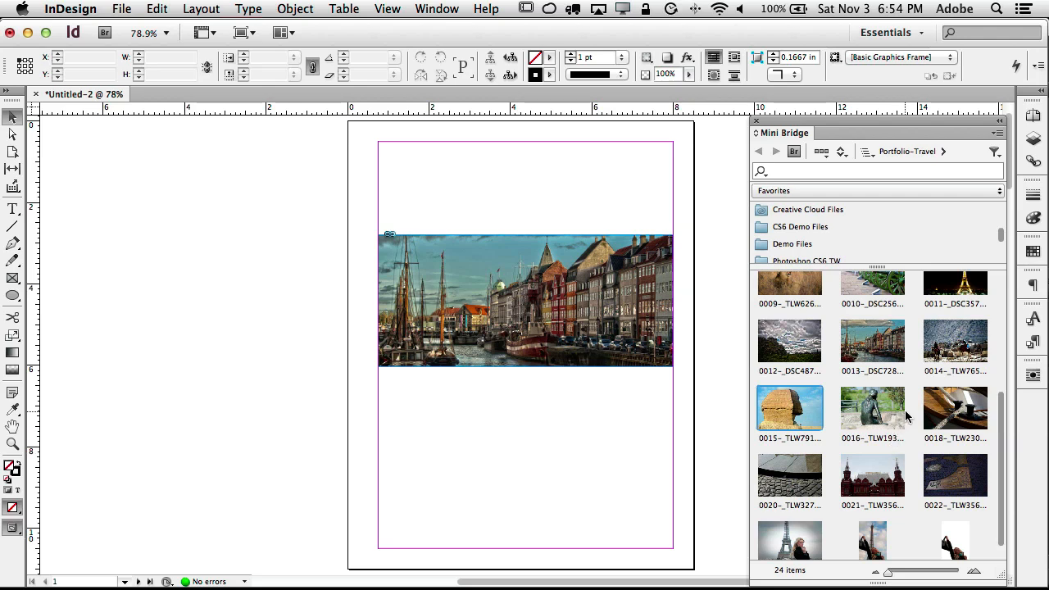
scroll(905, 416, up, 1)
scroll(906, 416, up, 1)
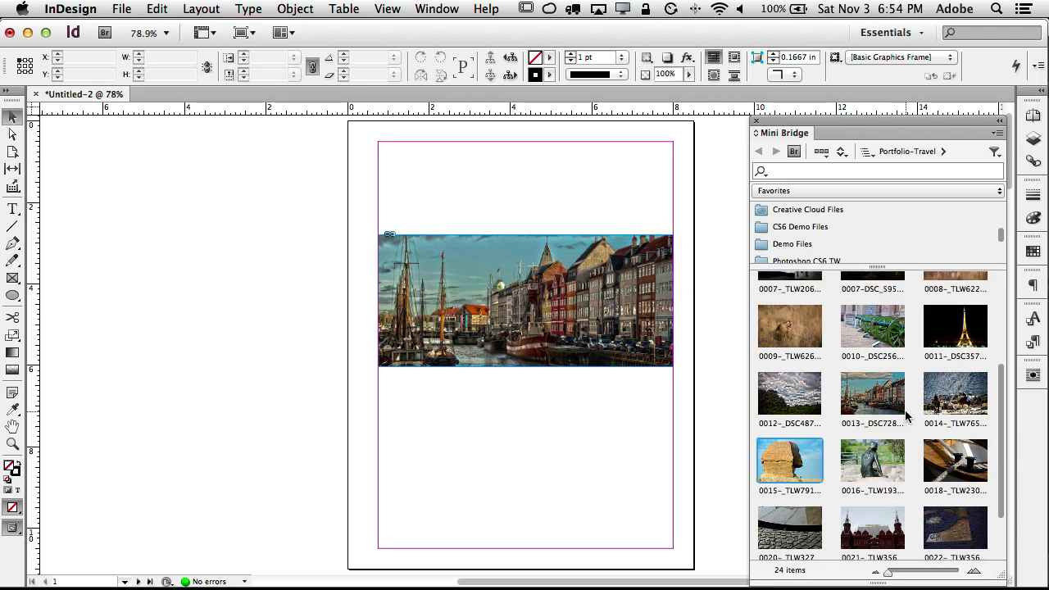
click(948, 340)
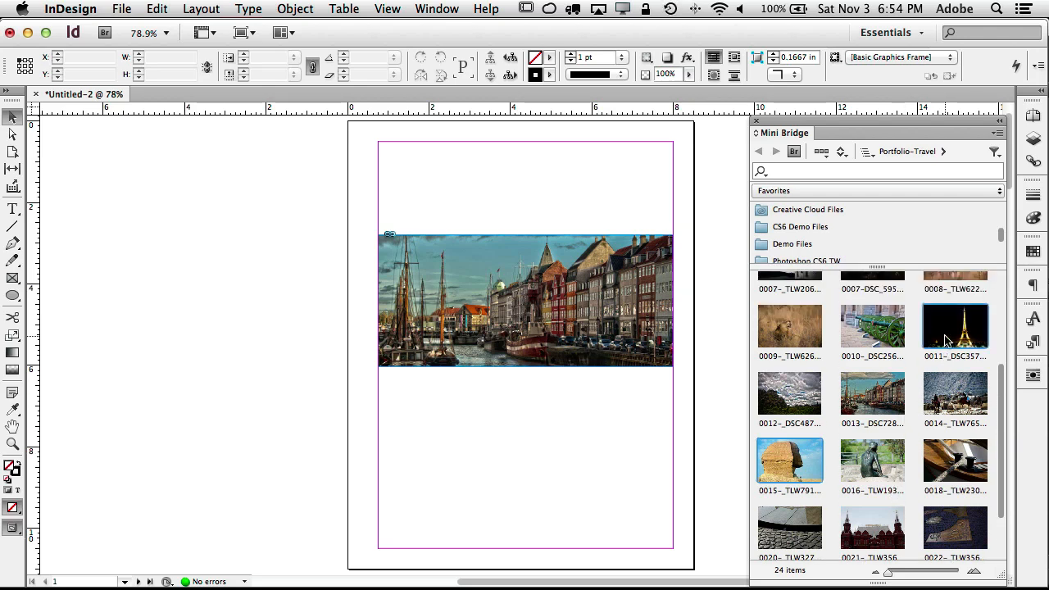
super+click(872, 335)
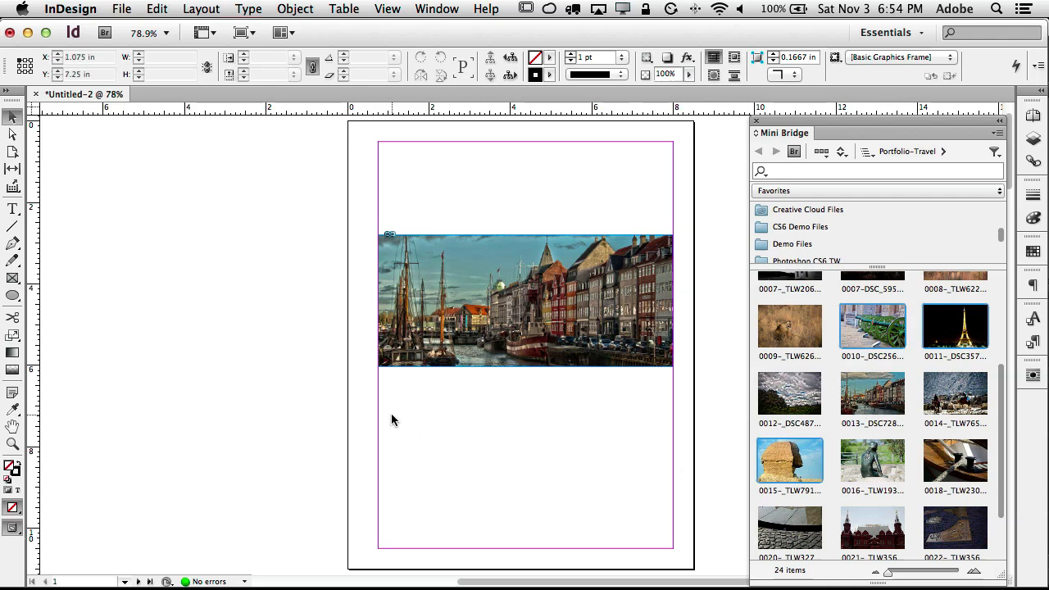
drag(860, 334, 524, 425)
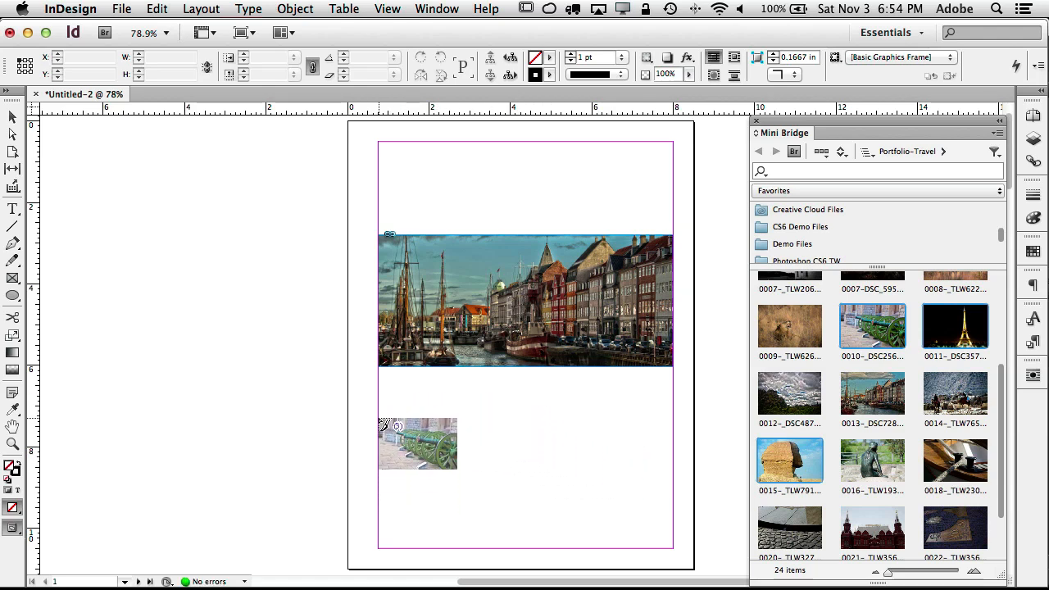
drag(380, 417, 670, 528)
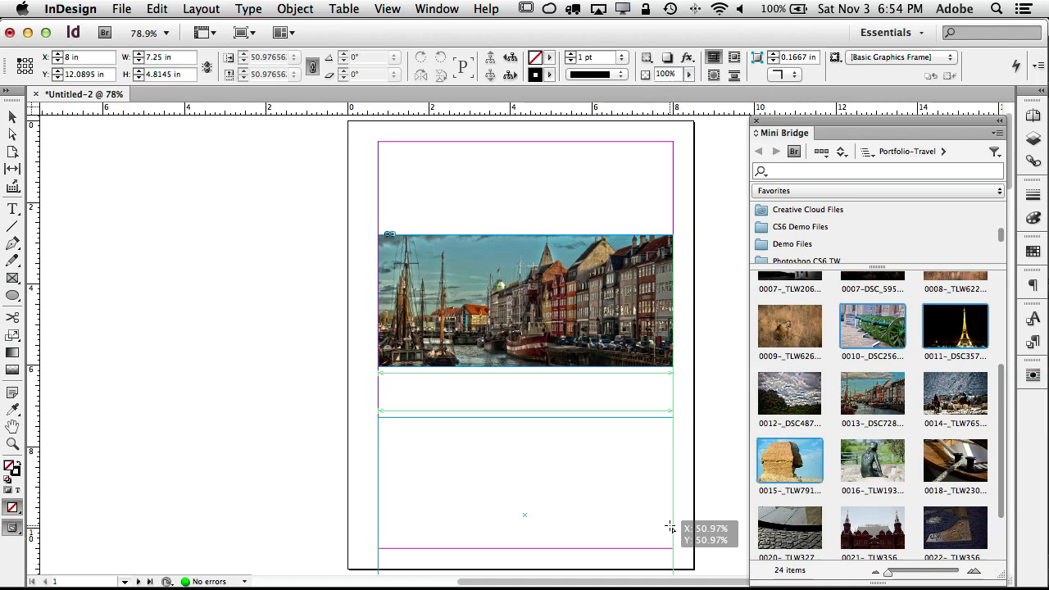
key(Right)
key(Right)
drag(670, 528, 672, 495)
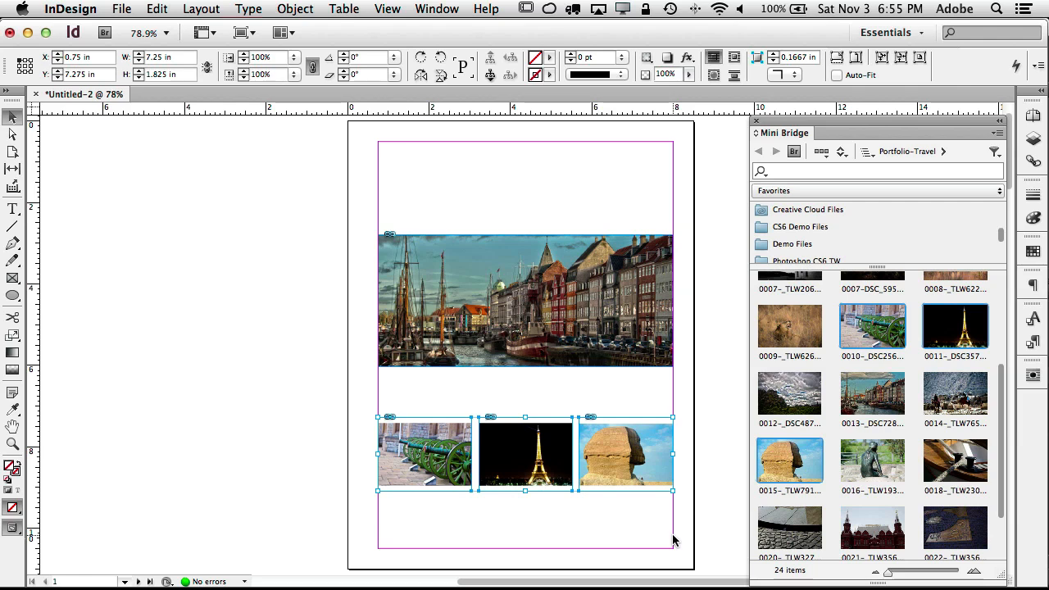
Step: Fit the three small frames to their content and move the row down to Y 8.8 in
click(898, 59)
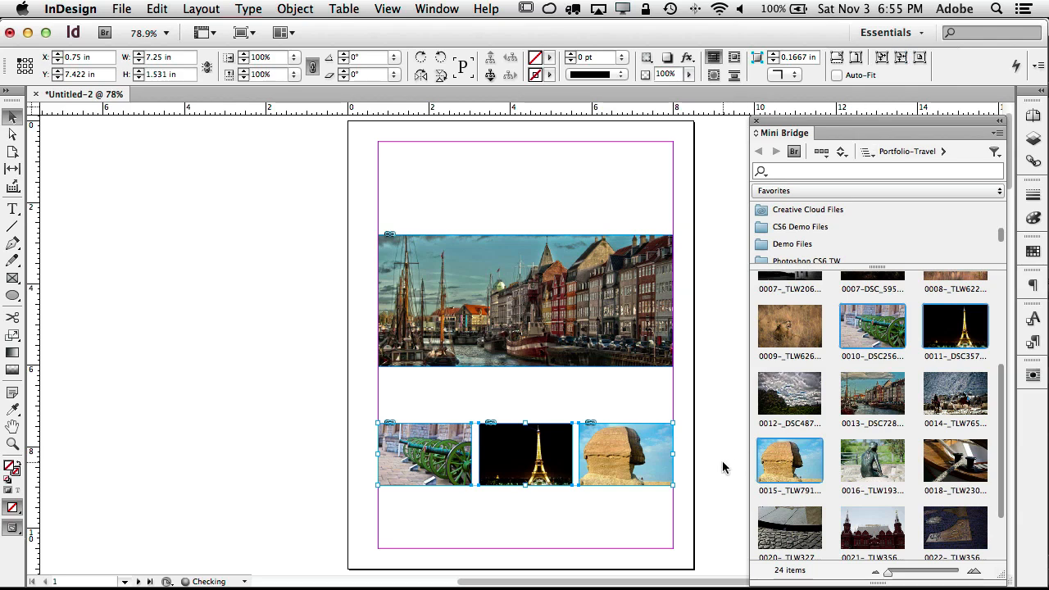
drag(644, 479, 644, 537)
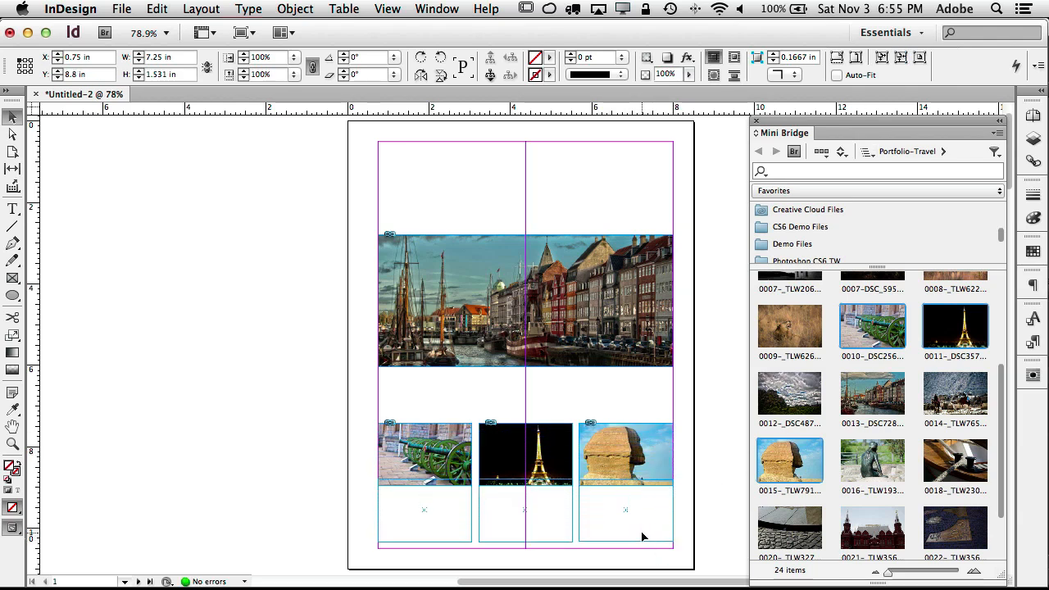
click(689, 529)
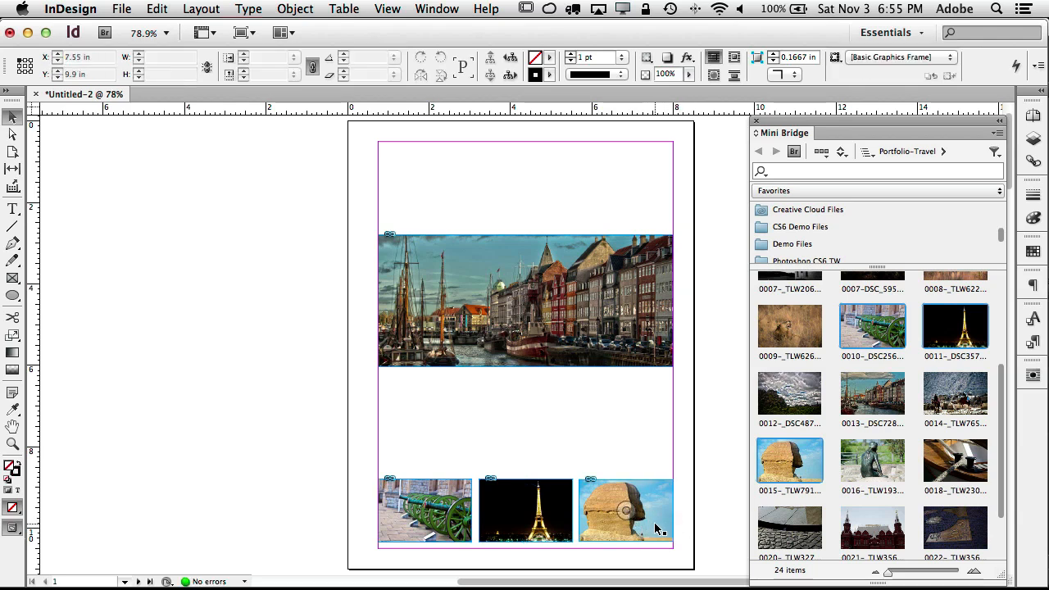
Step: Swap the sphinx and cannon photos at the two ends of the lower row, keeping them aligned with the Eiffel Tower photo
drag(654, 522, 454, 456)
drag(448, 521, 650, 520)
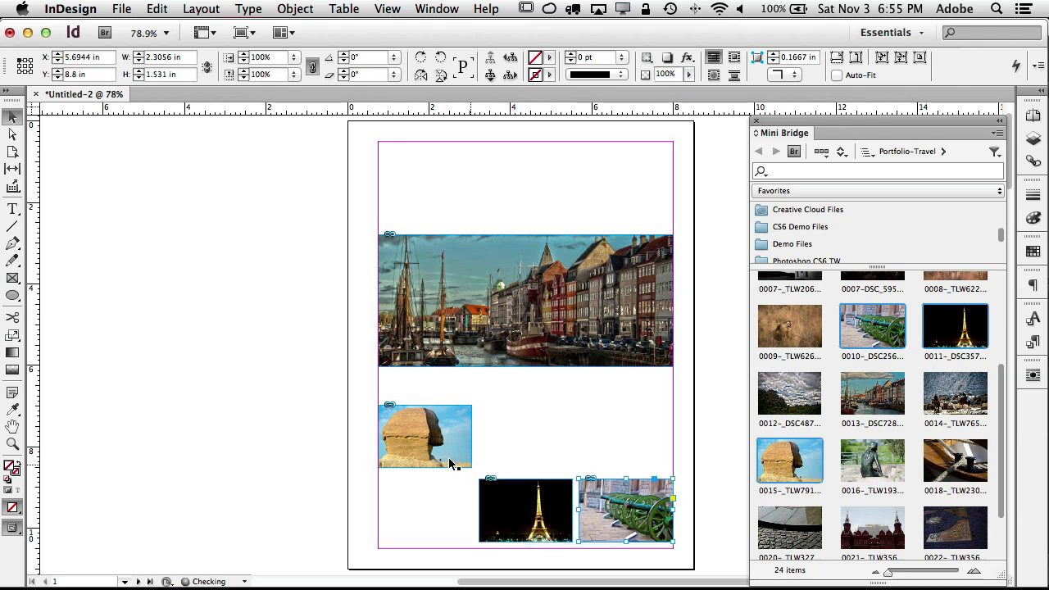
drag(445, 456, 452, 530)
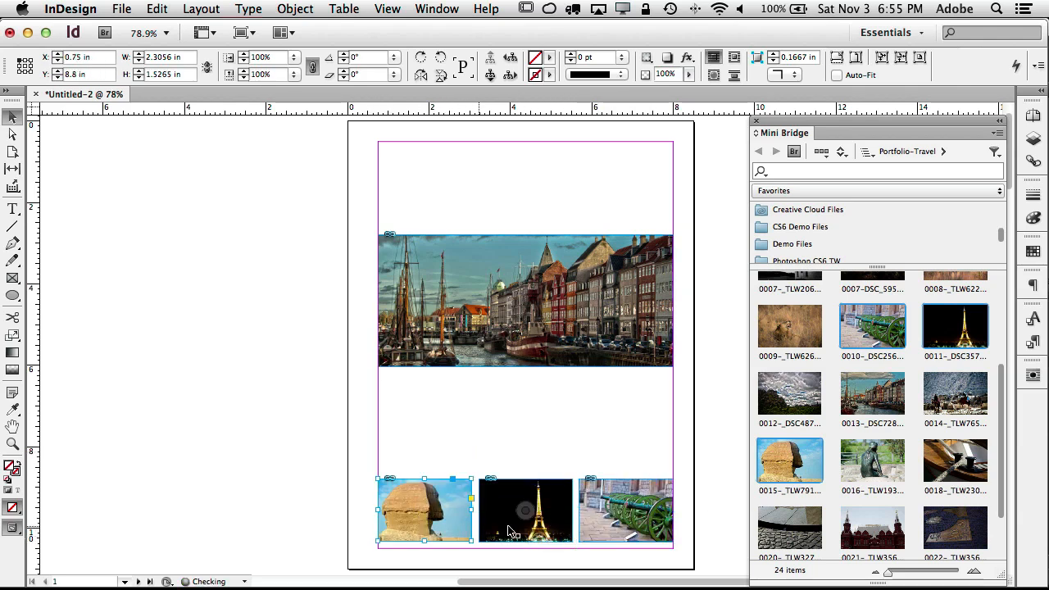
click(690, 450)
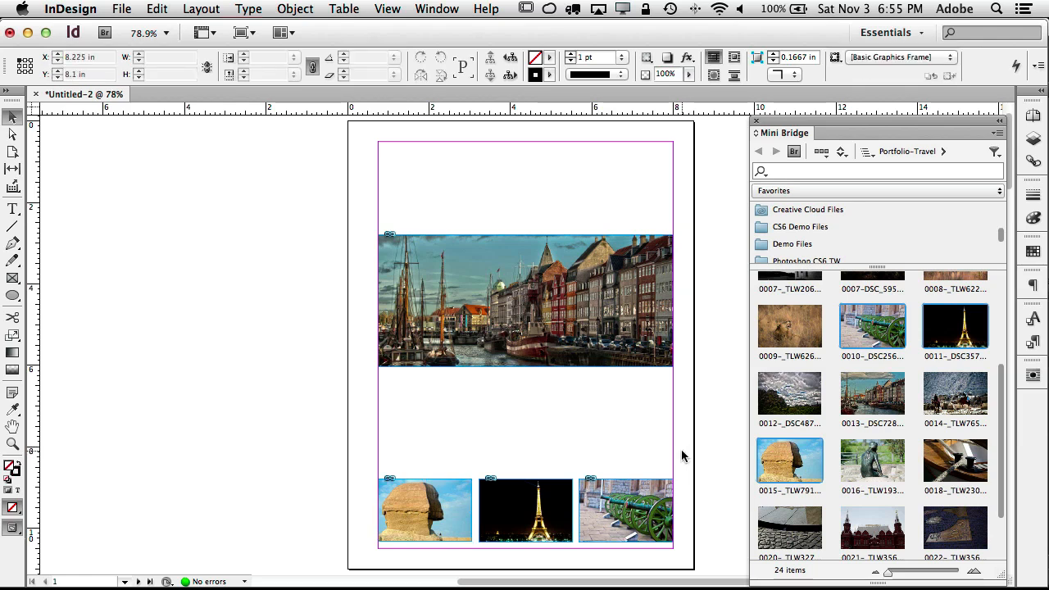
Step: Draw text frames between the photo rows, in the page's upper-left margin corner (about 2.625 by 0.625 in) and above the harbour photo (about 7.25 by 1.5 in)
click(12, 210)
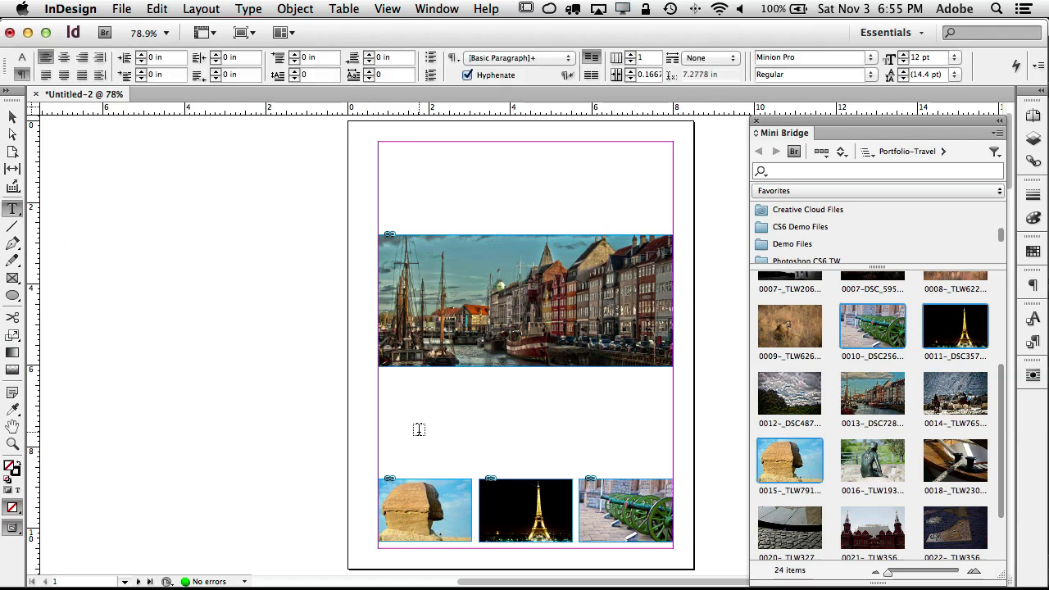
drag(378, 378, 676, 474)
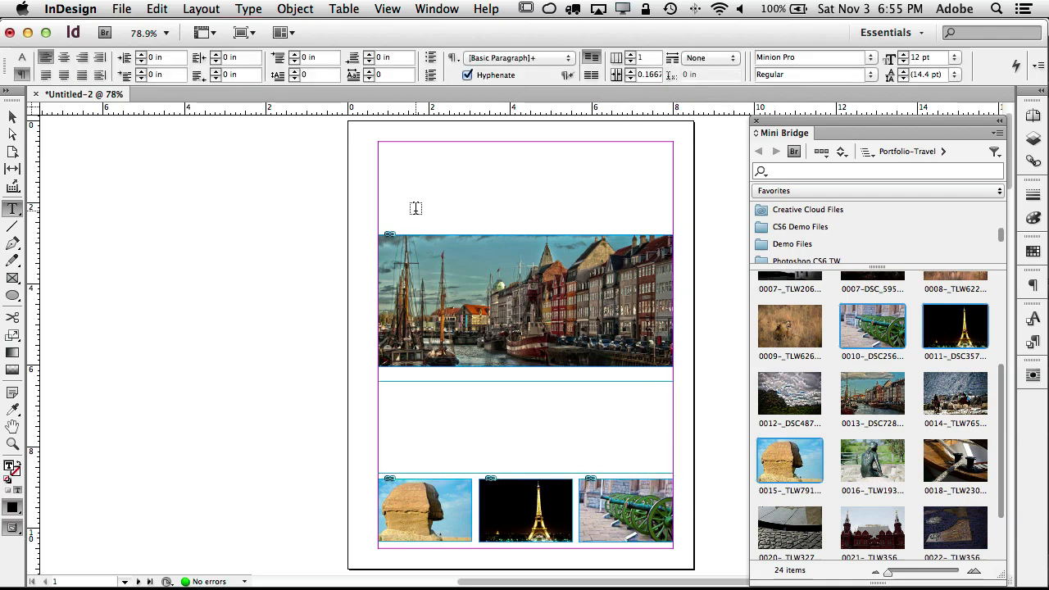
drag(377, 141, 484, 167)
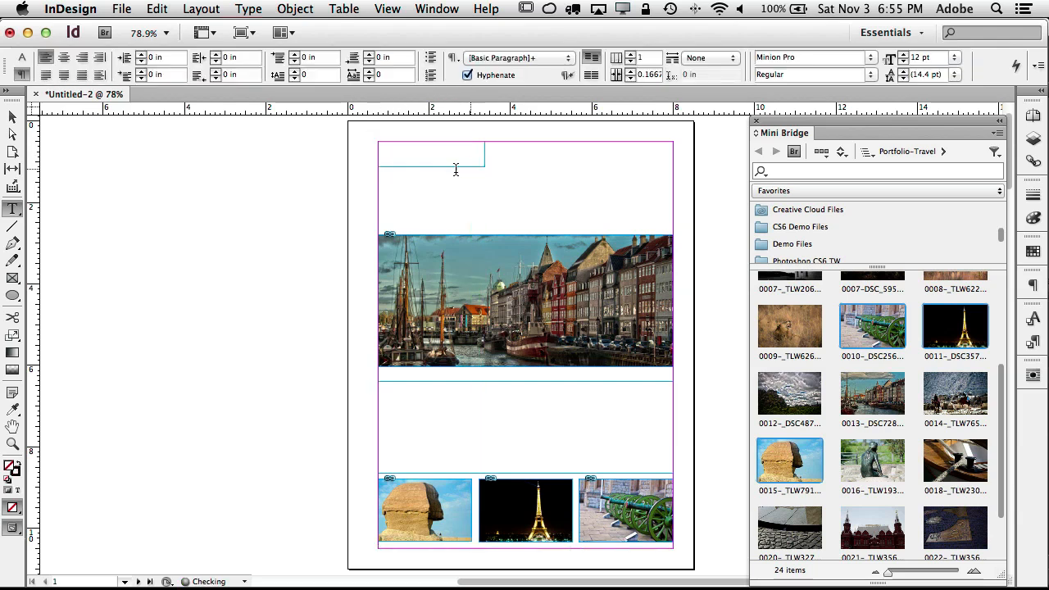
drag(380, 225, 673, 166)
Step: Enter the heading text "The World Of" in the small text frame at the page's upper-left margin corner
click(451, 145)
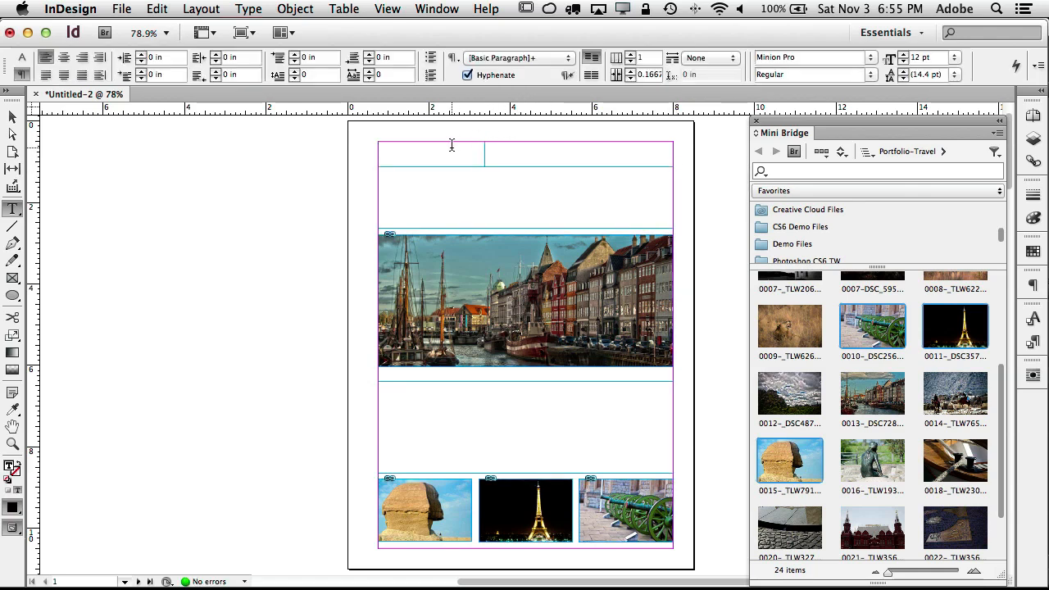
text(The World Ov)
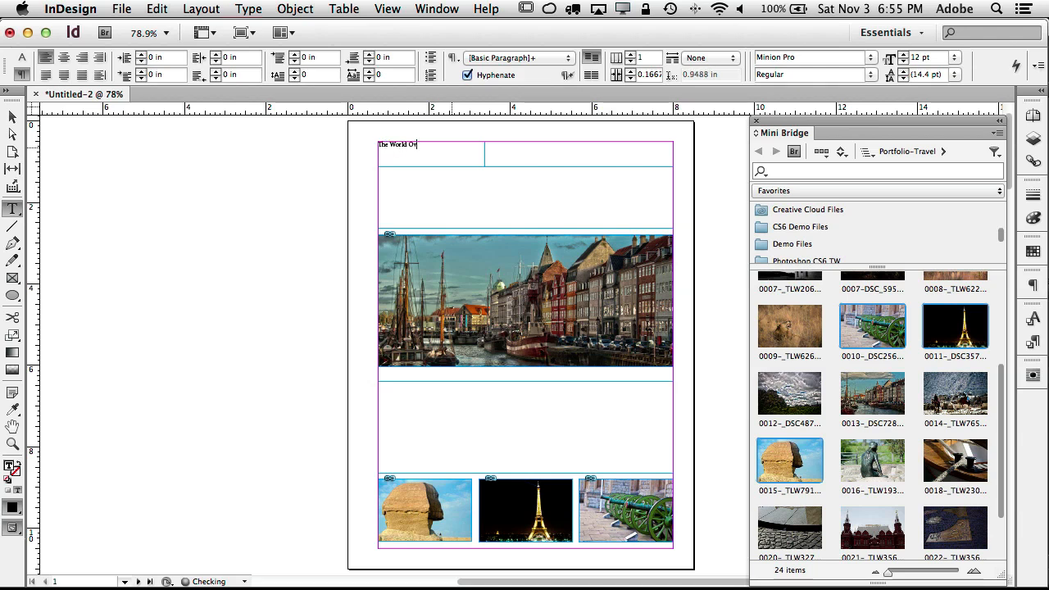
key(BackSpace)
text(f)
Step: Format the "The World Of" heading in Myriad Pro Light at 30 pt
drag(456, 142, 223, 104)
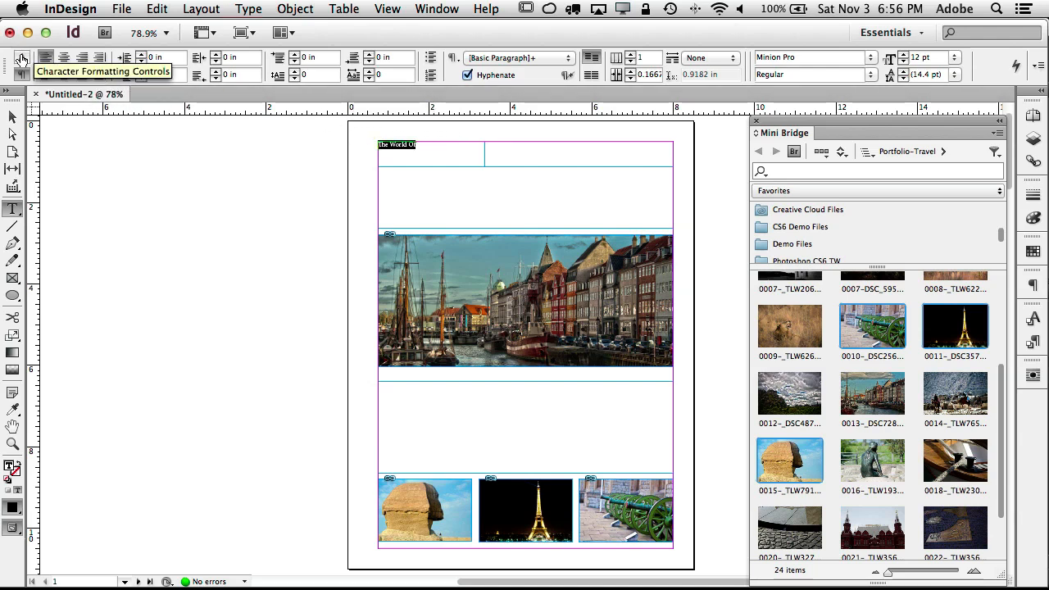
click(22, 57)
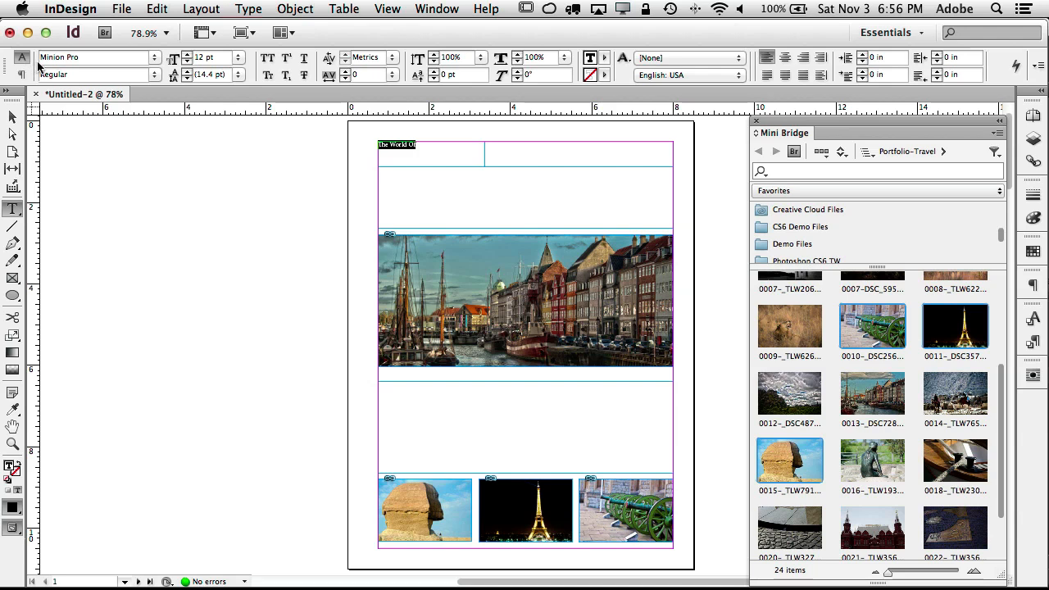
drag(109, 60, 23, 49)
key(Return)
key(Return)
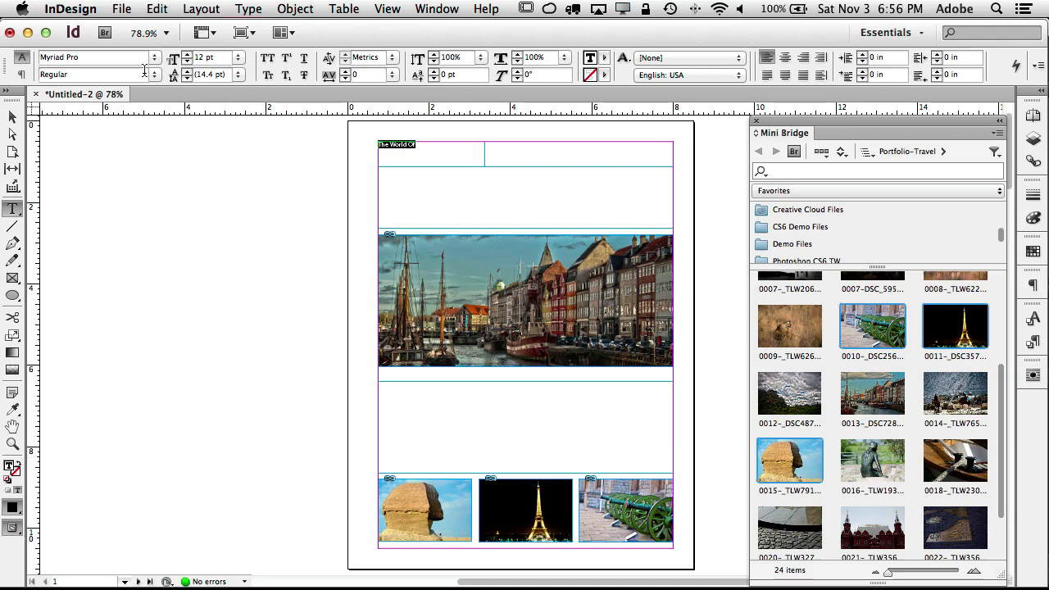
click(154, 74)
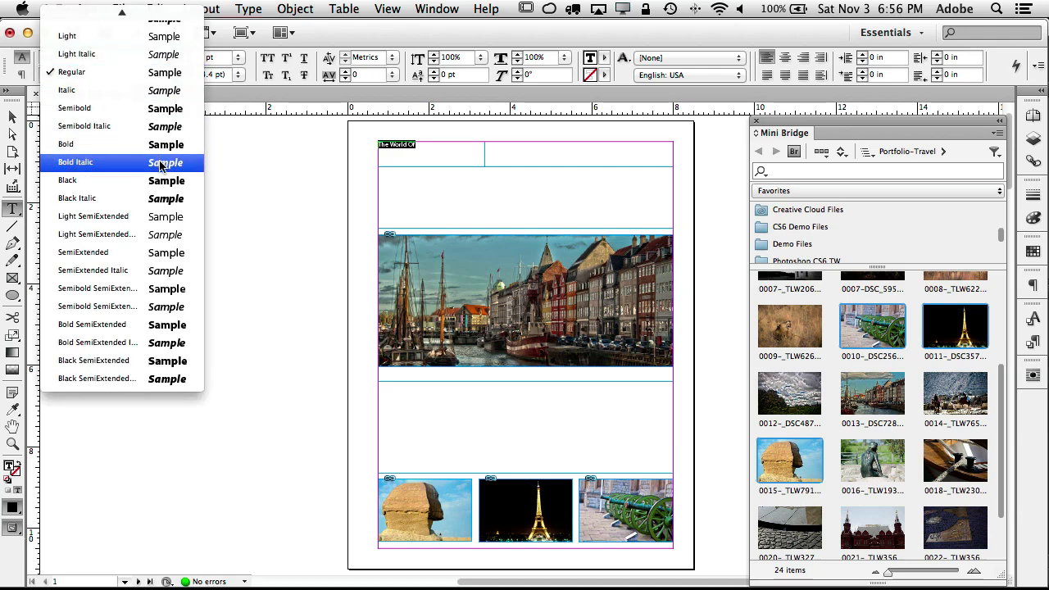
click(140, 36)
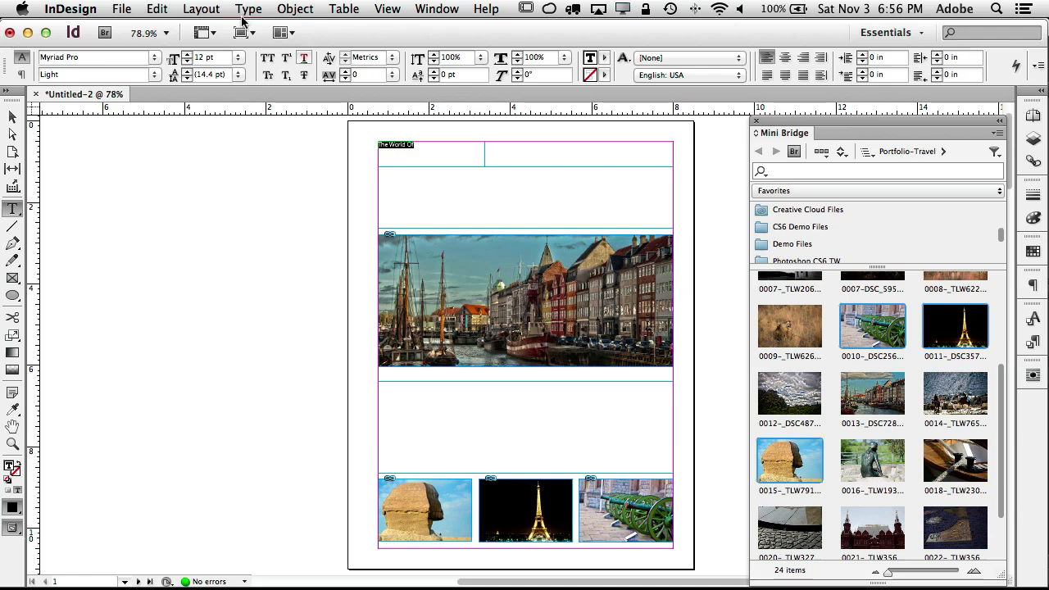
click(238, 57)
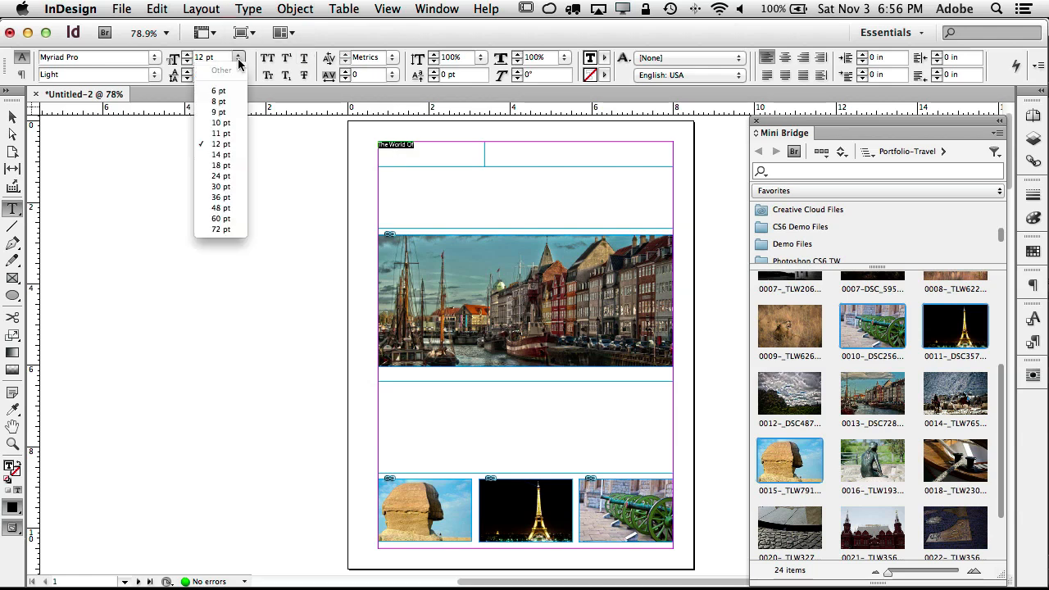
click(226, 185)
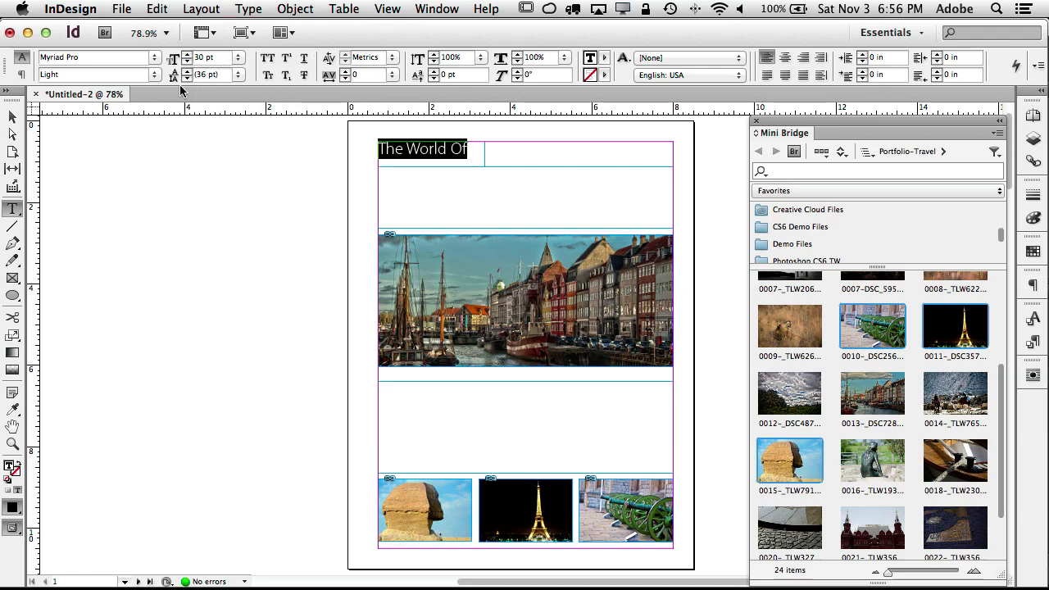
Step: Fit the "The World Of" text frame to its content
click(12, 116)
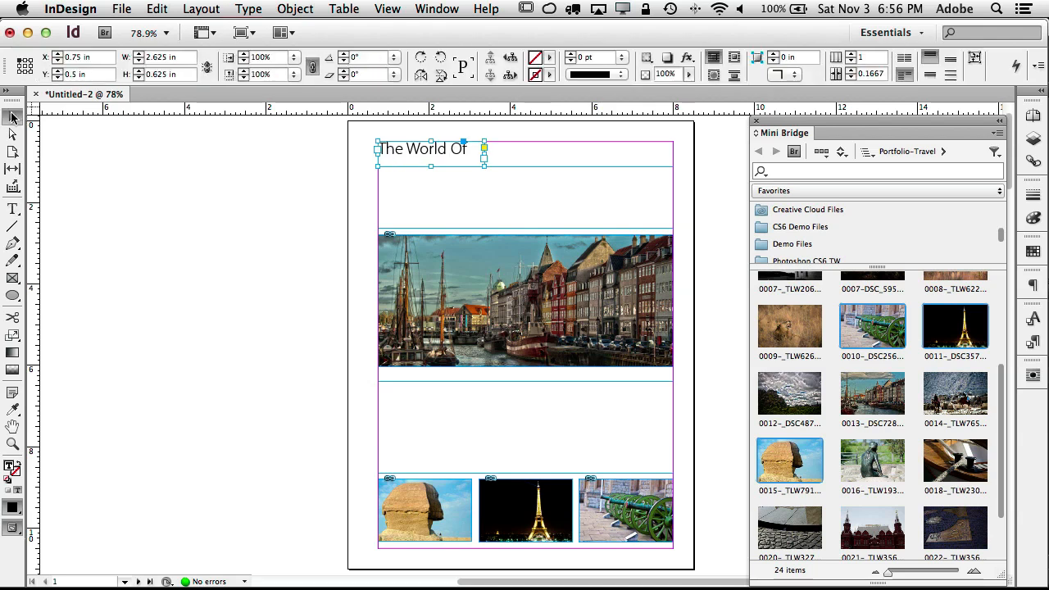
scroll(488, 160, down, 3)
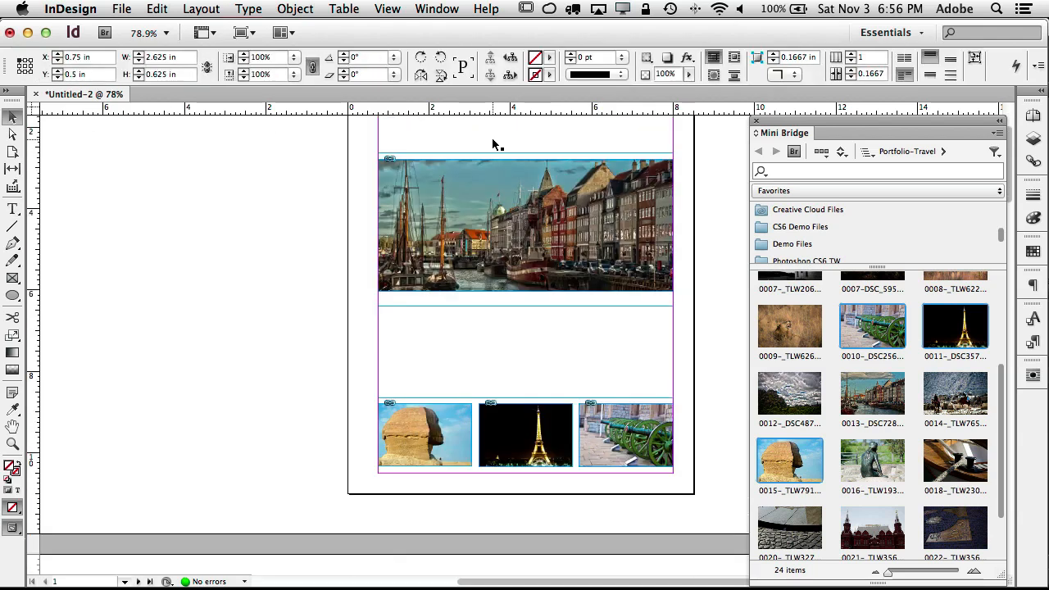
scroll(494, 144, up, 4)
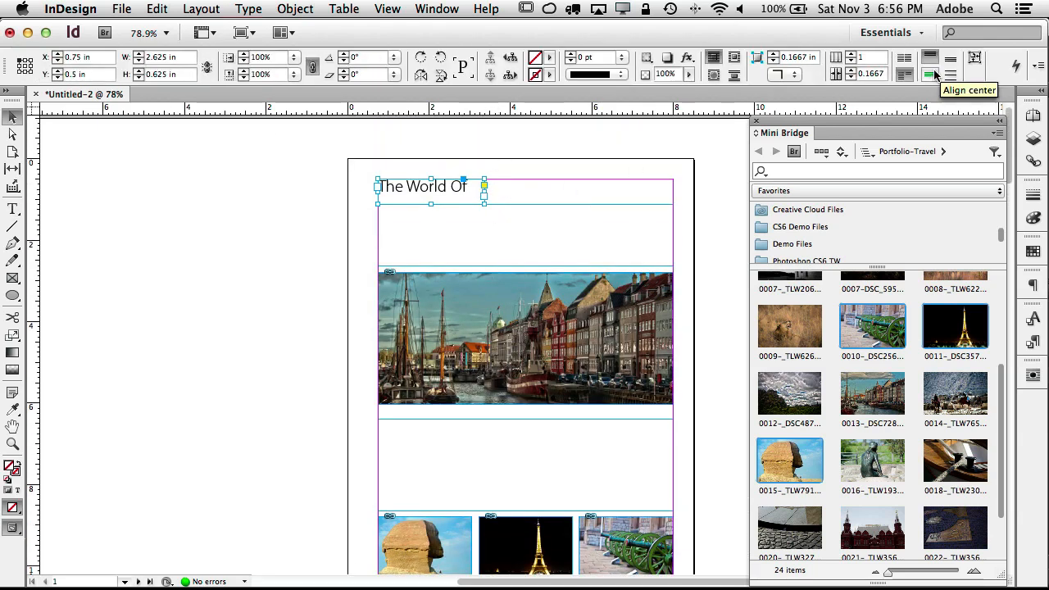
click(974, 61)
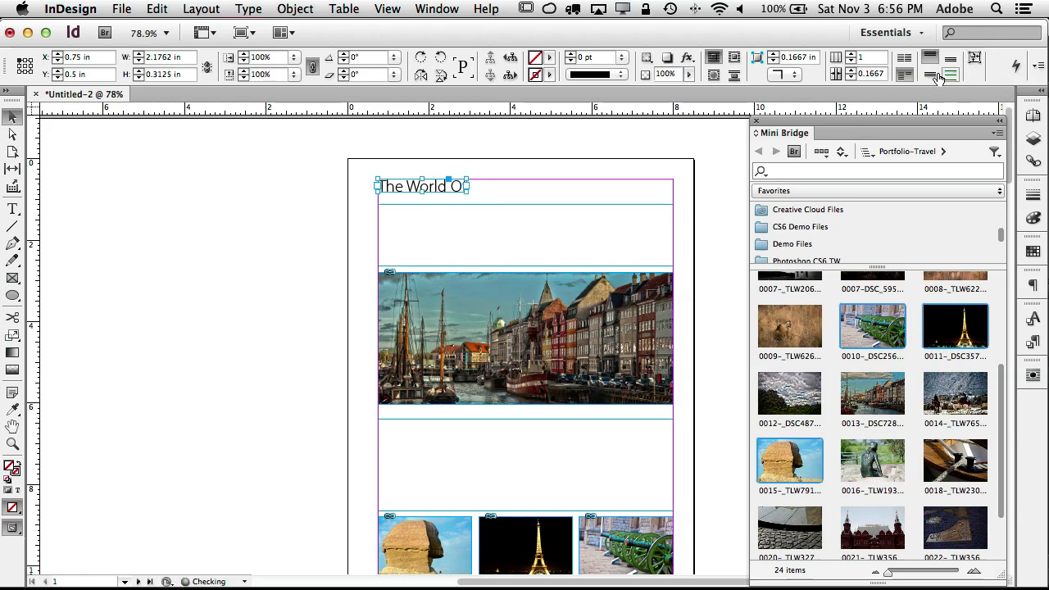
Step: Extend the wide text frame above the harbour photo up towards the heading and enter "Travel" in it
click(547, 212)
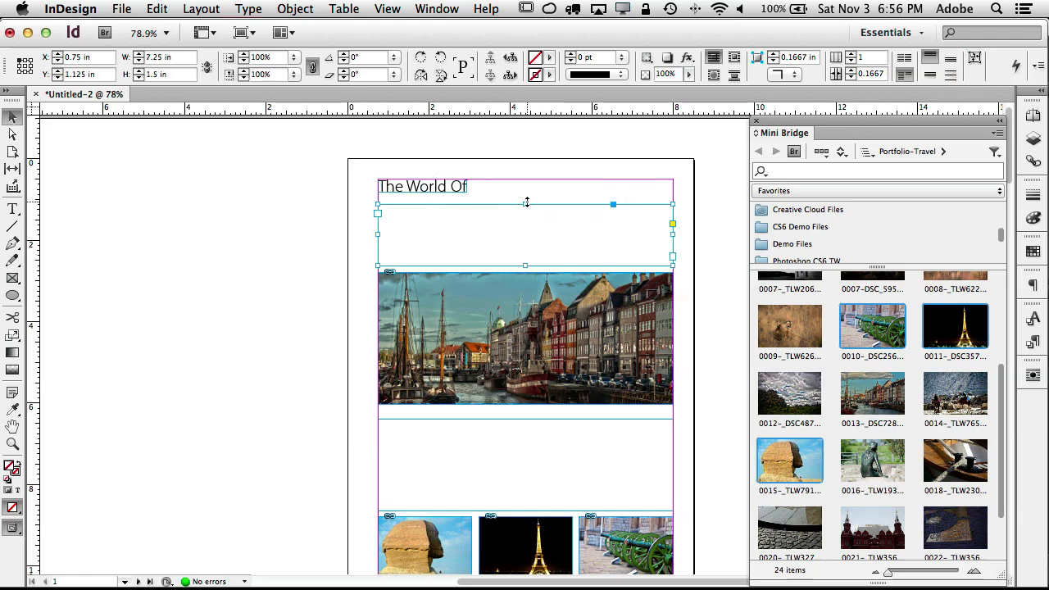
drag(525, 203, 525, 196)
double_click(497, 218)
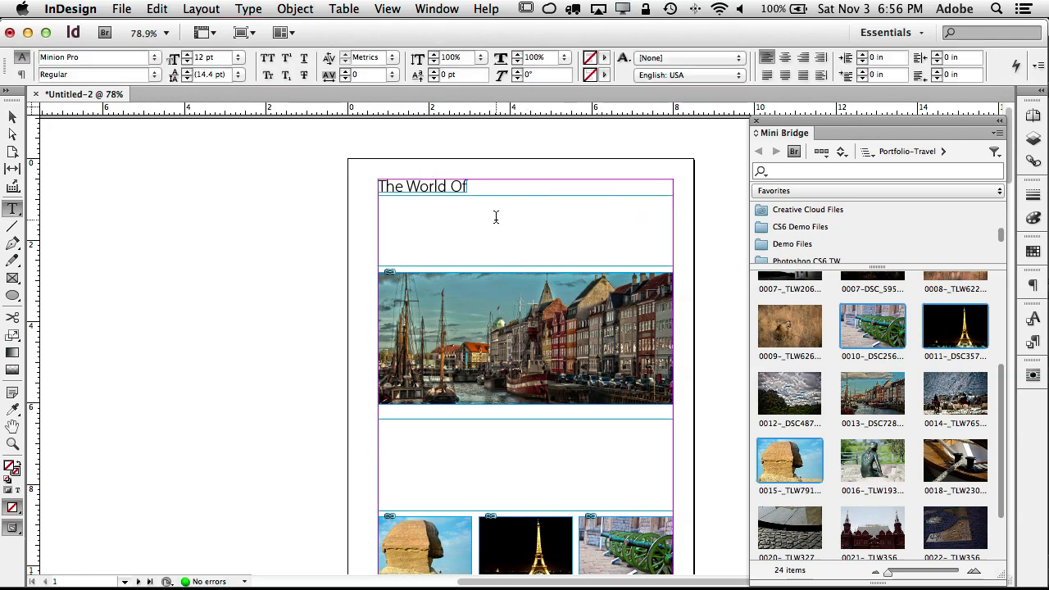
text(Travel)
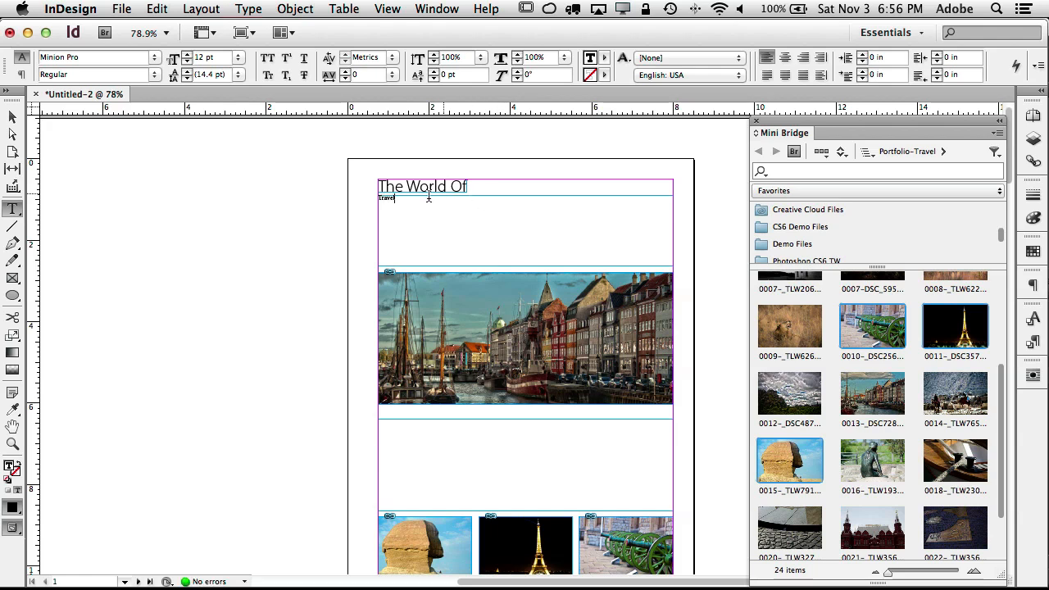
Step: Format the word "Travel" in Aachen Std Bold at 72 pt
drag(409, 197, 358, 194)
click(154, 58)
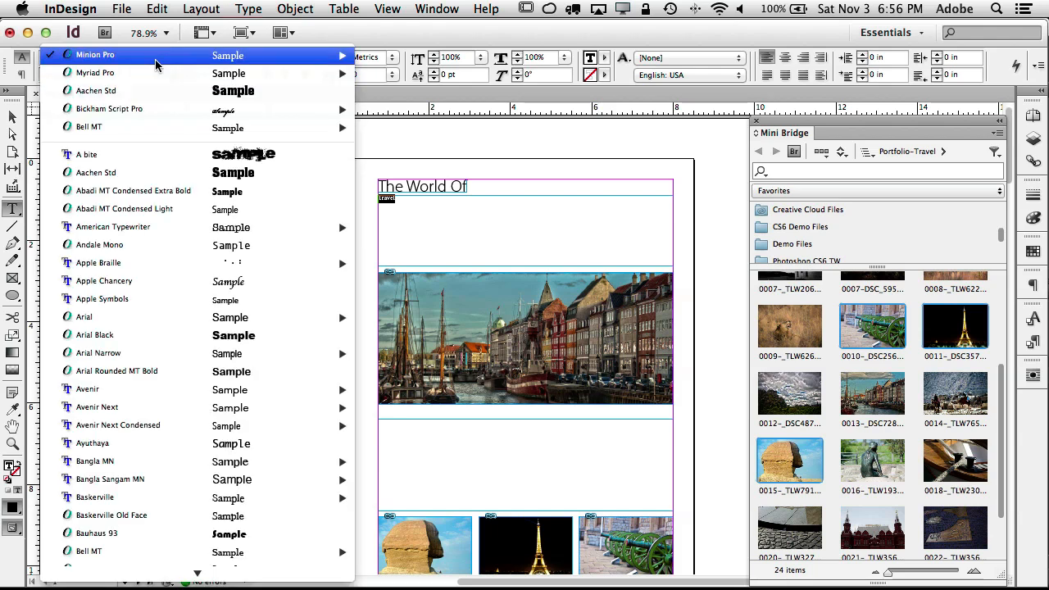
click(136, 176)
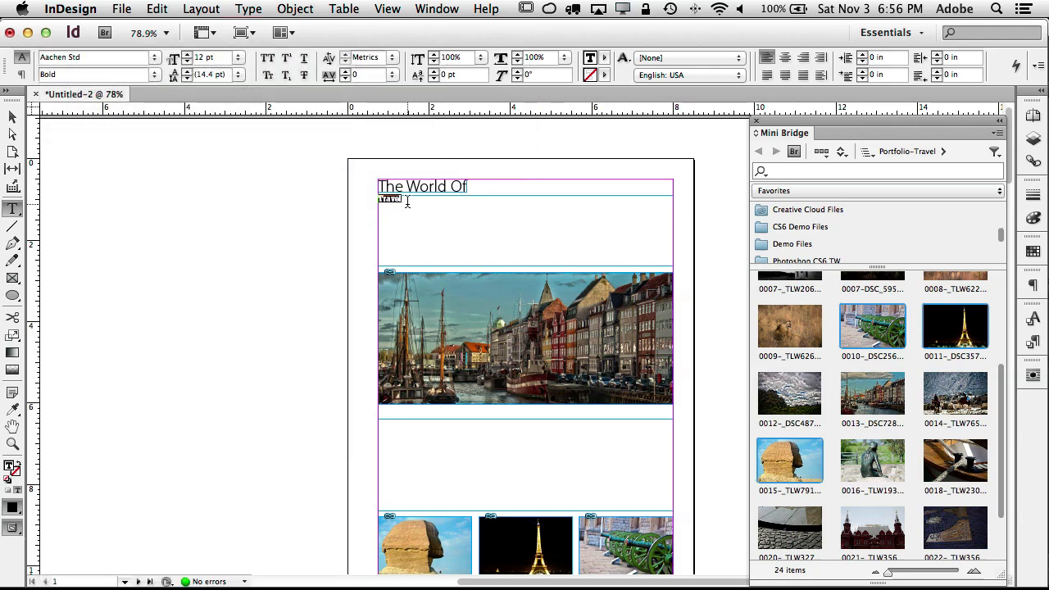
click(238, 58)
click(222, 208)
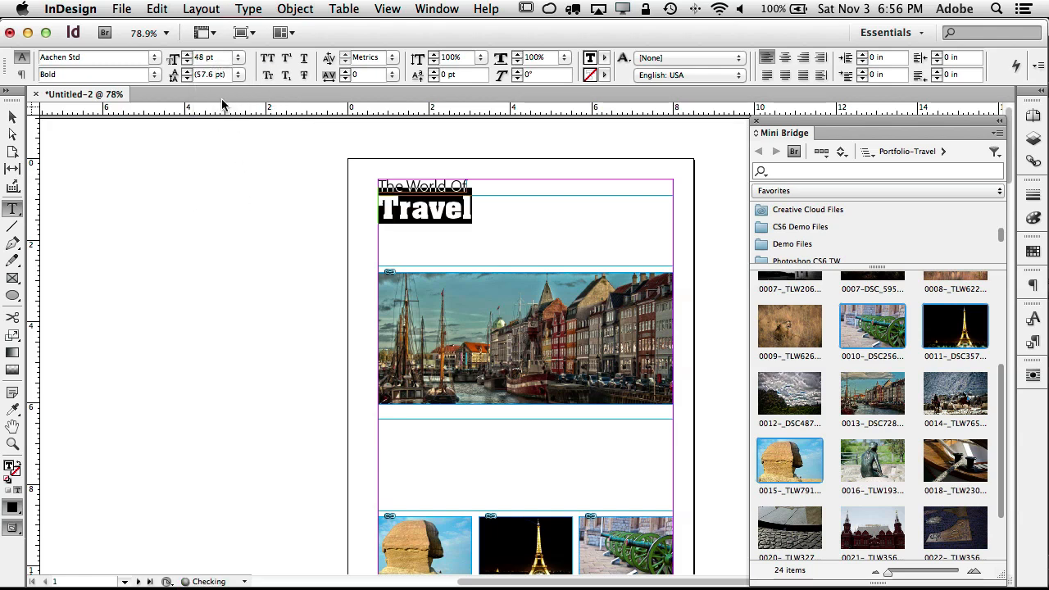
click(236, 58)
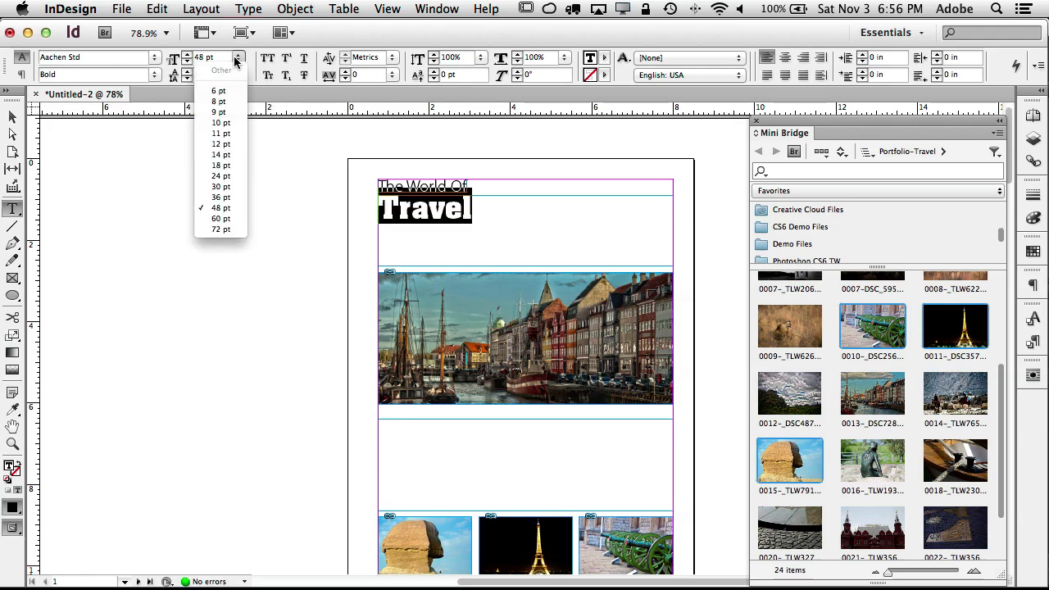
click(220, 228)
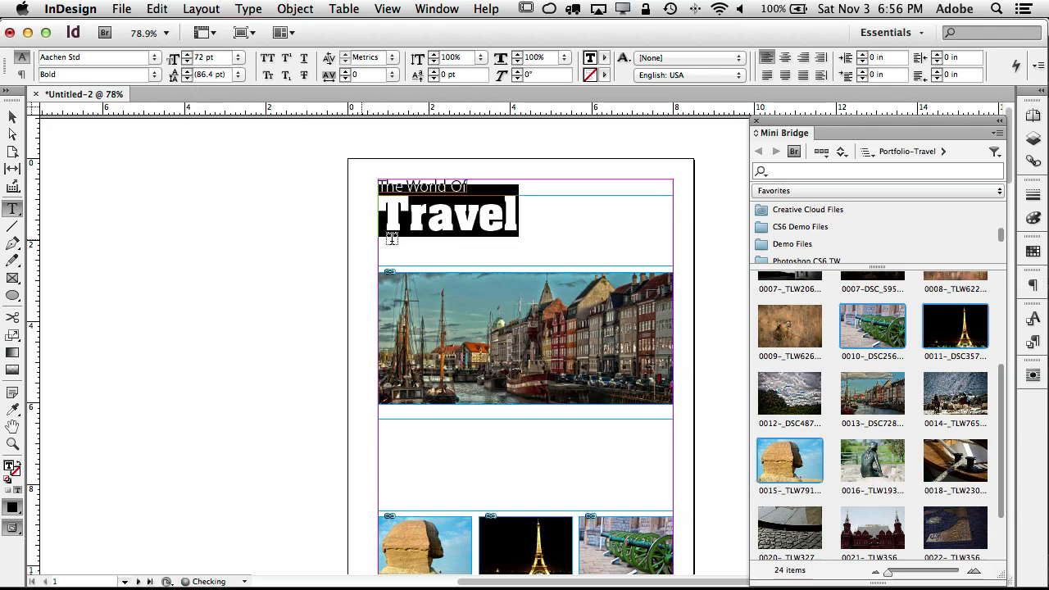
click(238, 58)
click(219, 57)
drag(220, 57, 193, 57)
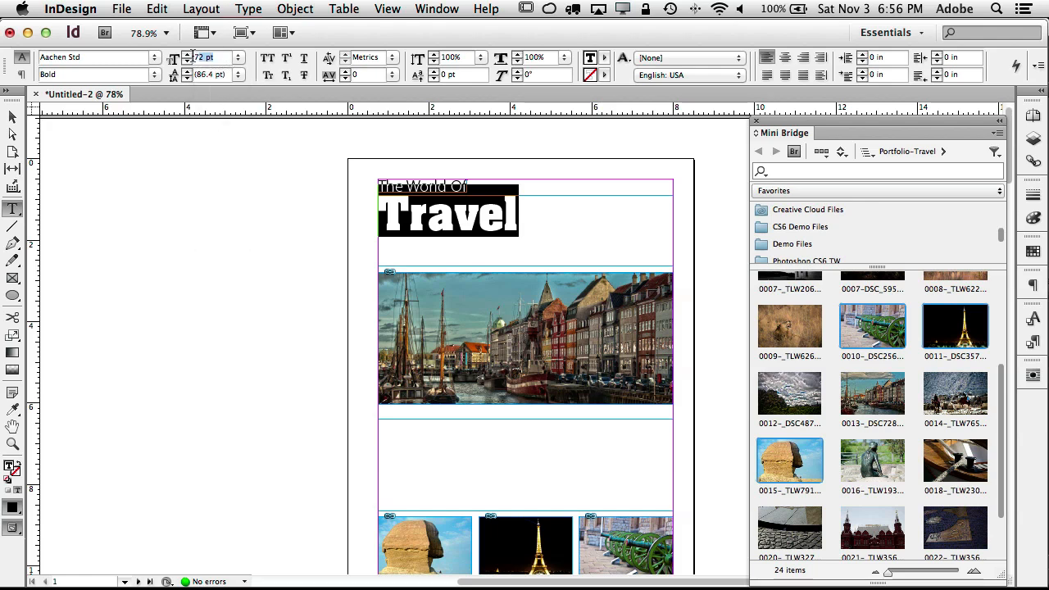
click(238, 58)
click(260, 65)
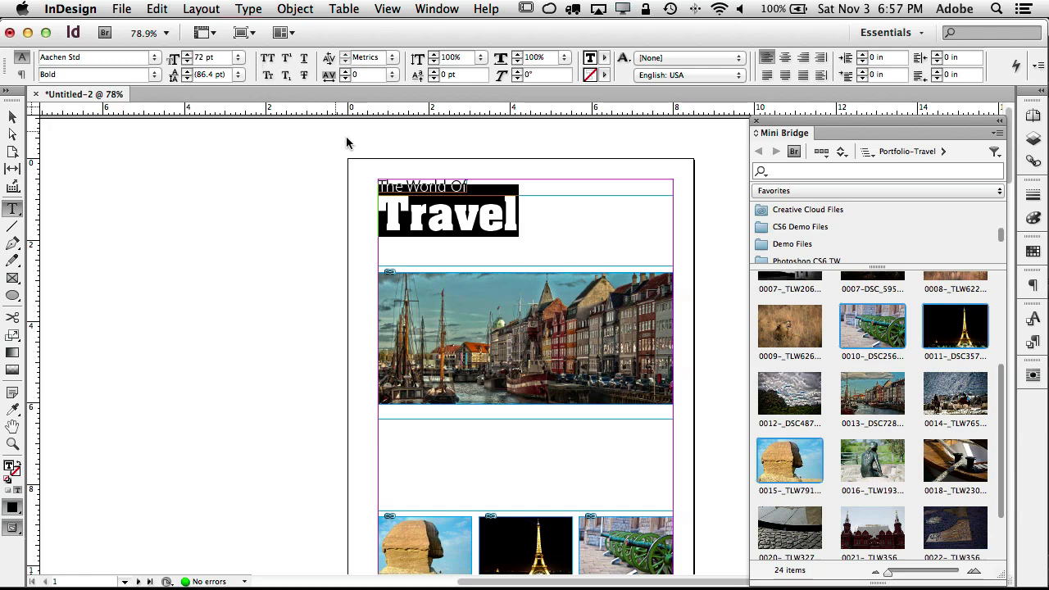
super+click(414, 185)
super+click(515, 229)
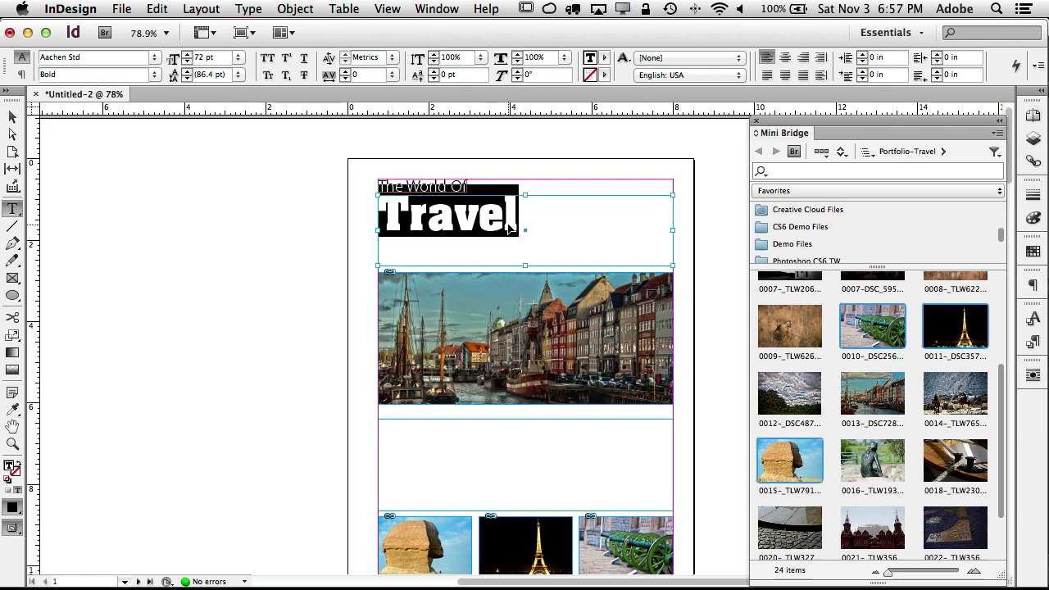
Step: Enlarge the word "Travel" in 2 pt increments to 144 pt so that it nearly fills its frame without overflowing
key(shift+super+period)
key(shift+super+period)
key(shift+super+period)
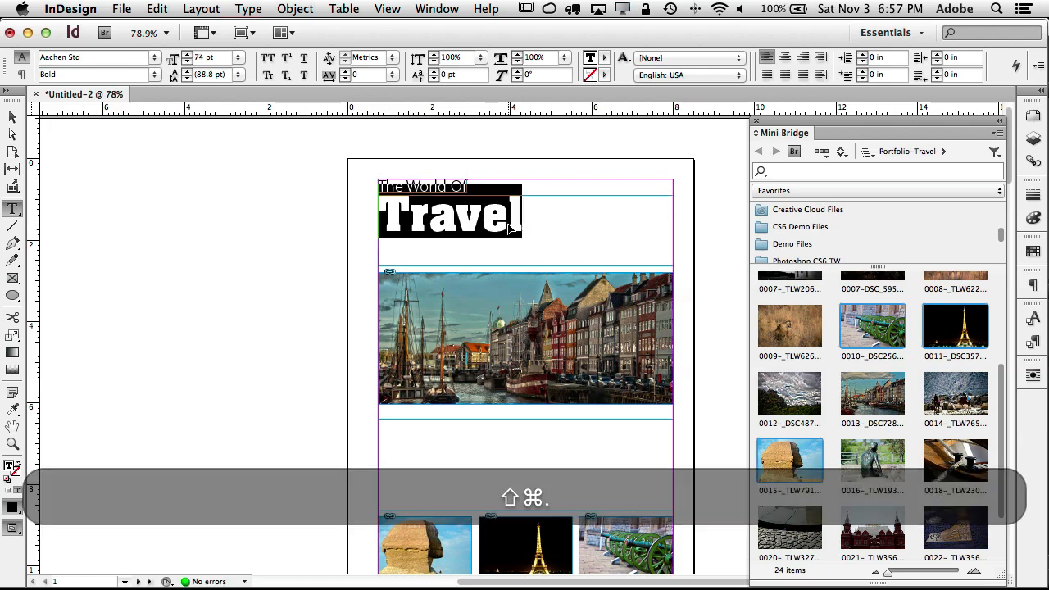
key(shift+super+period)
key(shift+super+period)
key(shift+super+period)
key(shift+super+period)
key(shift+super+period)
key(shift+super+period)
key(shift+super+period)
key(shift+super+period)
key(shift+super+period)
key(shift+super+period)
key(shift+super+period)
key(shift+super+period)
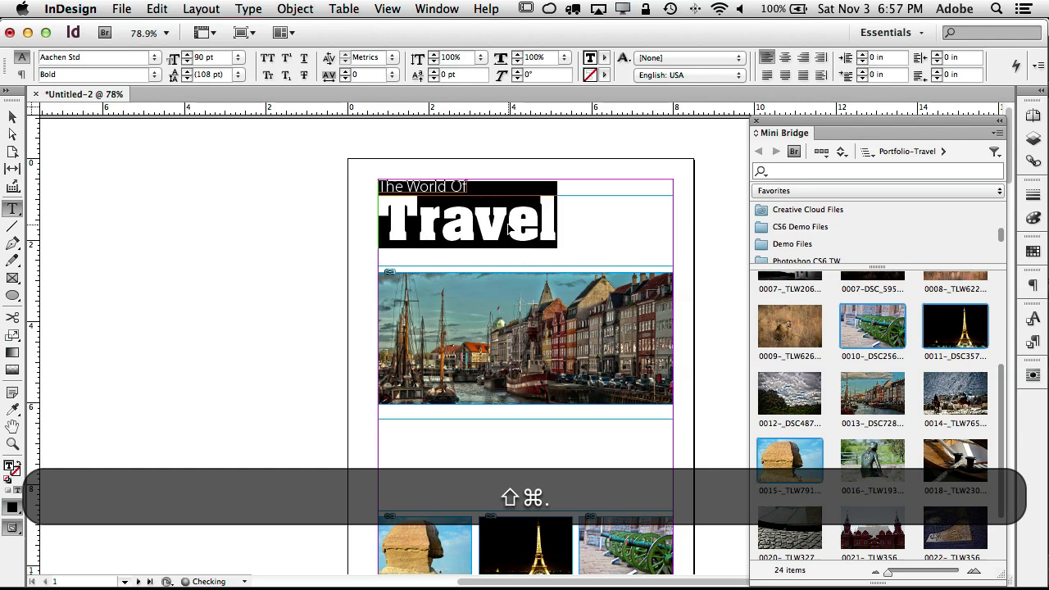
key(shift+super+period)
key(shift+super+period)
key(shift+super+period)
key(shift+super+period)
key(shift+super+period)
key(shift+super+period)
key(shift+super+period)
key(shift+super+period)
key(shift+super+period)
key(shift+super+period)
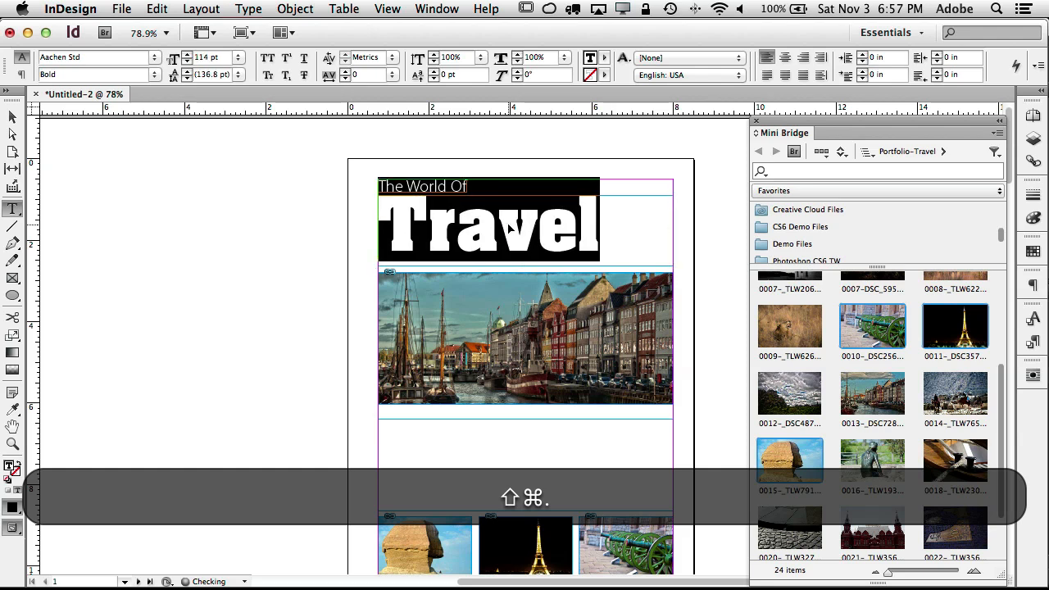
key(shift+super+period)
key(shift+super+period)
key(shift+super+period)
key(shift+super+period)
key(shift+super+period)
key(shift+super+period)
key(shift+super+period)
key(shift+super+period)
key(shift+super+period)
key(shift+super+period)
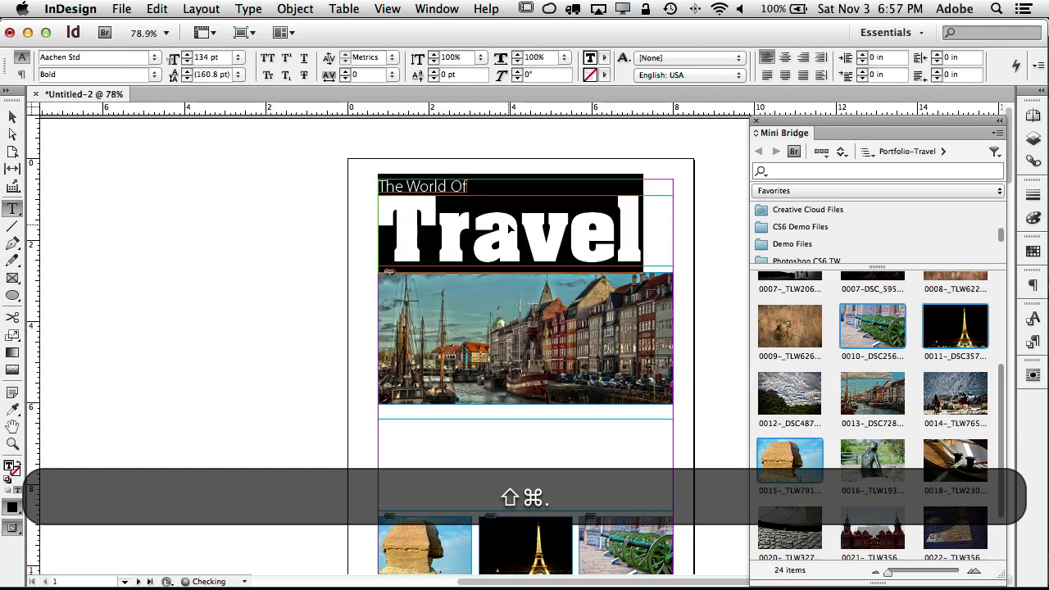
key(shift+super+period)
key(shift+super+period)
key(shift+super+period)
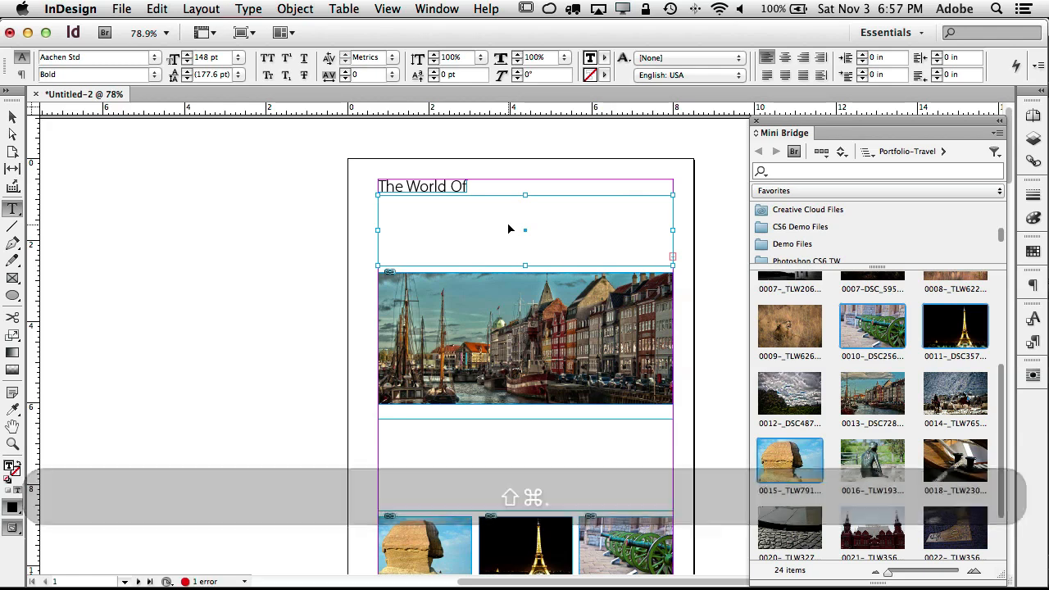
key(shift+super+comma)
key(shift+super+comma)
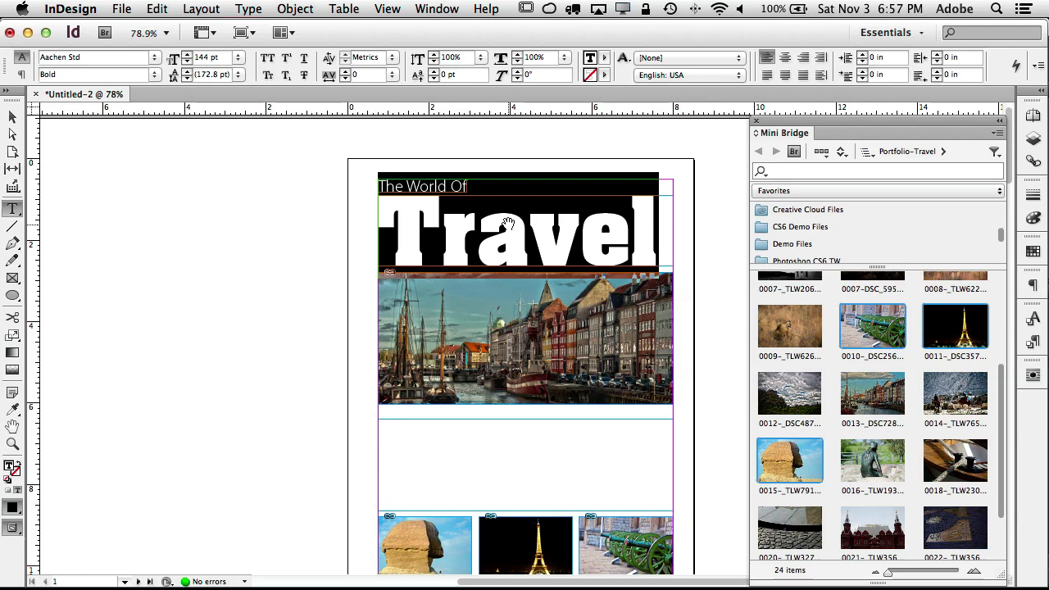
Step: Tighten the tracking of the word "Travel" to -40 and place the text cursor in the "The World Of" heading
key(alt+Left)
key(alt+Left)
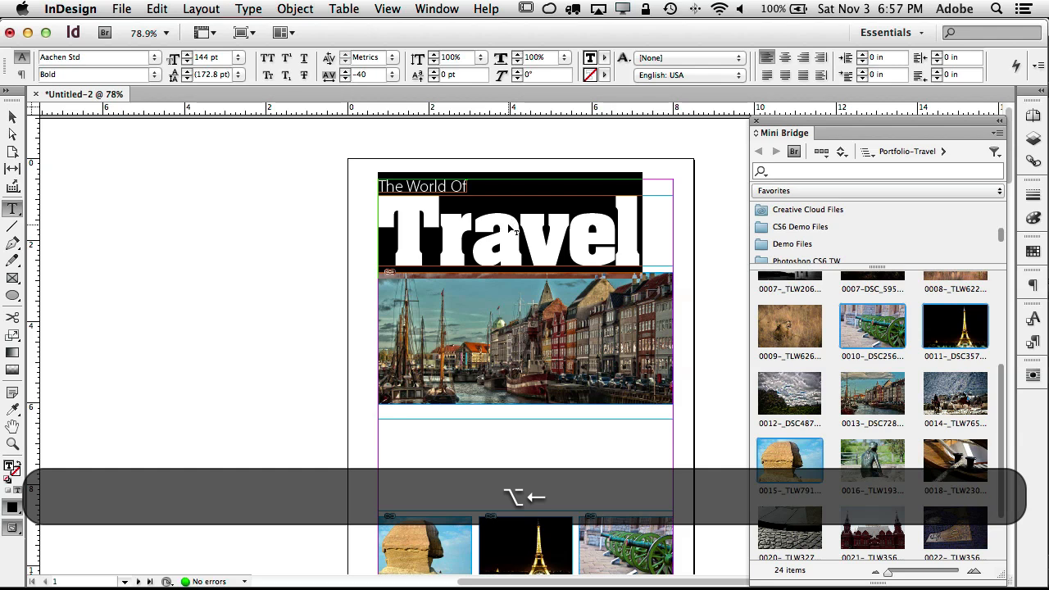
click(461, 182)
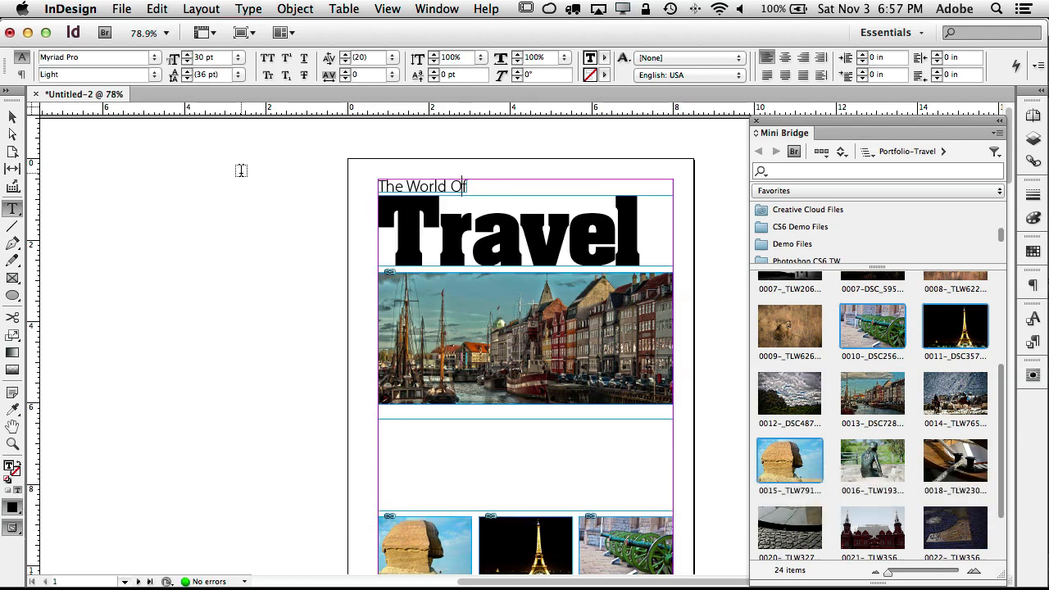
Step: Move the "The World Of" heading down into the space beside the T of "Travel", at X 2.3 in and Y 0.9437 in
click(13, 117)
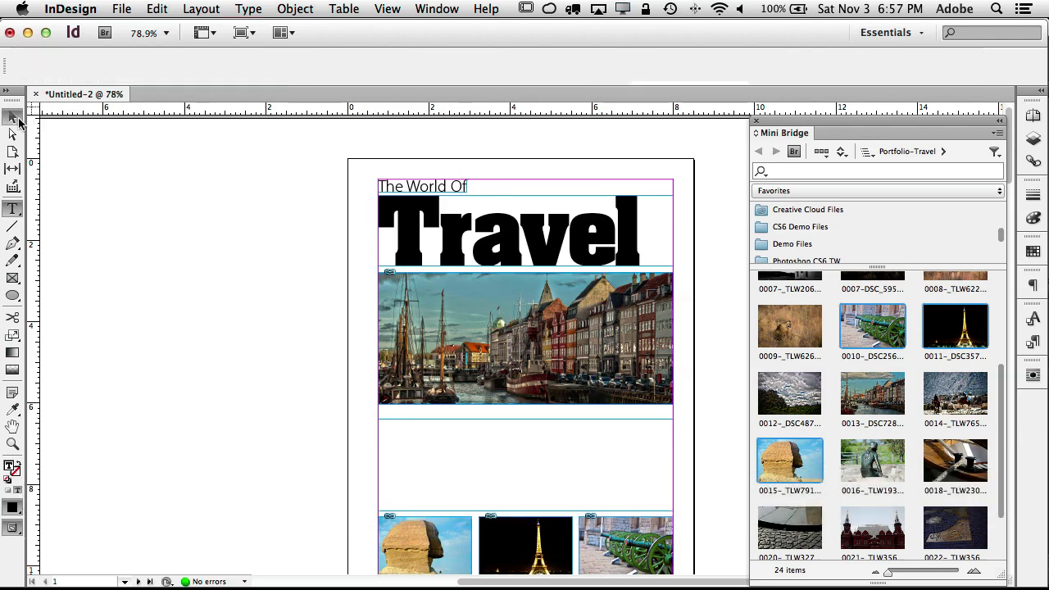
click(471, 239)
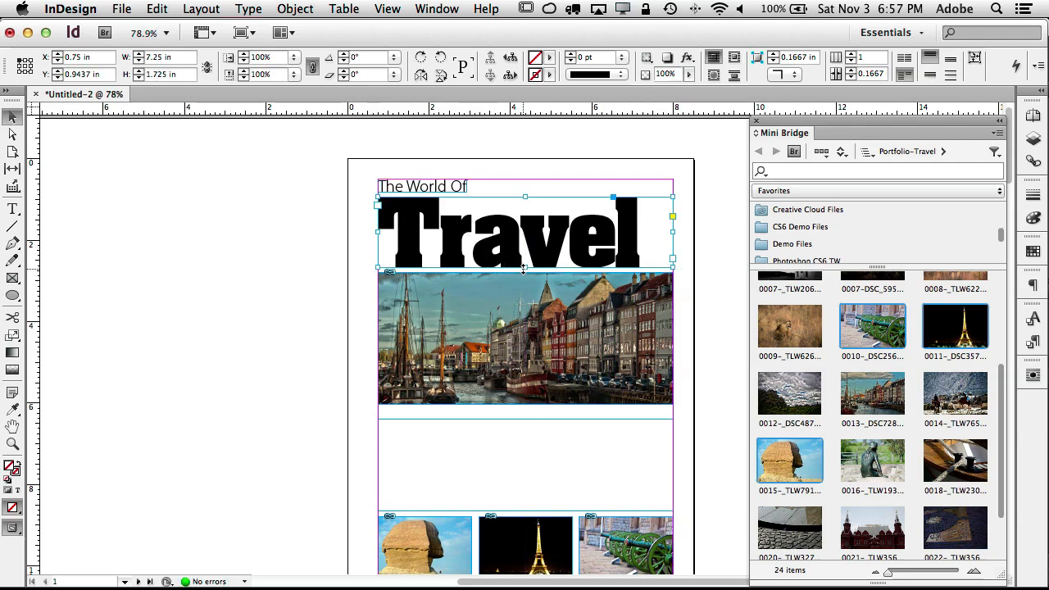
drag(442, 191, 506, 208)
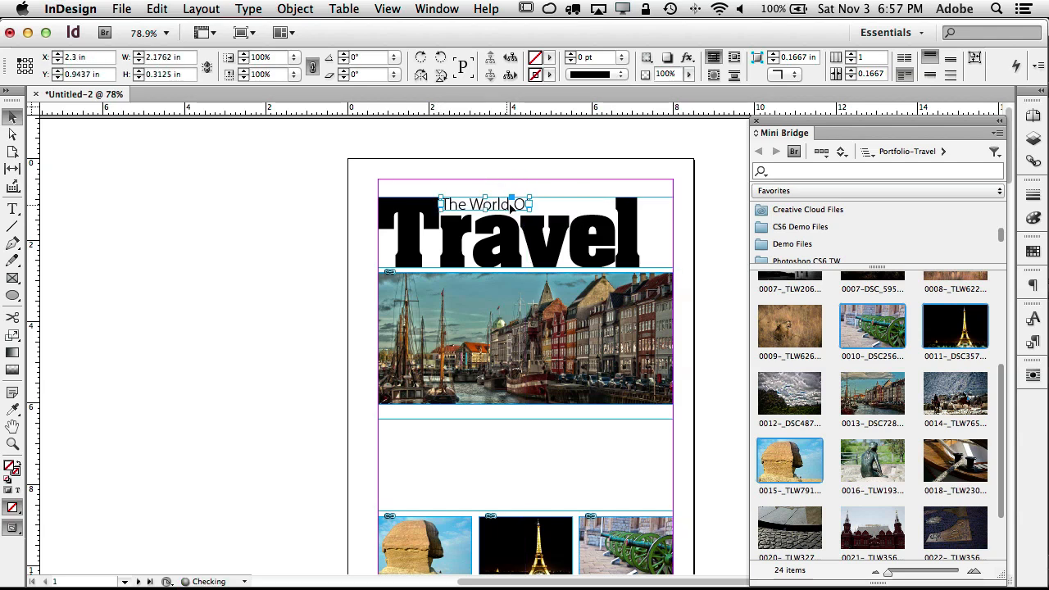
click(692, 226)
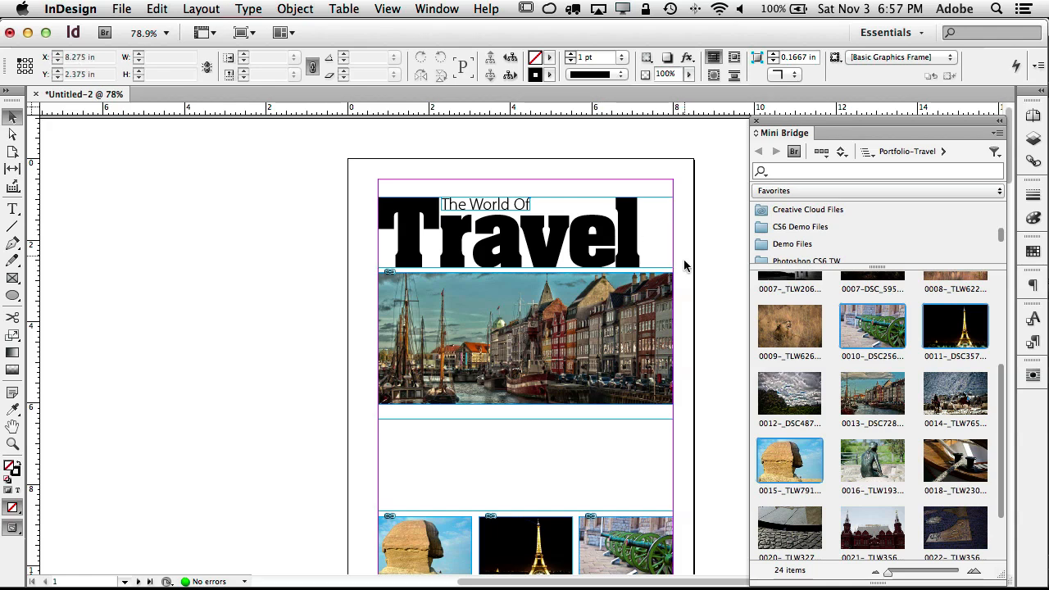
Step: Divide the empty text frame between the harbour photo and the three small photos into 3 columns
scroll(680, 286, down, 2)
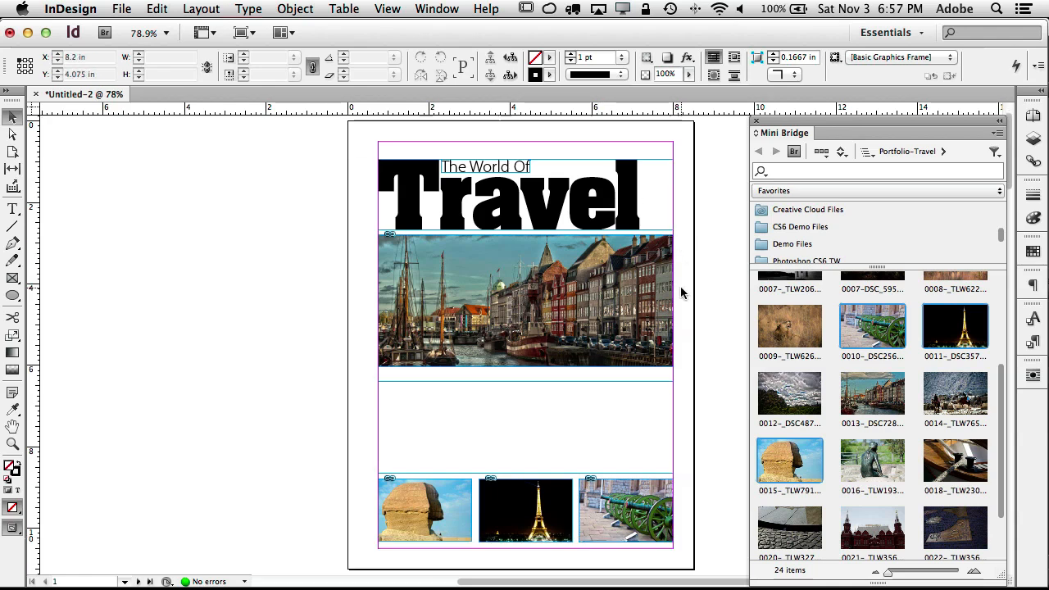
click(542, 419)
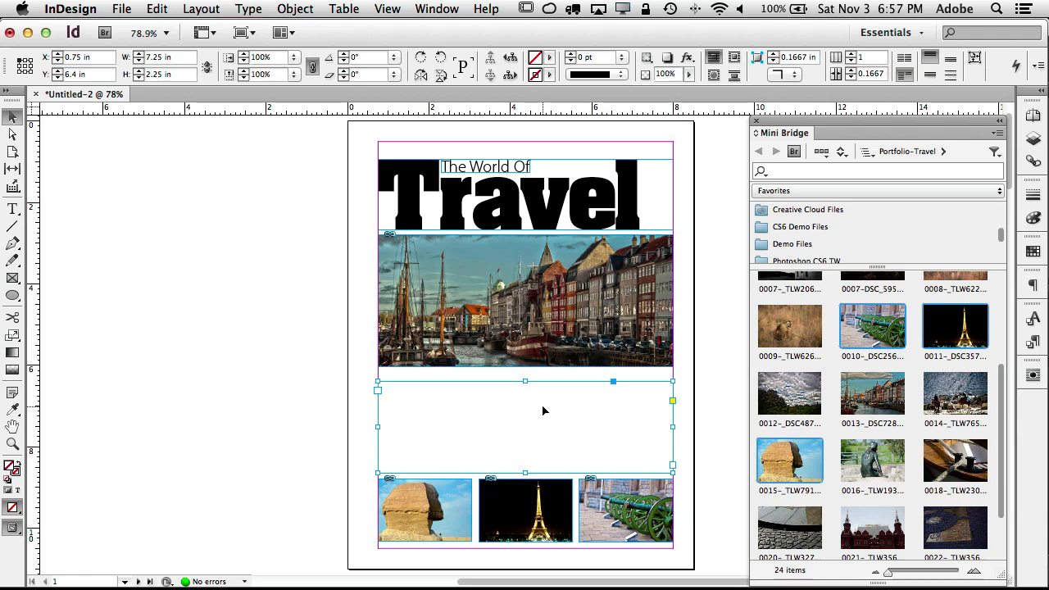
click(852, 54)
click(852, 54)
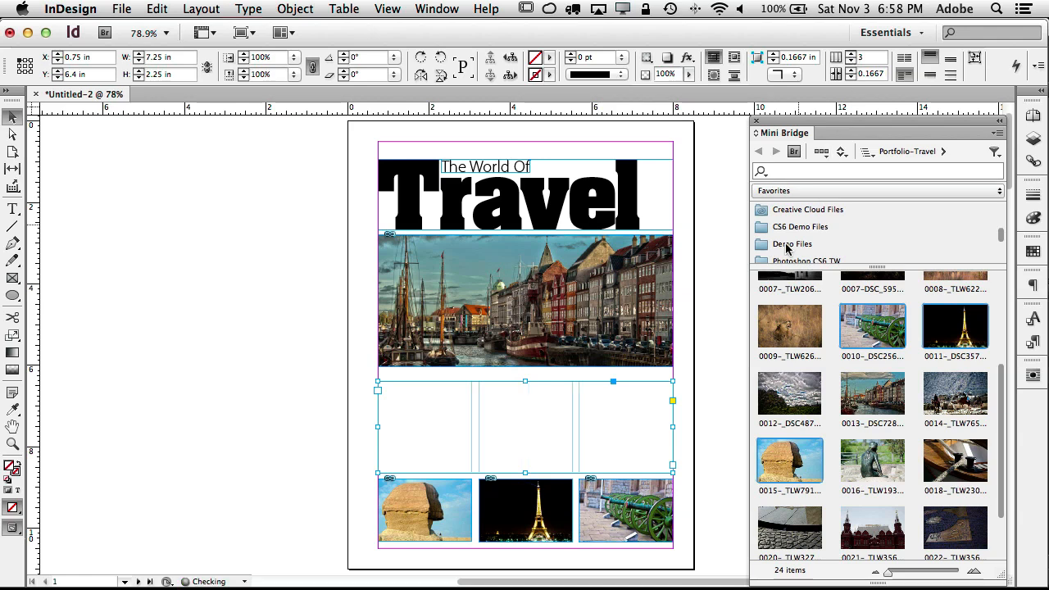
Step: Fill the three-column text frame with placeholder text
double_click(416, 404)
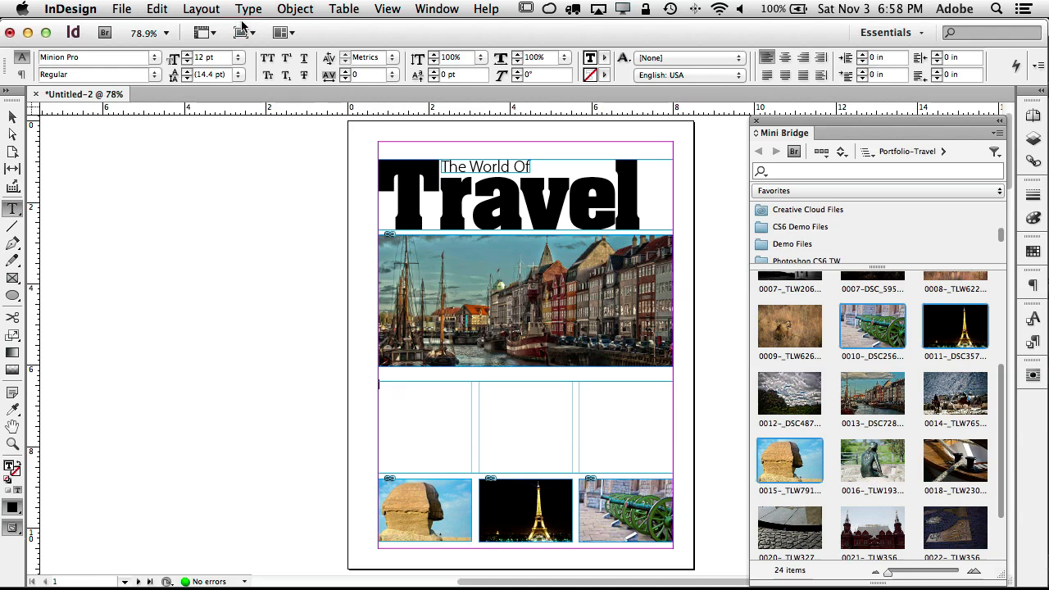
click(121, 8)
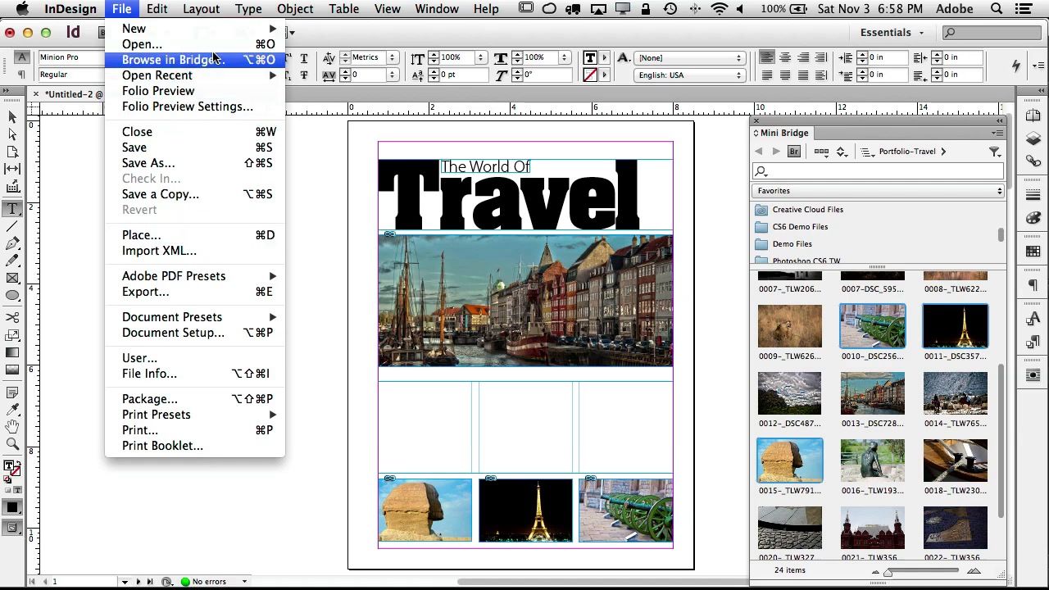
mouse_move(240, 11)
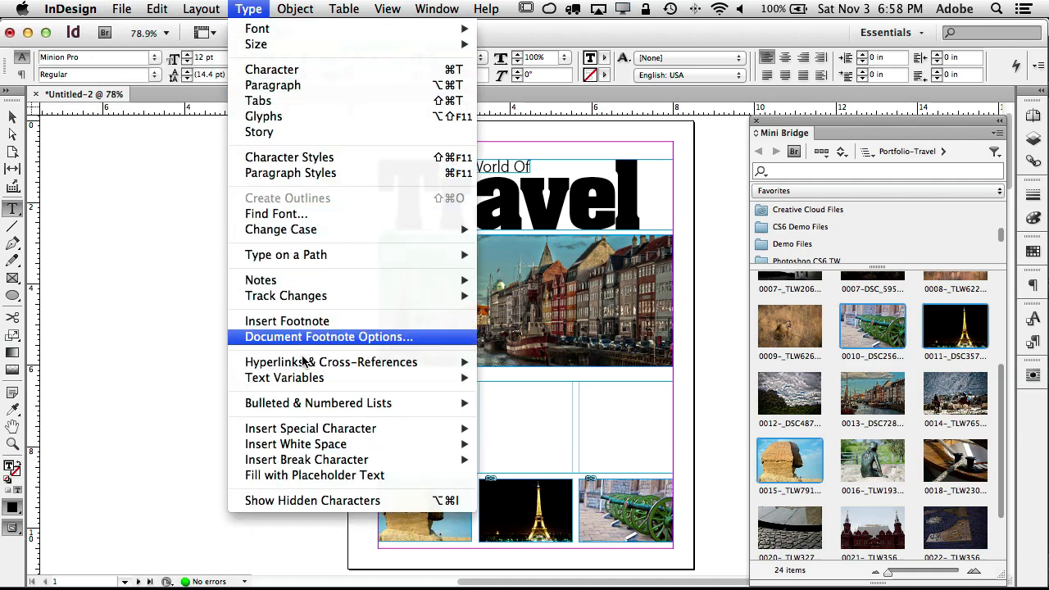
click(313, 478)
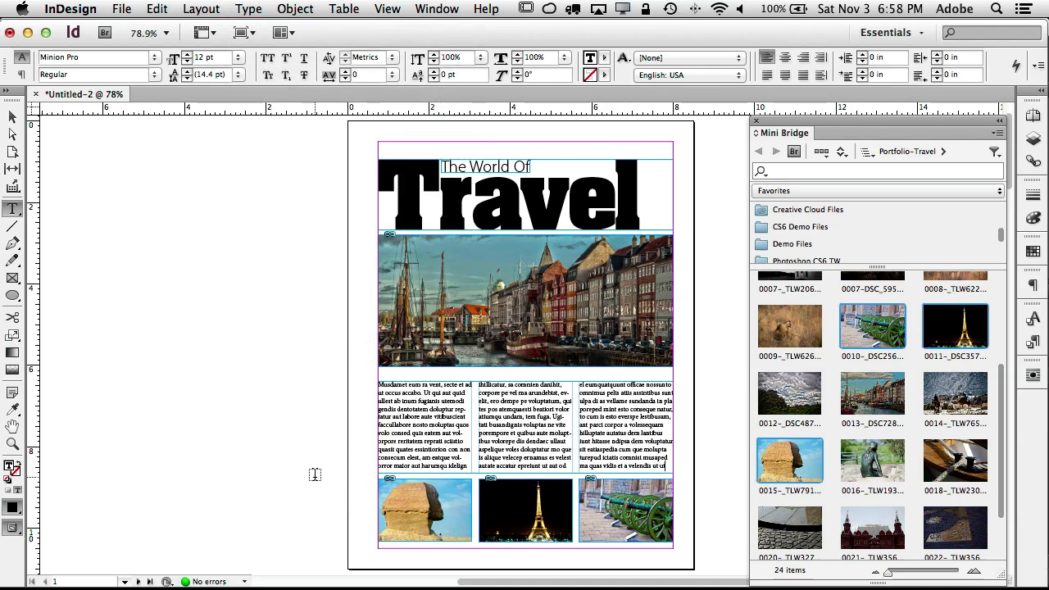
Step: Set all the placeholder text in the three-column frame to 10 pt
key(super+2)
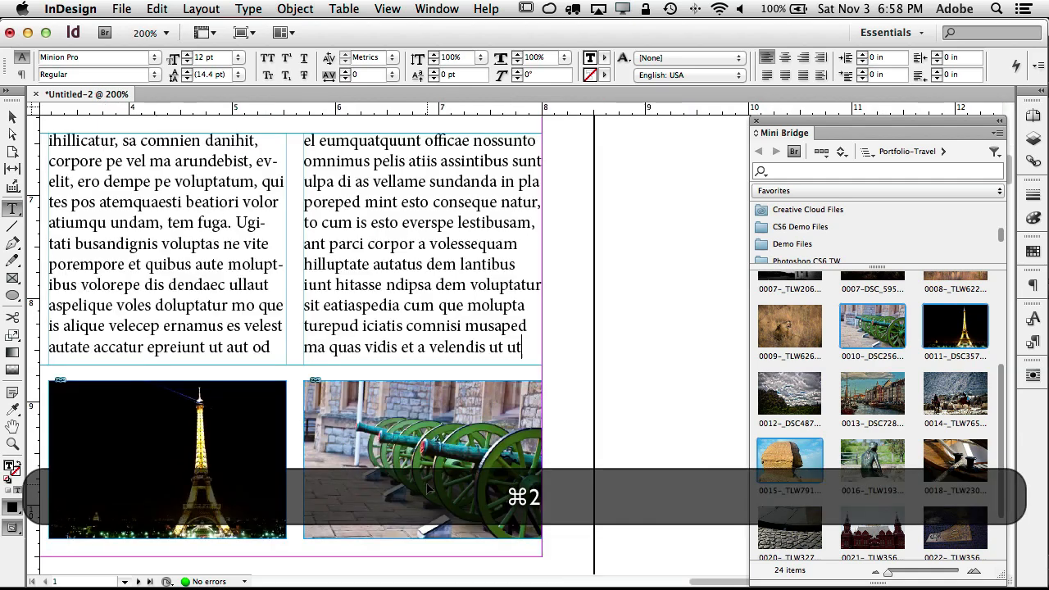
scroll(231, 358, left, 5)
scroll(231, 357, up, 5)
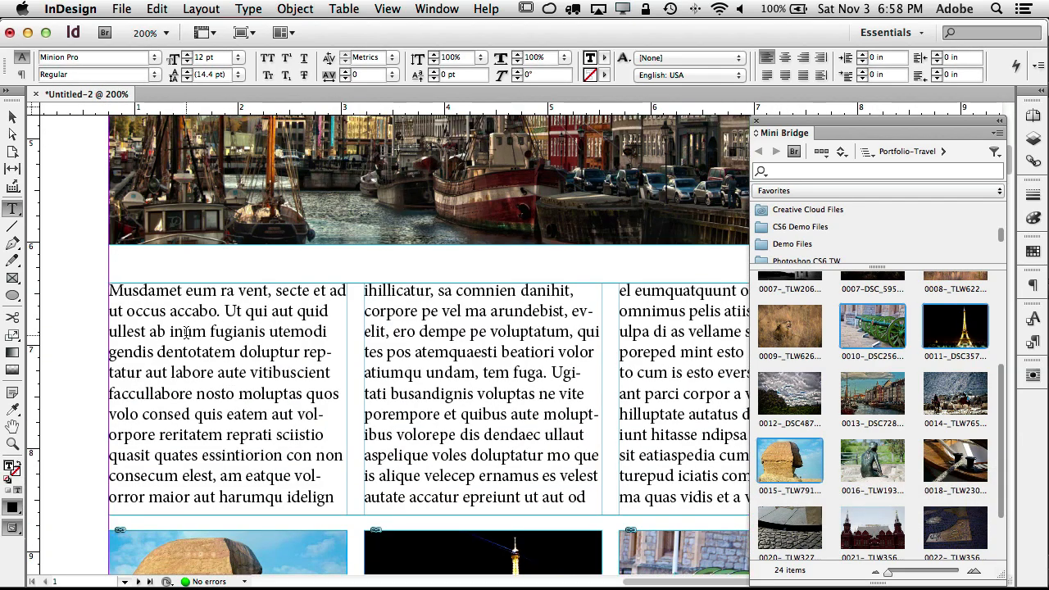
click(146, 291)
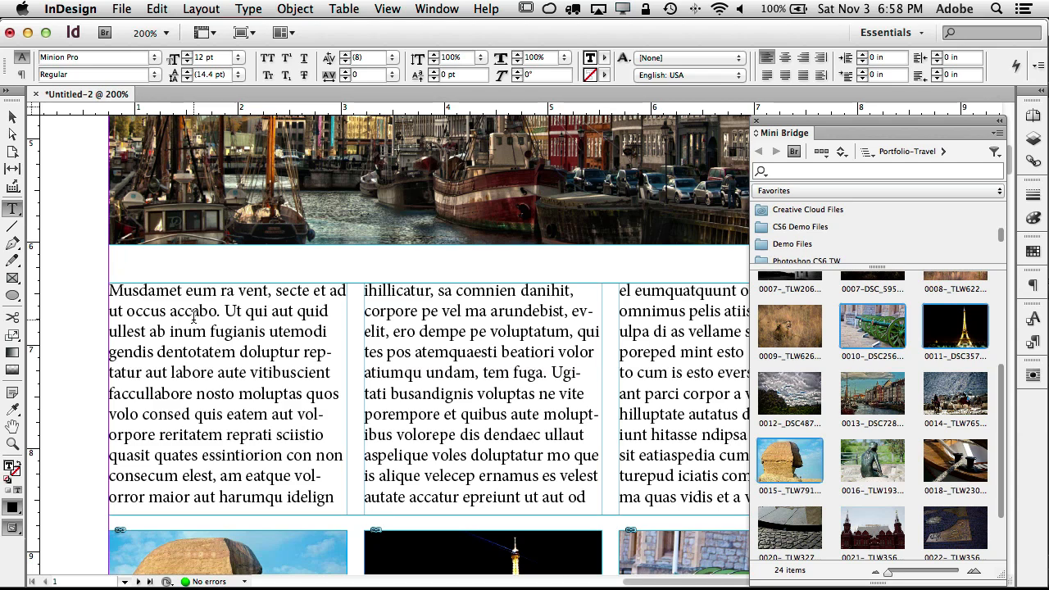
key(super+a)
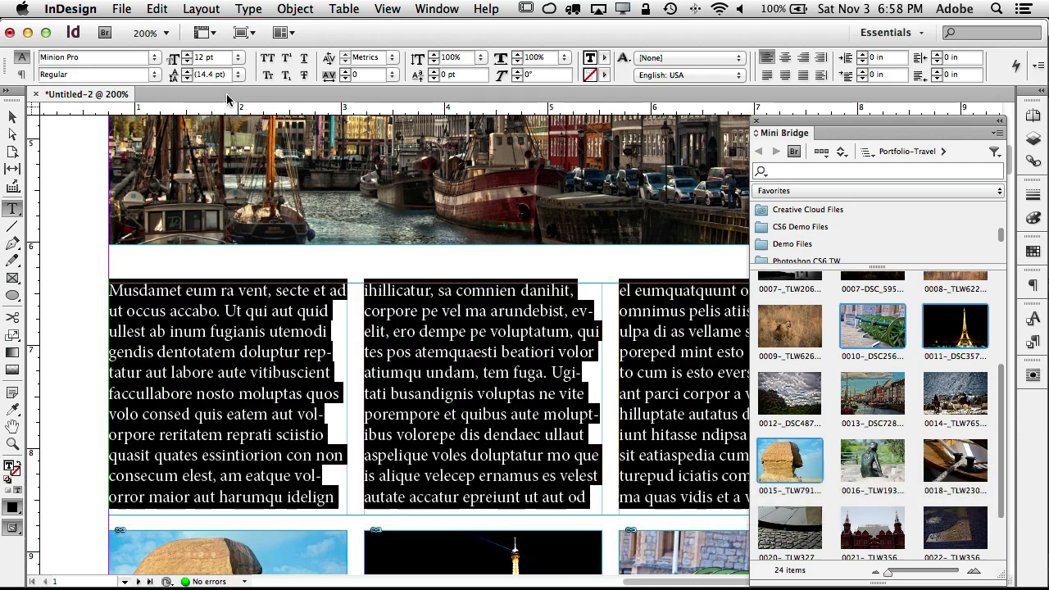
click(237, 58)
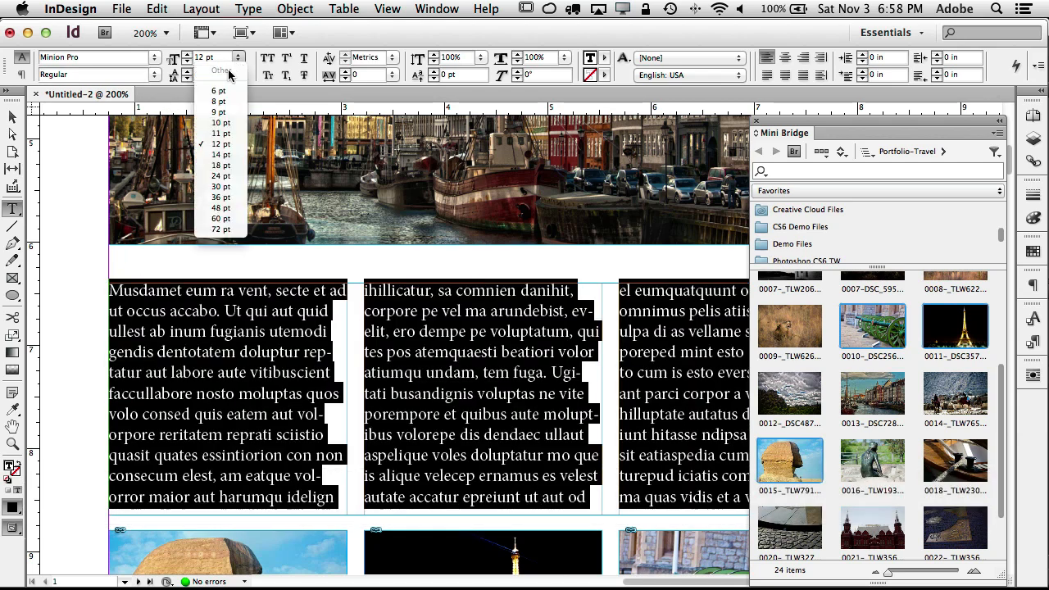
click(220, 122)
click(285, 324)
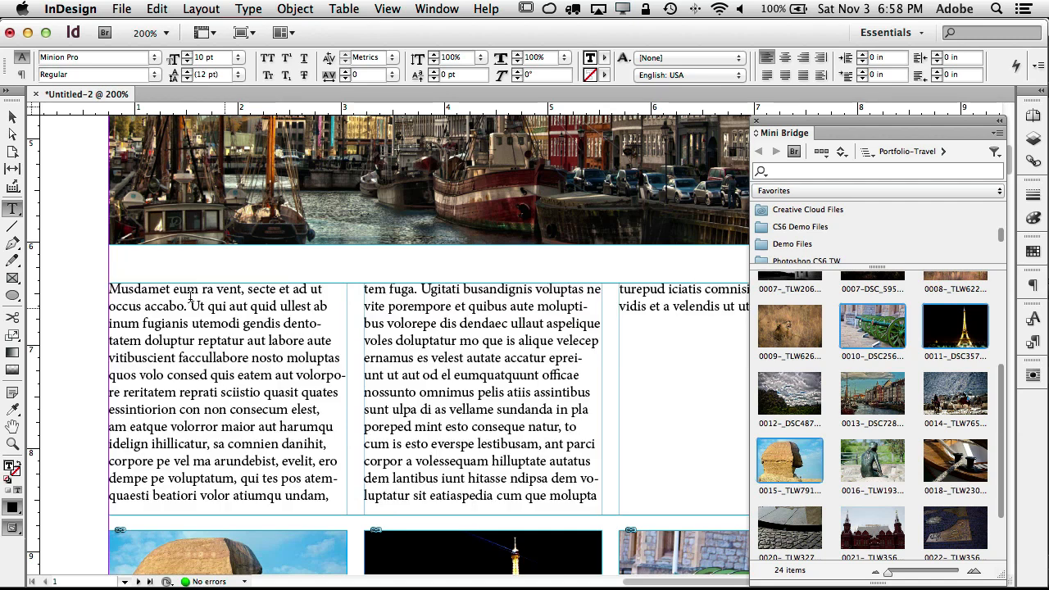
Step: Give the first body paragraph a one-character drop cap that is 3 lines deep
click(120, 290)
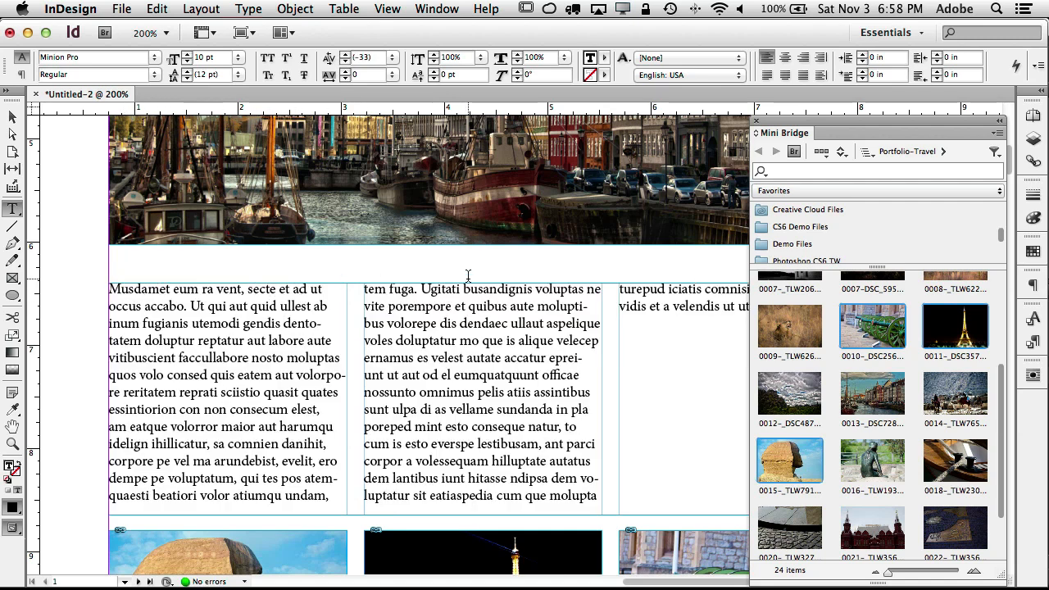
click(1031, 284)
click(437, 8)
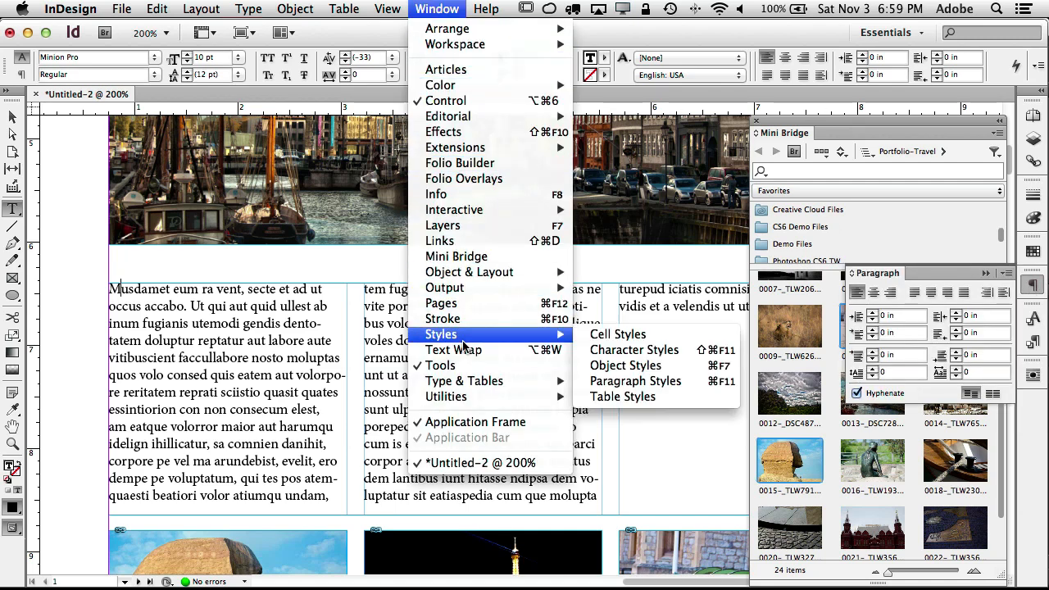
mouse_move(474, 385)
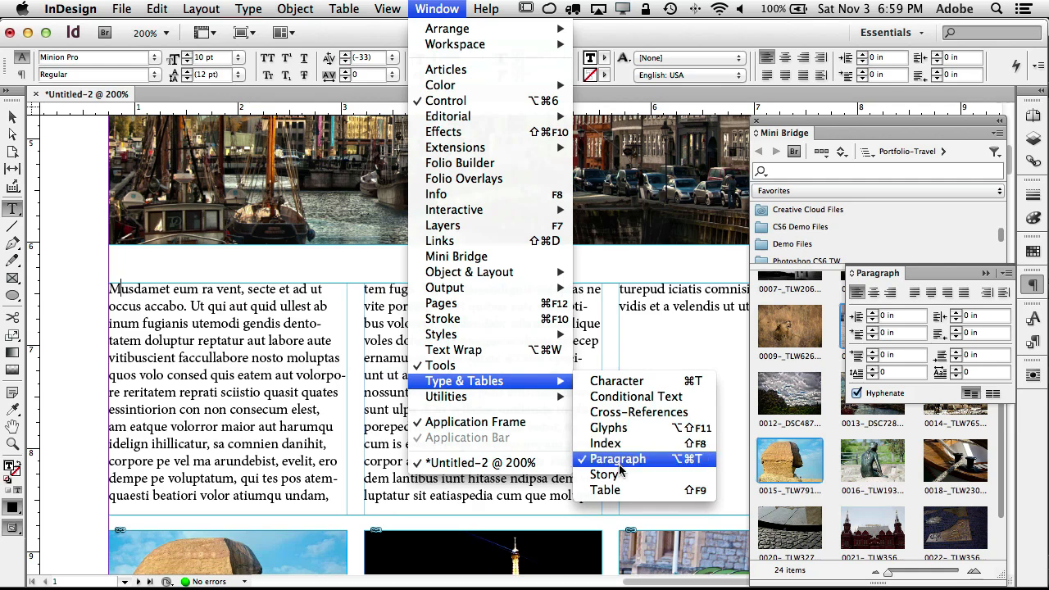
click(978, 290)
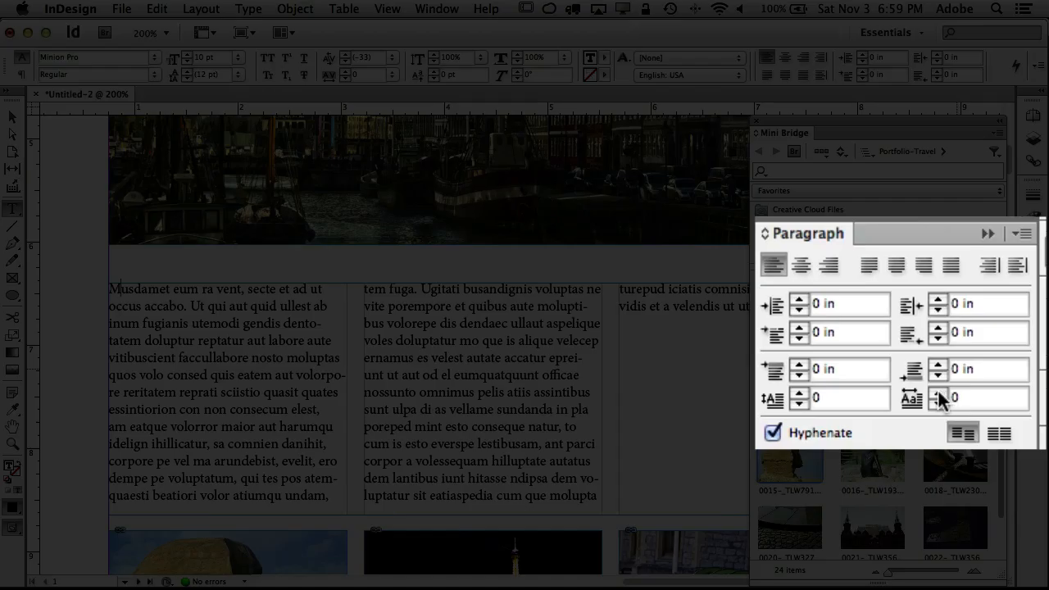
click(938, 394)
click(795, 391)
click(795, 393)
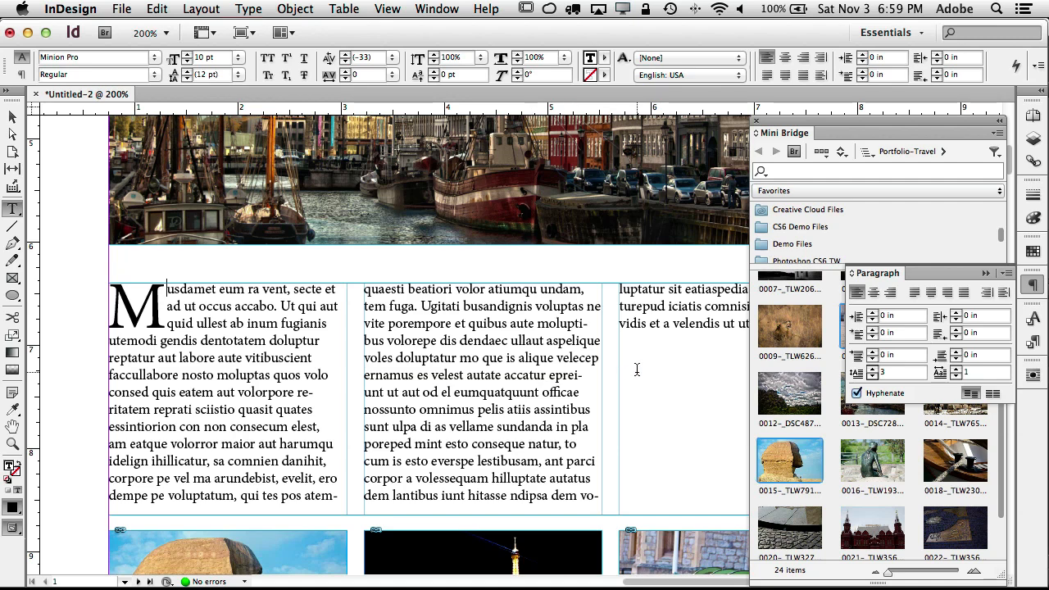
Step: Continue the body text from its end with more placeholder text to fill the third column
scroll(550, 372, right, 5)
scroll(549, 371, left, 2)
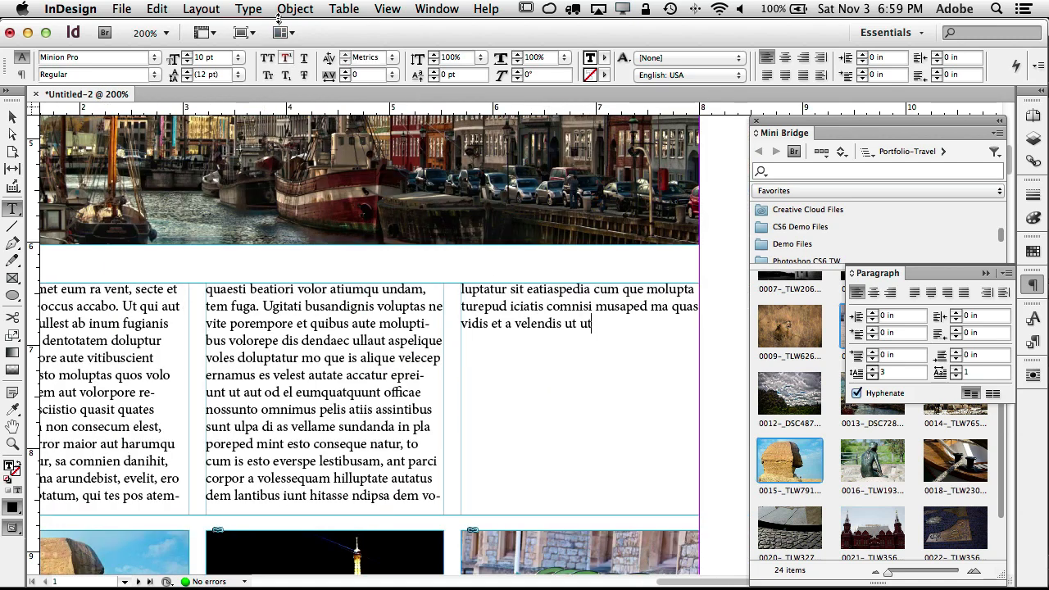
click(248, 9)
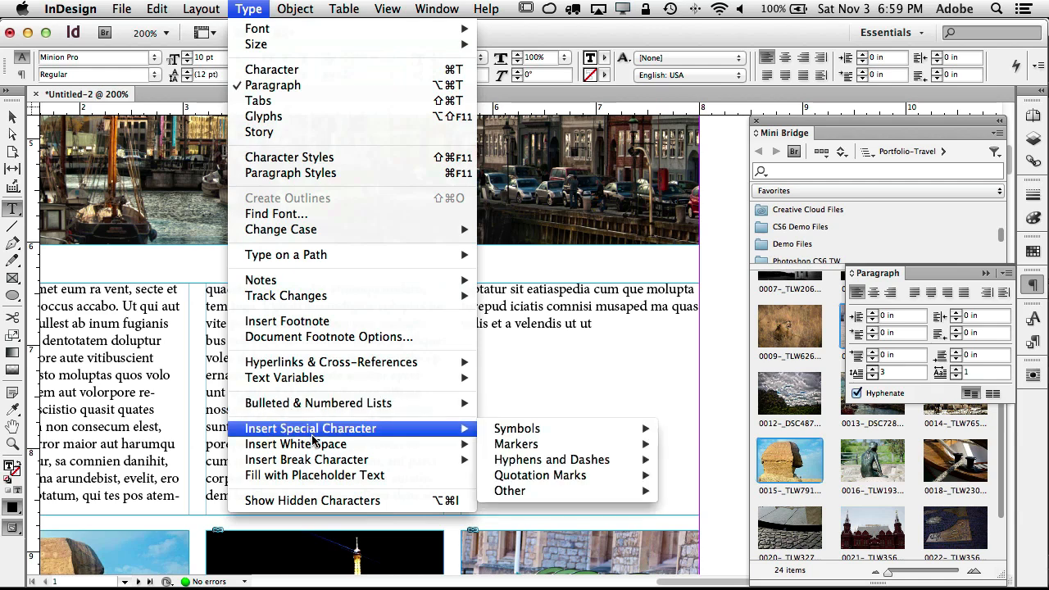
click(324, 475)
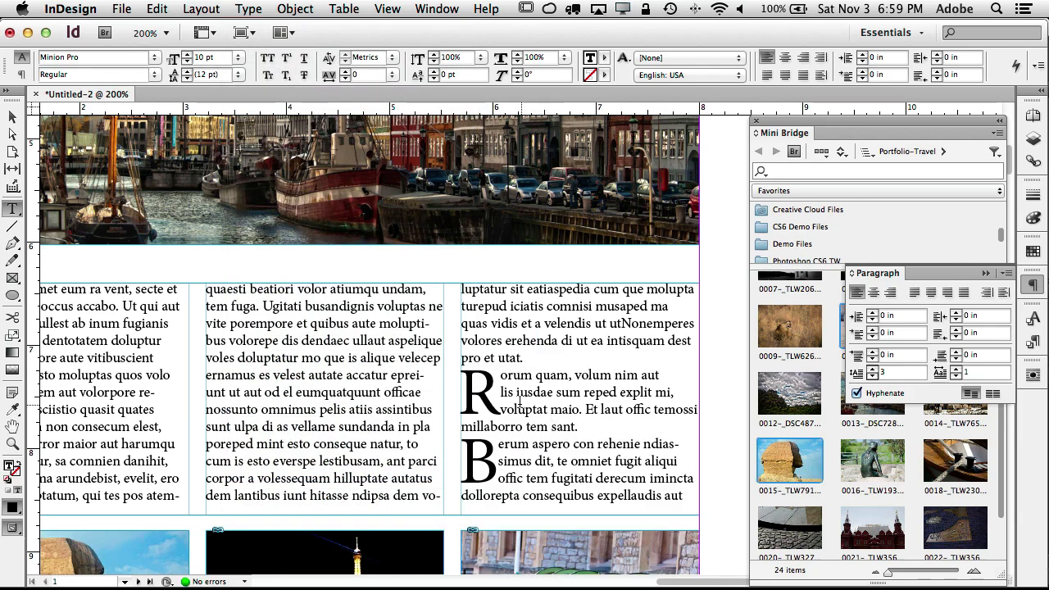
Step: Remove the drop caps from the two new paragraphs in the third column by setting their lines and characters to 0
click(510, 381)
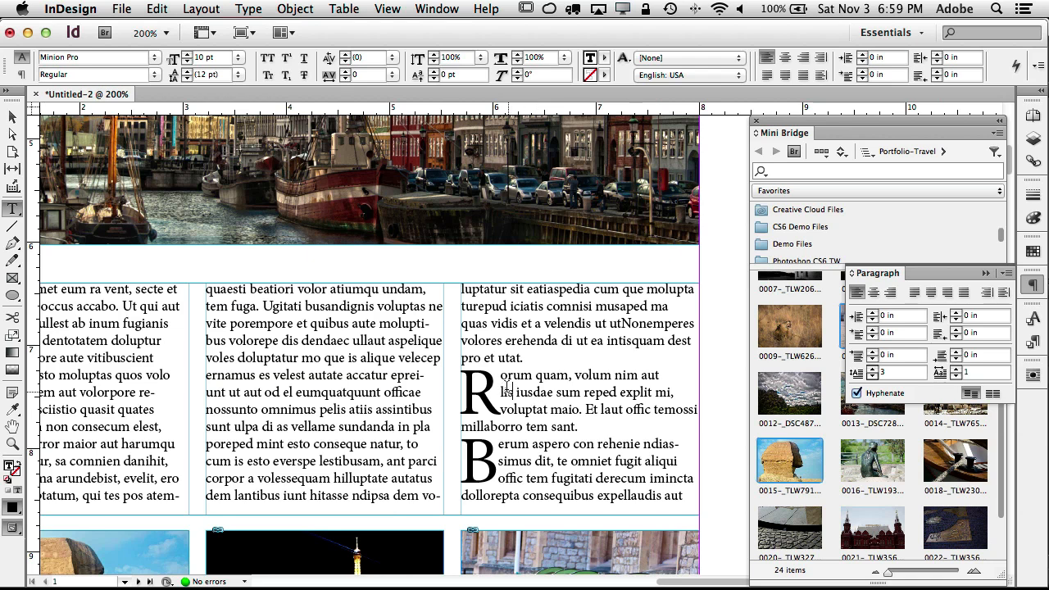
drag(507, 381, 548, 479)
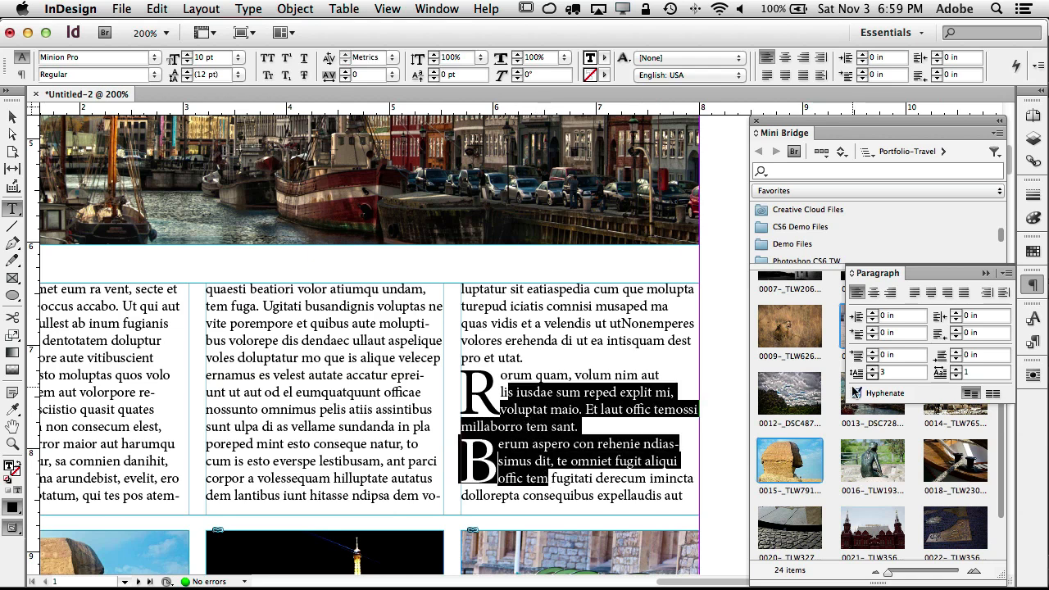
click(873, 376)
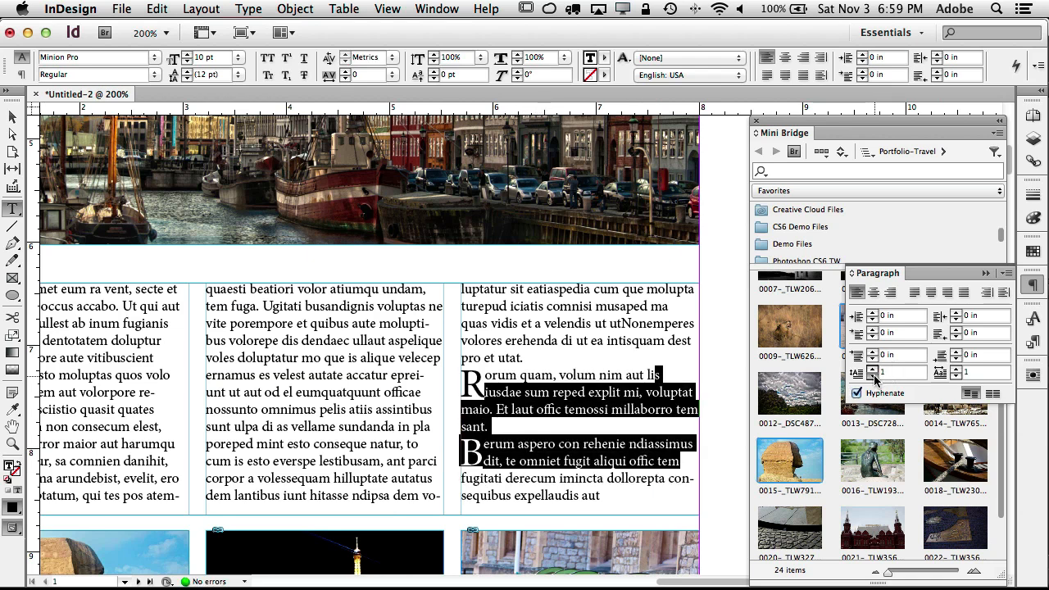
click(873, 376)
click(874, 376)
click(956, 376)
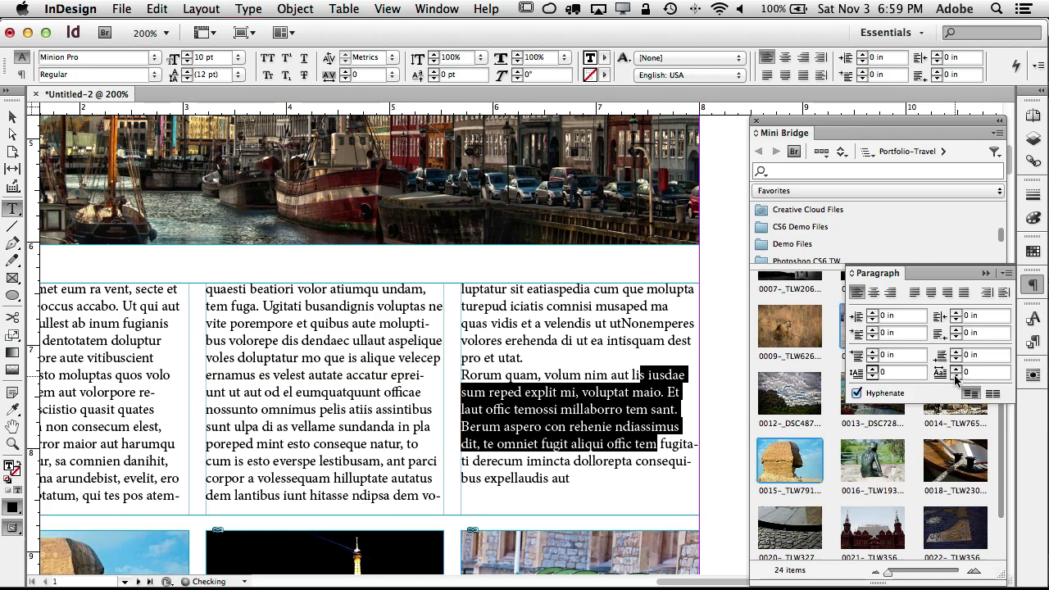
Step: Top up the remaining lines at the end of the third column with placeholder text
click(586, 477)
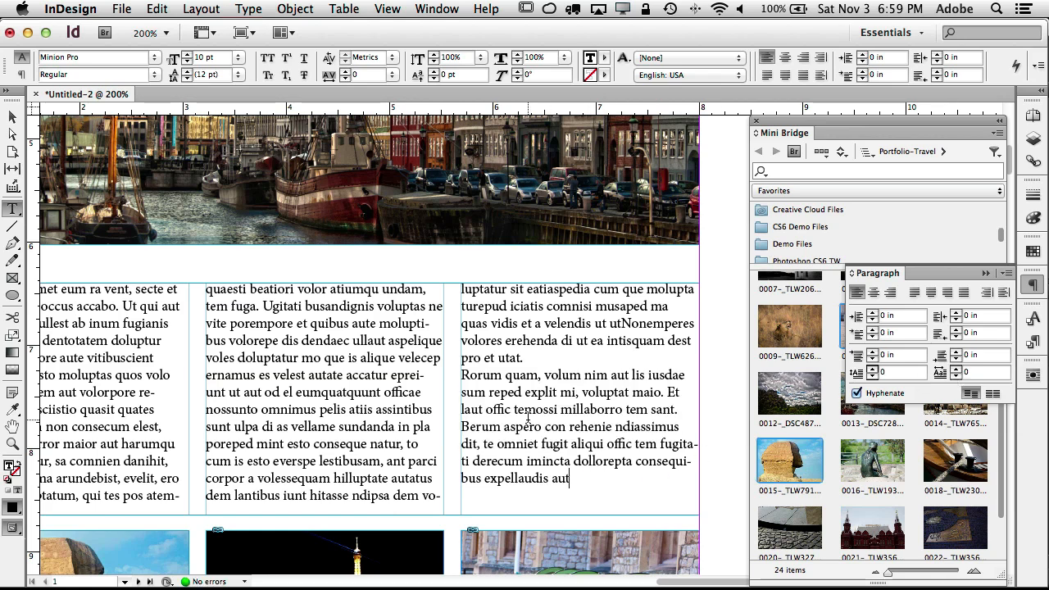
click(295, 9)
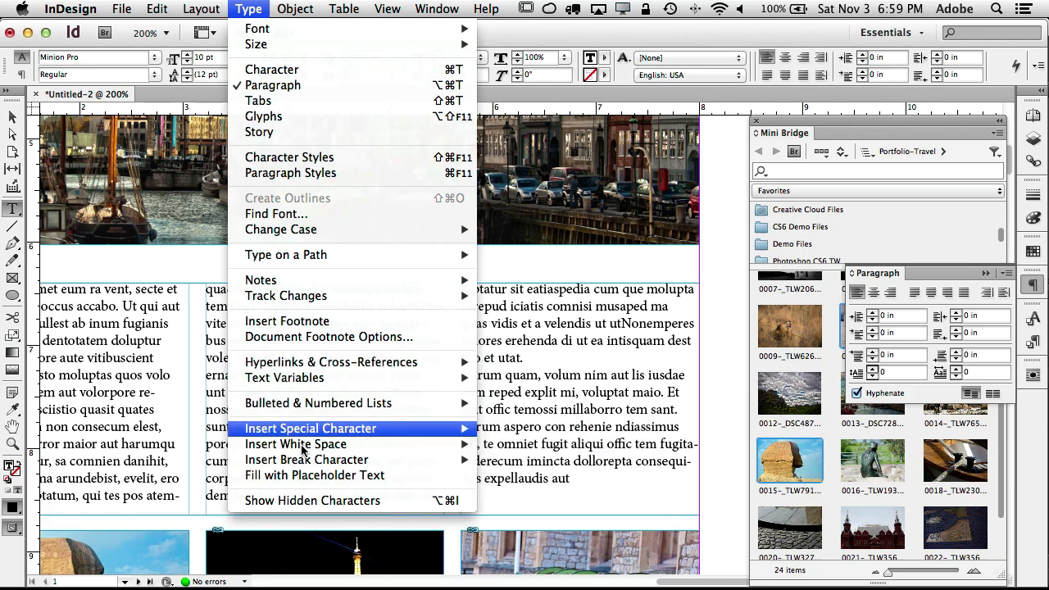
click(311, 473)
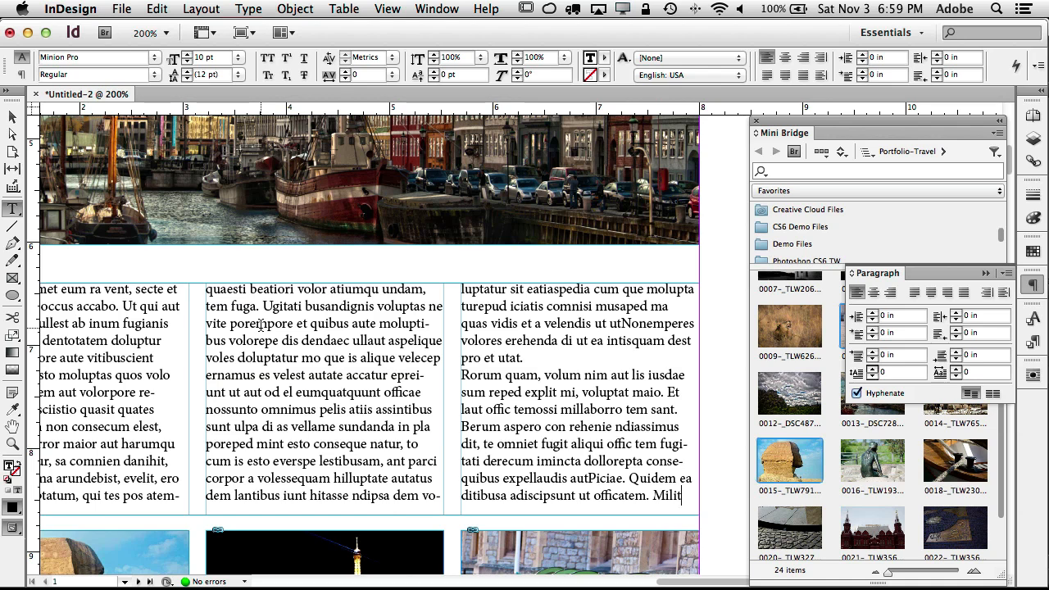
Step: Draw a shallow text frame across the gap between the harbour photo and the three-column body text, starting at the page's left margin
scroll(260, 324, left, 5)
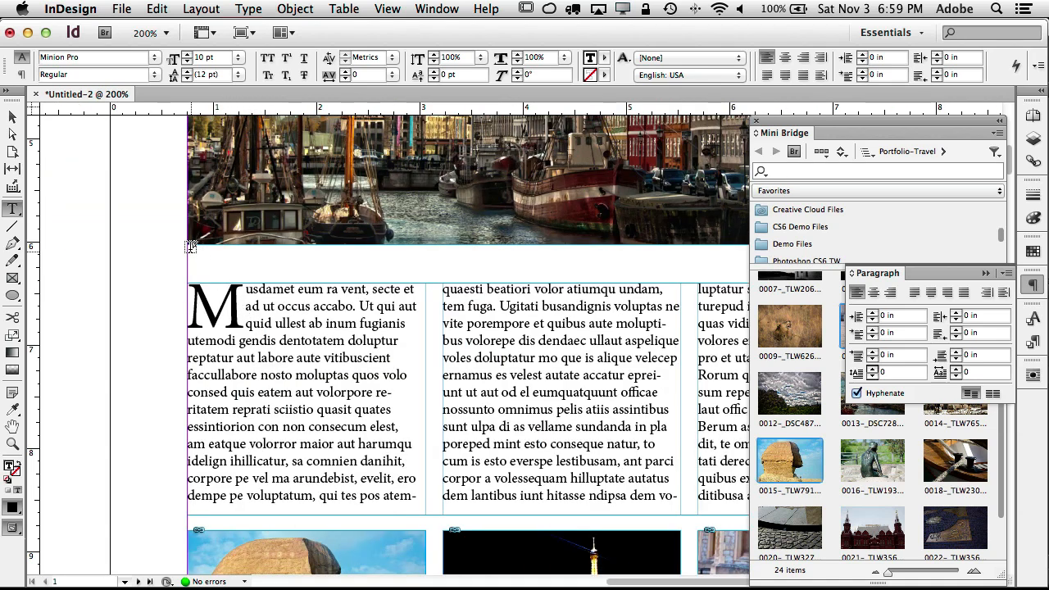
drag(187, 245, 892, 289)
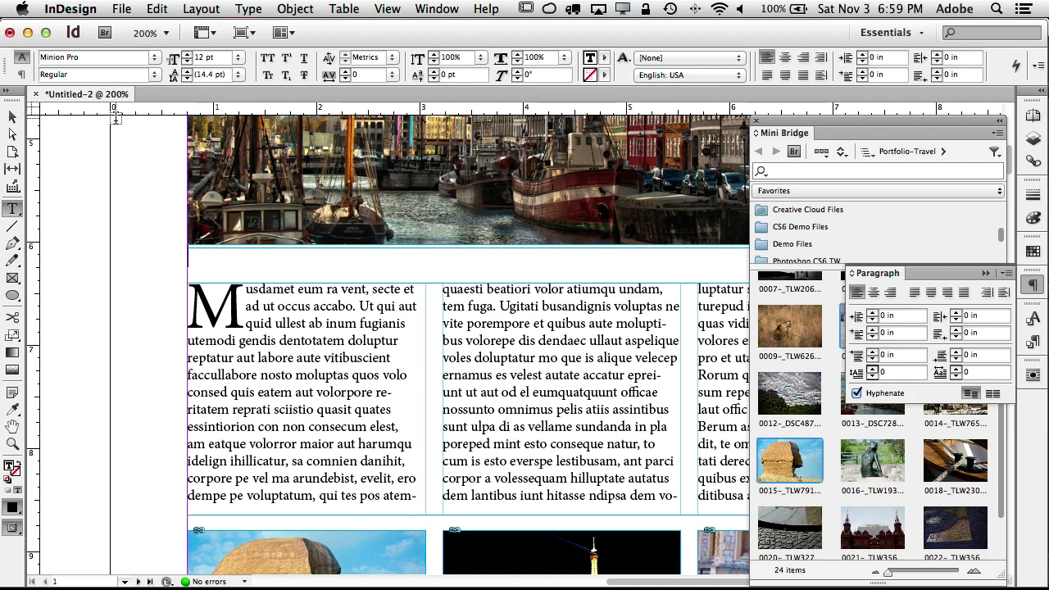
key(super+minus)
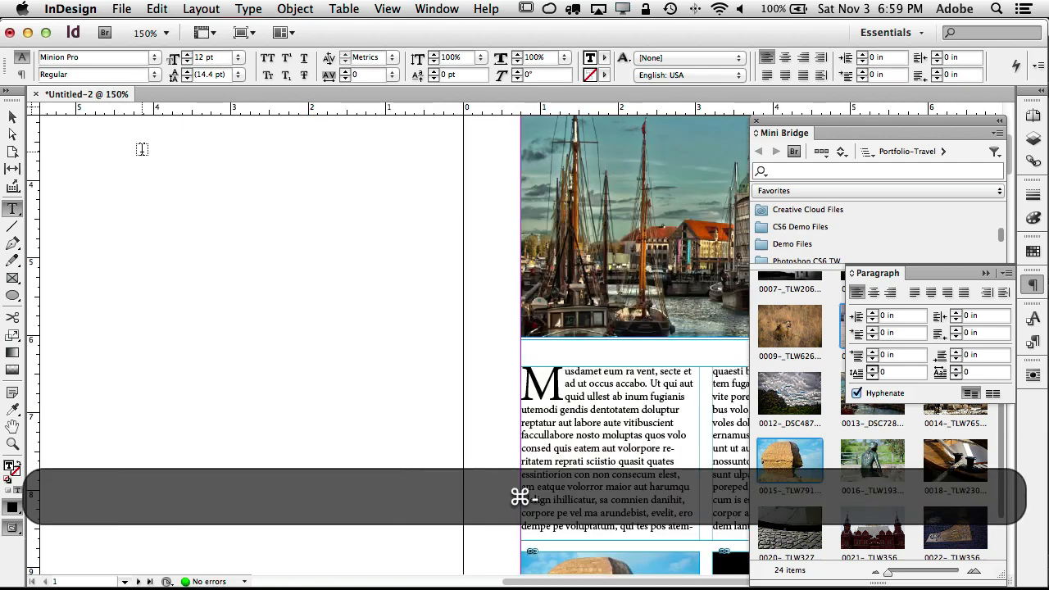
Step: Widen the new shallow text frame to 7.25 in, reaching the page's right margin, and enter the tagline "The World Is Yours. Take Advantage of It"
scroll(371, 254, right, 4)
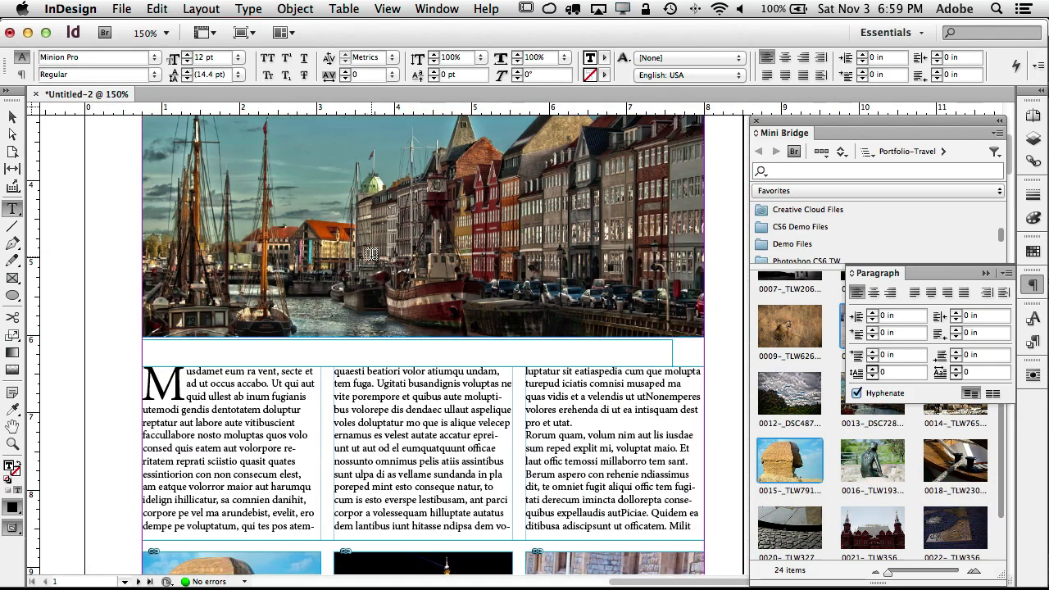
key(Escape)
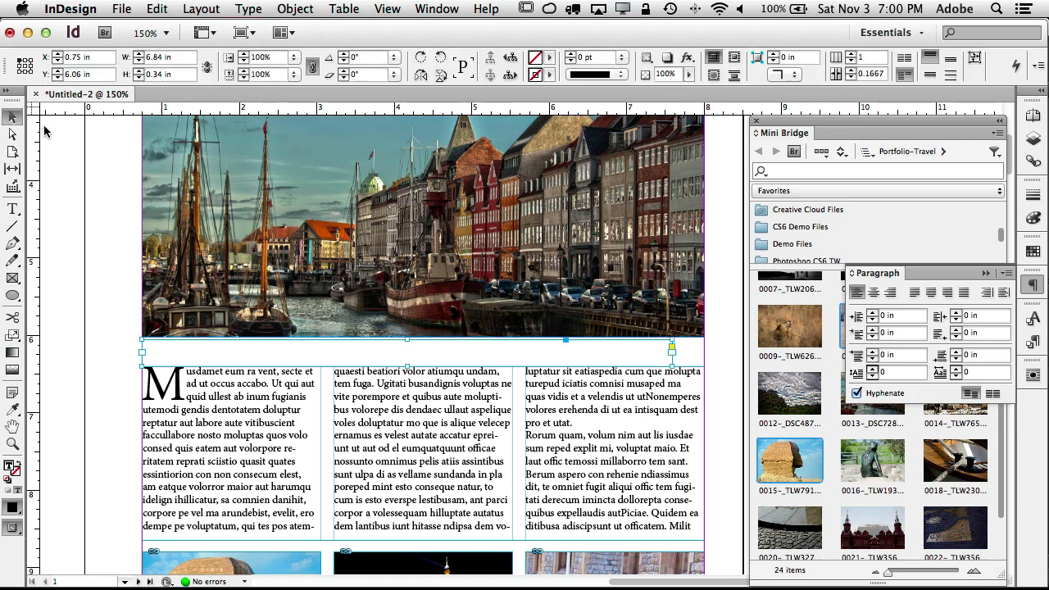
drag(670, 359, 703, 361)
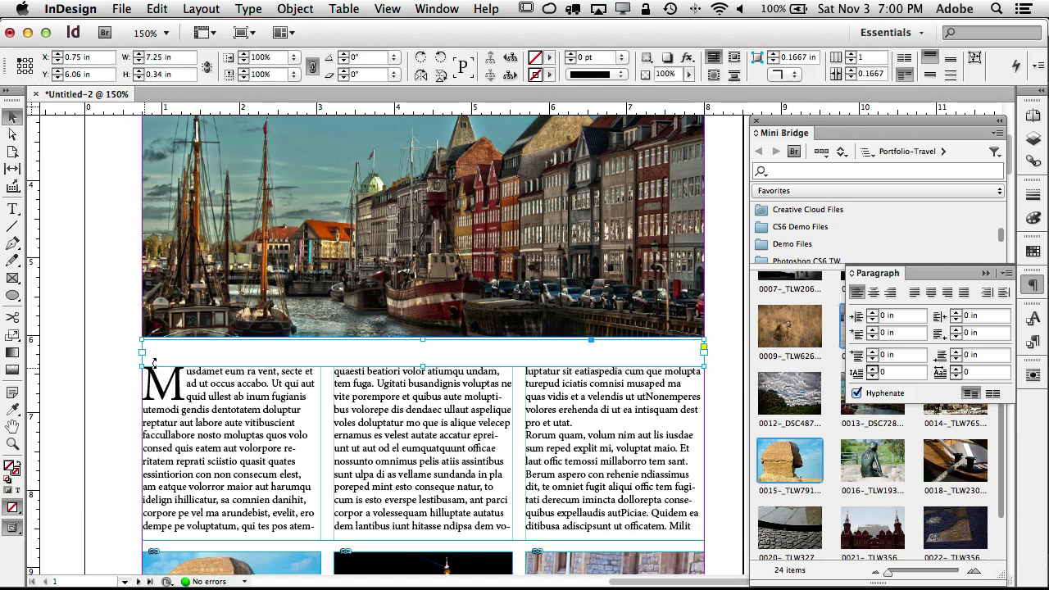
double_click(141, 346)
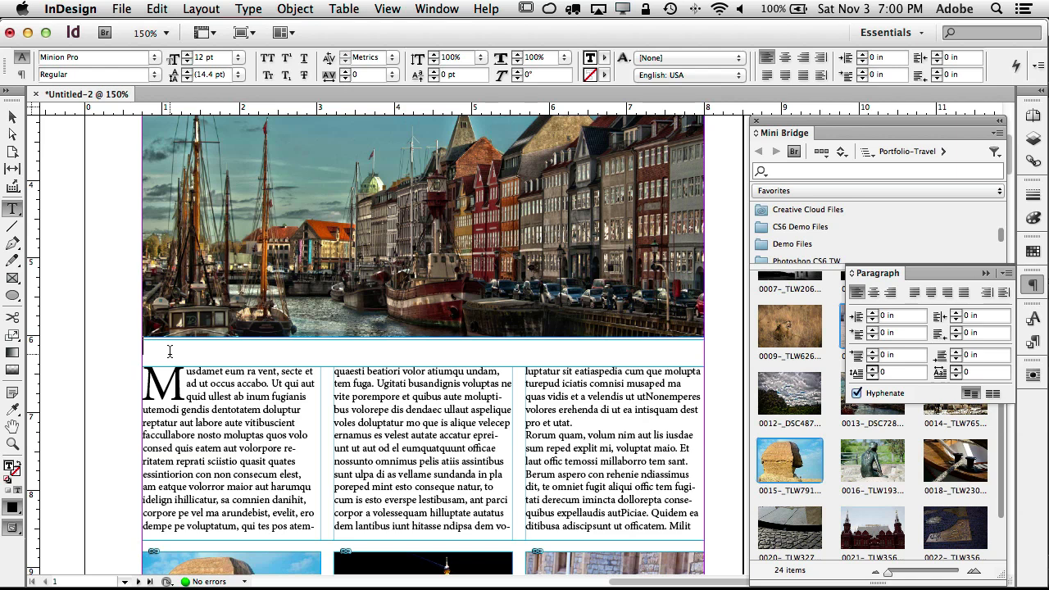
text(The)
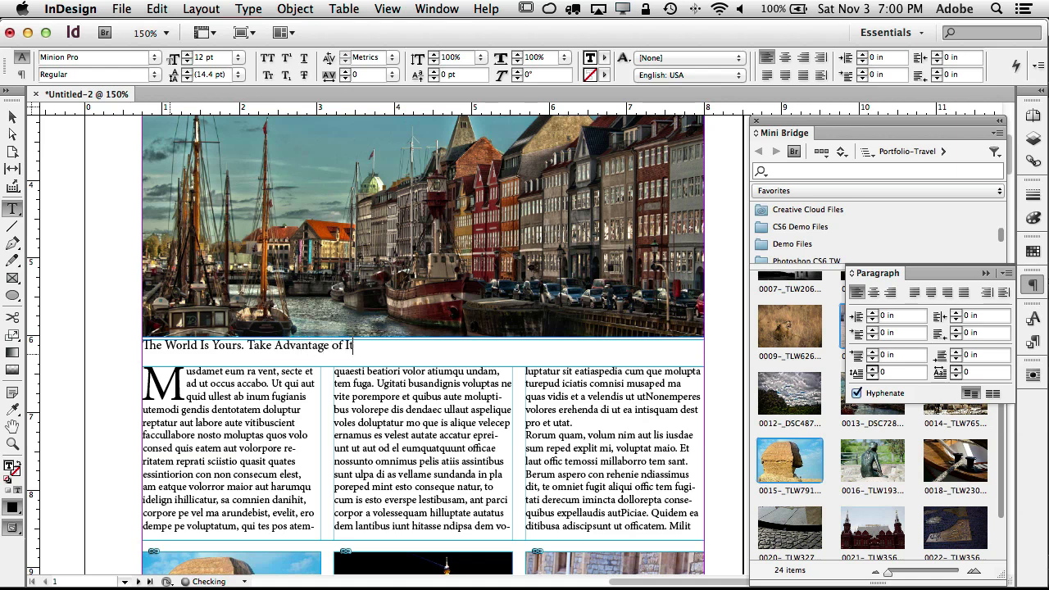
Step: Format the whole tagline below the harbour photo in Myriad Pro Bold at 18 pt
drag(360, 346, 123, 344)
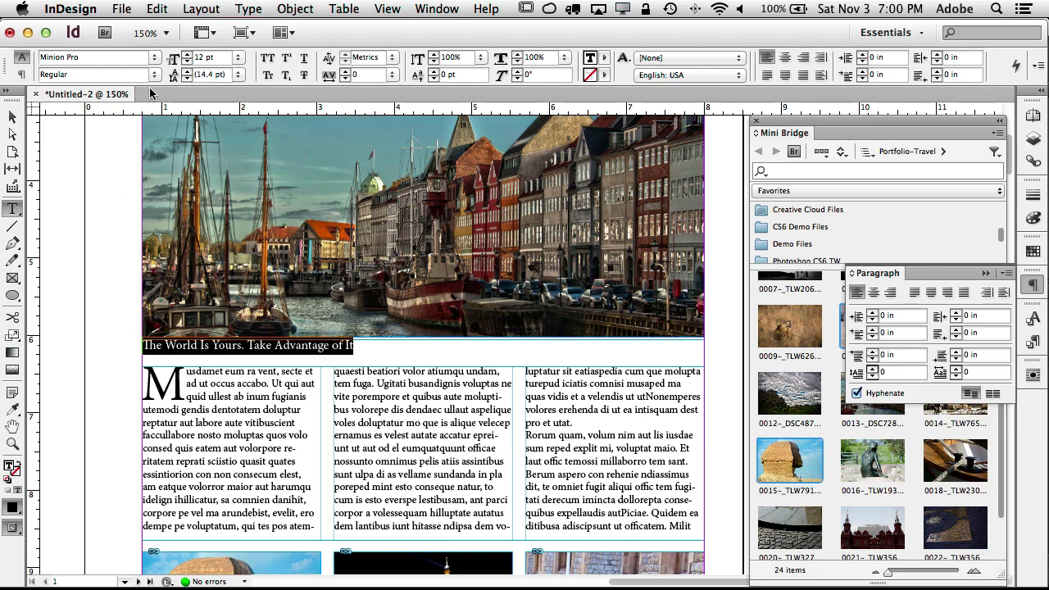
click(84, 57)
text(Myriad Pro)
key(Return)
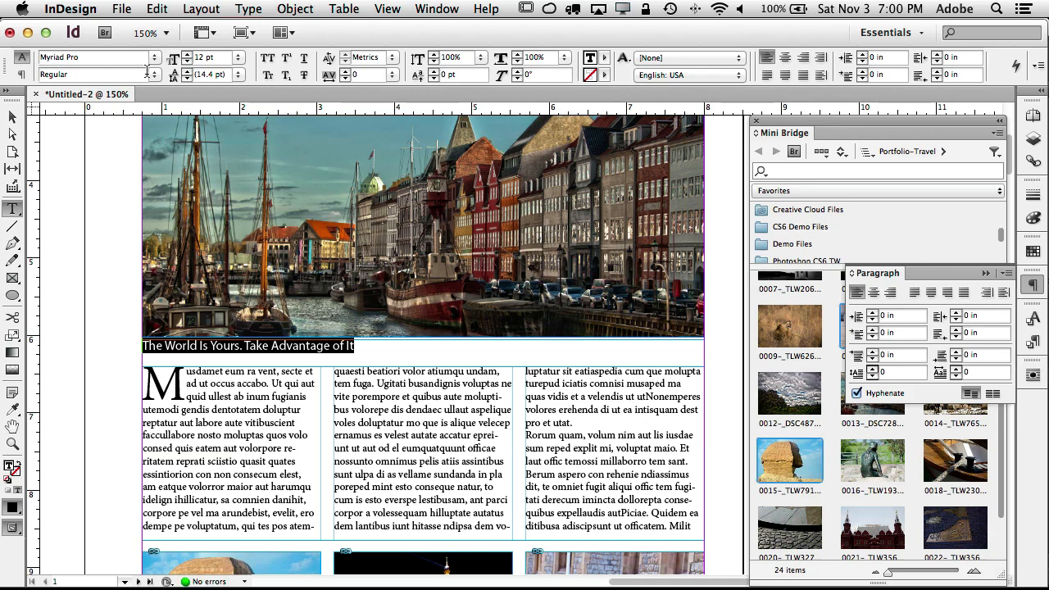
click(154, 75)
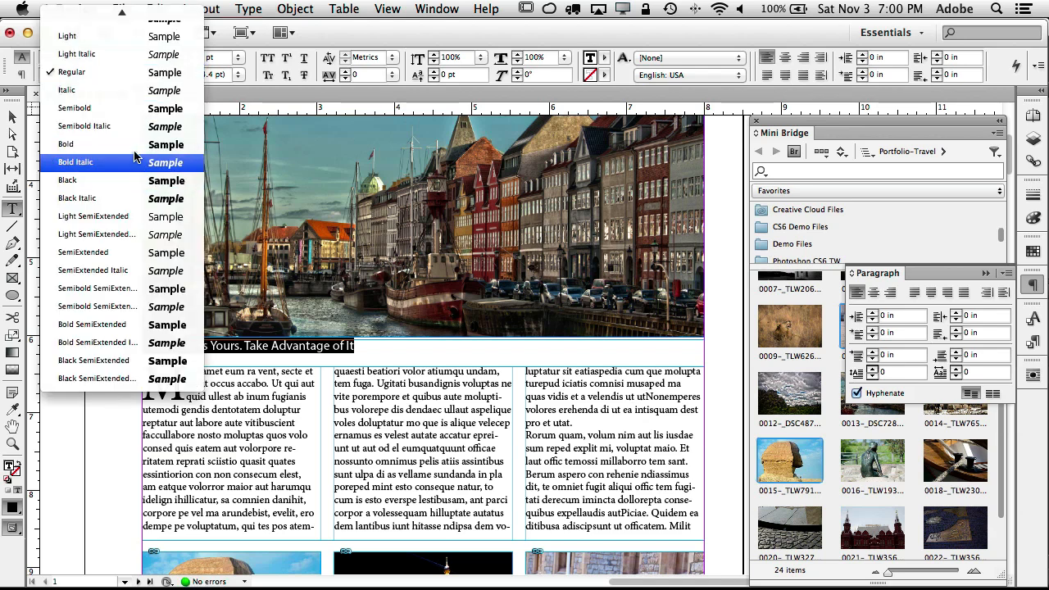
click(137, 145)
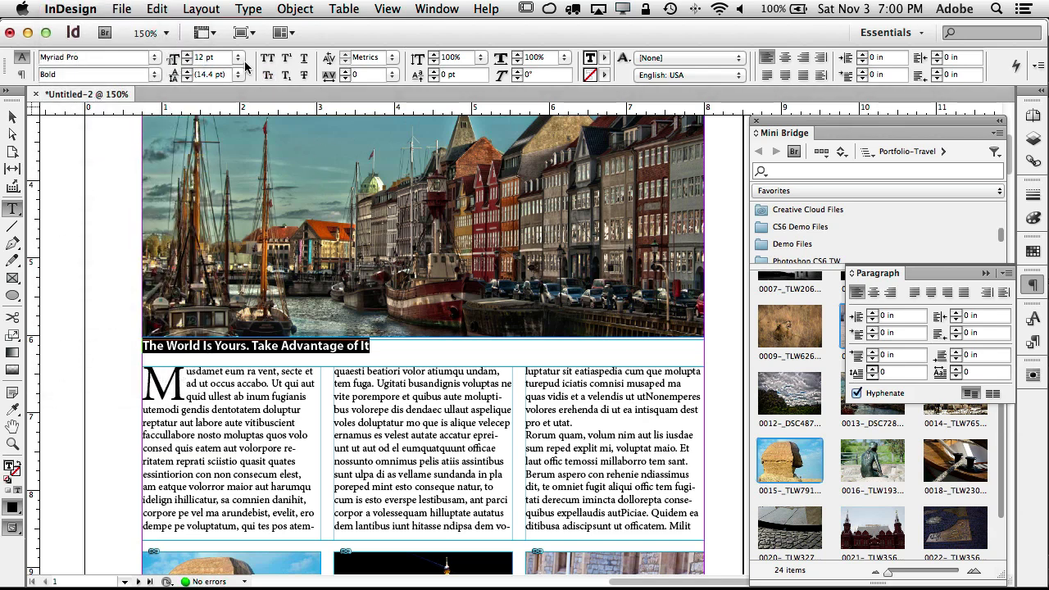
click(238, 59)
click(231, 152)
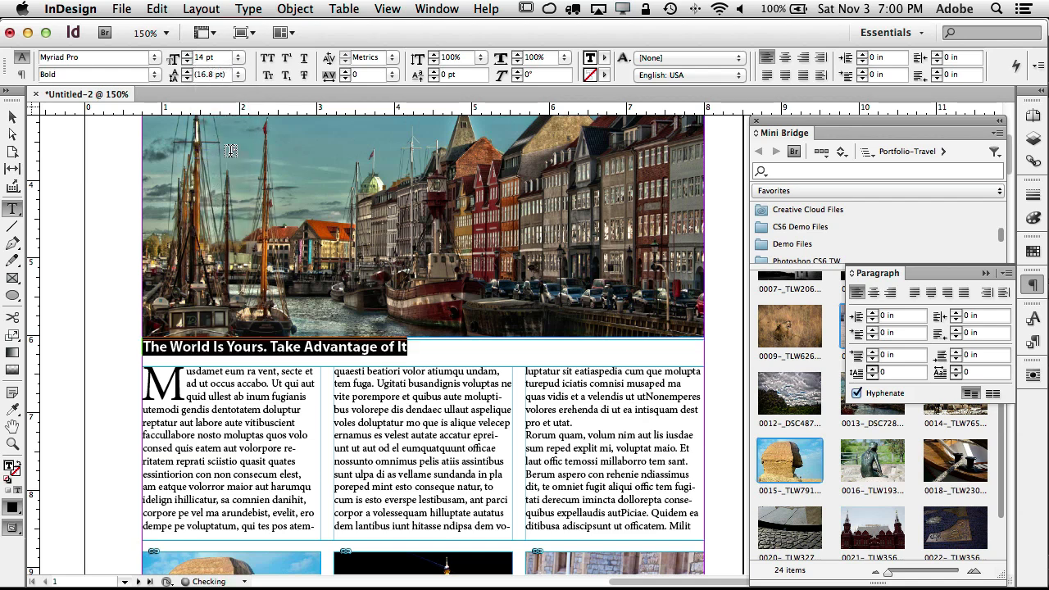
click(238, 57)
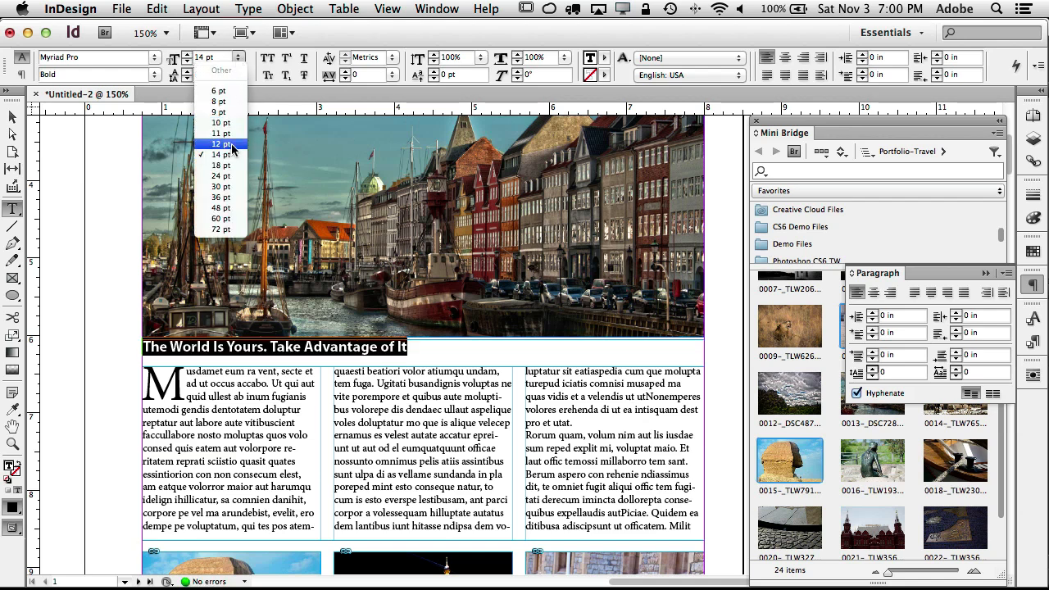
click(230, 166)
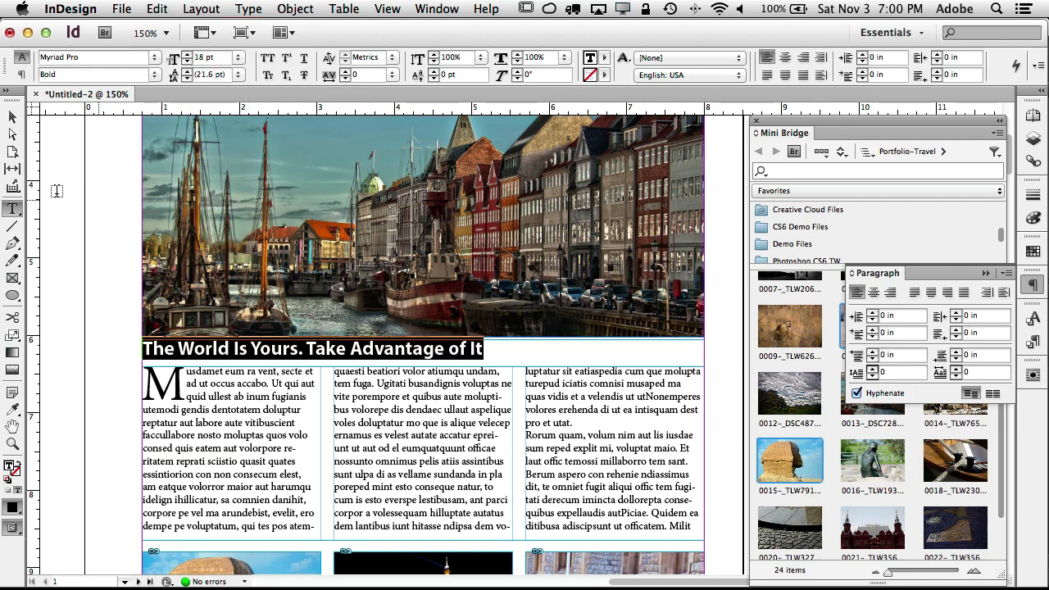
click(13, 119)
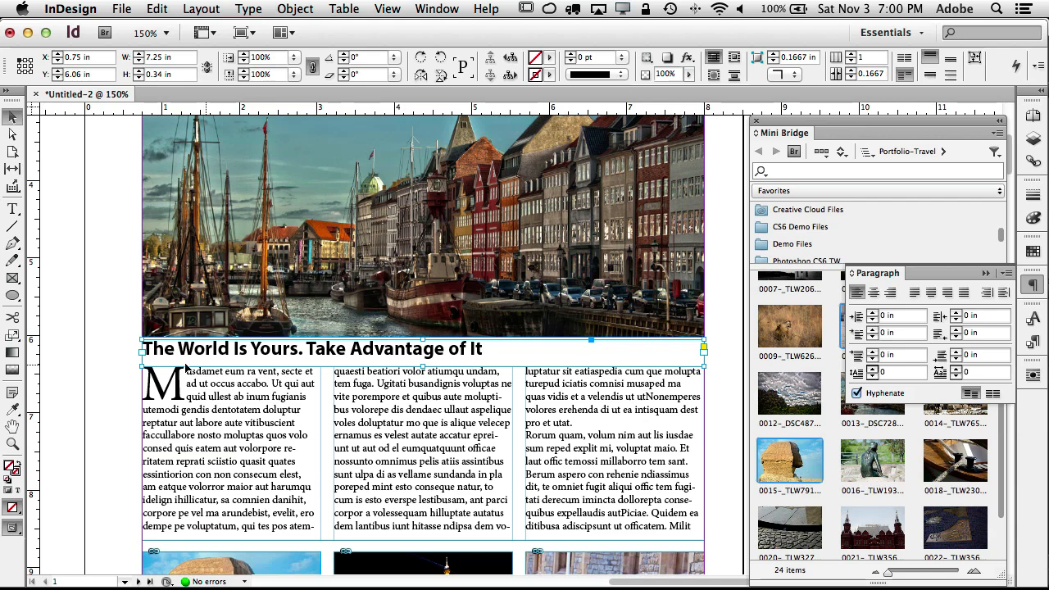
Step: Move the large "Travel" title frame up to the page's top margin at Y 0.5 in
key(ctrl+alt+0)
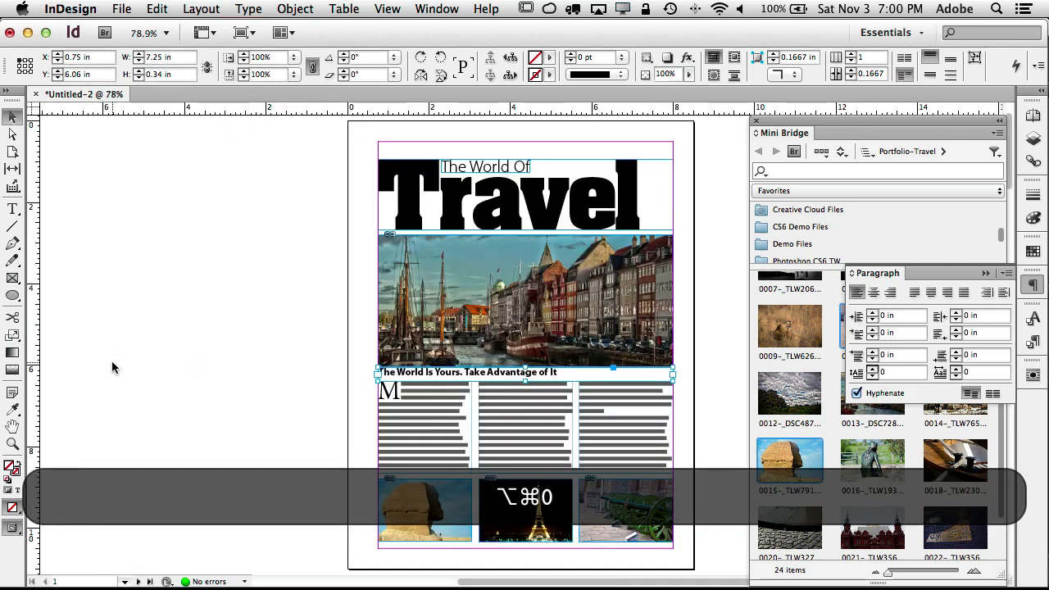
scroll(245, 416, right, 2)
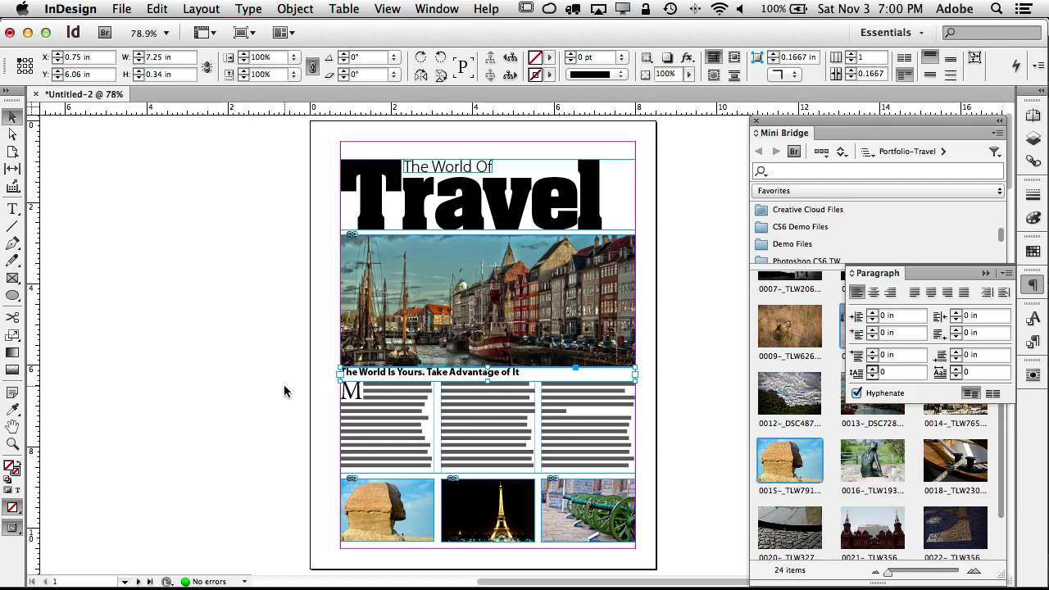
click(477, 168)
drag(471, 172, 509, 174)
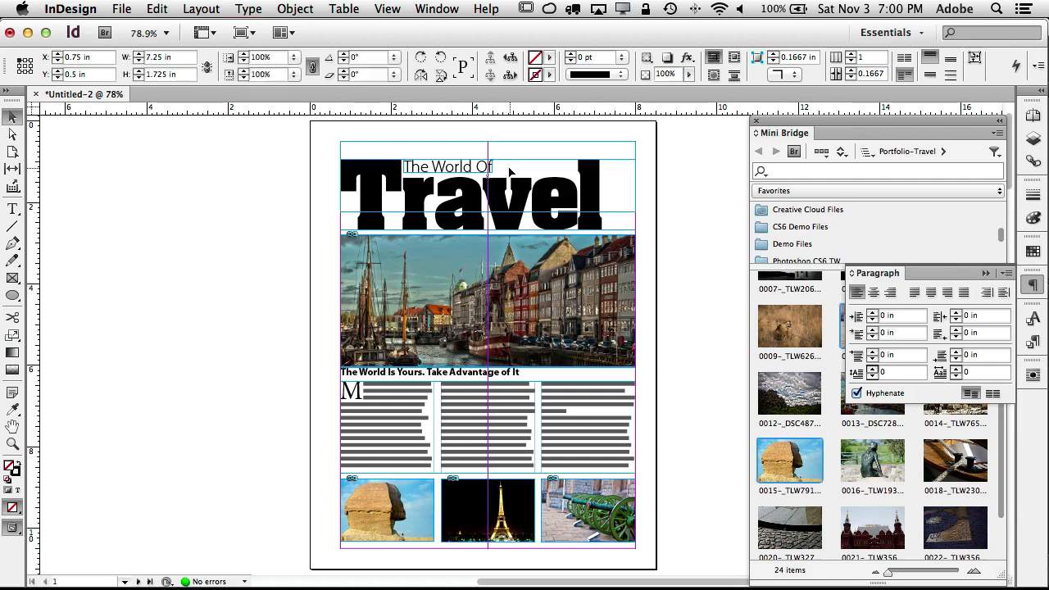
Step: Nudge the "The World Of" text frame up to about Y 0.51 in so it sits above the letters of "Travel"
click(439, 169)
key(Up)
key(Up)
key(Up)
key(Up)
key(Up)
key(Up)
key(Up)
key(Up)
key(Up)
key(Up)
key(Up)
key(Up)
key(Up)
key(Up)
key(Up)
key(Up)
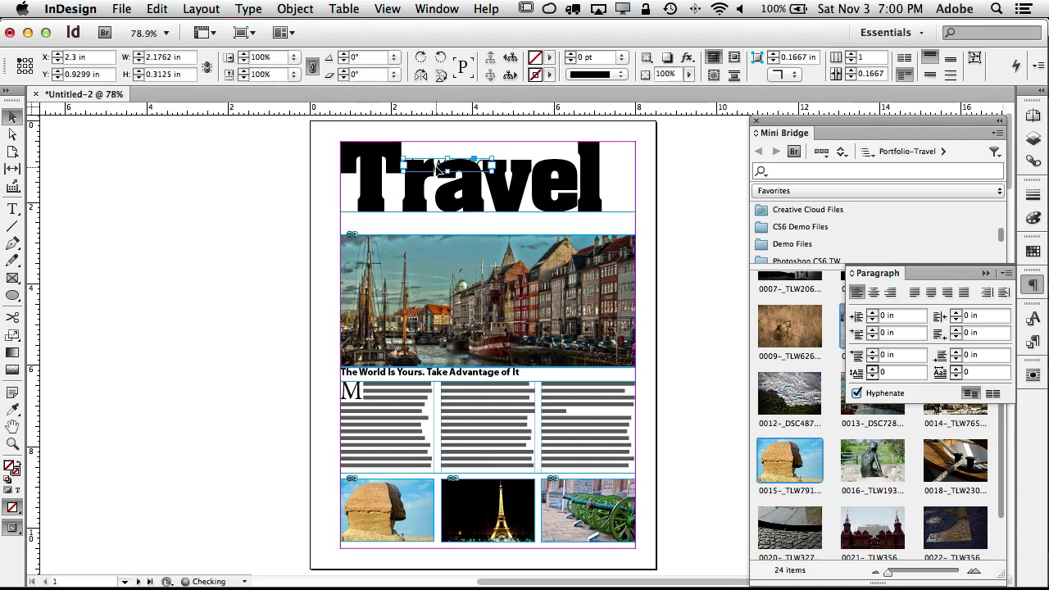
key(Up)
key(Up)
key(Up)
key(Up)
key(Up)
key(Up)
key(Up)
key(Up)
key(Up)
key(Up)
key(Up)
key(Up)
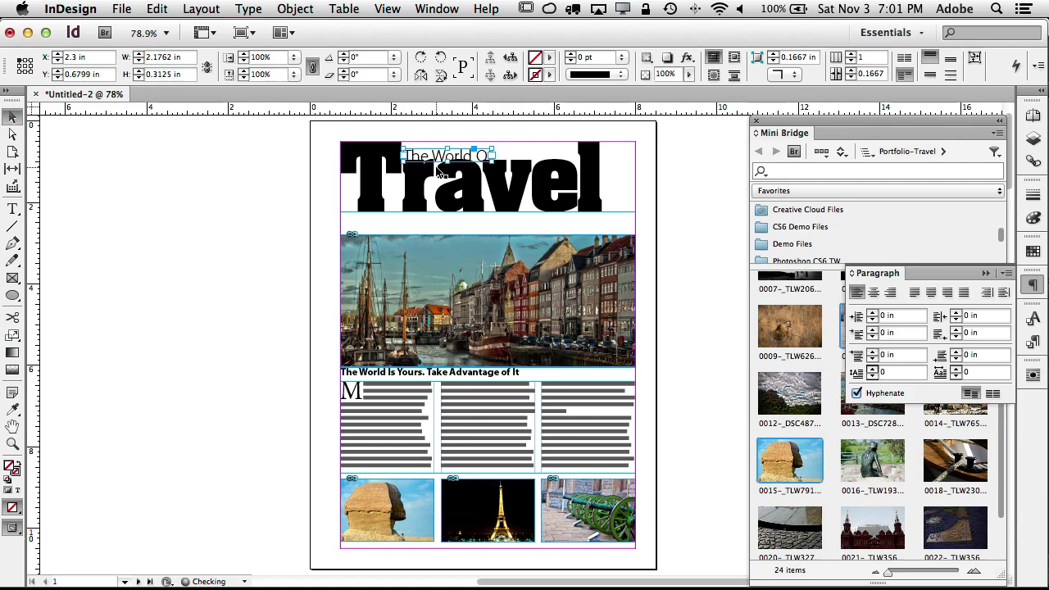
key(Up)
key(Up)
key(Up)
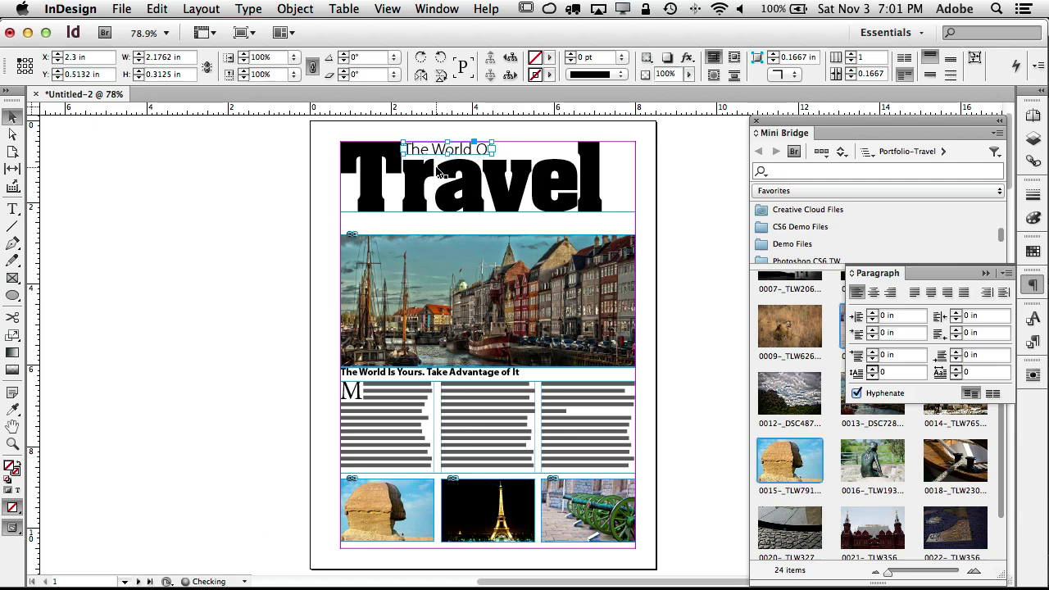
Step: Move the harbour photo up under the title to Y 2.425 in and nudge the tagline frame up to about Y 5.91 in
click(498, 255)
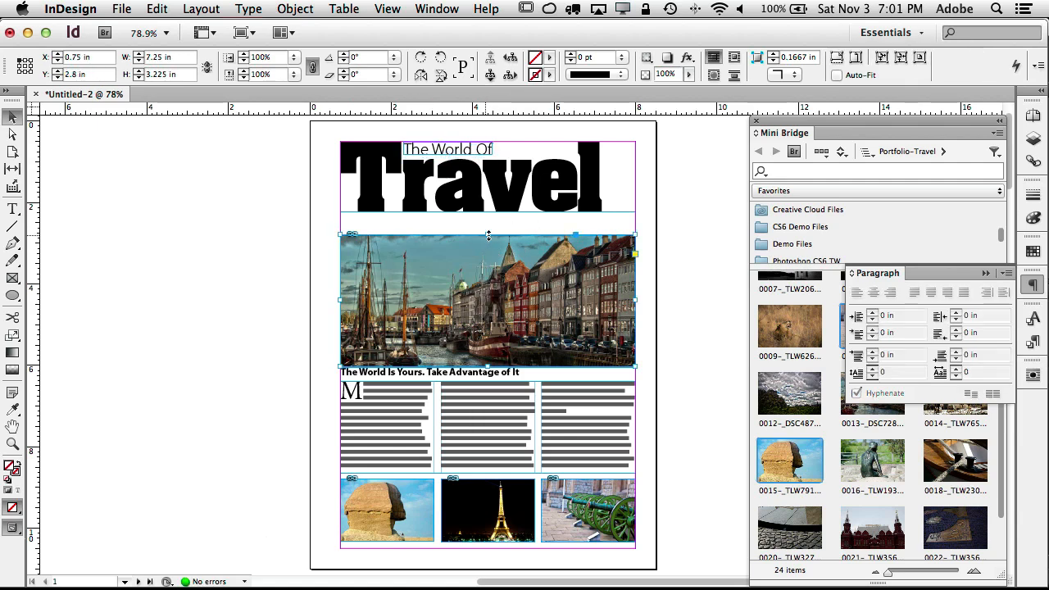
drag(516, 269, 517, 234)
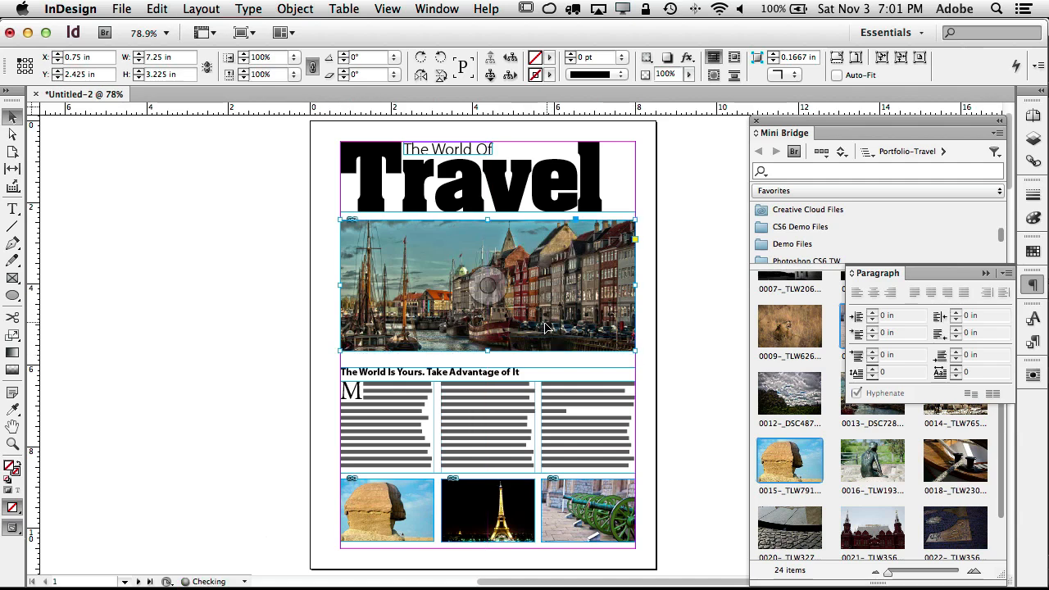
click(493, 374)
key(Up)
key(Up)
key(Up)
key(Up)
key(Up)
key(Up)
key(Up)
key(Up)
key(Up)
key(Up)
key(Up)
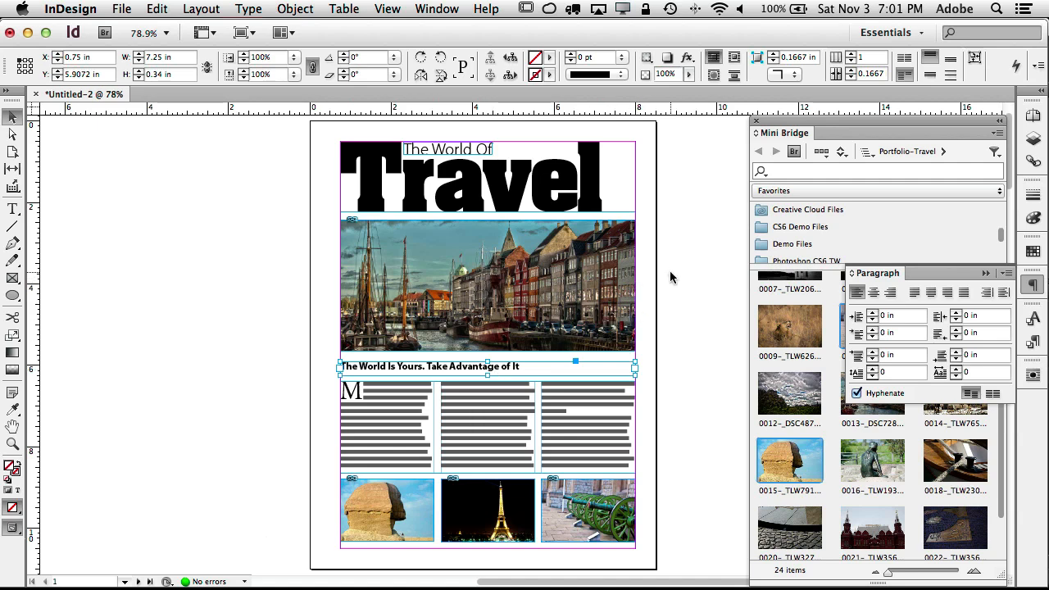
Step: Look over the blank facing pages of the following spread and the text and photos laid out on the first page
scroll(670, 277, down, 12)
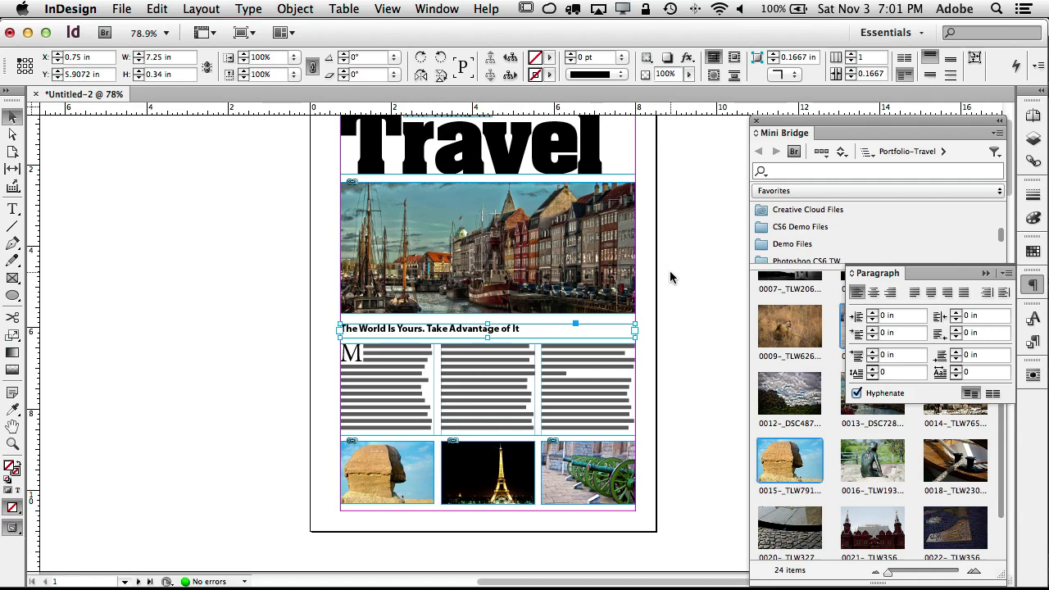
scroll(670, 277, down, 2)
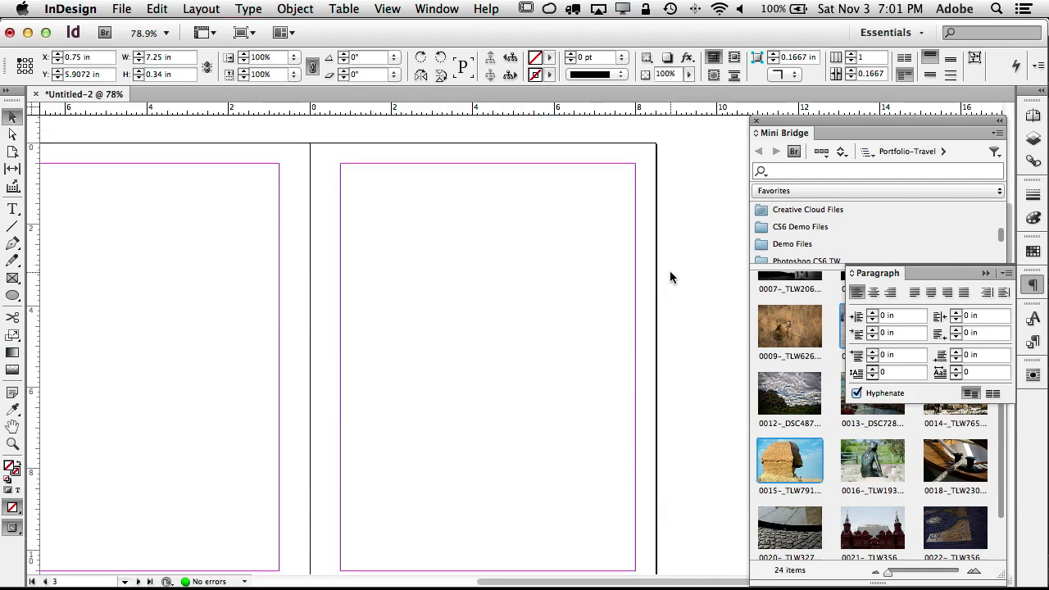
scroll(670, 277, up, 15)
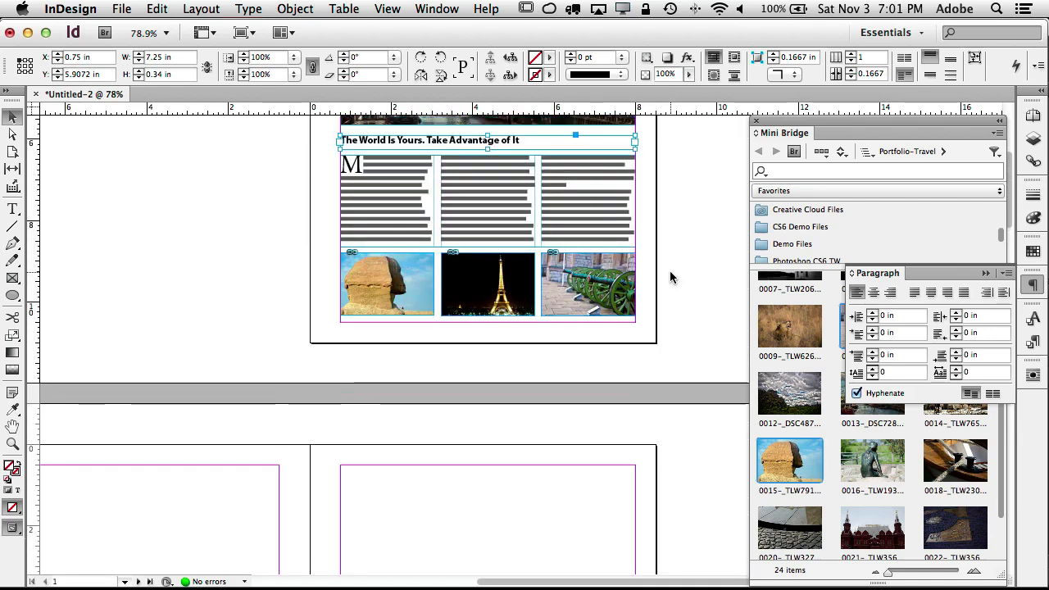
scroll(670, 277, up, 6)
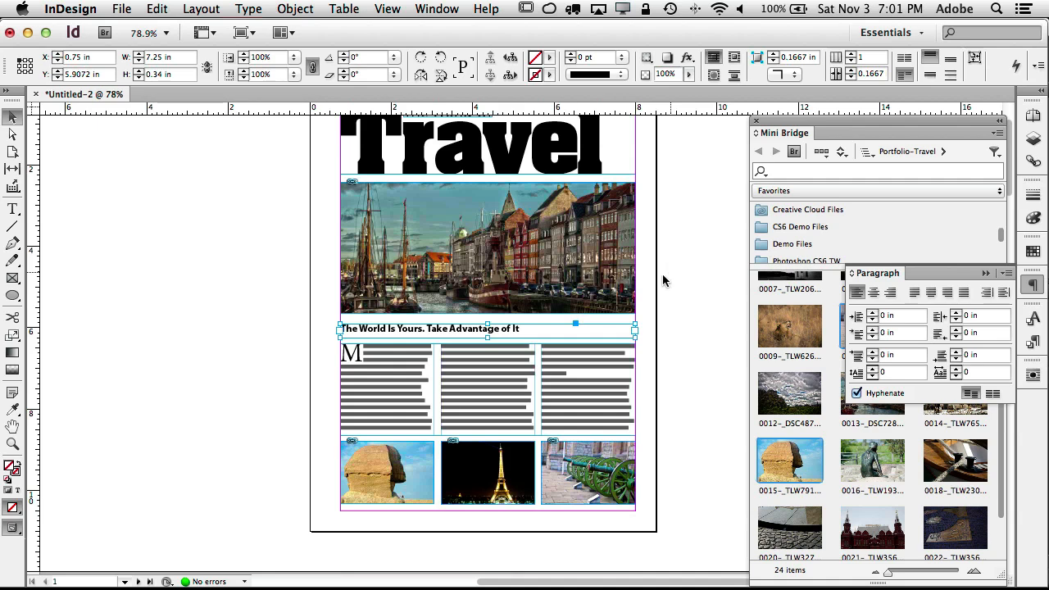
double_click(503, 328)
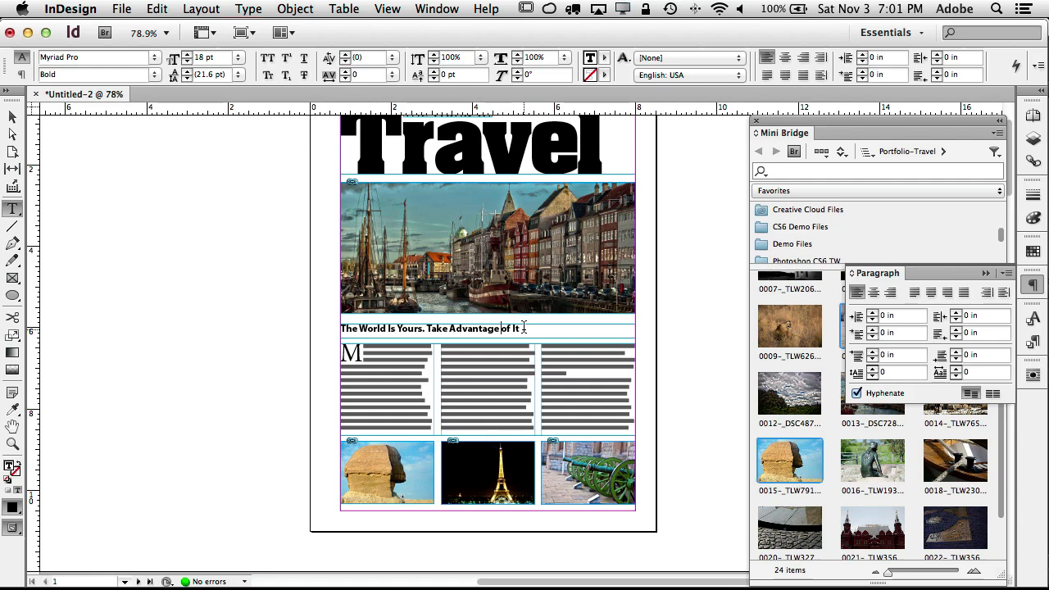
key(Escape)
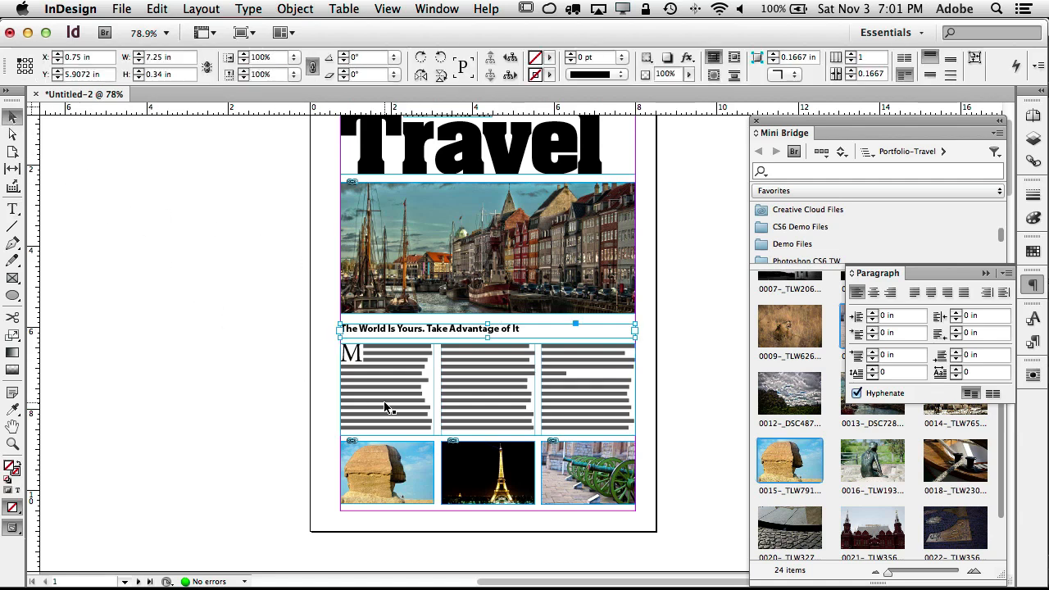
scroll(465, 449, down, 5)
scroll(546, 322, up, 4)
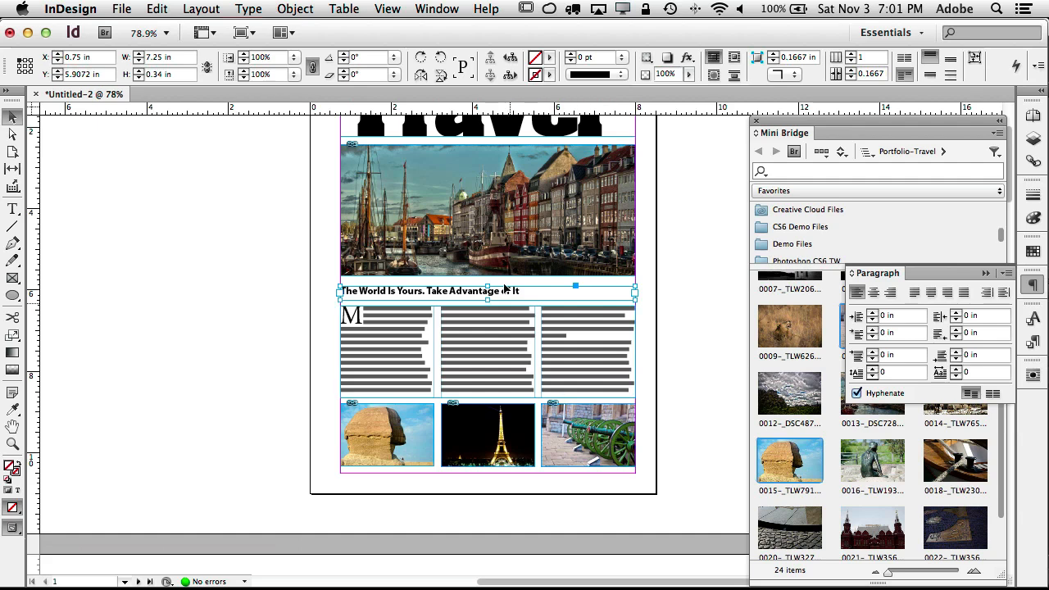
Step: Show the link information of the cannon photo below the third text column and open its original in Photoshop
click(613, 456)
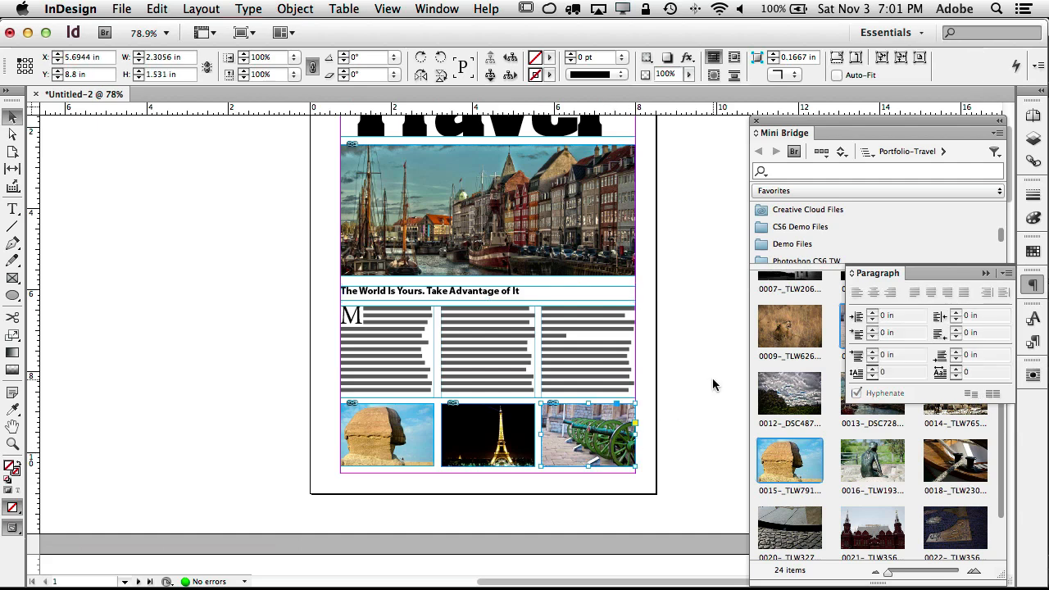
click(1034, 161)
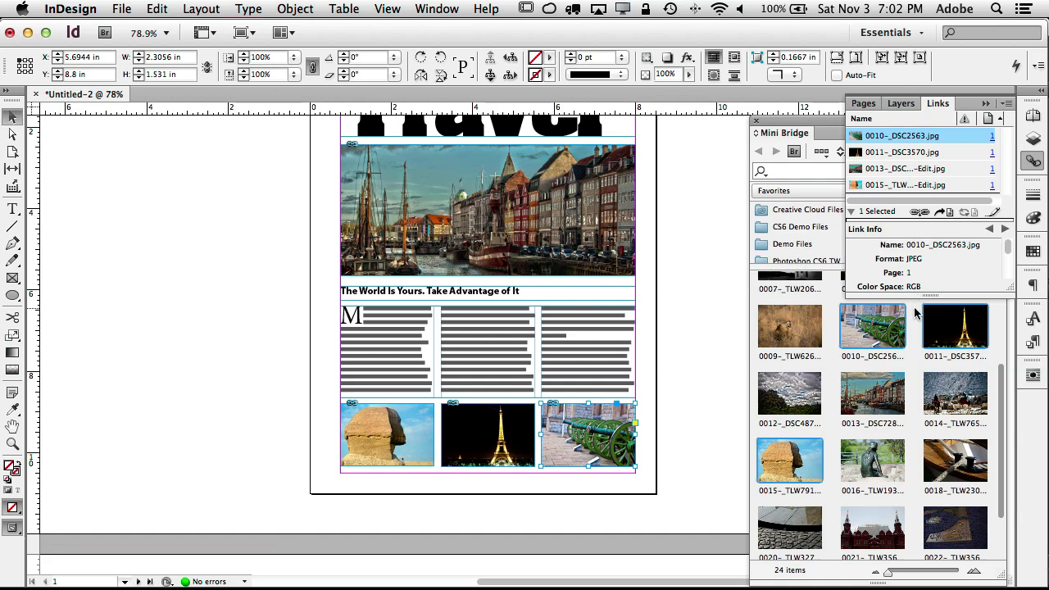
alt+double_click(619, 443)
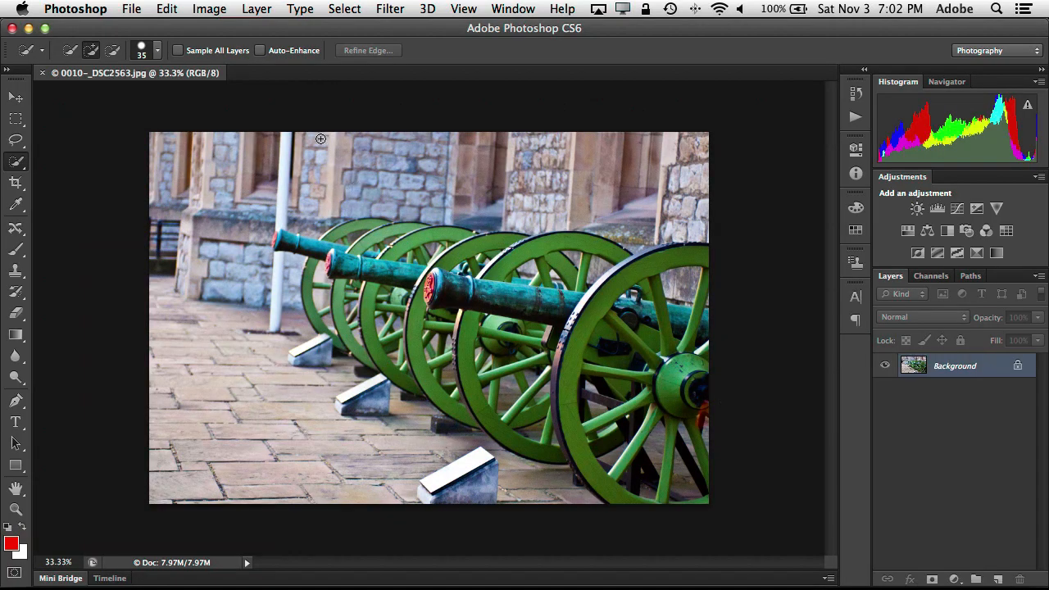
Step: Convert the cannon photo to the CMYK color mode
click(210, 9)
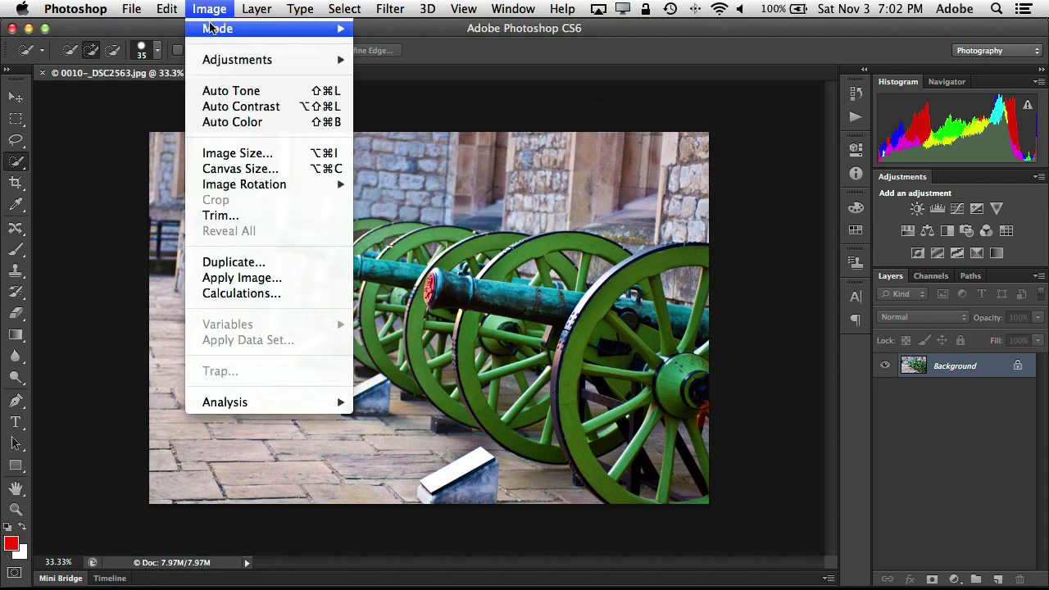
mouse_move(212, 30)
click(411, 115)
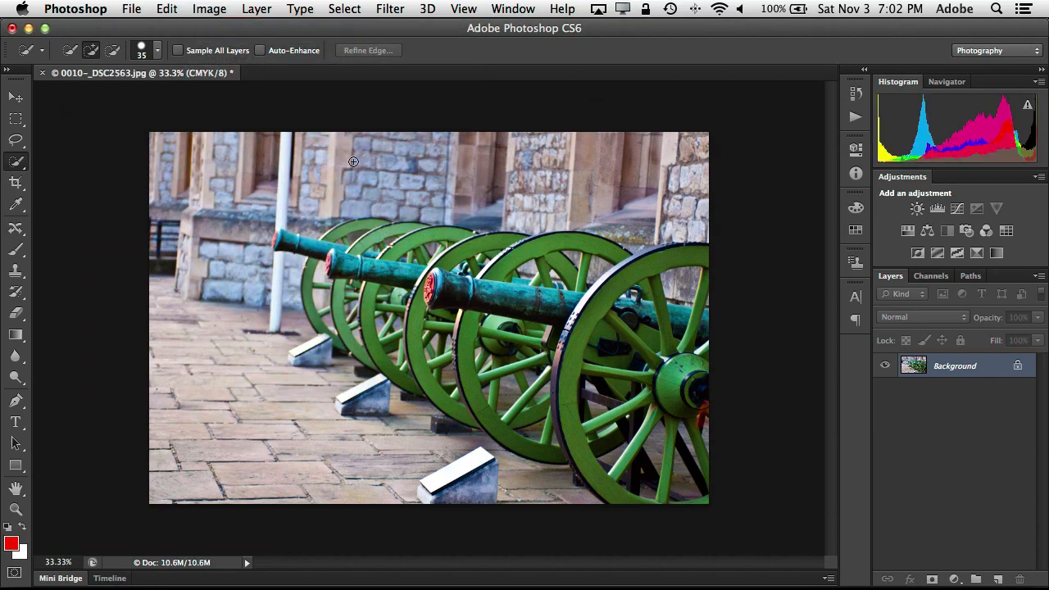
Step: Save the converted photo as a JPEG with quality raised toward large file, close it and return to the InDesign layout
key(super+s)
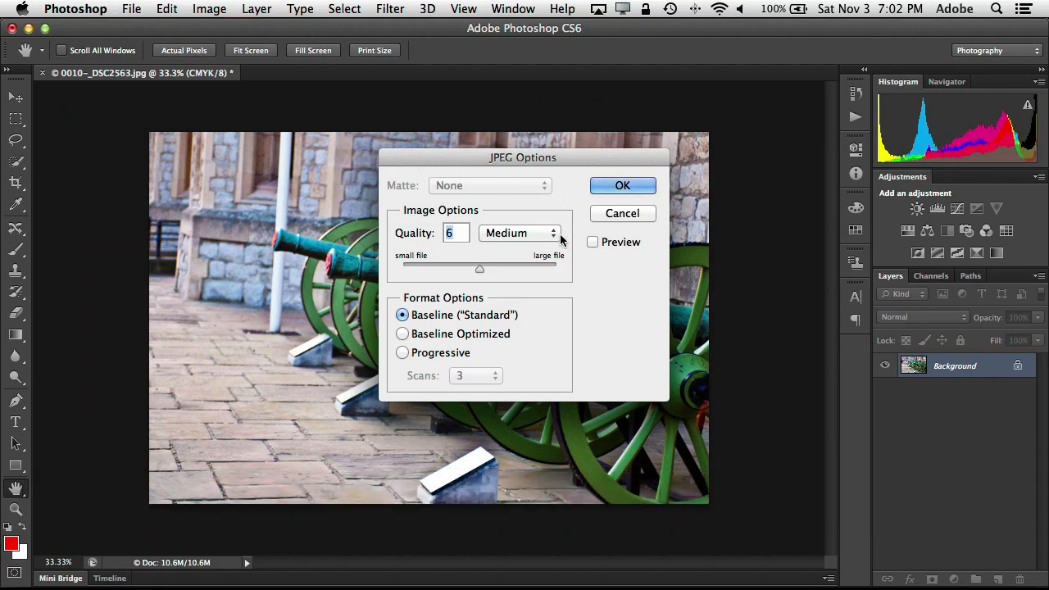
click(543, 269)
click(616, 185)
key(w)
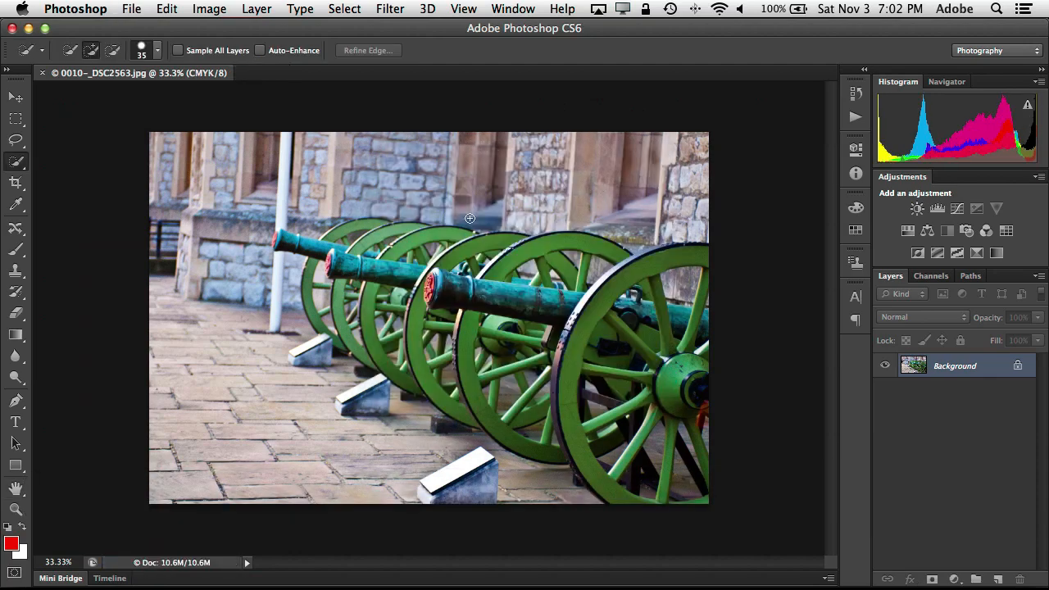
key(super+w)
key(super+Tab)
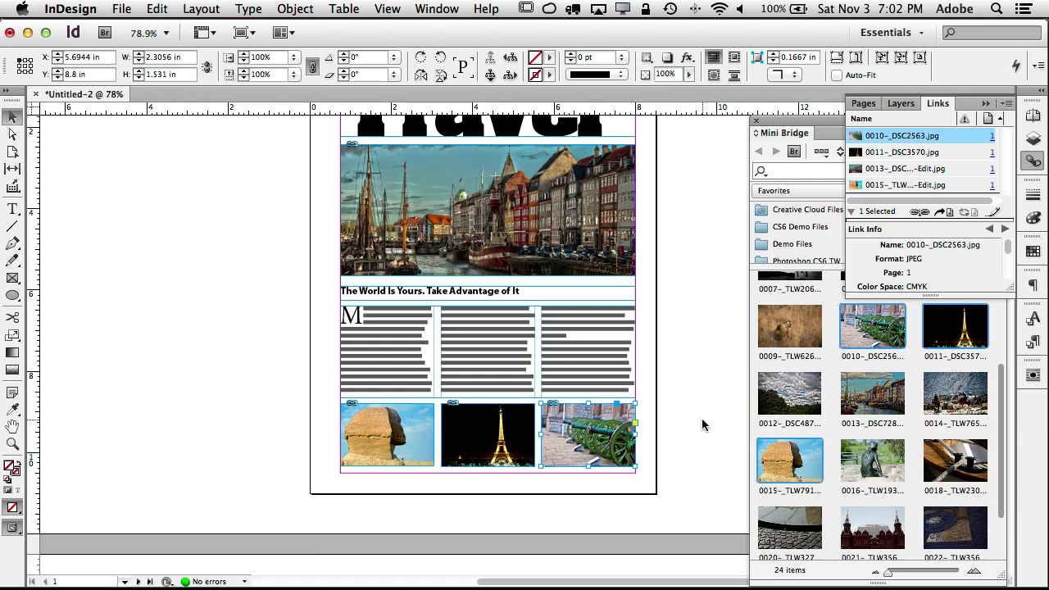
click(985, 103)
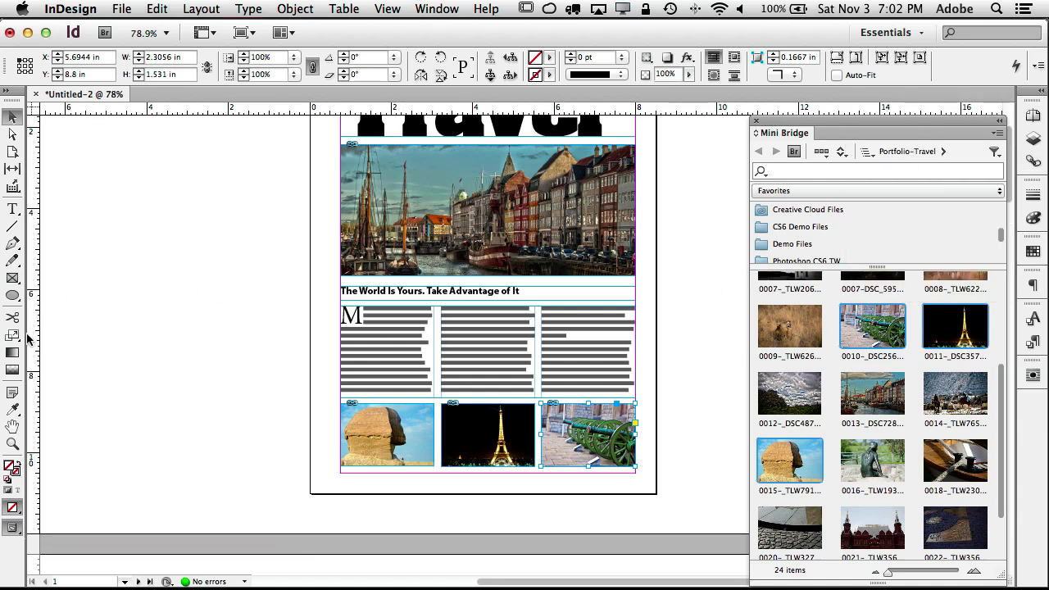
Step: Recolor the tagline and the "Travel" title with the green sampled from the cannon photo using the Eyedropper
click(13, 408)
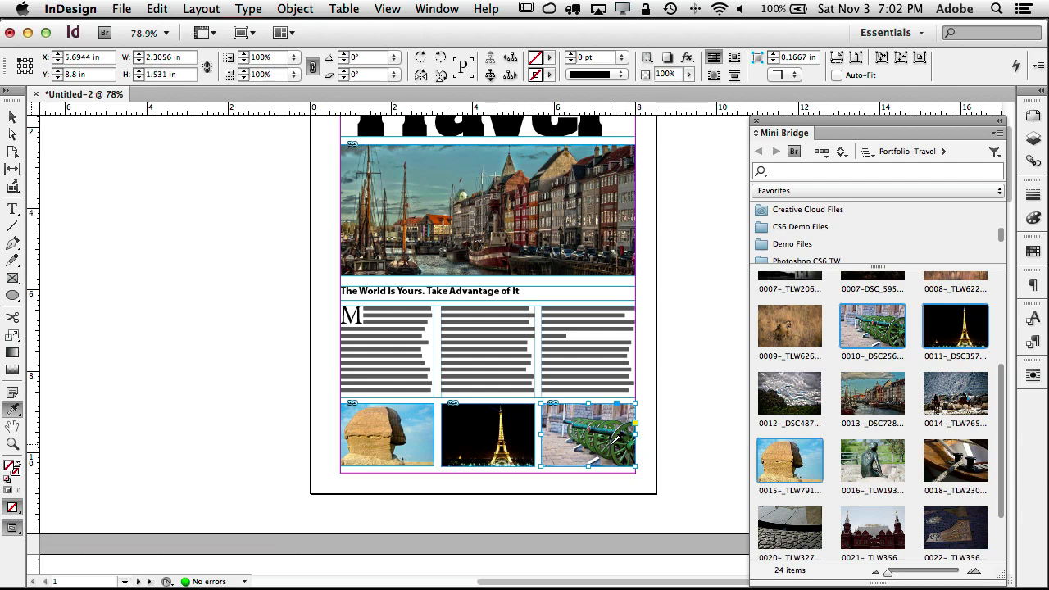
click(613, 440)
drag(521, 291, 325, 291)
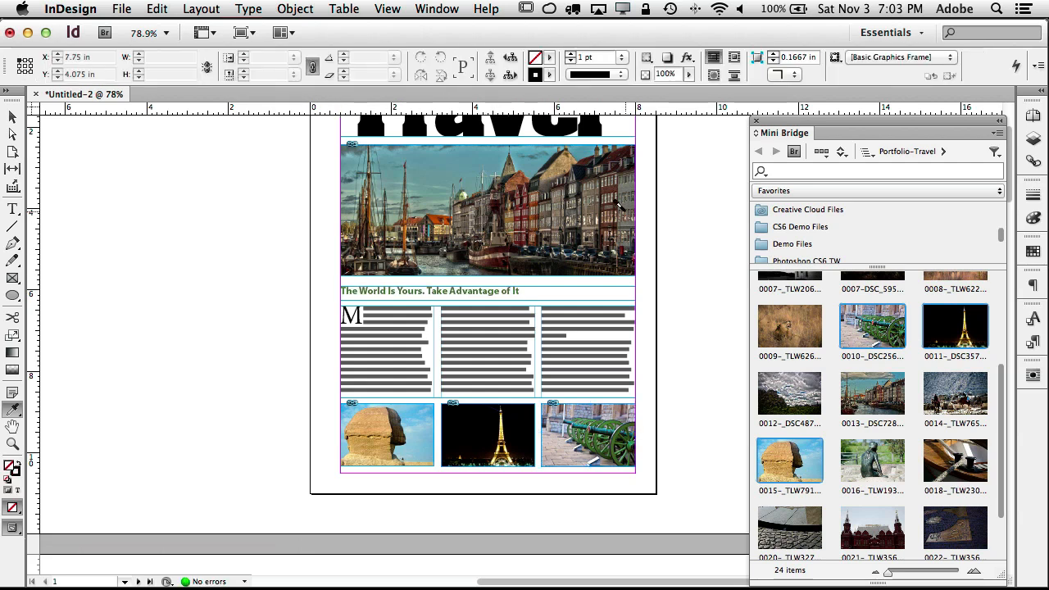
scroll(620, 207, up, 3)
drag(604, 215, 406, 222)
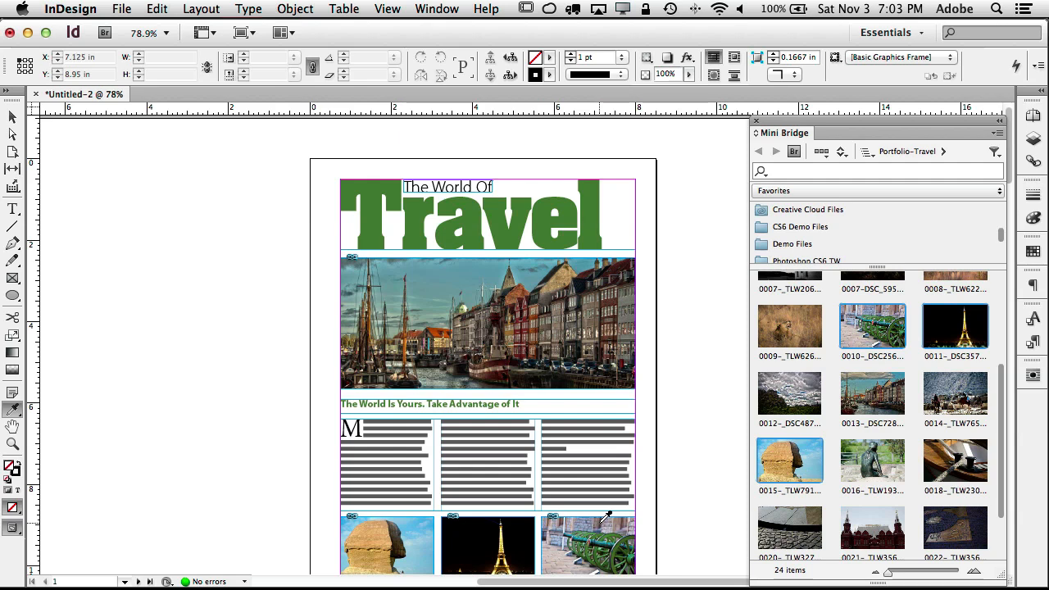
Step: Bring the "The World Of" text frame to the front, above the "Travel" title frame
click(543, 437)
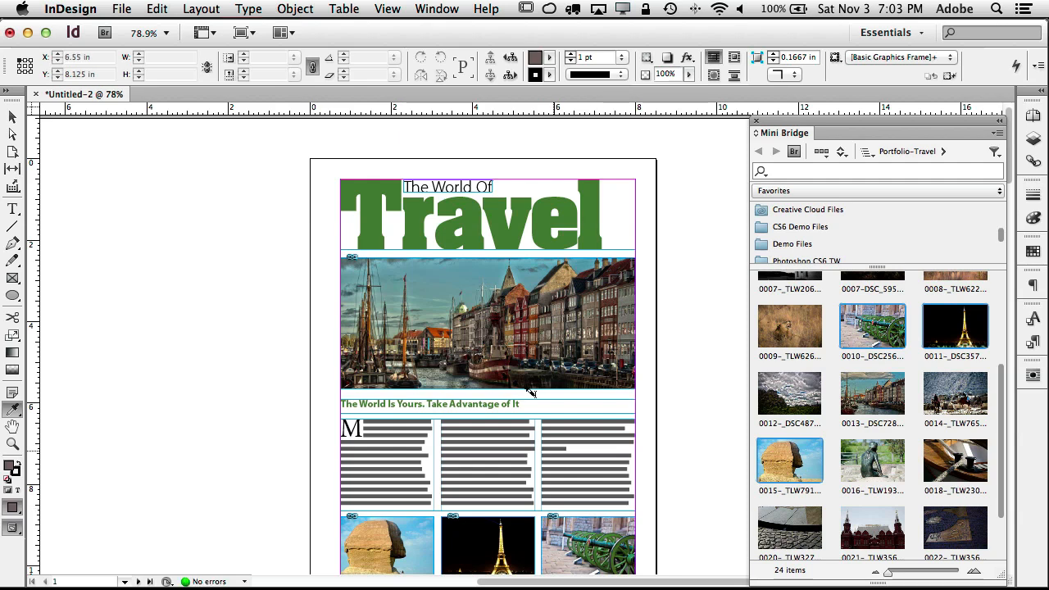
click(489, 185)
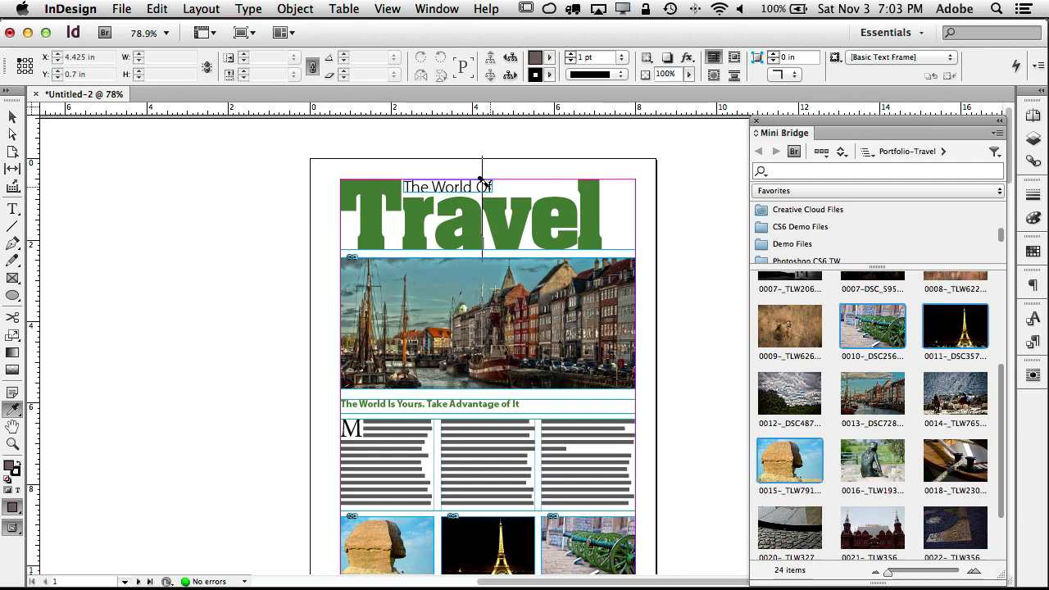
key(v)
click(463, 190)
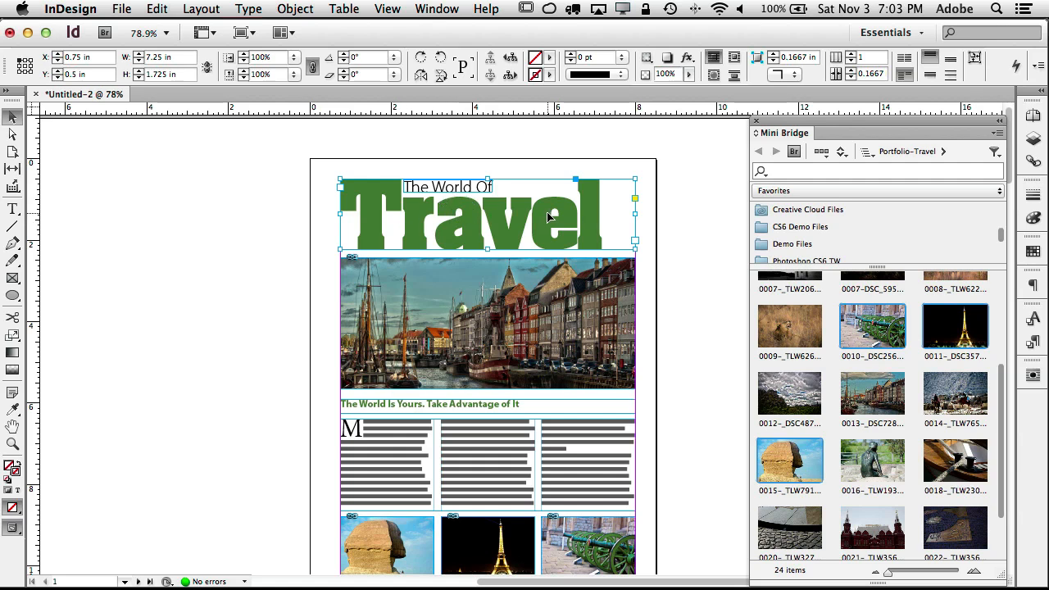
double_click(450, 191)
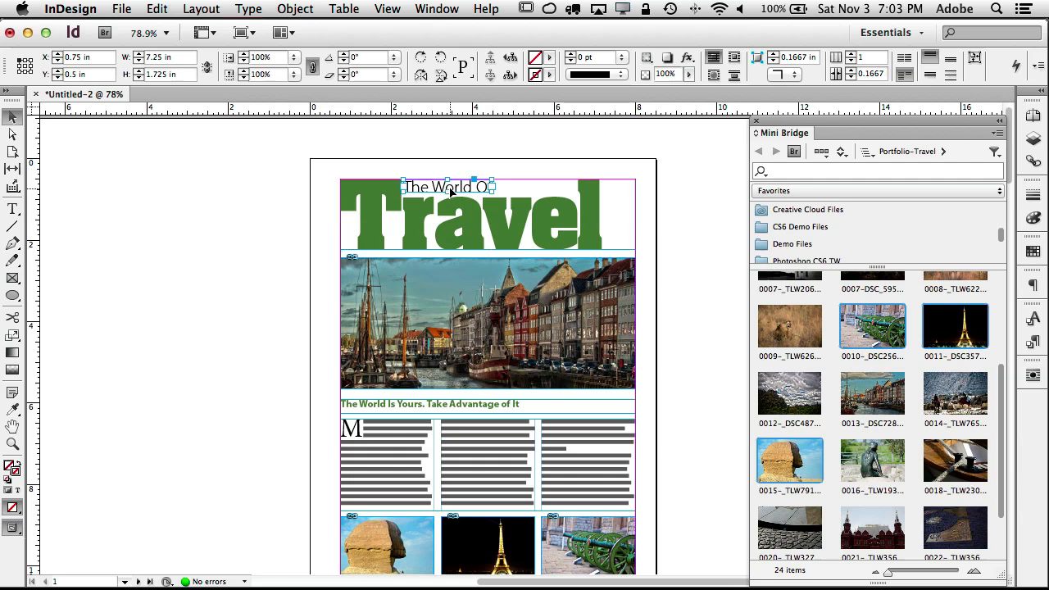
click(305, 10)
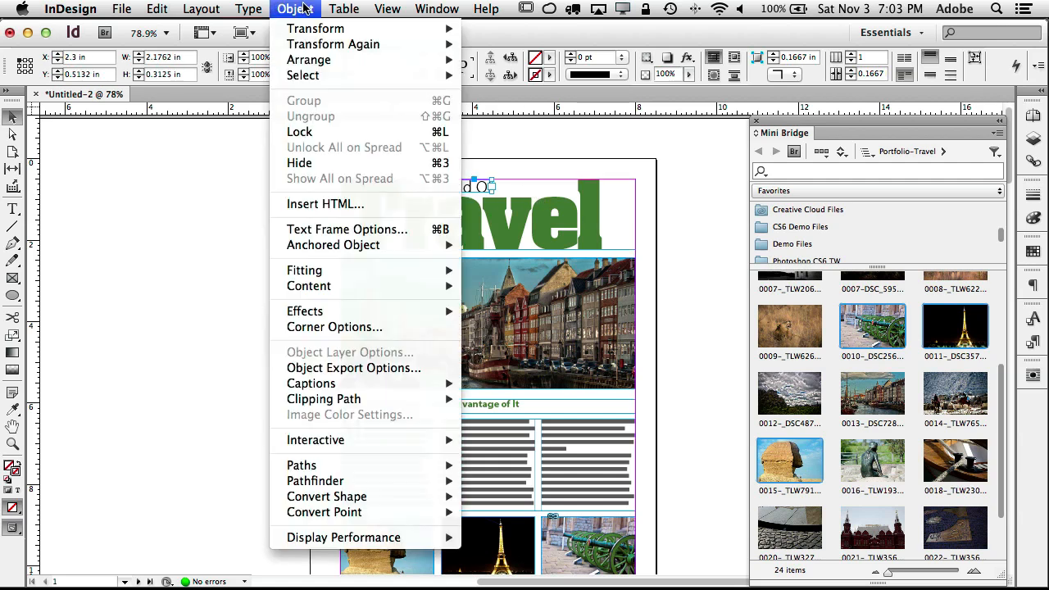
mouse_move(341, 246)
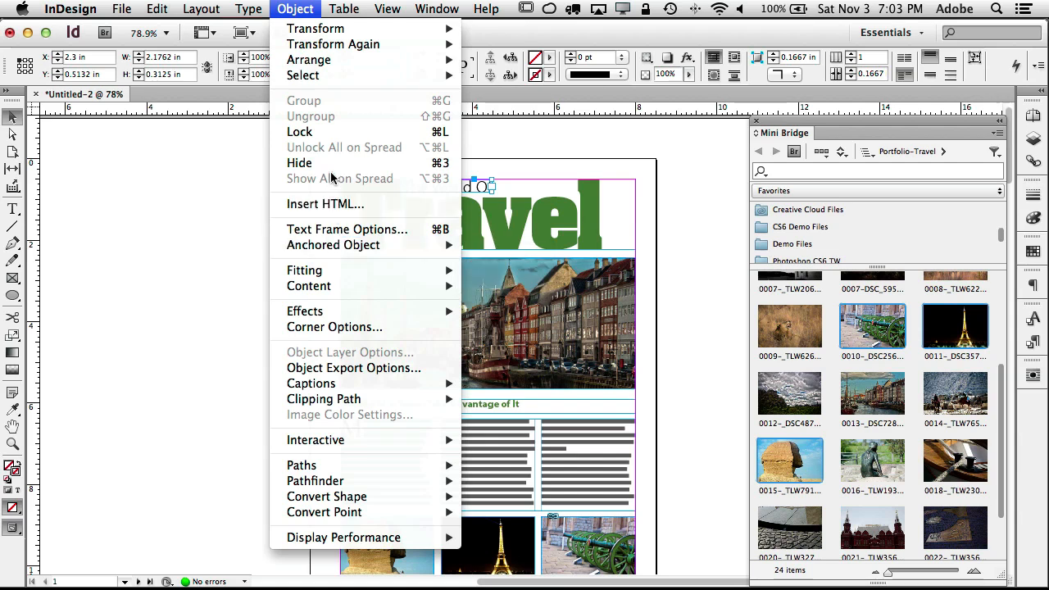
mouse_move(332, 59)
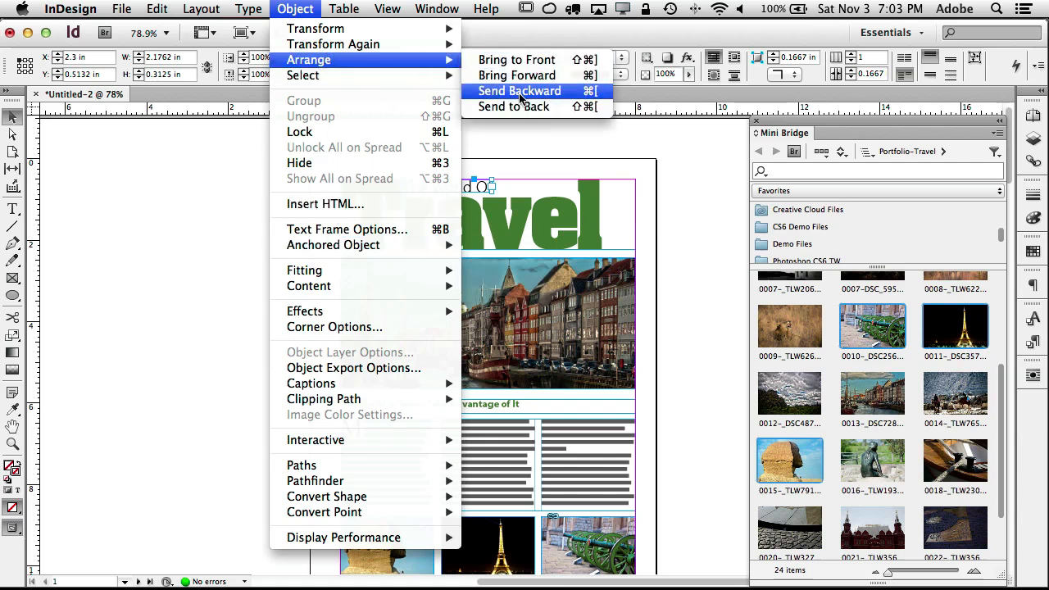
click(524, 63)
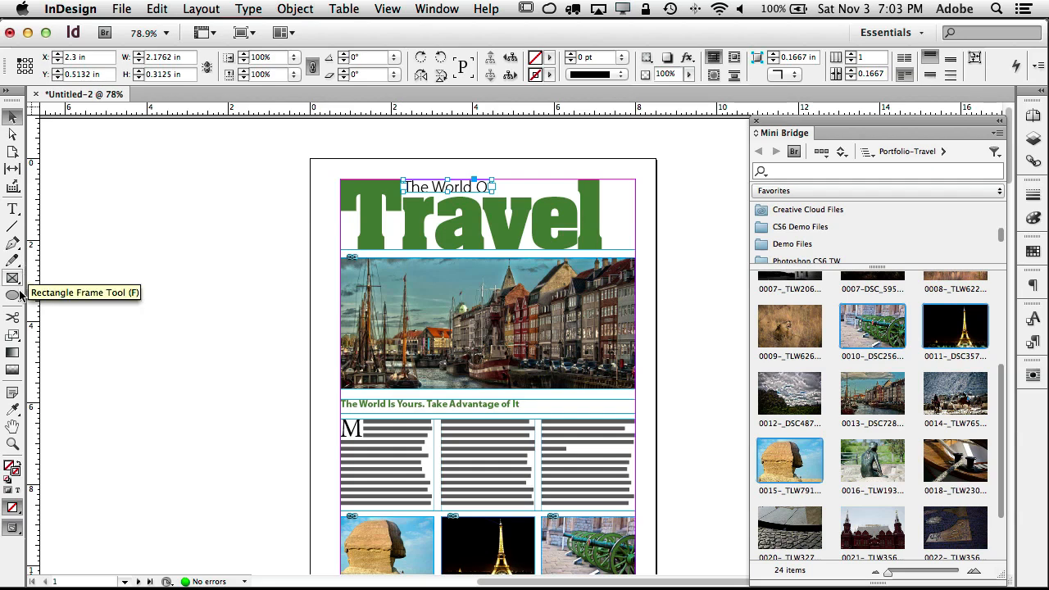
click(12, 410)
scroll(77, 393, down, 10)
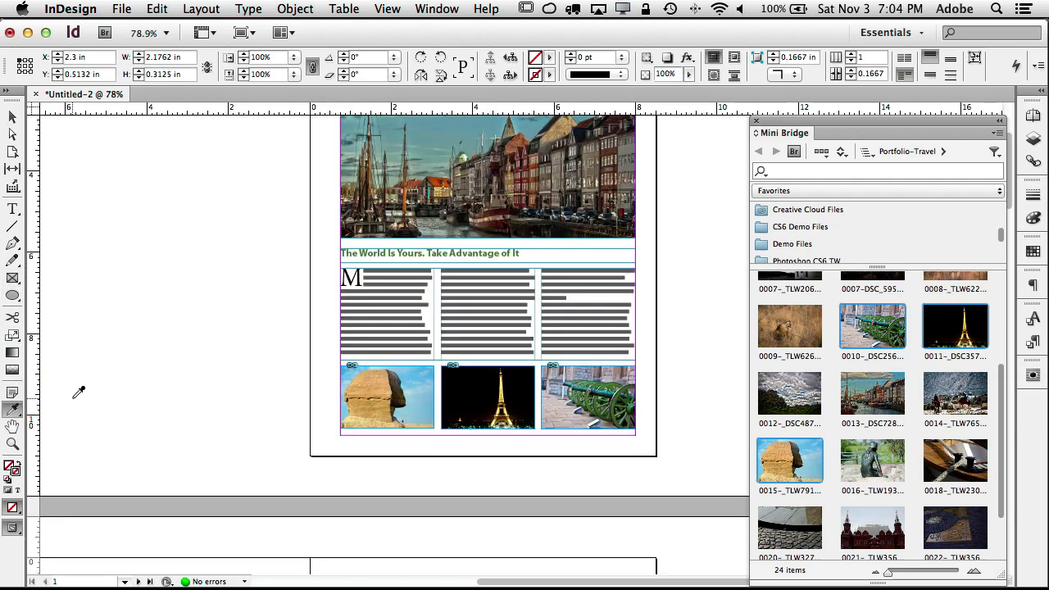
scroll(321, 363, up, 10)
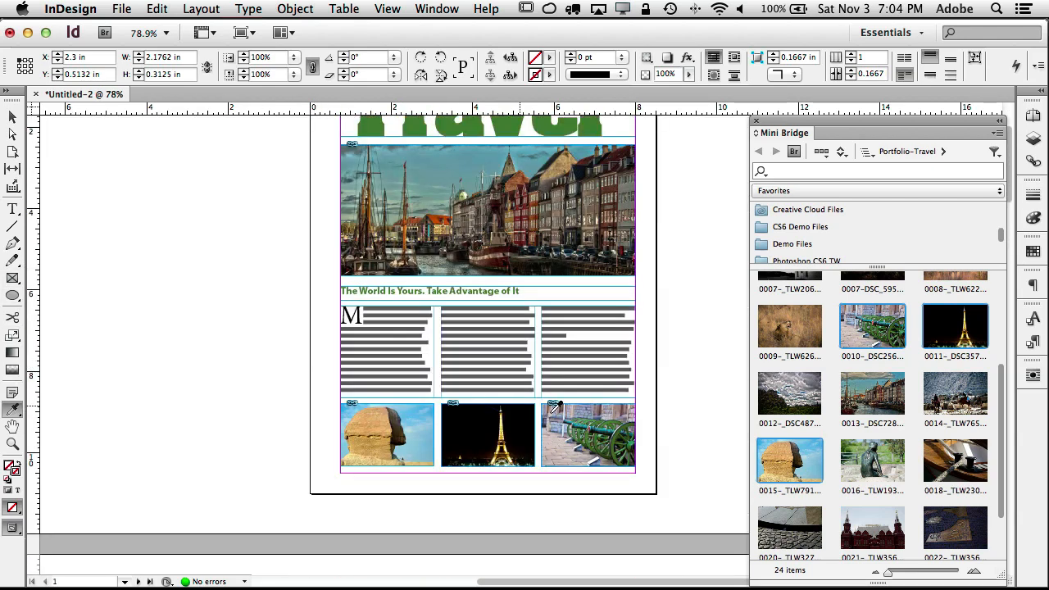
scroll(585, 431, up, 3)
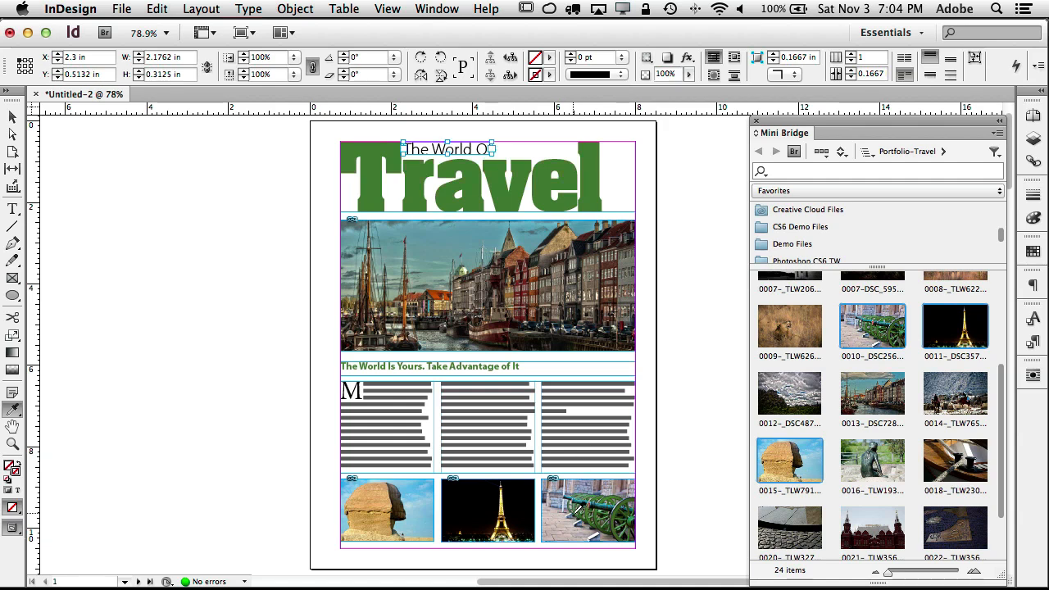
click(604, 480)
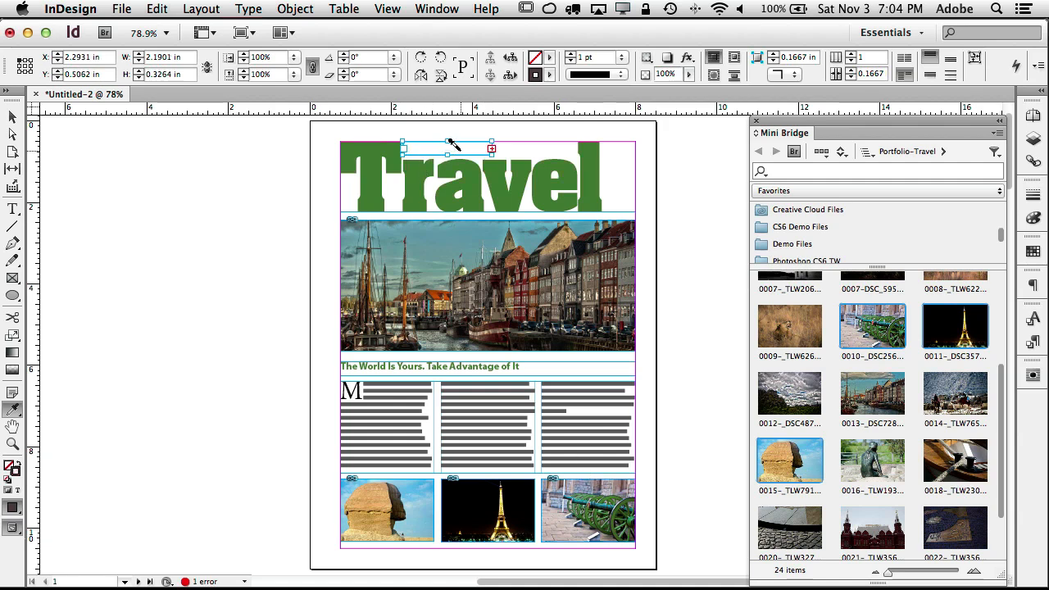
key(super+z)
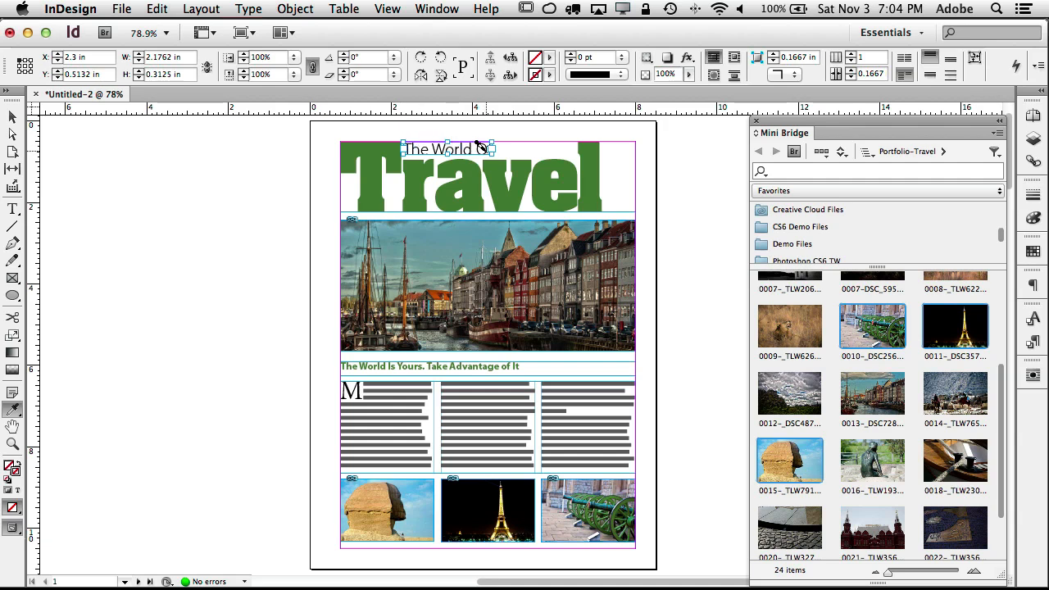
Step: Recolor the "The World Of" text with the gray sampled from the wall in the cannon photo using the Eyedropper
drag(402, 146, 497, 144)
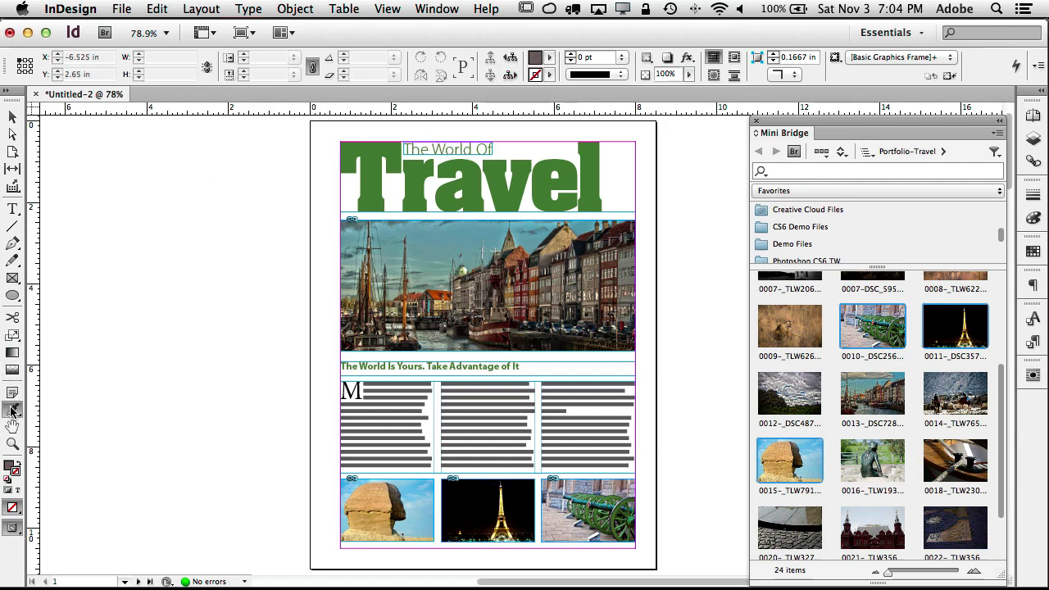
click(607, 479)
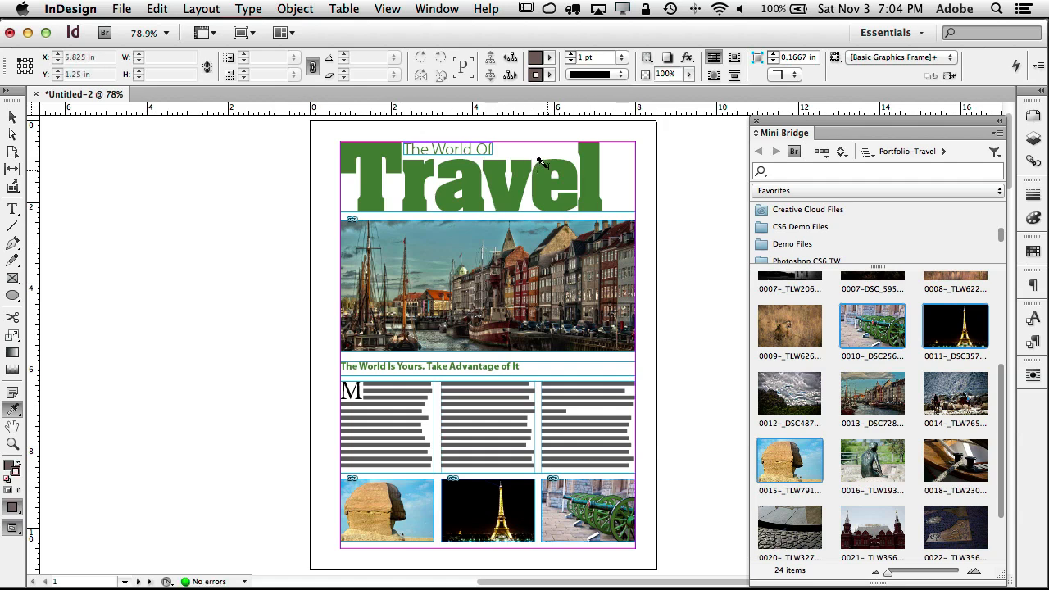
drag(494, 150, 395, 151)
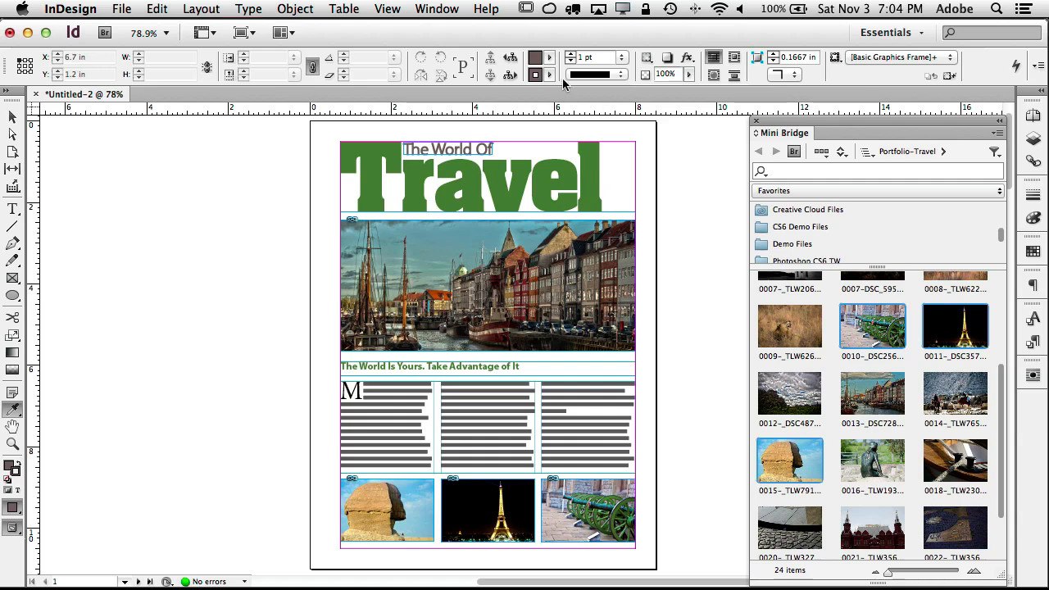
Step: Set the stroke of the "The World Of" text to [None] and deselect its frame
click(549, 75)
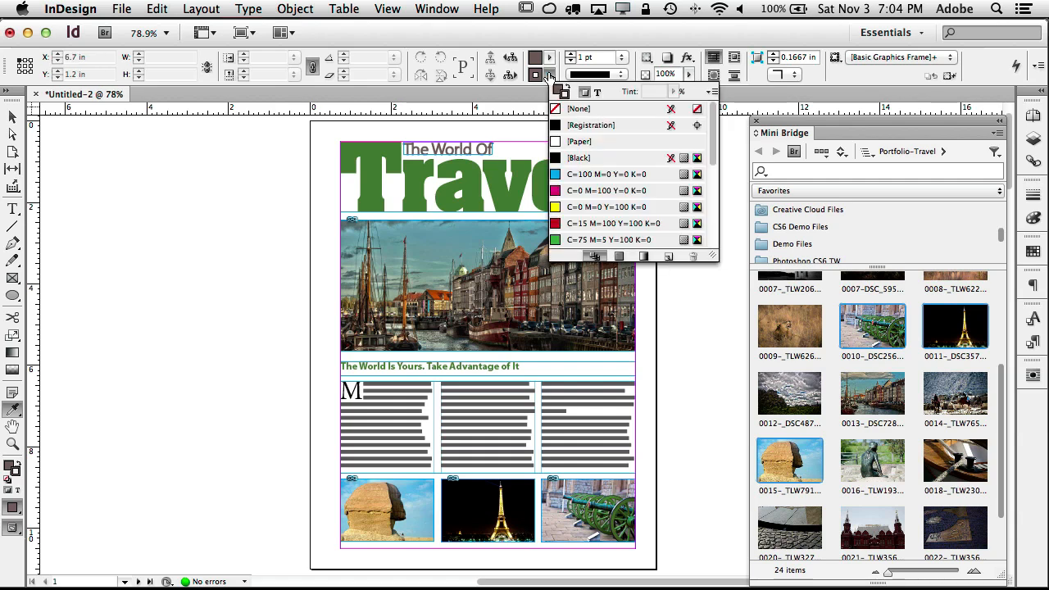
click(567, 112)
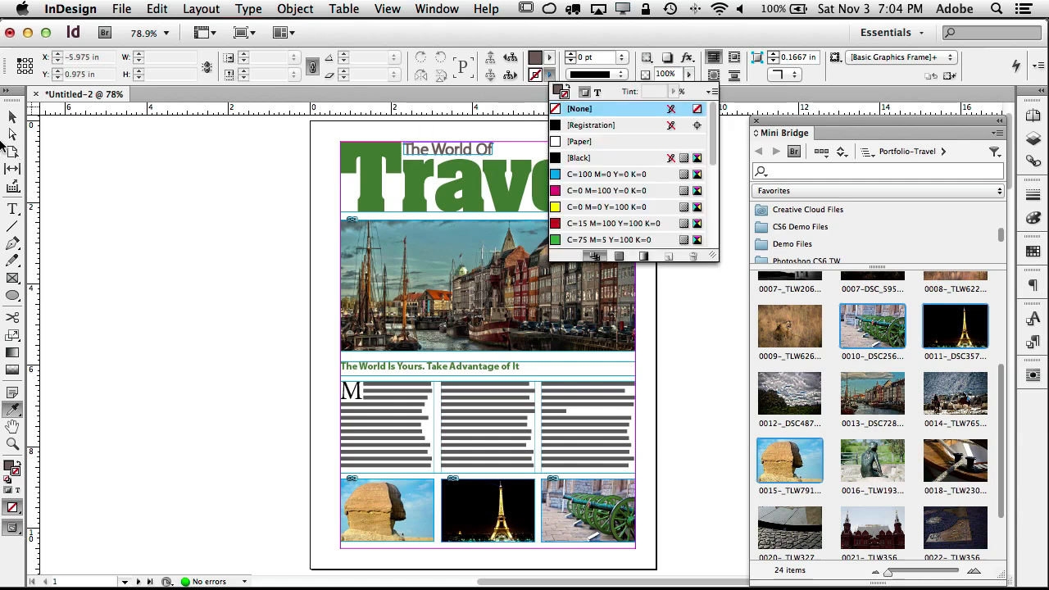
click(13, 209)
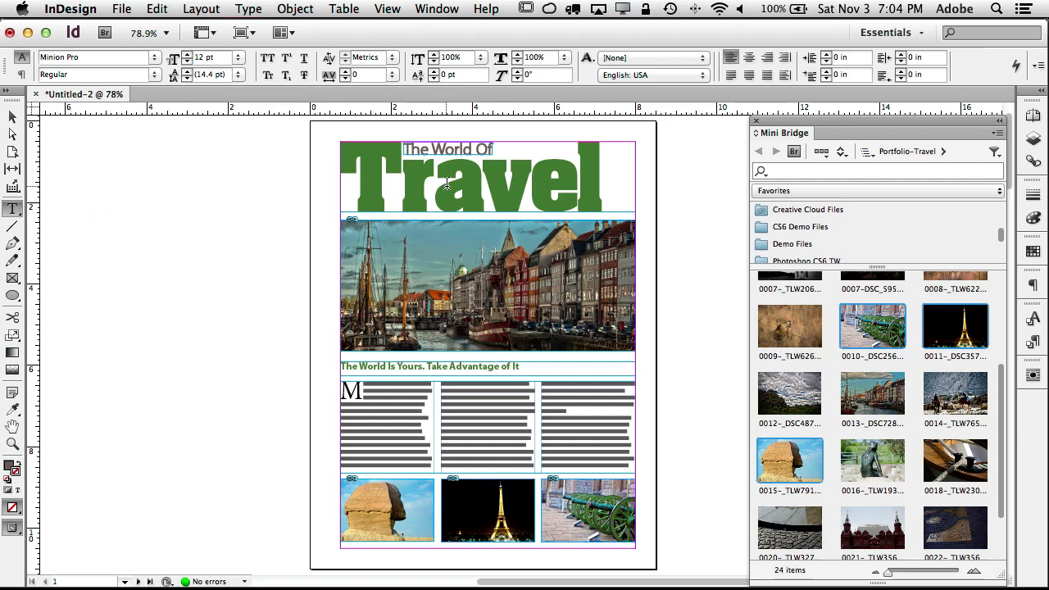
drag(491, 148, 373, 140)
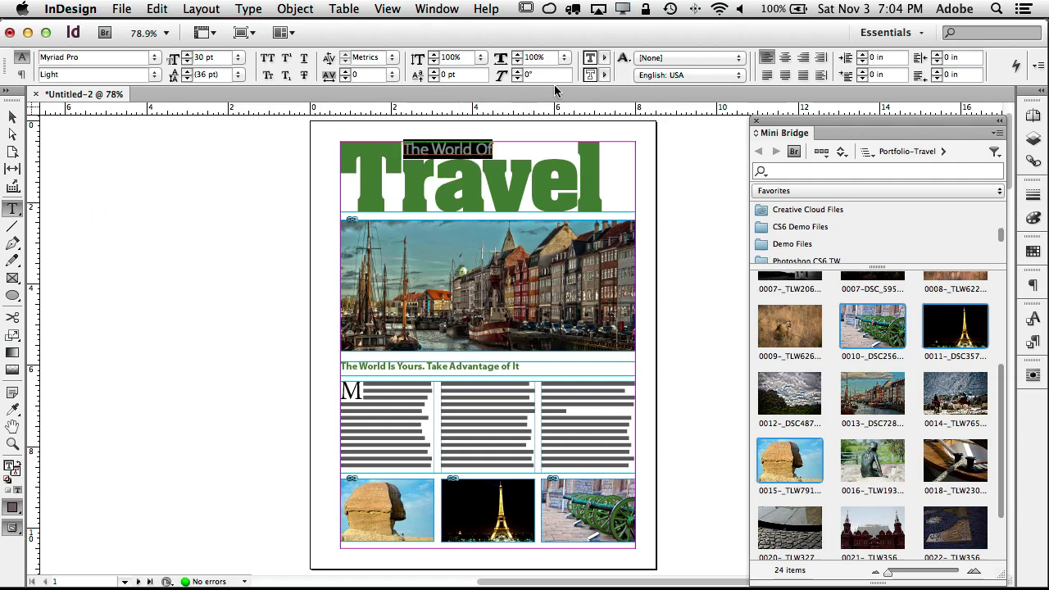
click(604, 75)
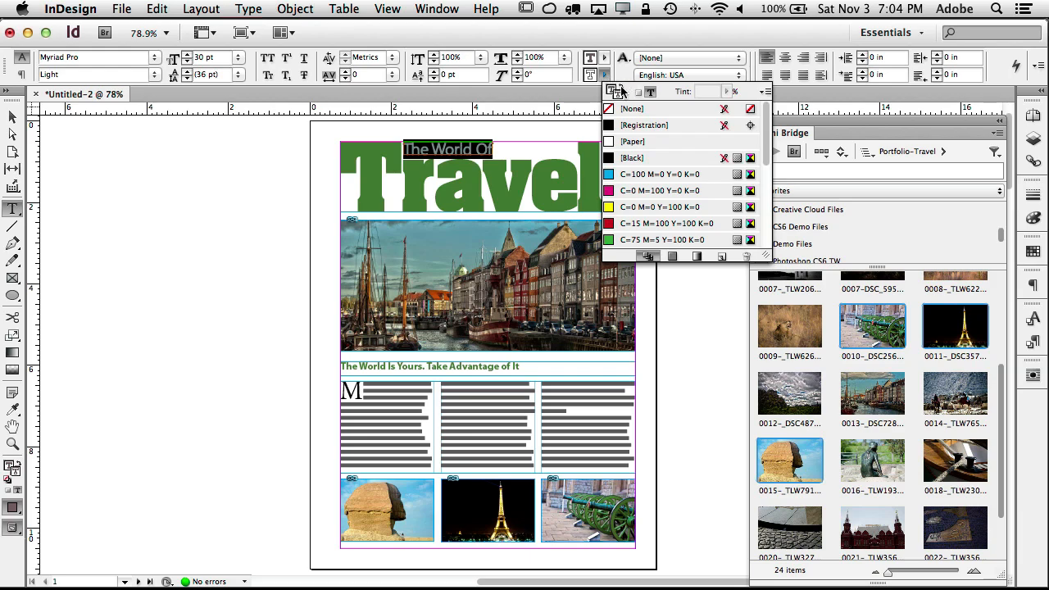
click(624, 111)
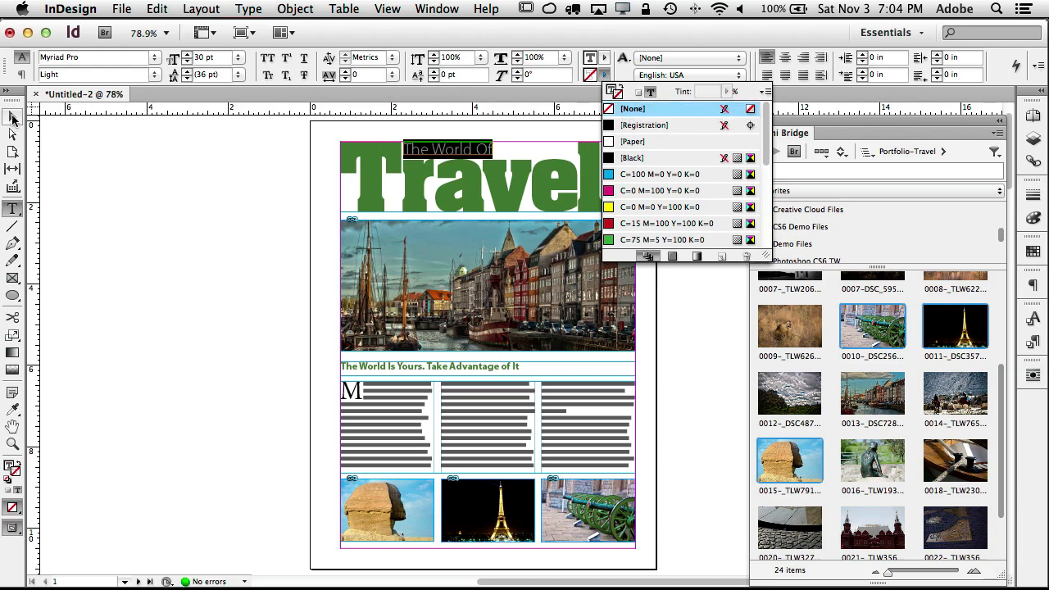
key(Escape)
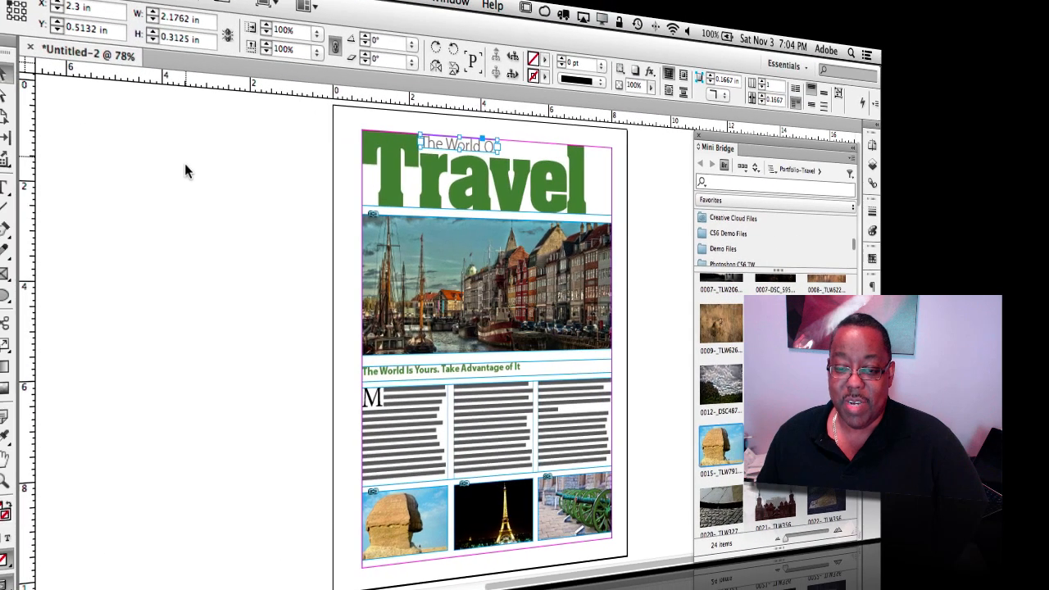
click(173, 181)
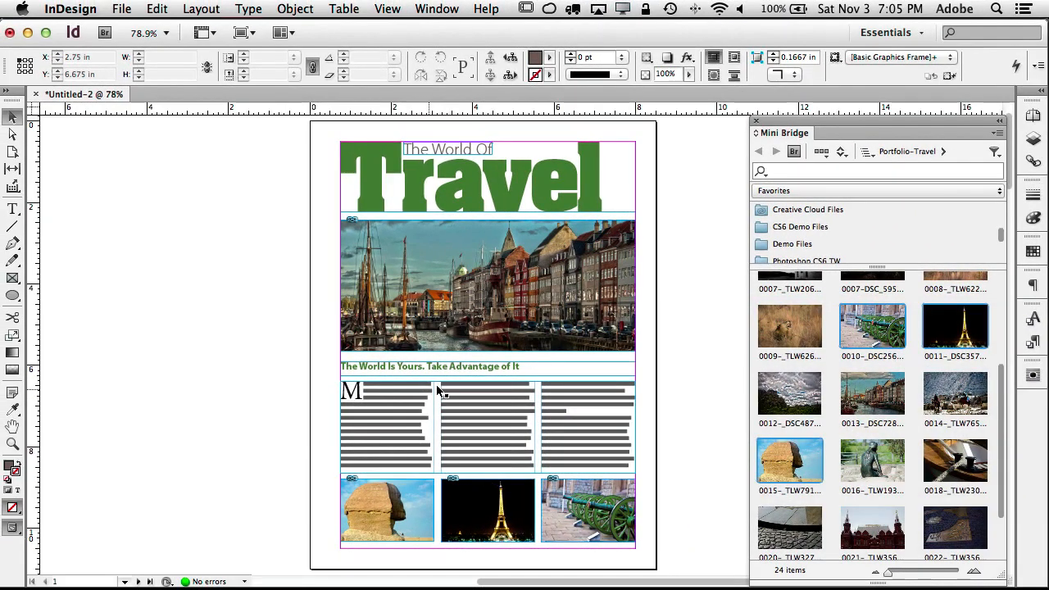
Step: Create a new paragraph style based on the formatting of the full tagline "The World Is Yours. Take Advantage of It"
double_click(460, 370)
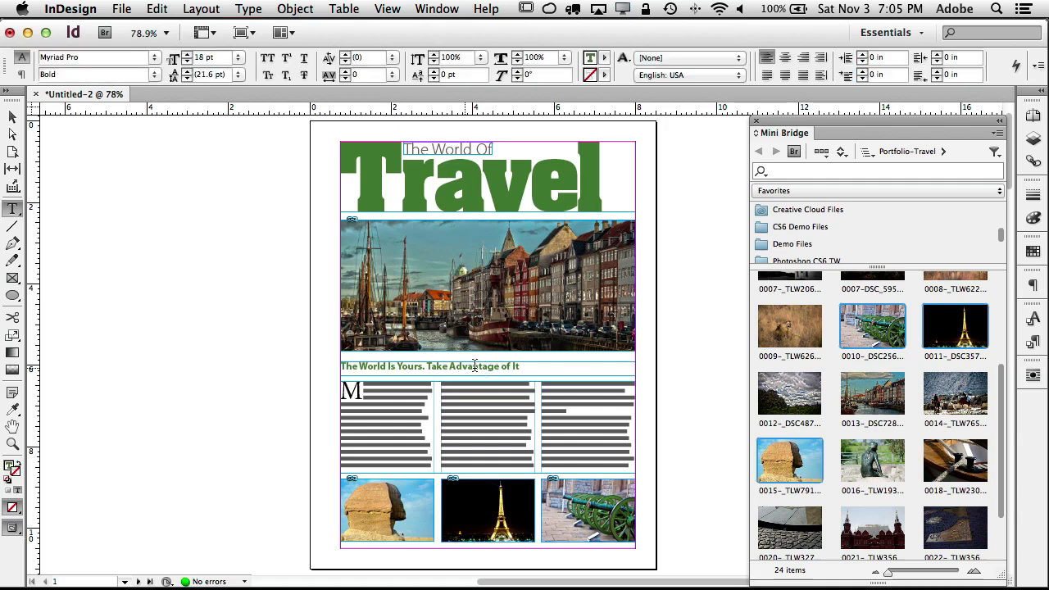
drag(518, 366, 330, 361)
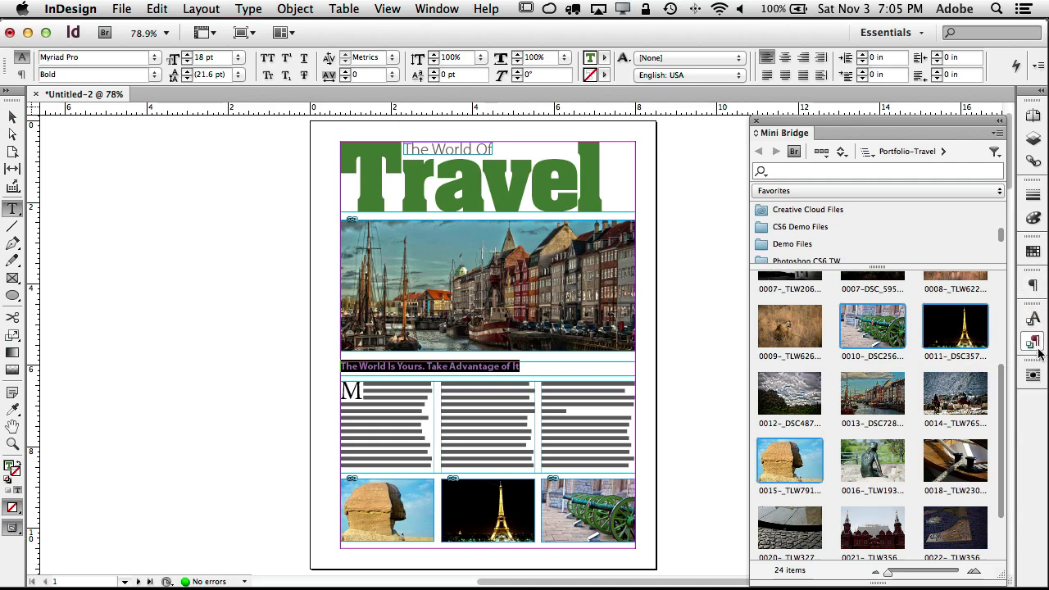
click(418, 8)
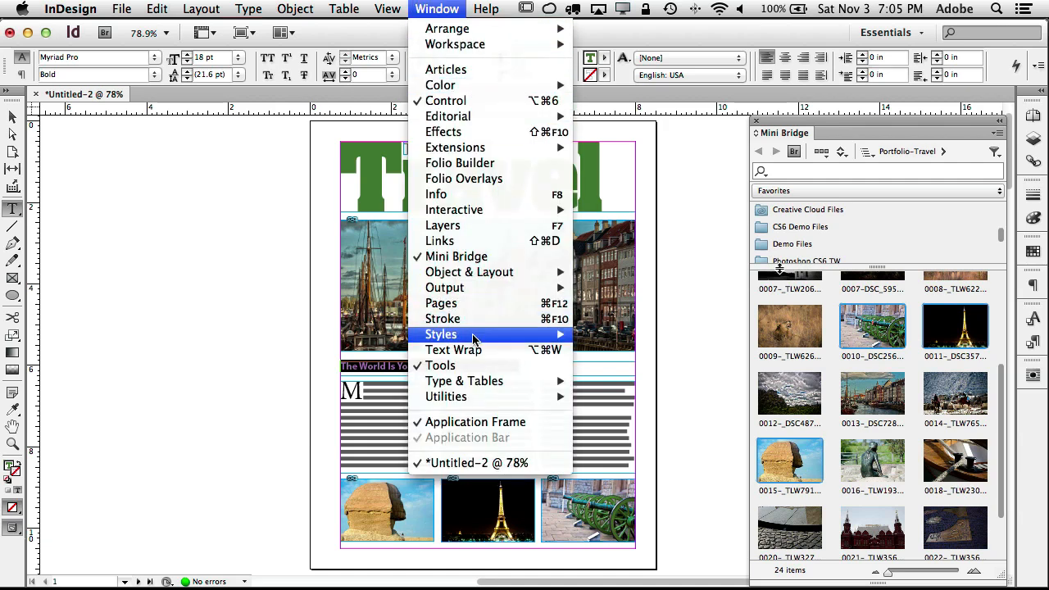
mouse_move(476, 334)
mouse_move(495, 387)
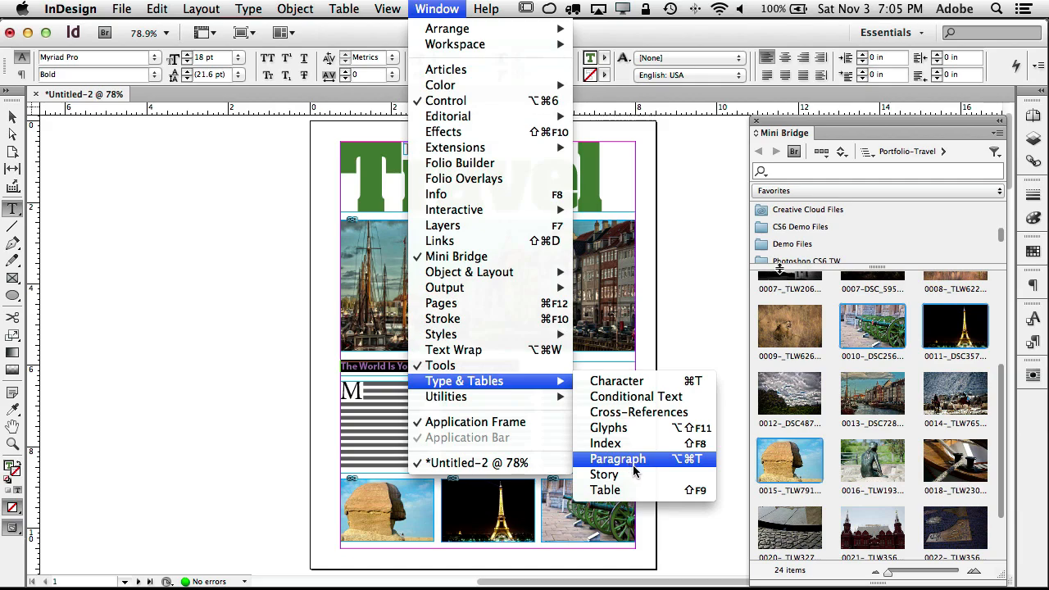
click(1034, 343)
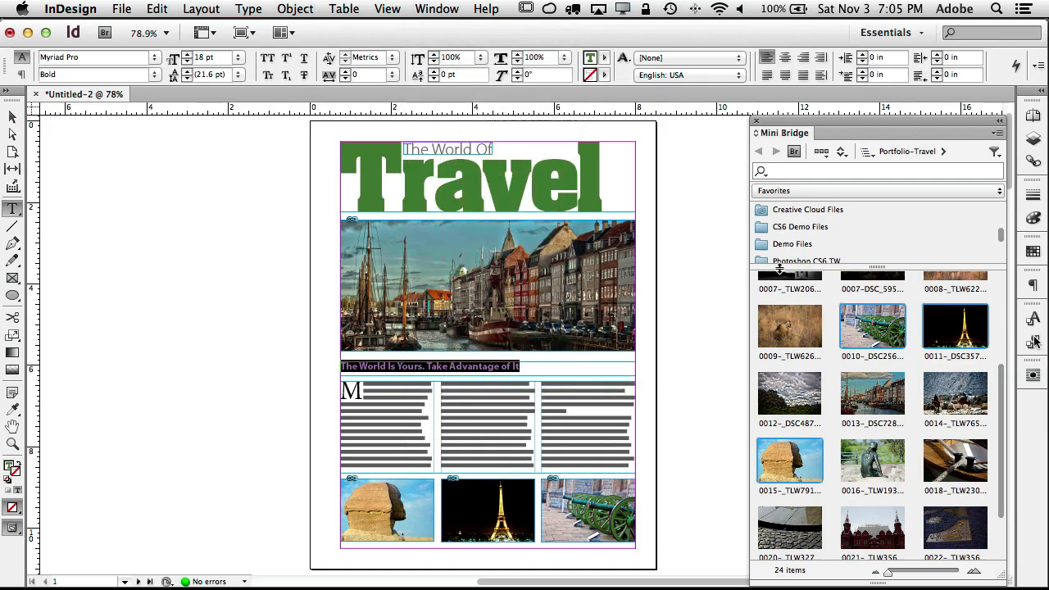
click(1034, 342)
click(939, 501)
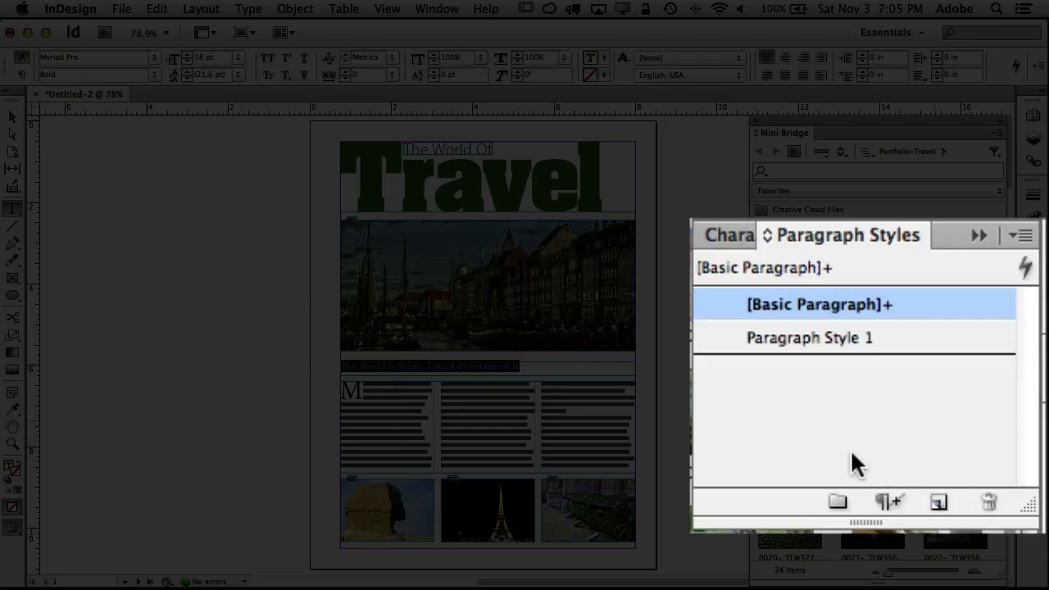
Step: Apply the new paragraph style to the tagline and rename the style Headline
click(841, 339)
double_click(841, 338)
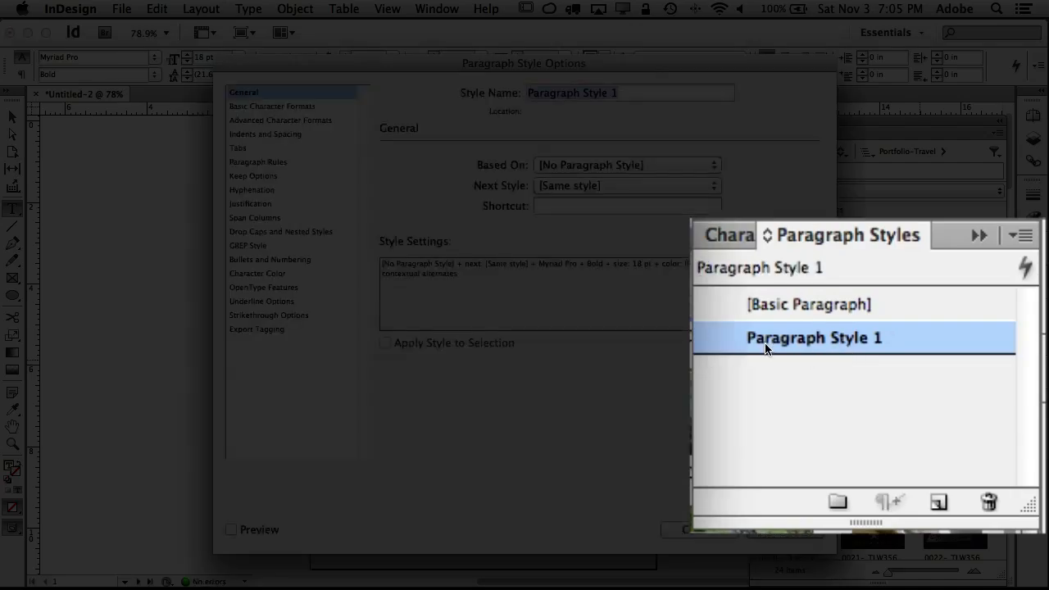
text(Headline)
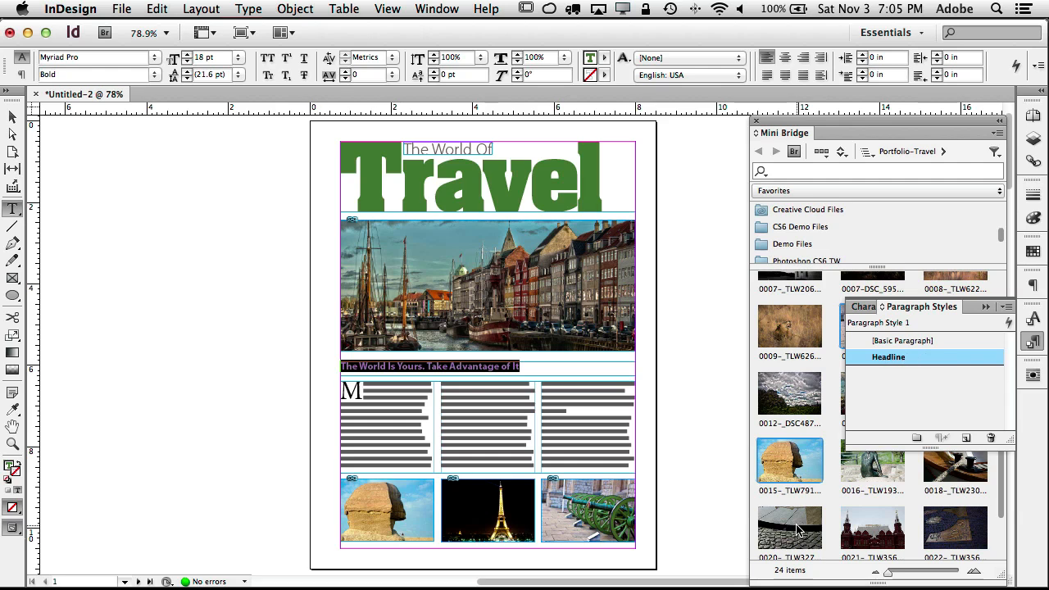
click(785, 529)
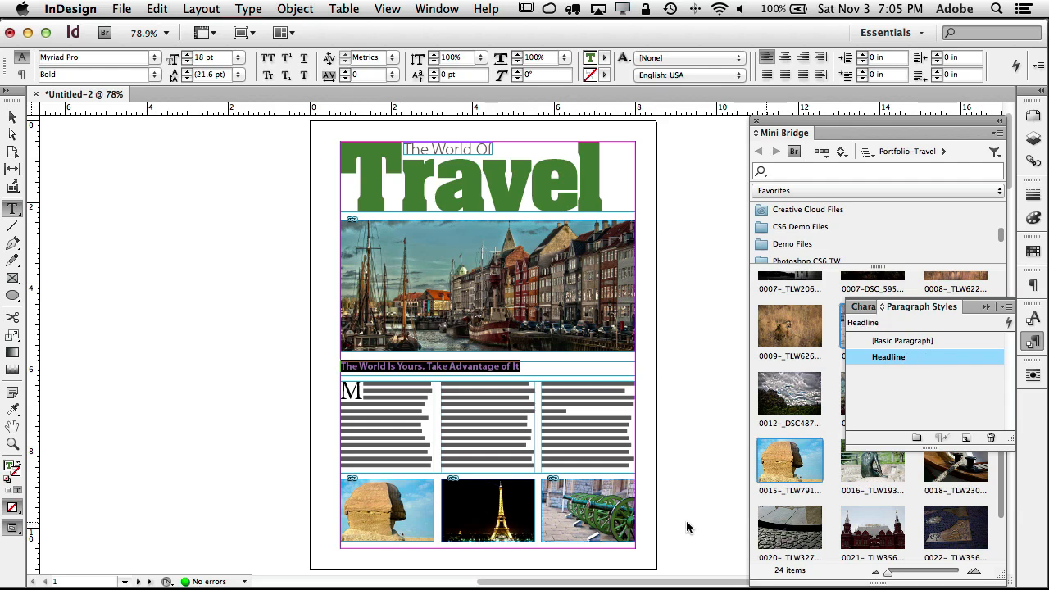
Step: Create a paragraph style from the drop-cap paragraph in the first column, apply it there and name it Body Copy
click(379, 391)
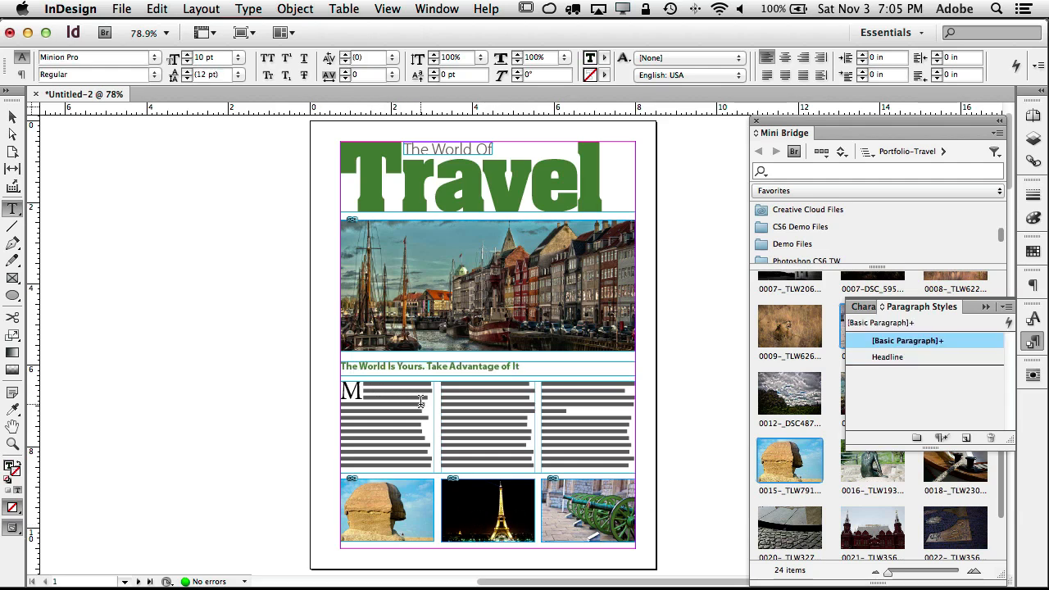
click(965, 438)
double_click(902, 357)
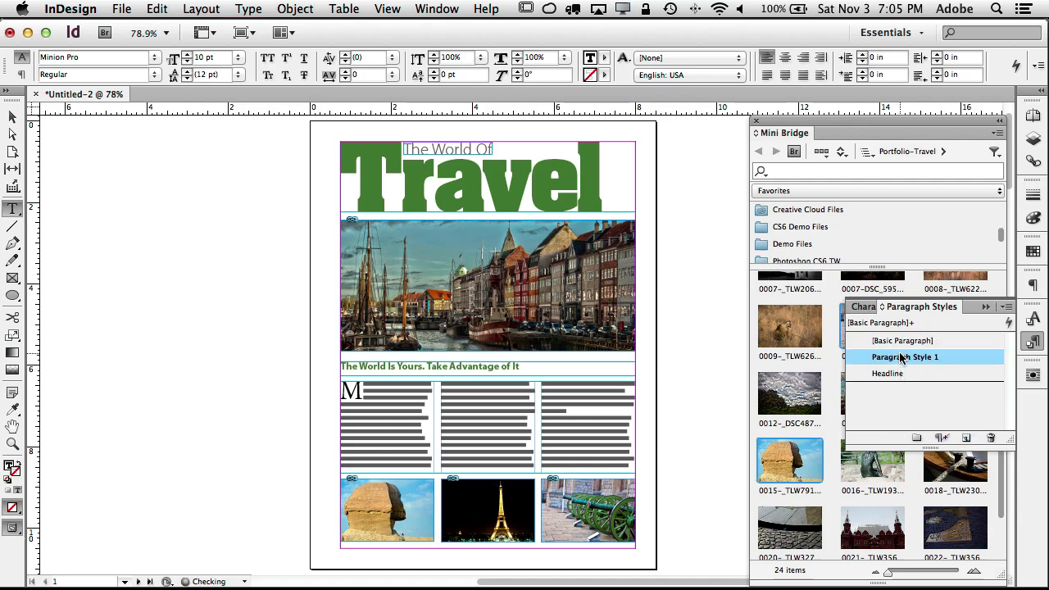
text(Body Copy)
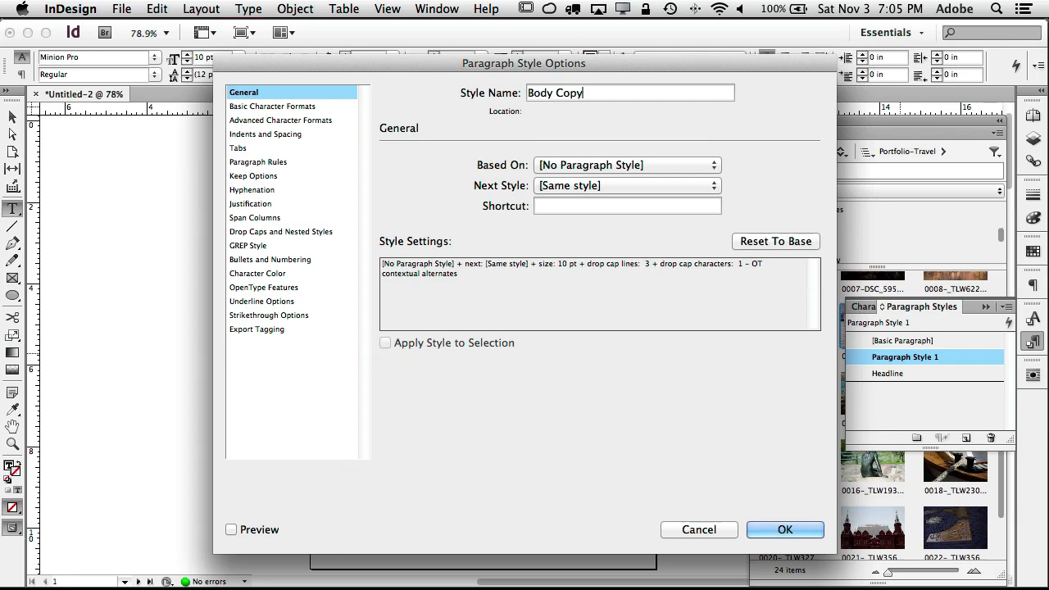
click(785, 529)
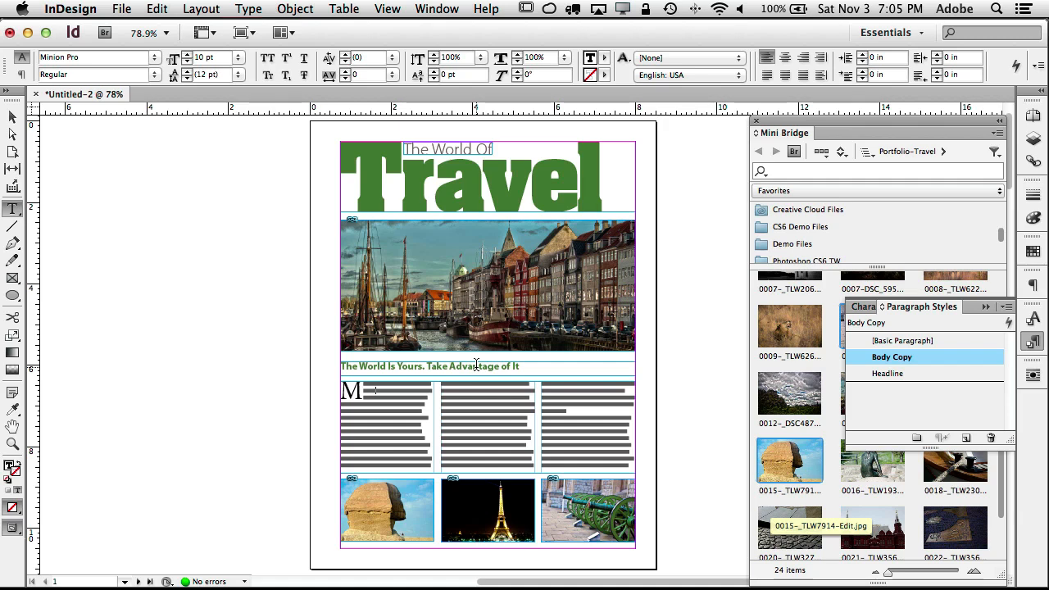
Step: Rename the Body Copy paragraph style as 1st Paragraph
double_click(893, 359)
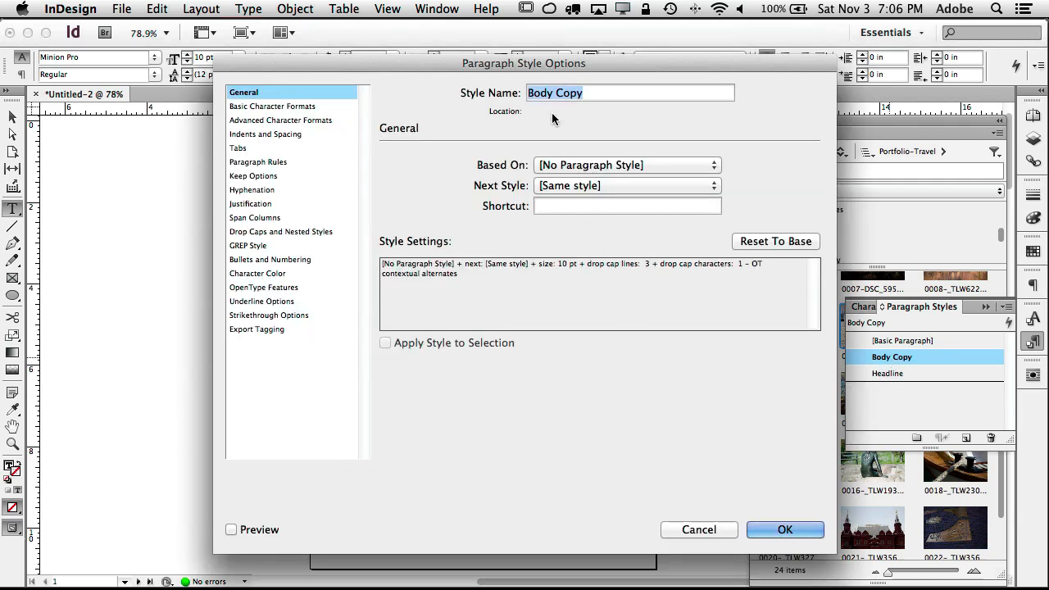
text(1st Paragra)
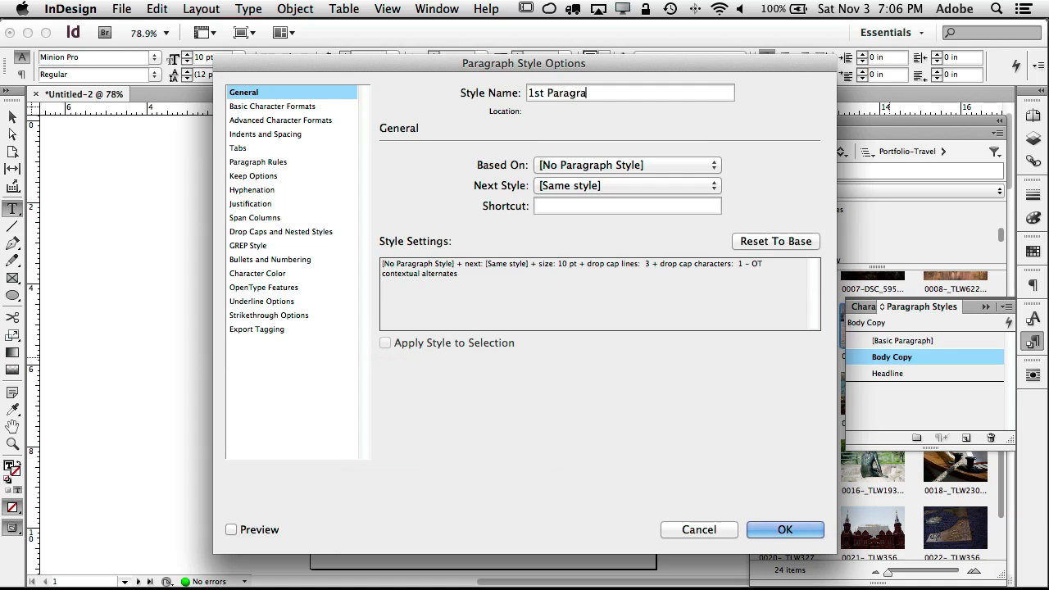
text(ph)
click(783, 530)
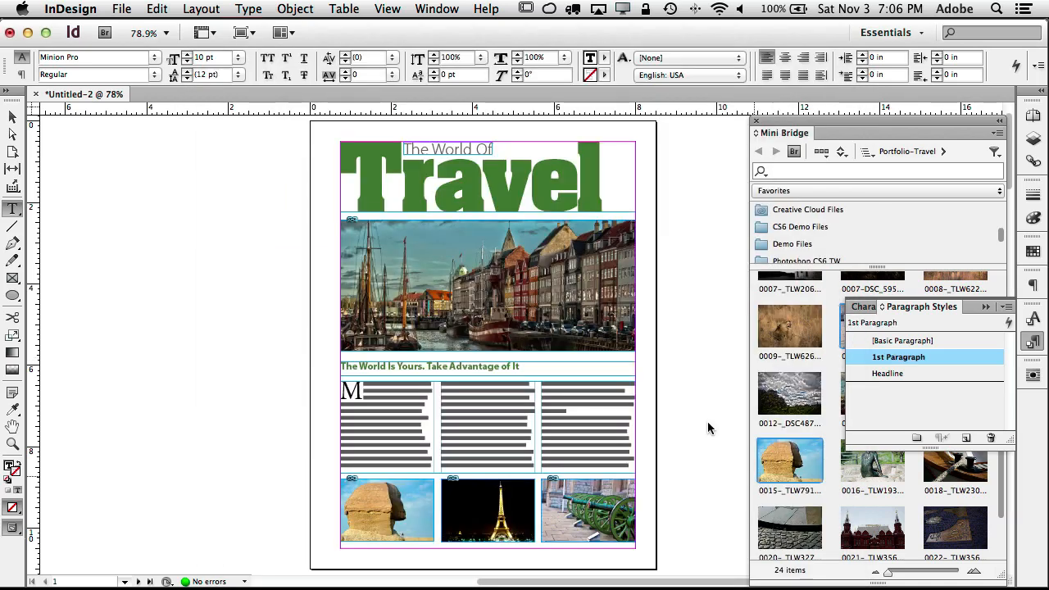
Step: Create a new paragraph style from the last body paragraph in the third column
click(573, 457)
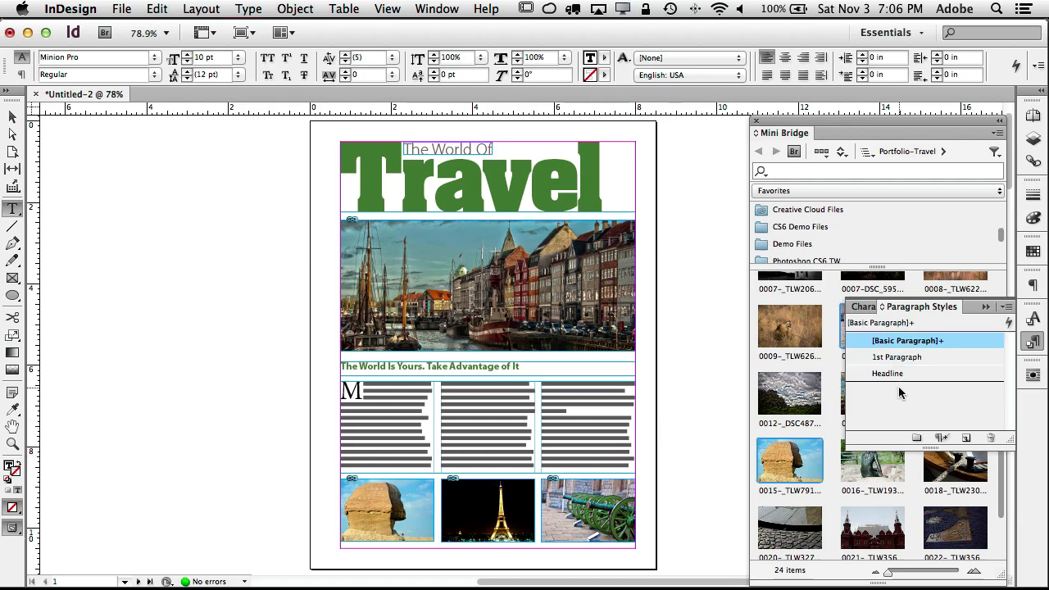
click(967, 441)
click(898, 376)
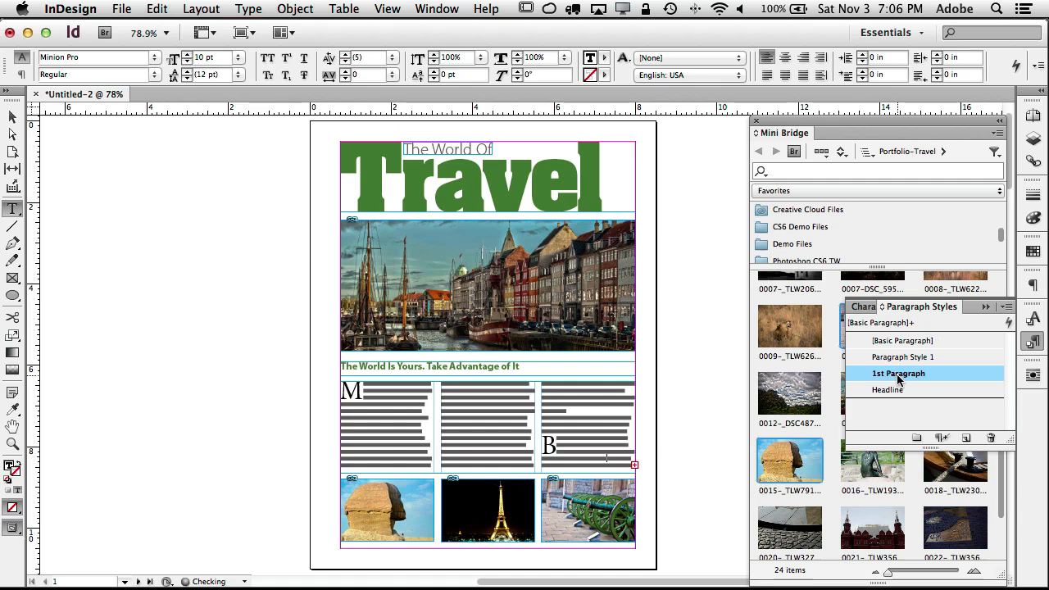
double_click(898, 376)
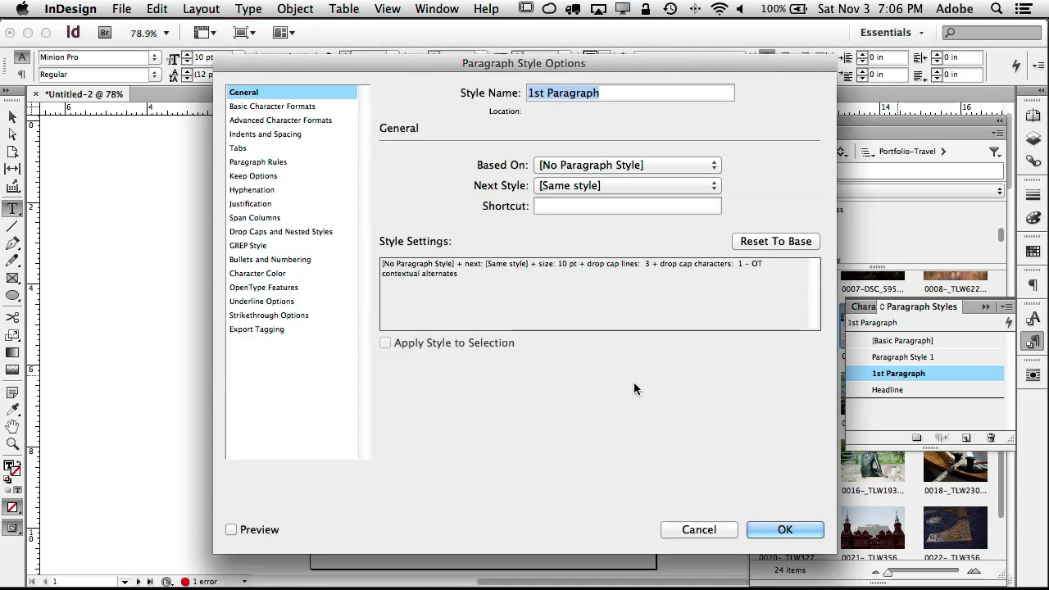
click(699, 529)
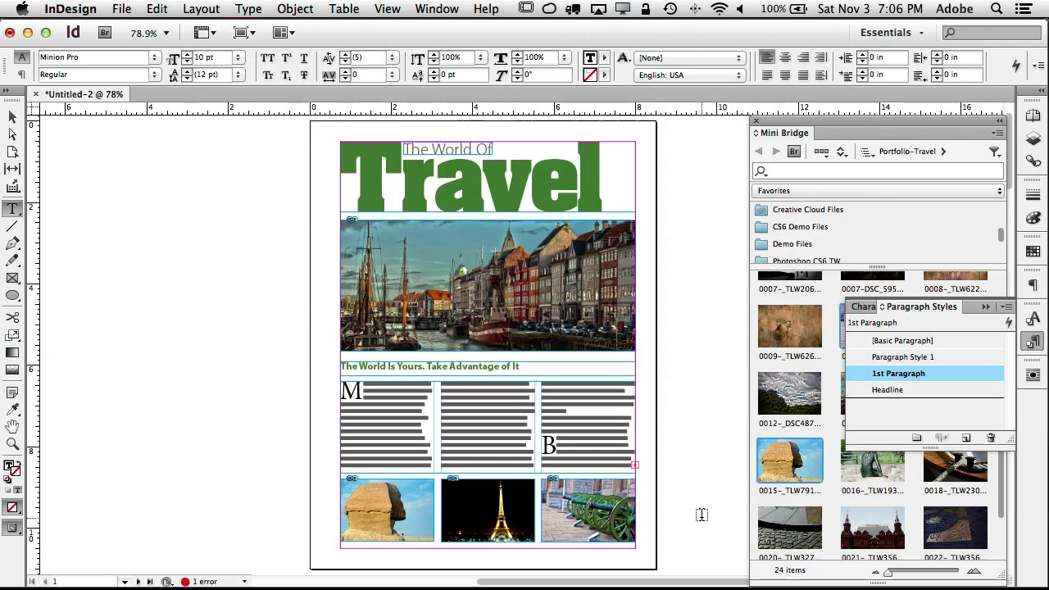
key(super+z)
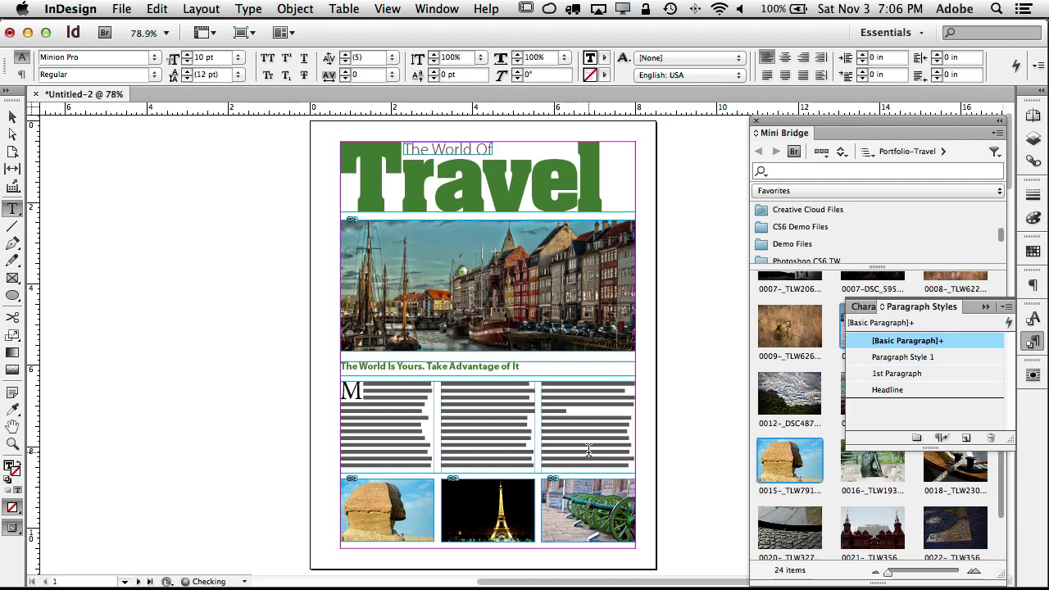
Step: Add another paragraph style from the last body paragraph, then apply Paragraph Style 1 to that paragraph and rename it Body Copy
click(966, 437)
double_click(906, 374)
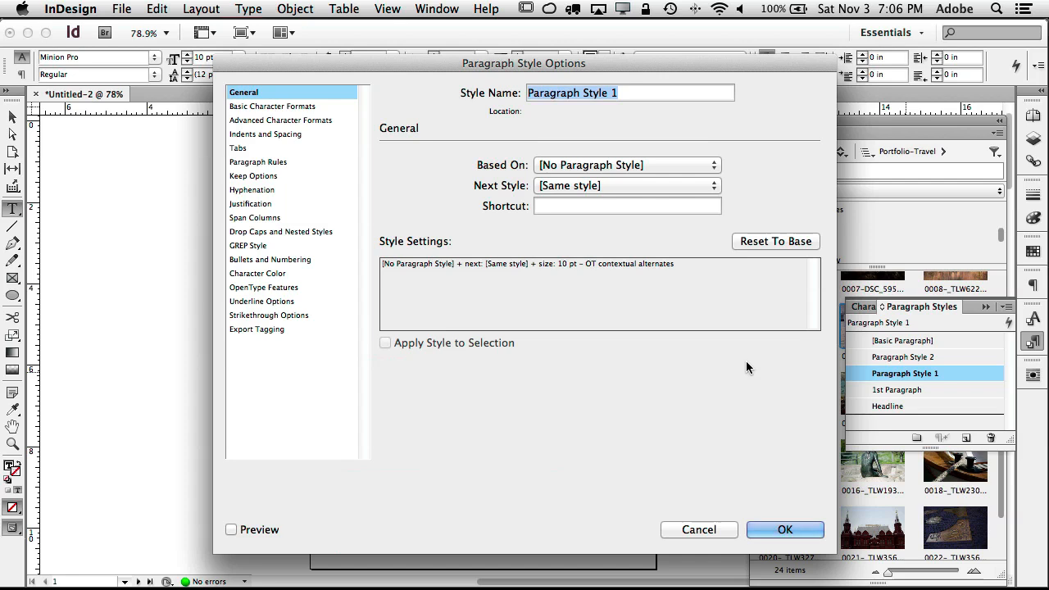
text(Body Copy)
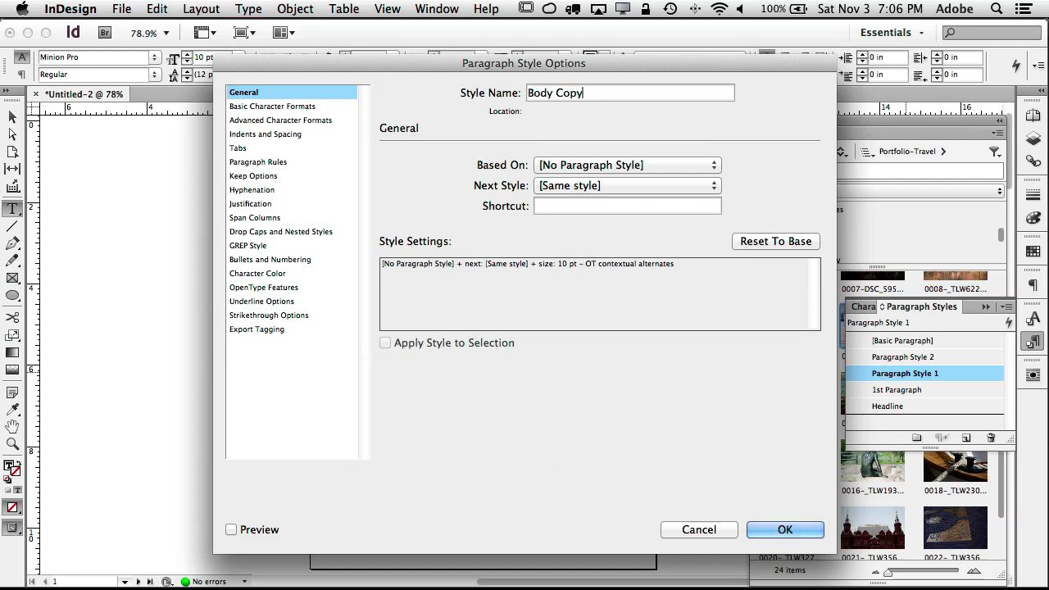
click(791, 526)
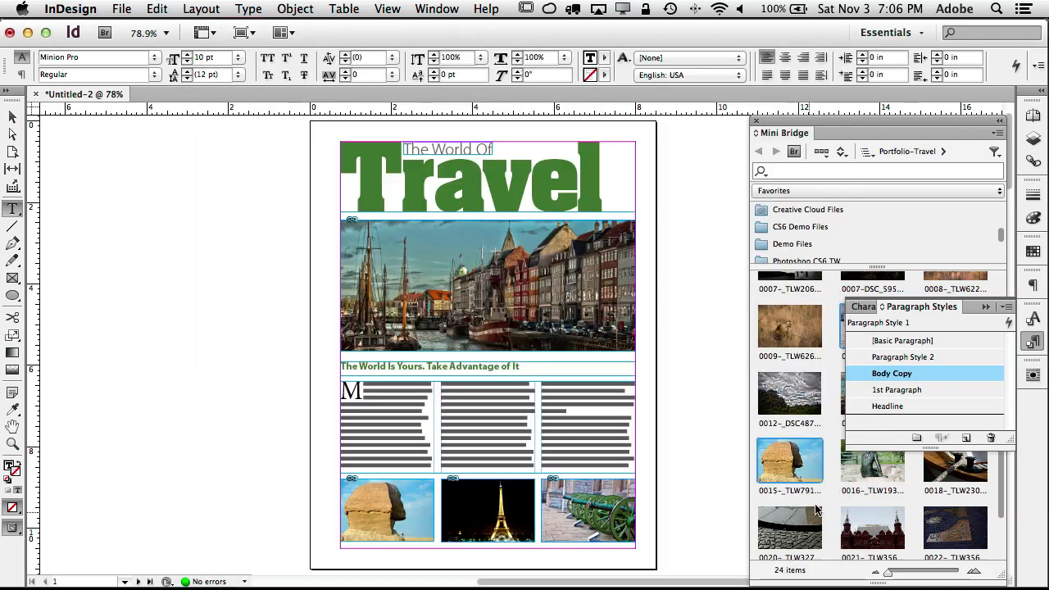
Step: Delete the surplus Paragraph Style 2 and collapse the paragraph style list
drag(921, 358, 991, 439)
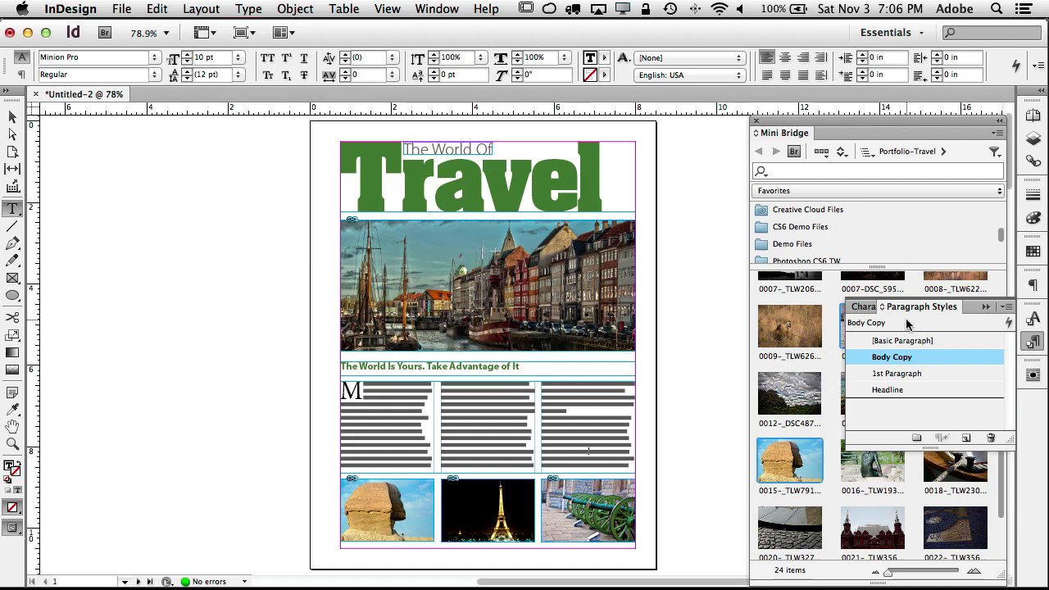
click(986, 306)
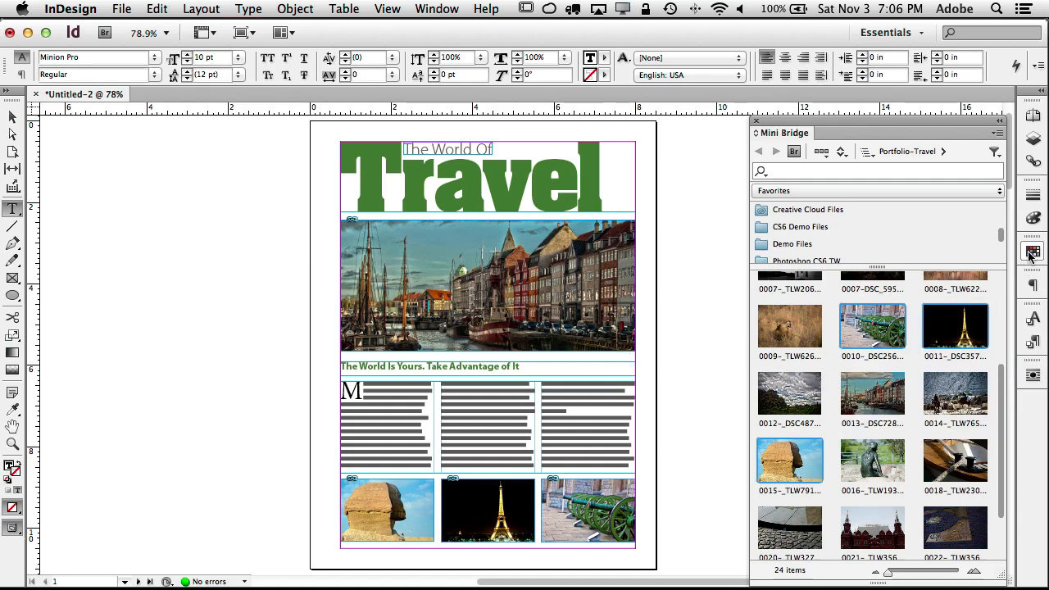
Step: Save the green fill of the "Travel" title as a new color swatch, using its letter "e" as the source
click(1032, 251)
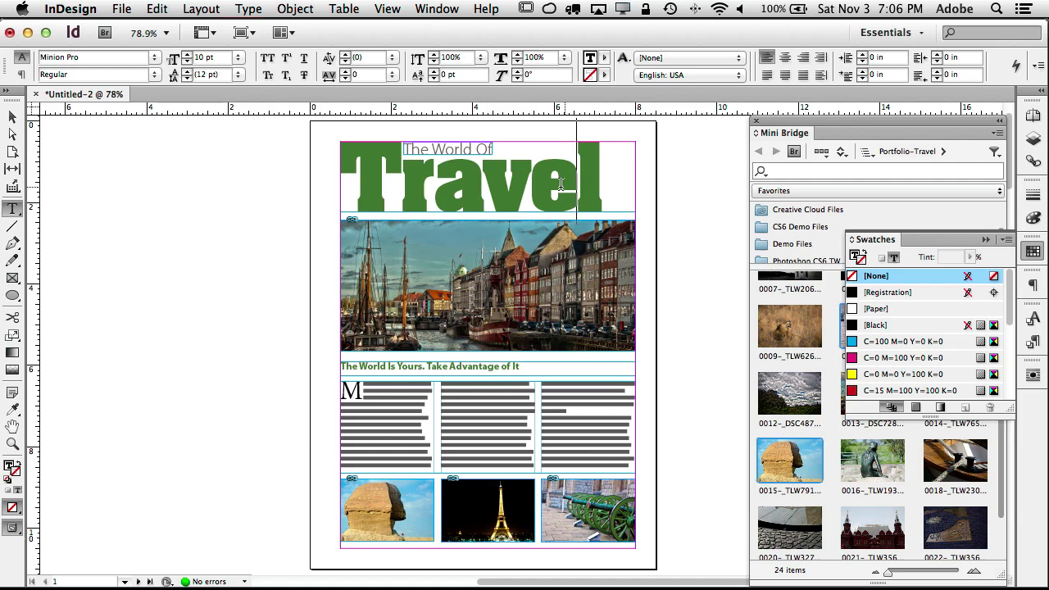
drag(577, 186, 525, 186)
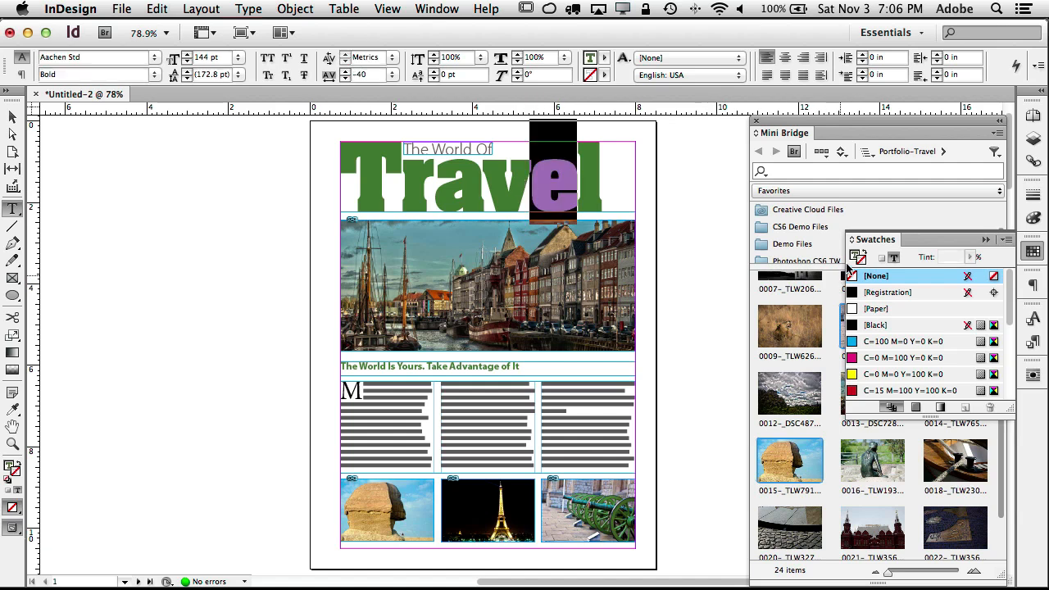
click(855, 258)
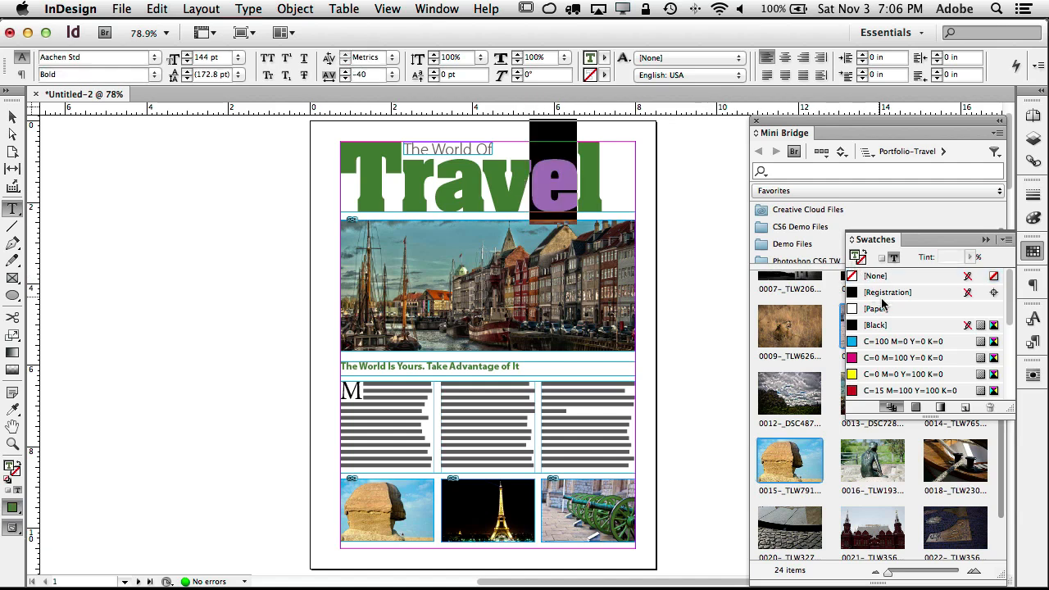
click(964, 407)
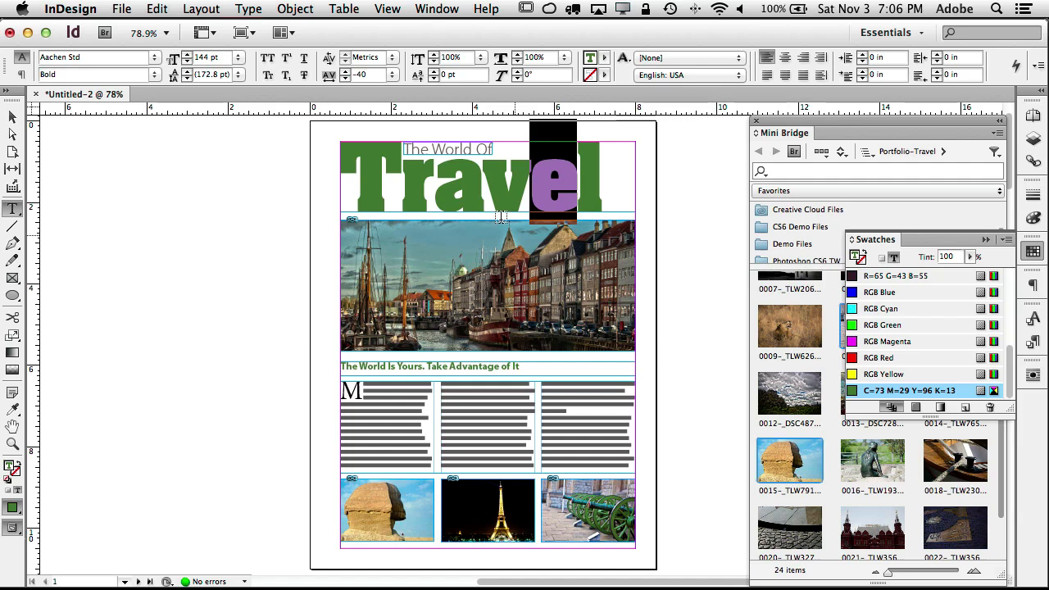
Step: Move the "The World Of" frame up clear of the "Travel" title and save its gray text fill as a new swatch
drag(444, 148, 466, 154)
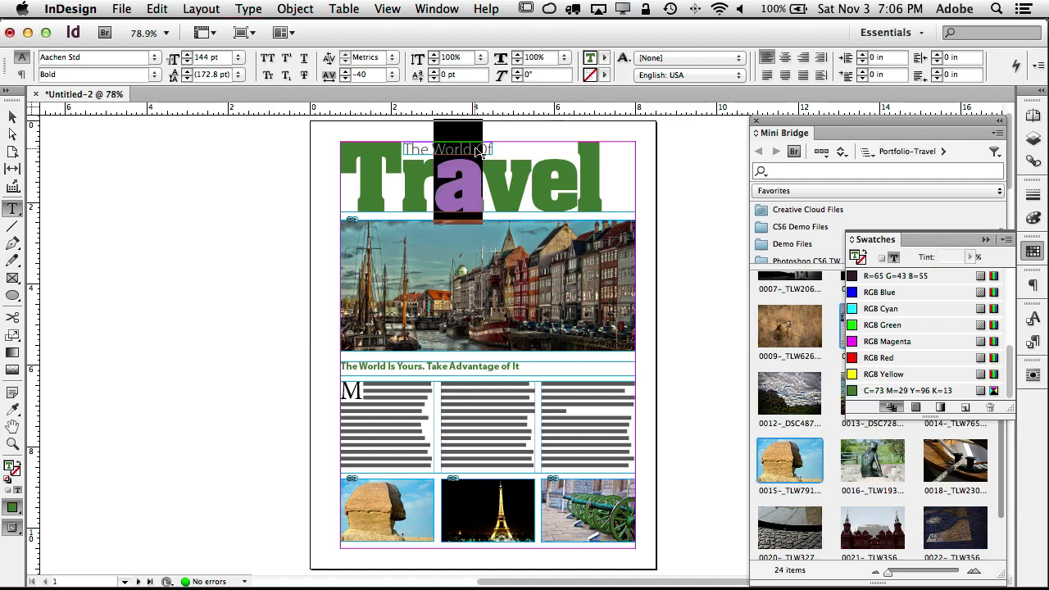
click(483, 154)
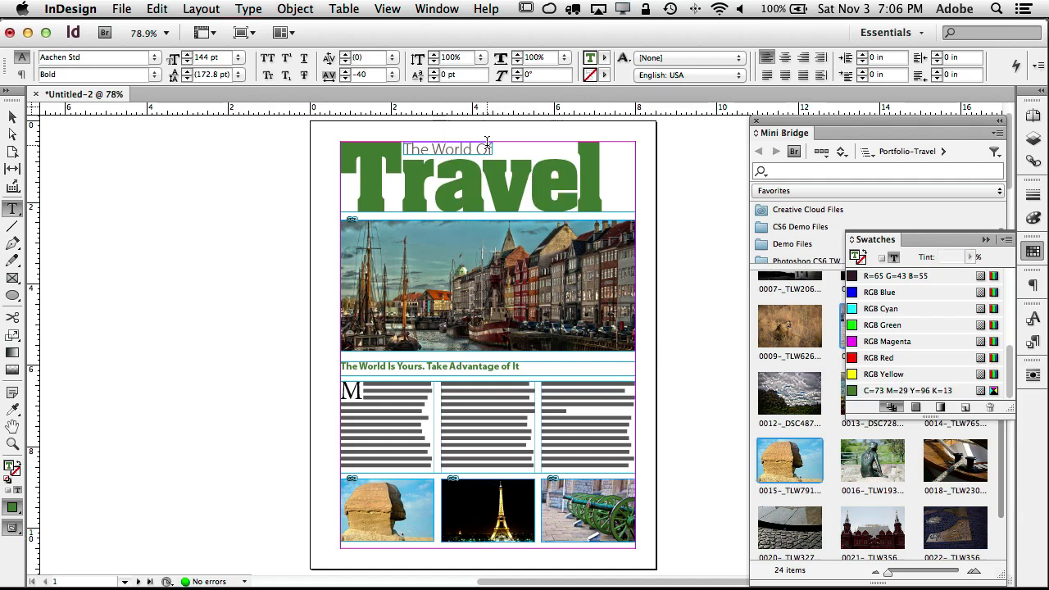
drag(488, 148, 460, 129)
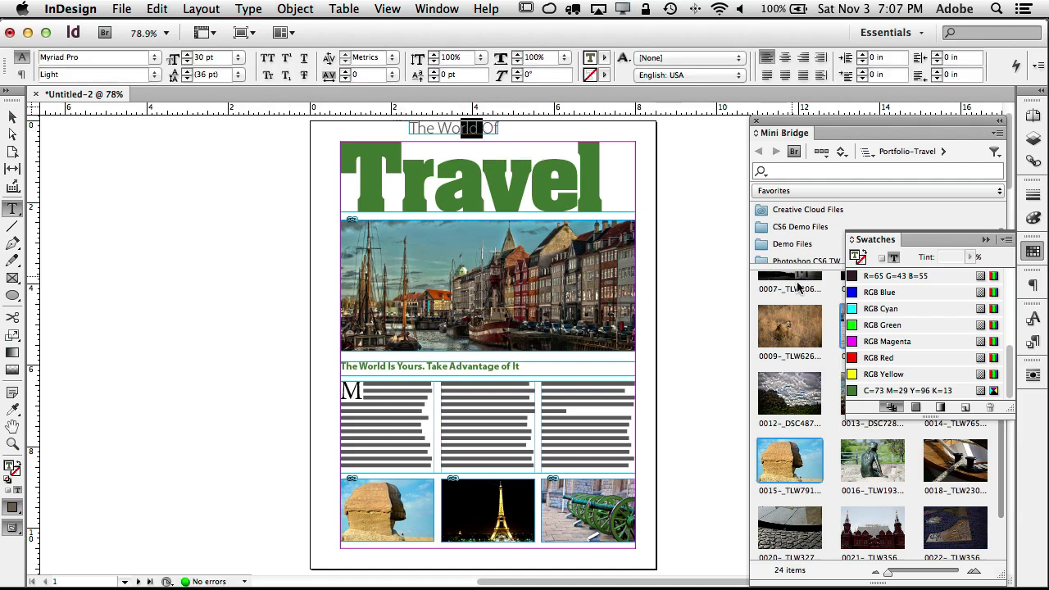
click(964, 408)
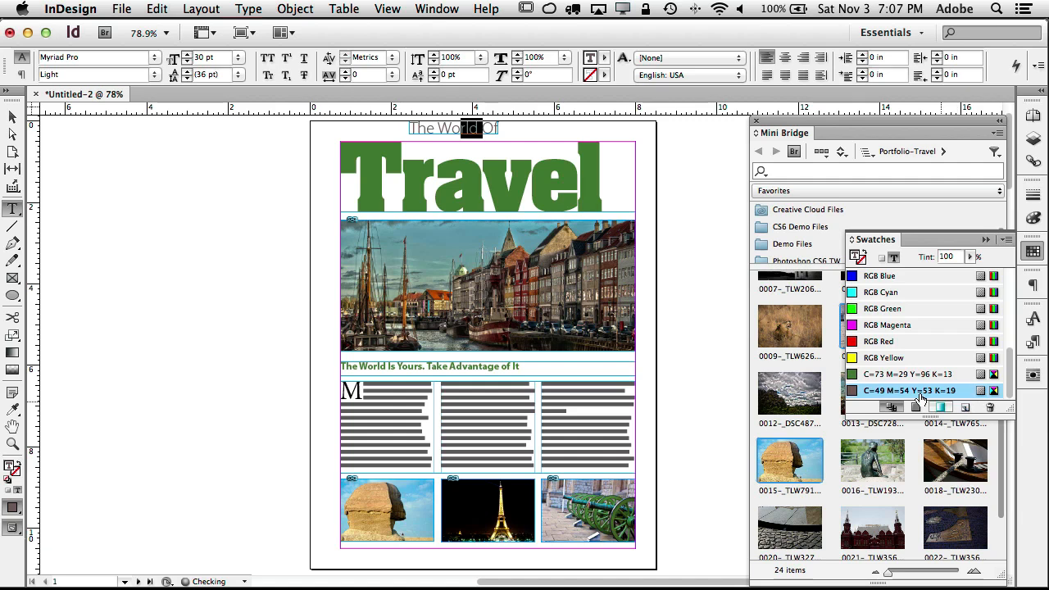
Step: Move the "The World Of" frame back down over the top of the "Travel" title, at about X 2.4 in, Y 0.5 in
click(12, 117)
click(437, 128)
drag(437, 129, 435, 150)
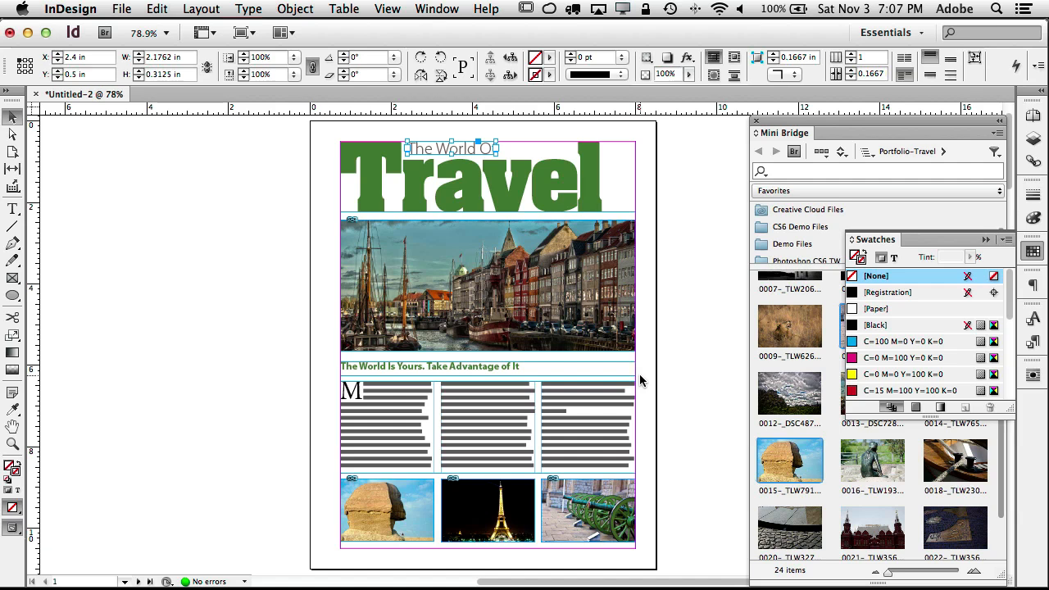
Step: Recolor the drop cap "M" of the body text with the saved swatch C=49 M=54 Y=53 K=19
click(721, 386)
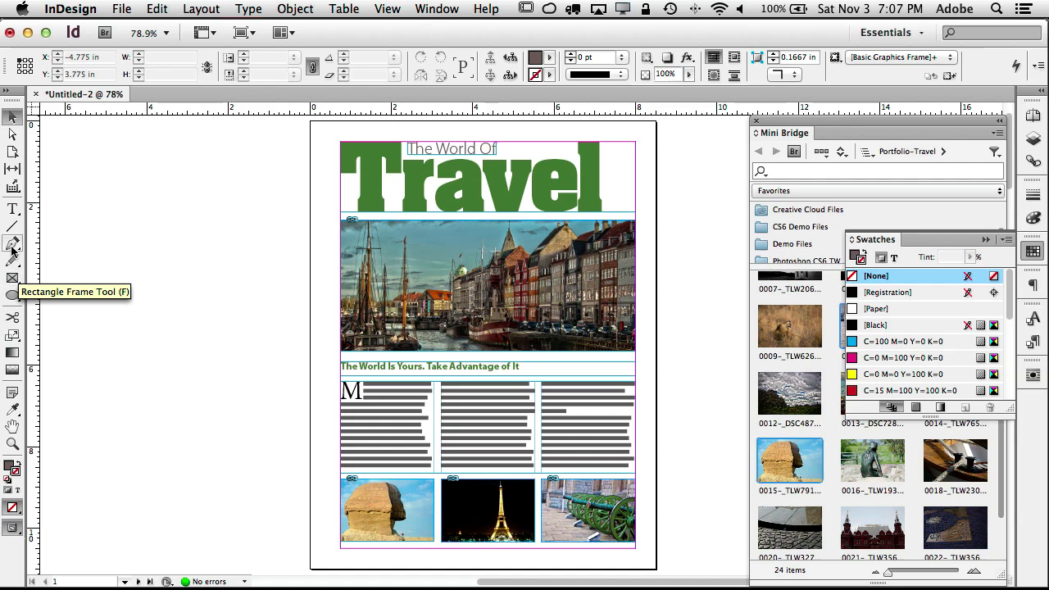
click(12, 209)
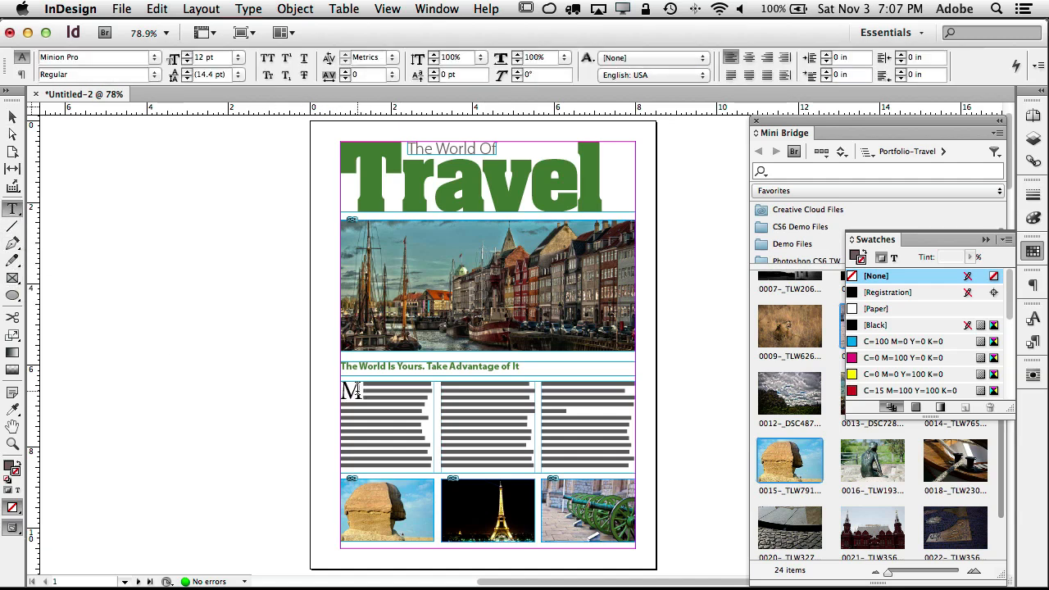
drag(358, 393, 340, 393)
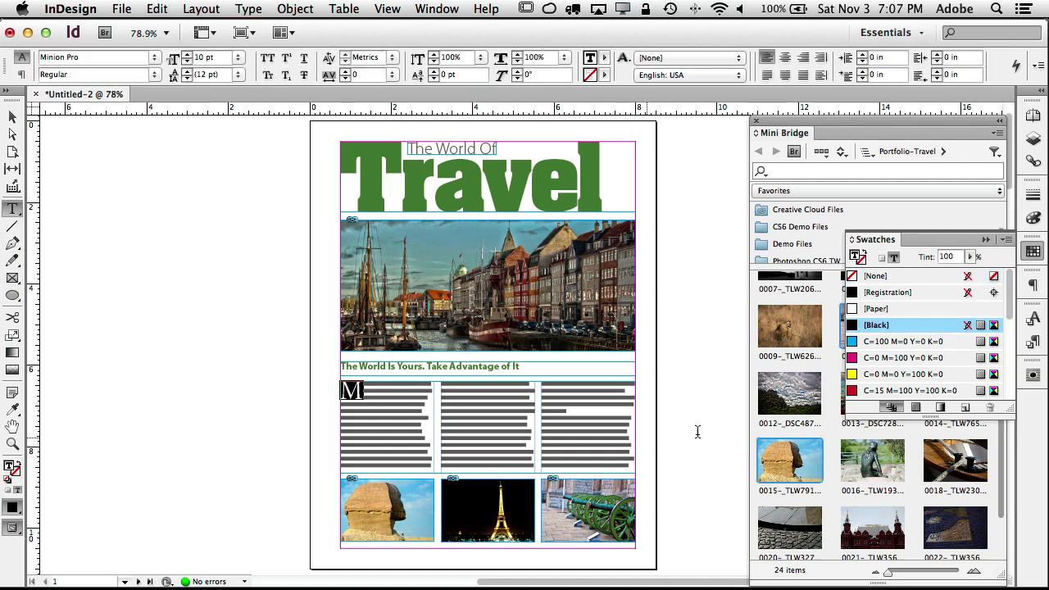
scroll(894, 362, down, 5)
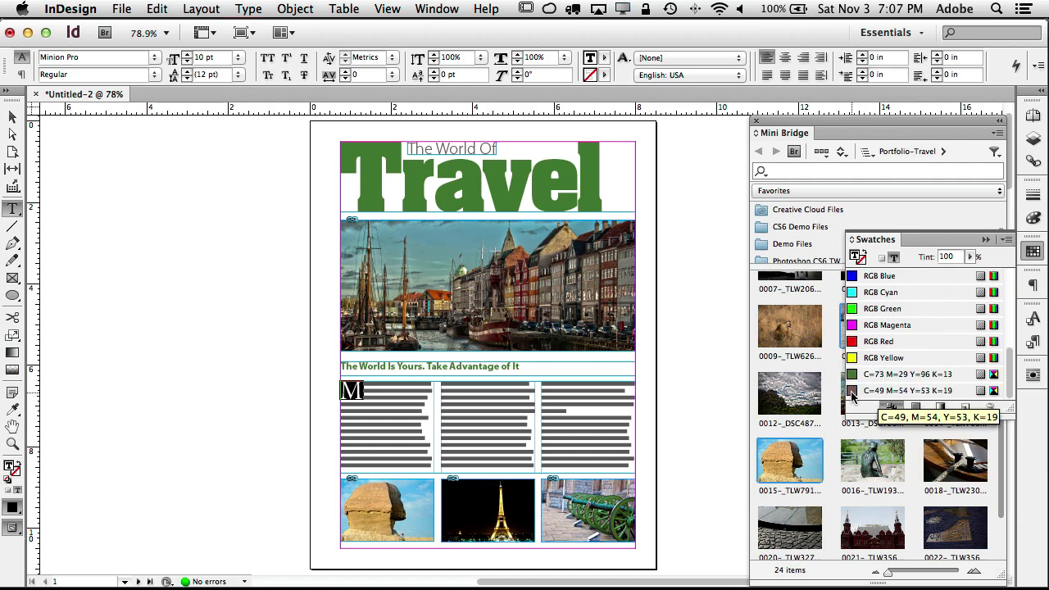
click(852, 393)
click(378, 404)
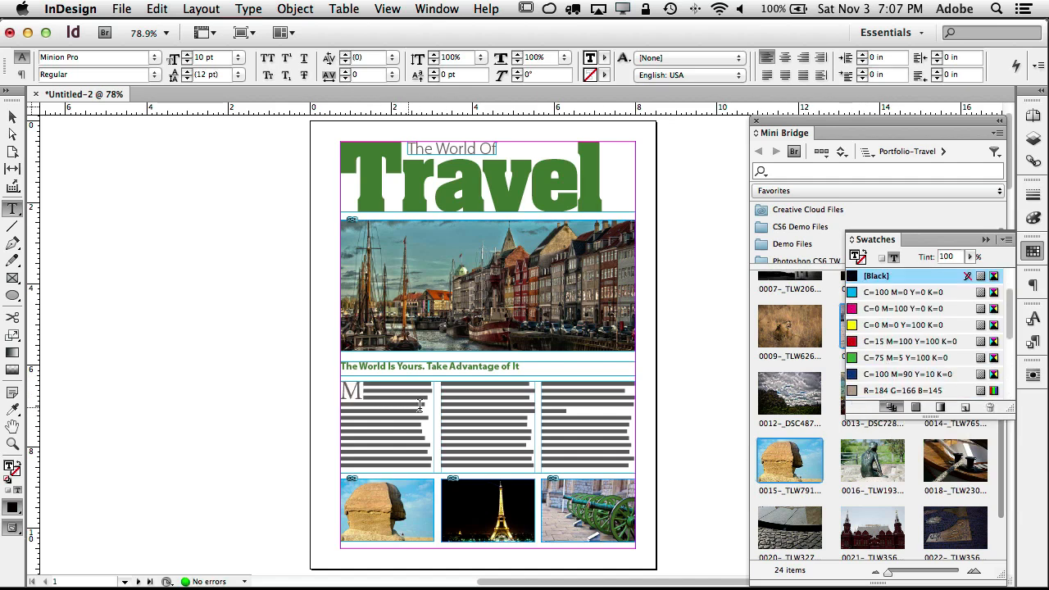
Step: Examine the recolored drop cap and body text up close and the empty pages following page 1
key(super+2)
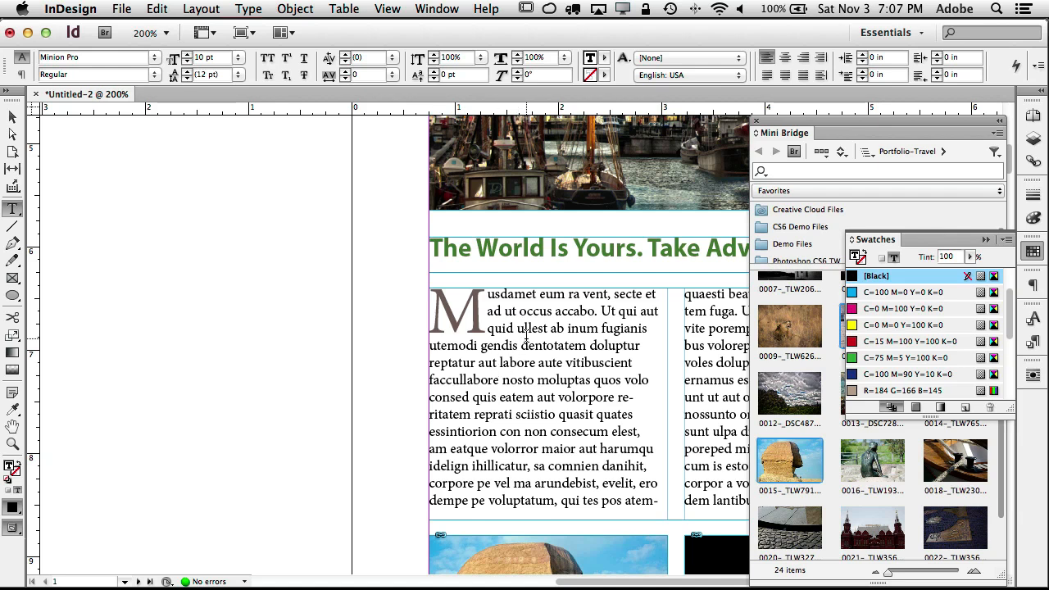
scroll(525, 335, right, 3)
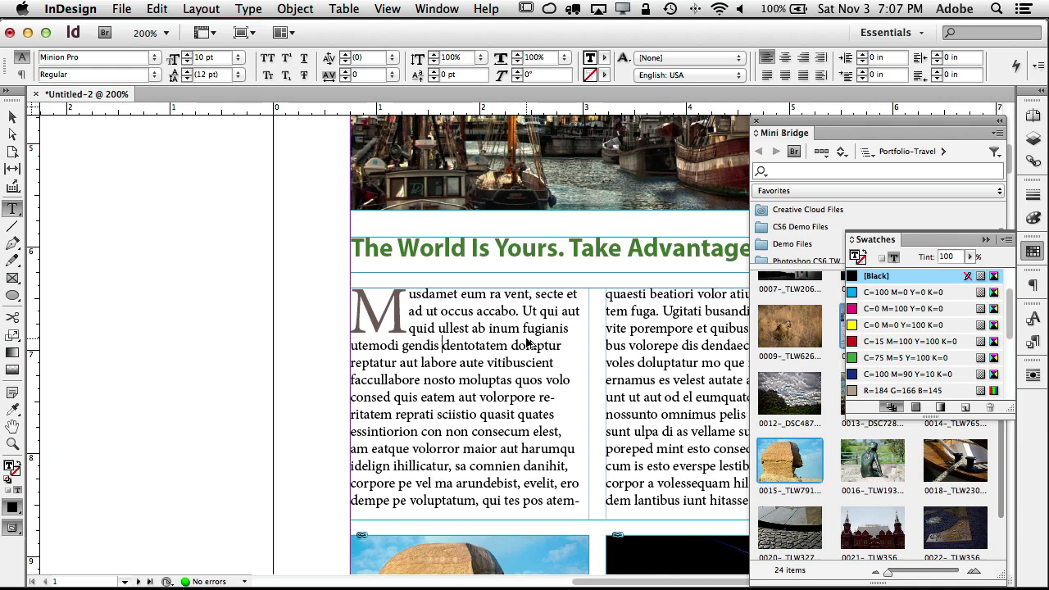
key(Escape)
key(super+minus)
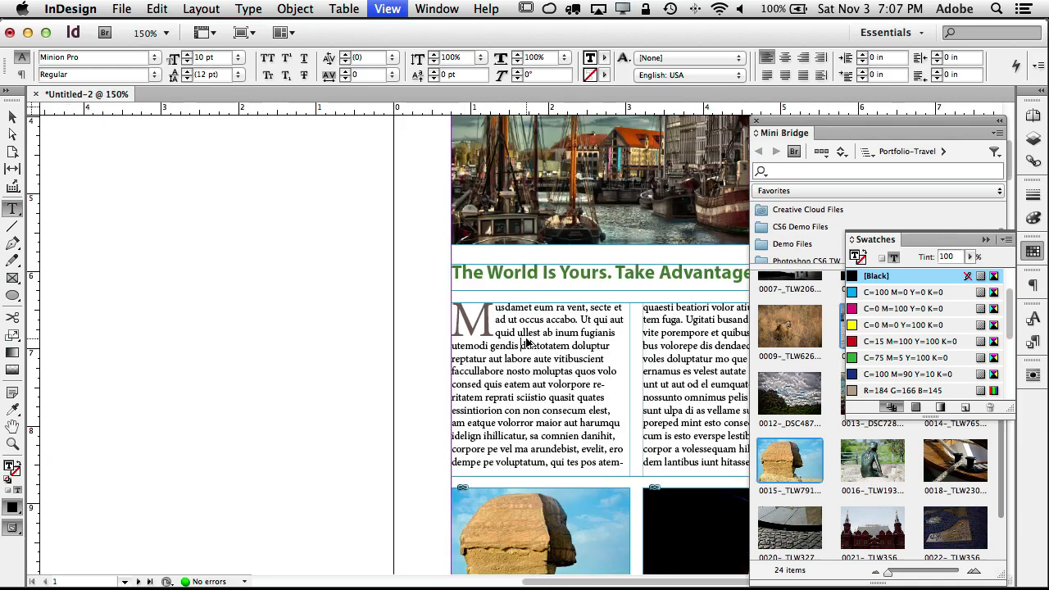
key(super+0)
scroll(546, 358, down, 10)
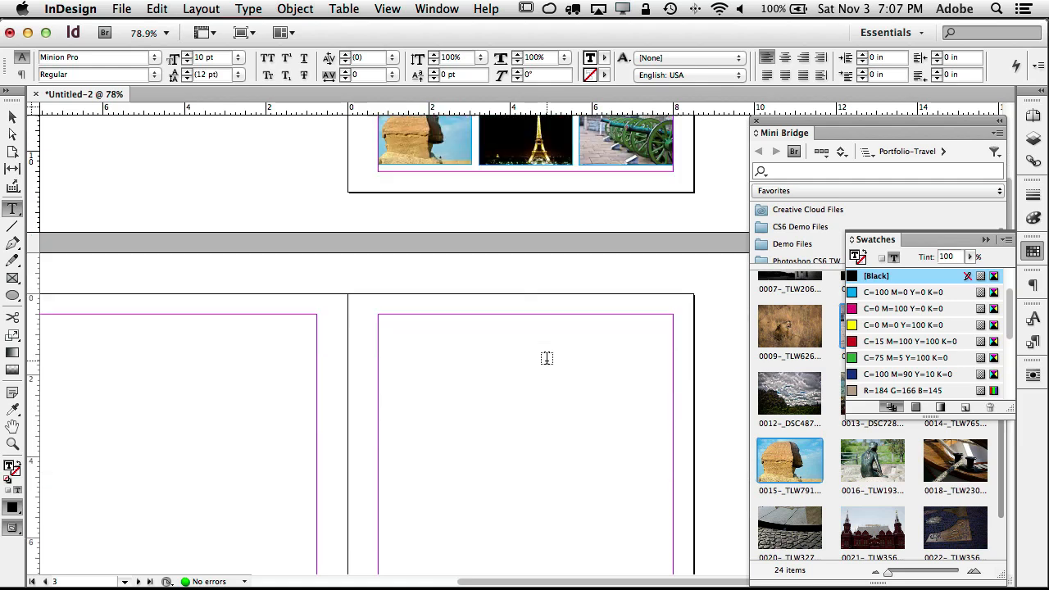
scroll(546, 358, up, 10)
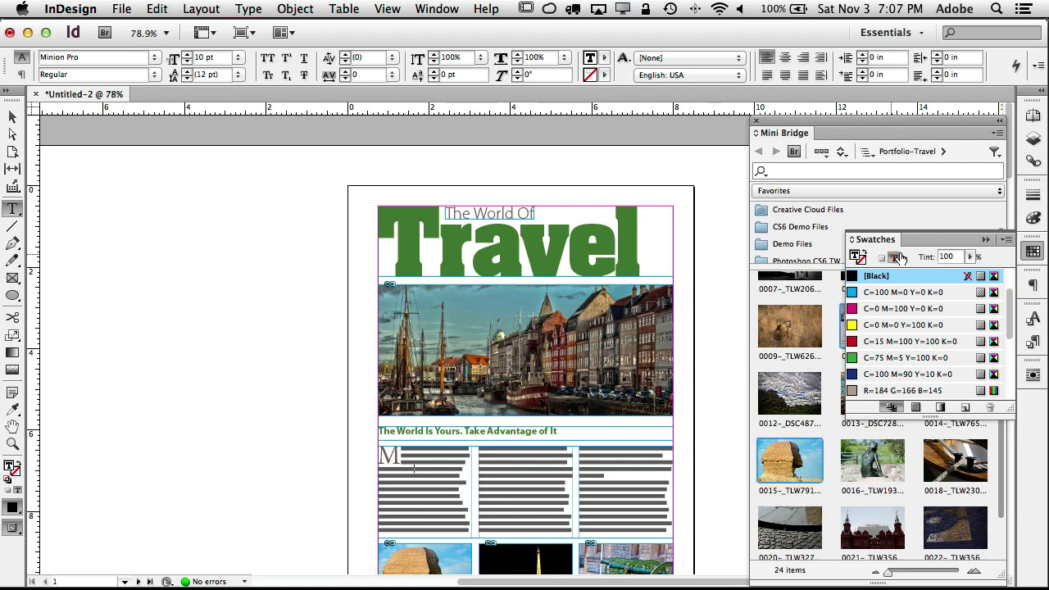
Step: Open the left page of the A-Master spread for editing
click(1033, 117)
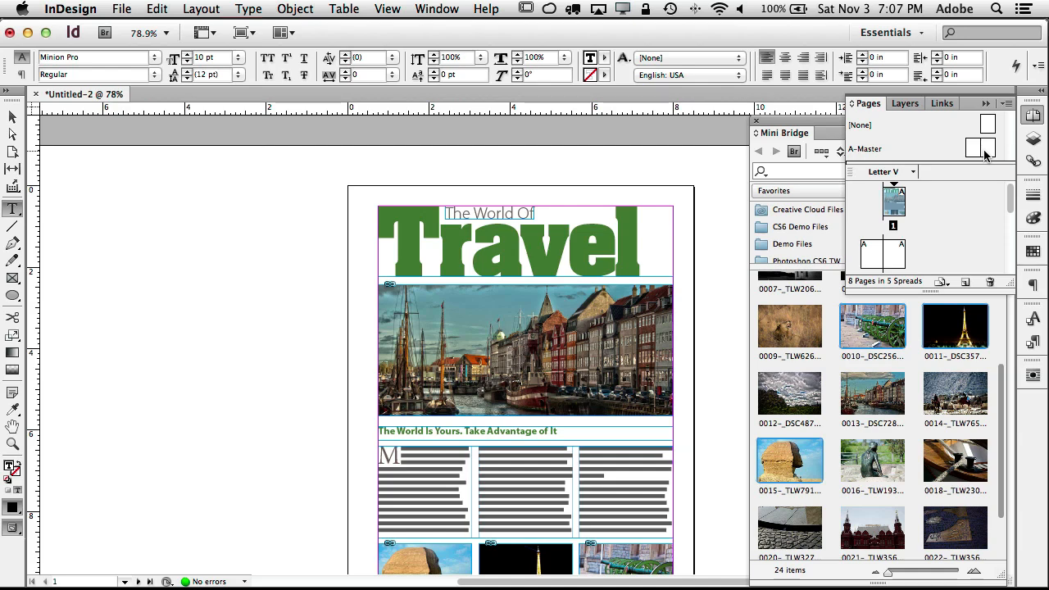
drag(981, 156, 894, 262)
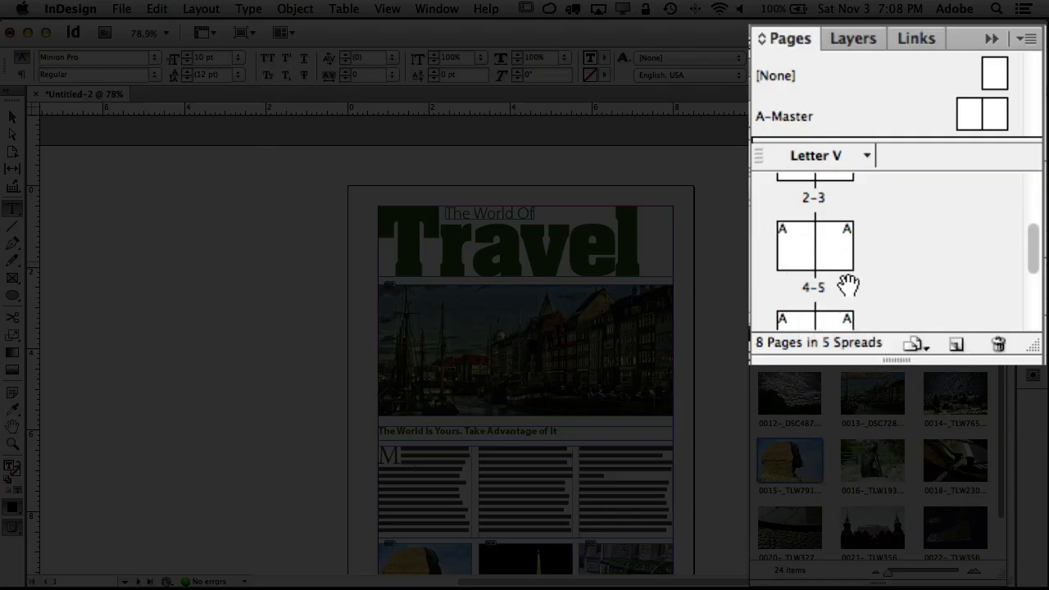
scroll(892, 227, up, 5)
double_click(971, 120)
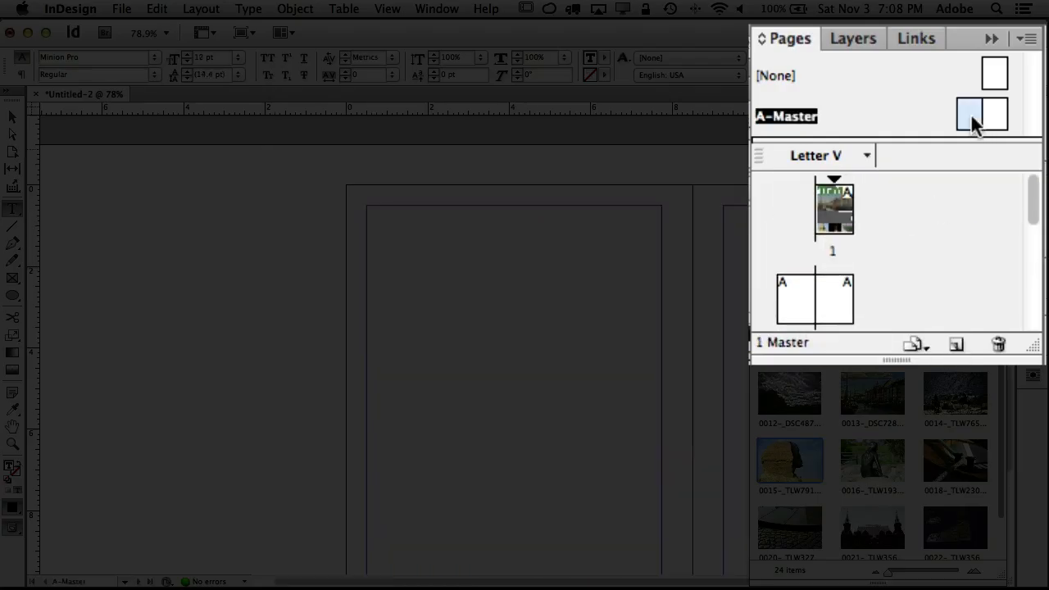
Step: Draw a text frame about 0.675 × 0.25 in just below the bottom margin at the left master page's left margin
scroll(647, 302, down, 3)
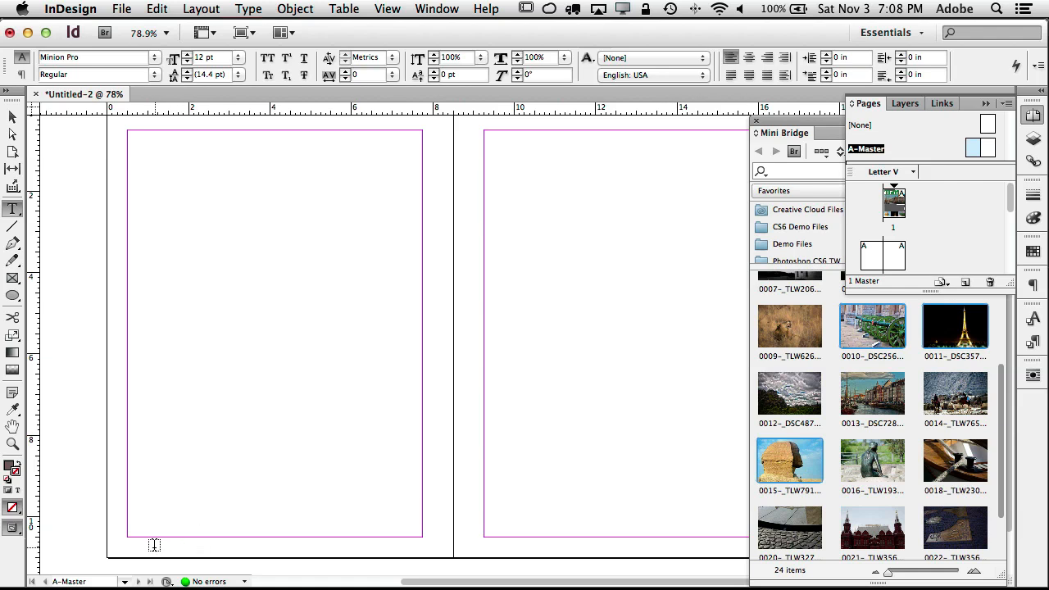
drag(154, 544, 129, 542)
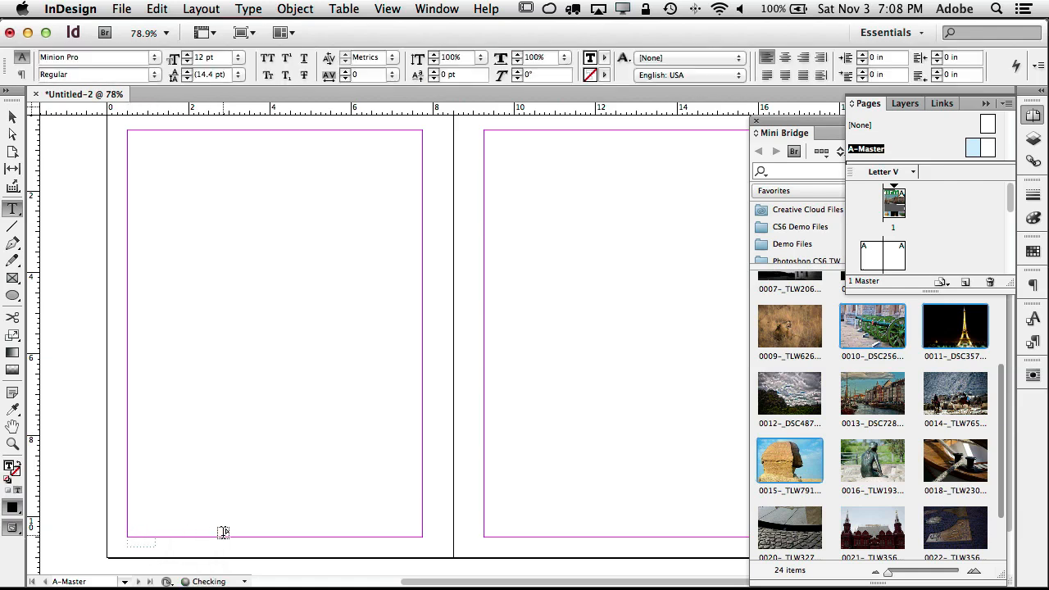
key(super+equal)
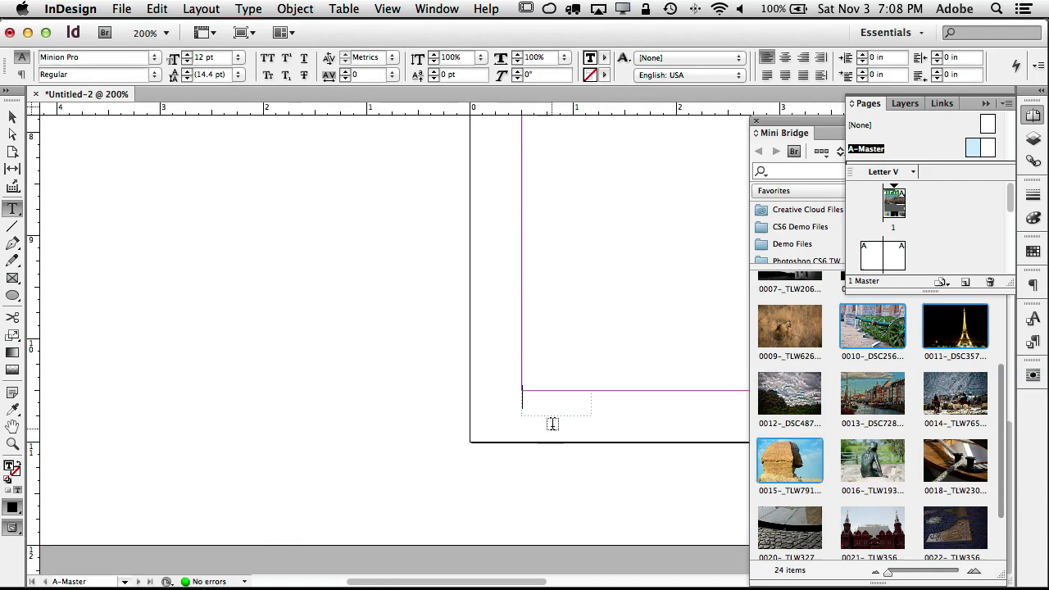
text(Page)
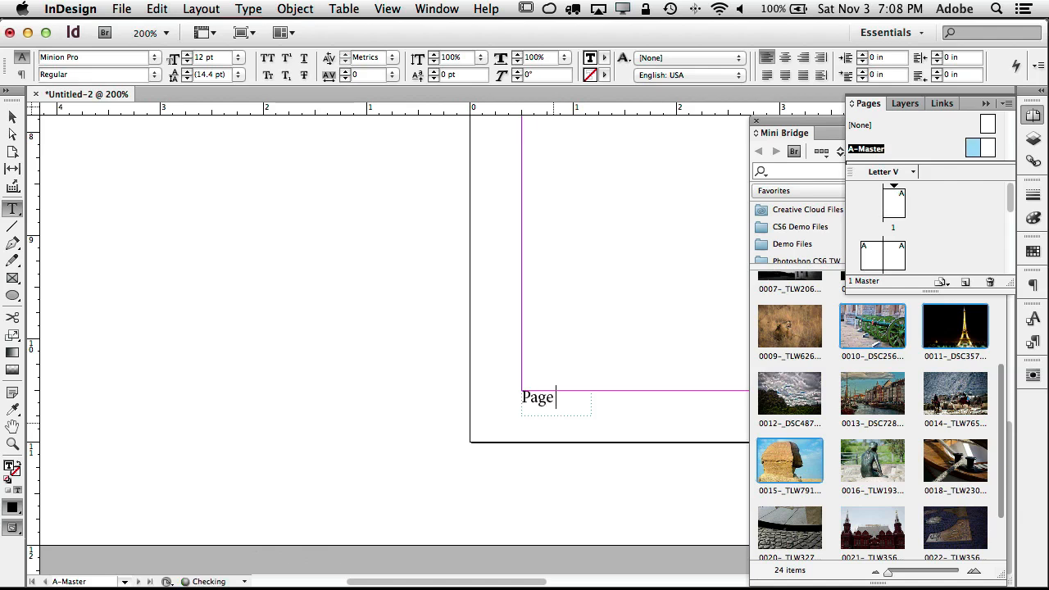
key(BackSpace)
key(BackSpace)
key(BackSpace)
key(BackSpace)
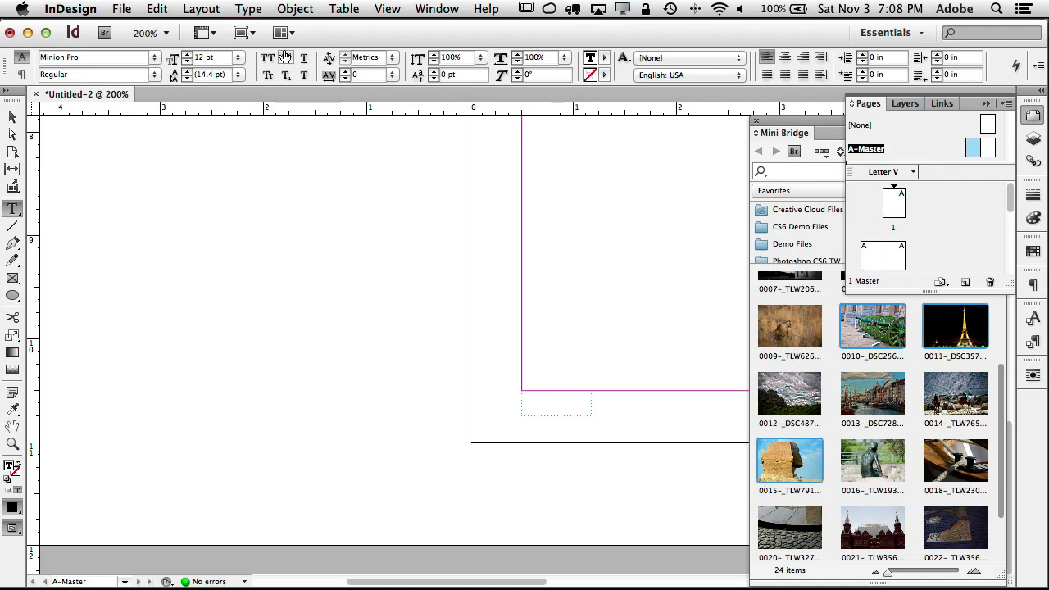
Step: Insert a Current Page Number marker into the small text frame on the left master page
click(250, 8)
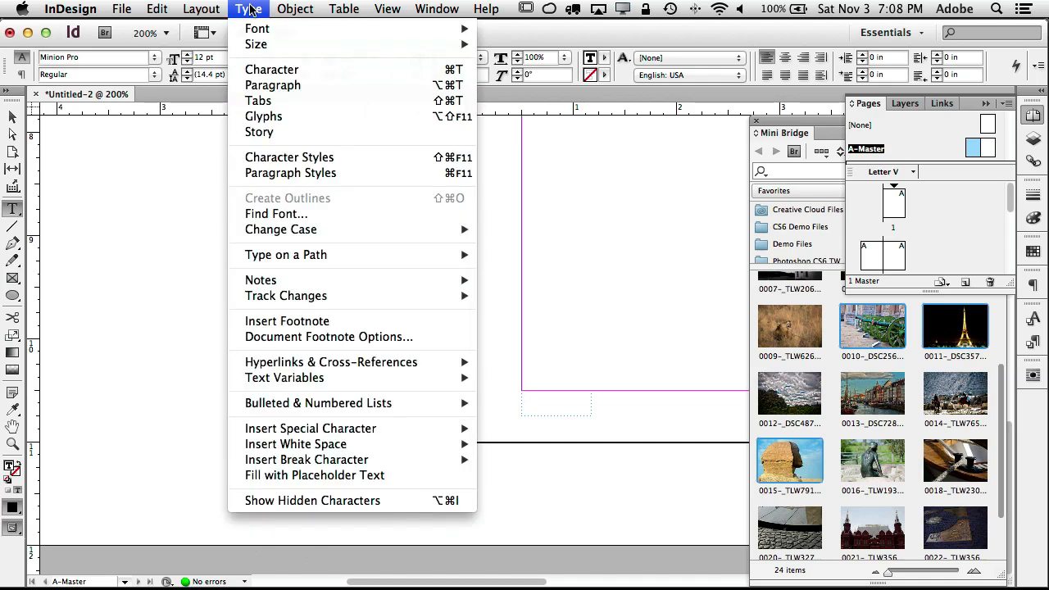
mouse_move(377, 451)
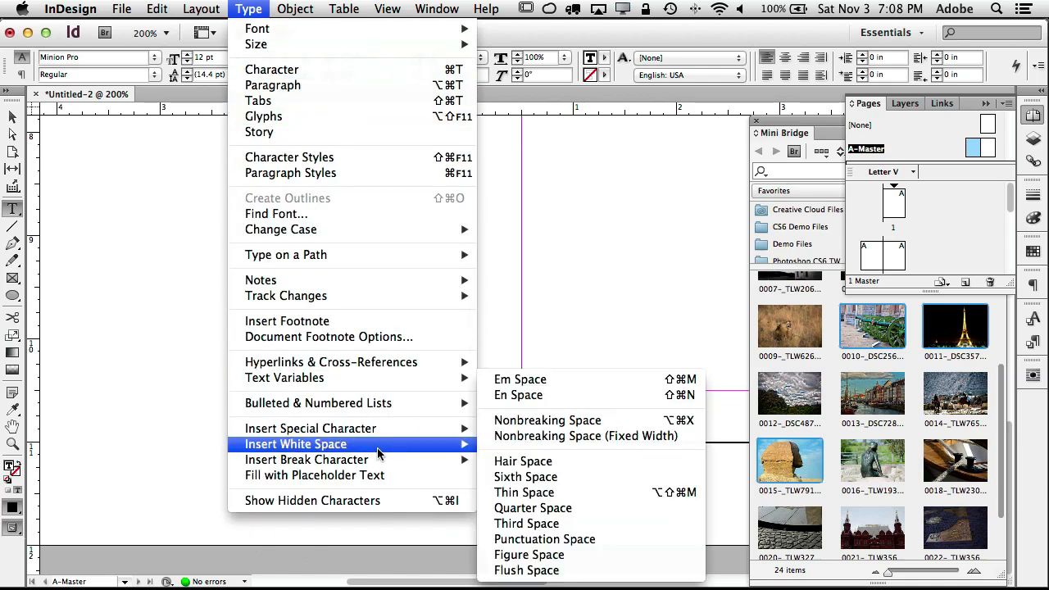
mouse_move(384, 431)
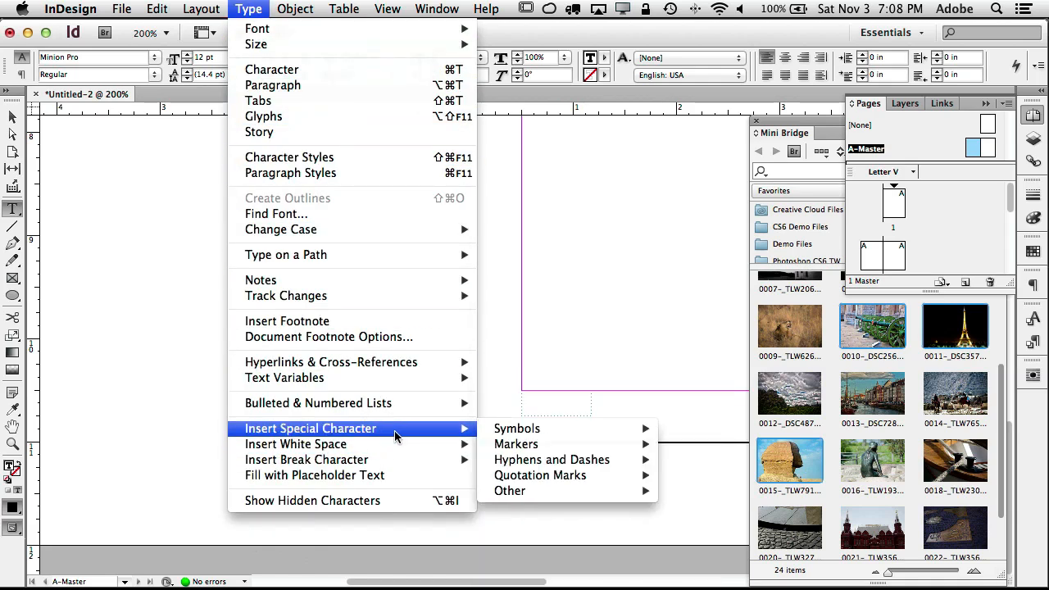
mouse_move(508, 444)
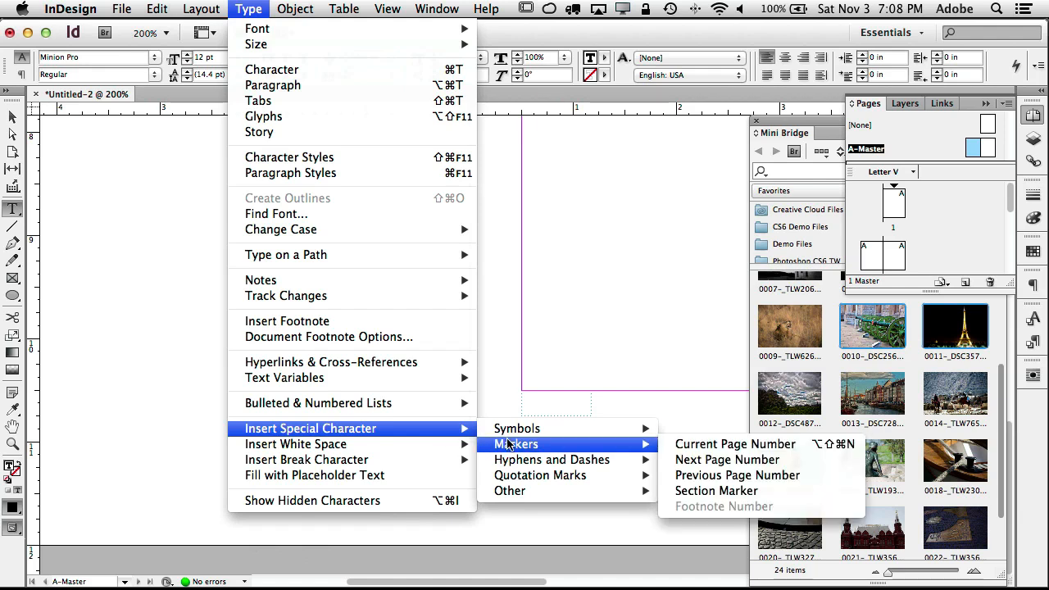
click(708, 444)
Step: Set the font size of the page number marker to 10 pt
double_click(528, 398)
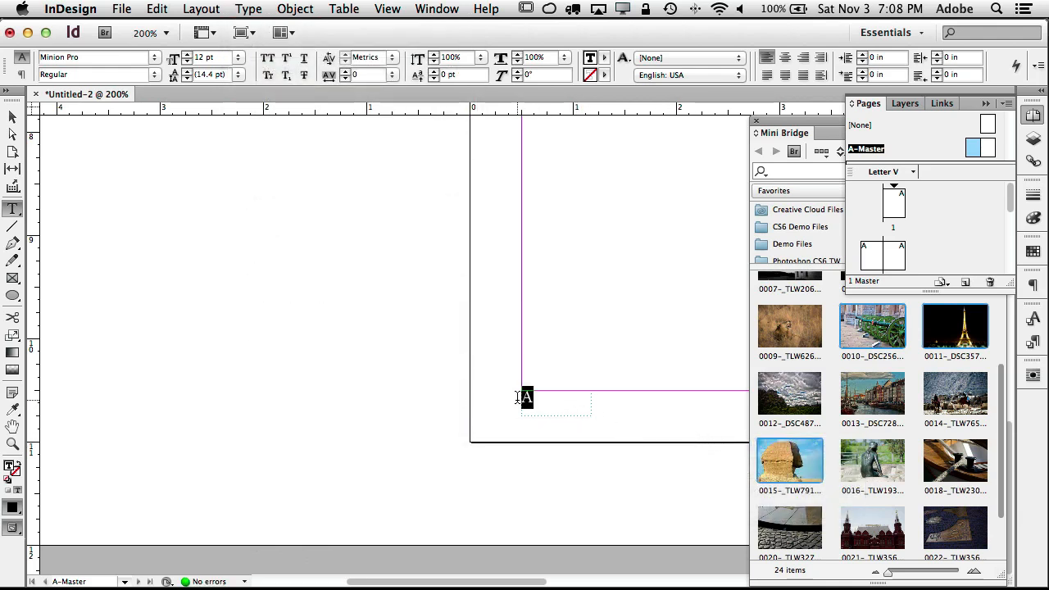
click(237, 64)
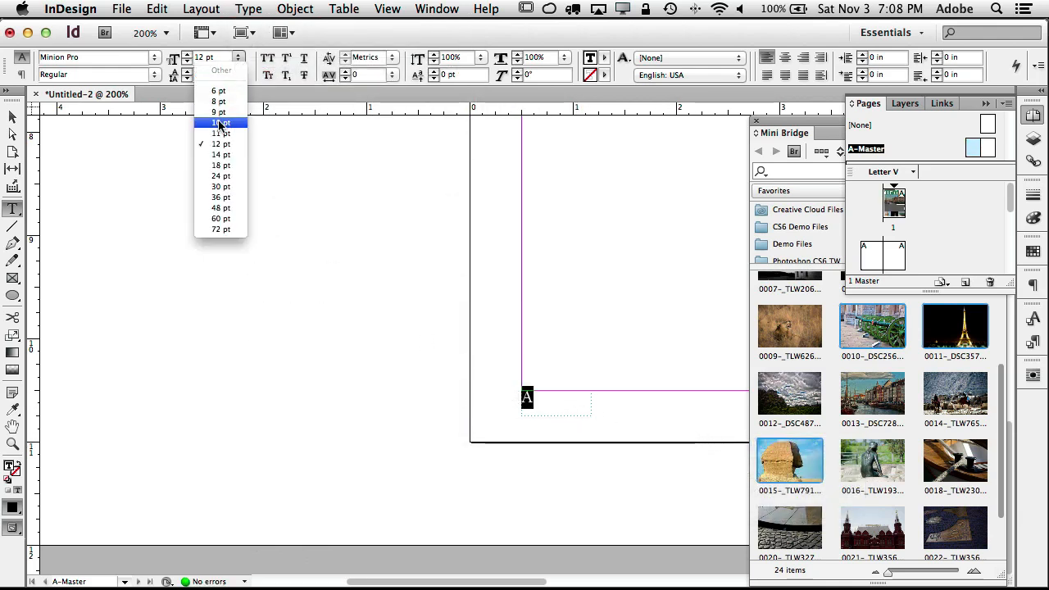
click(221, 125)
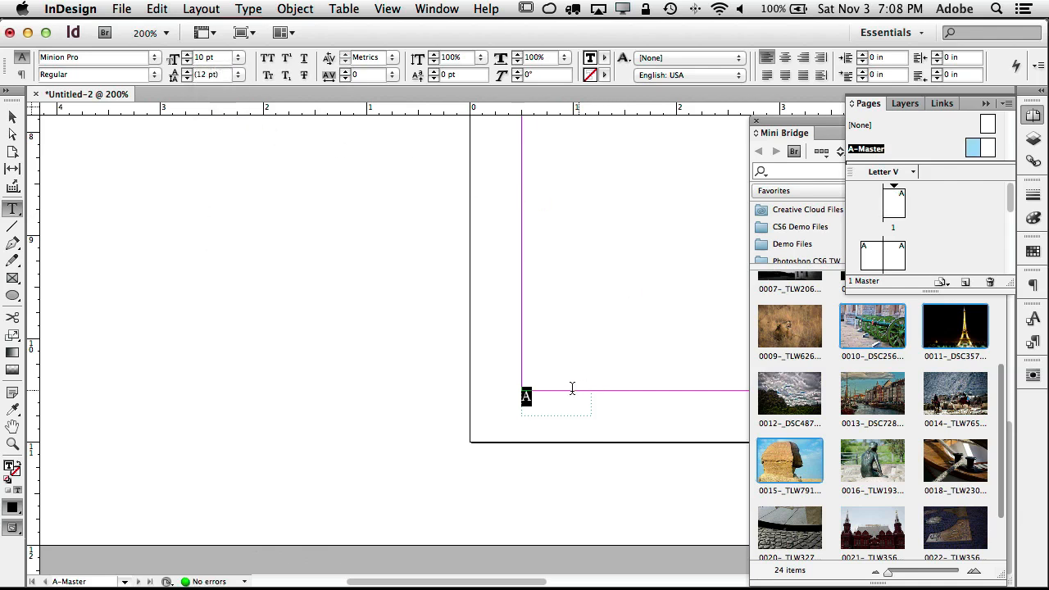
Step: Duplicate the page number frame onto the right master page, aligned with its right margin at X 15.825 in, Y 10.5 in
scroll(574, 387, right, 5)
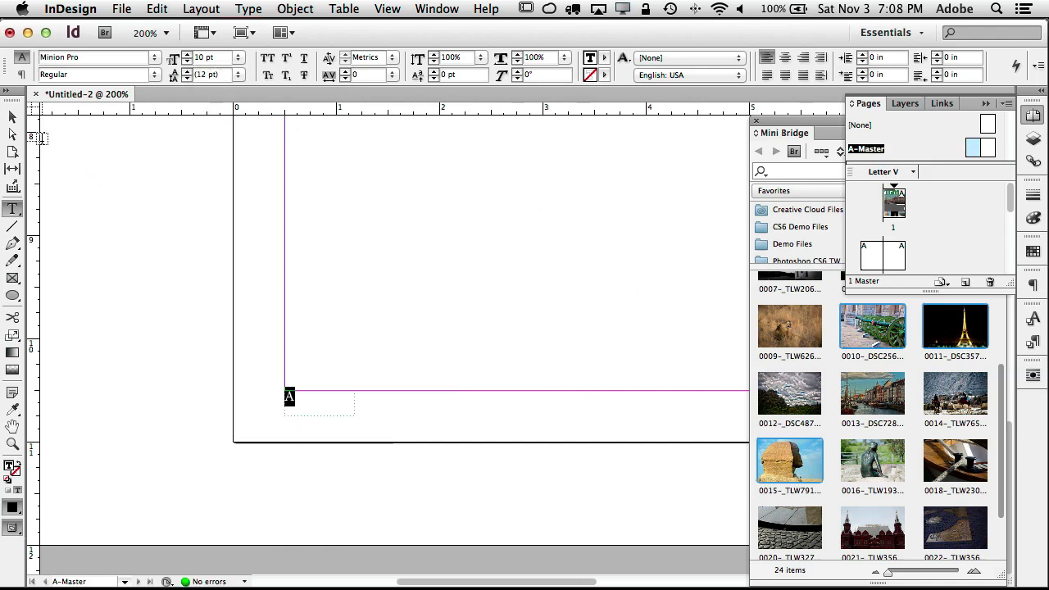
click(12, 118)
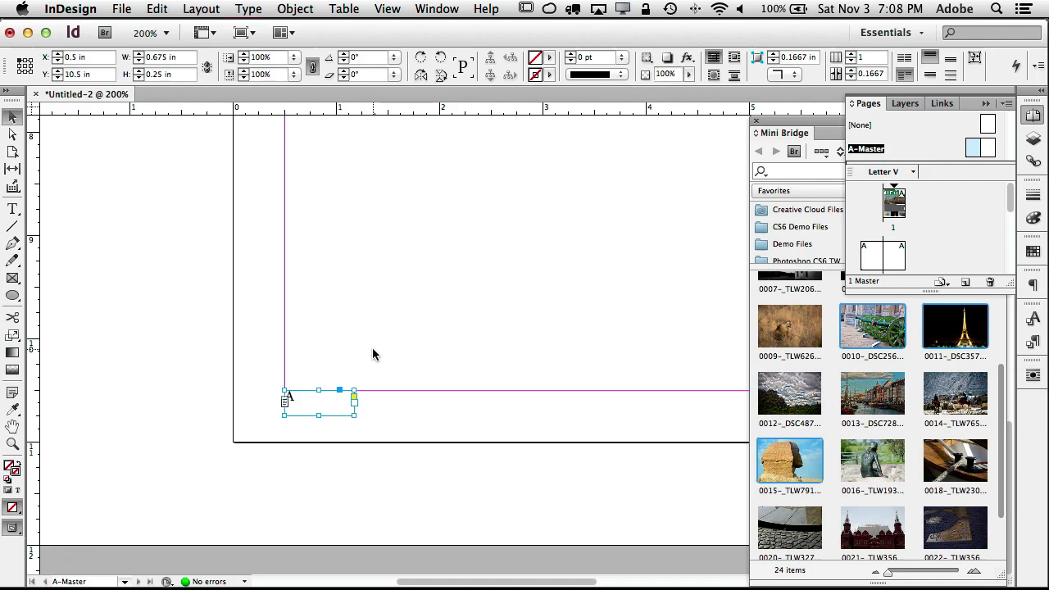
key(super+alt+0)
scroll(390, 371, right, 5)
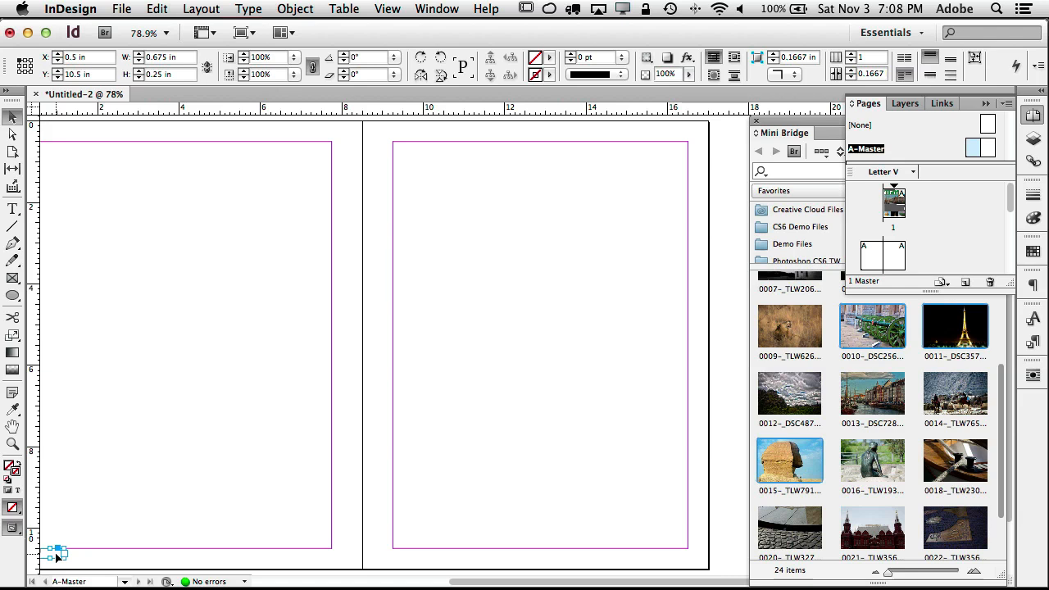
drag(58, 557, 681, 558)
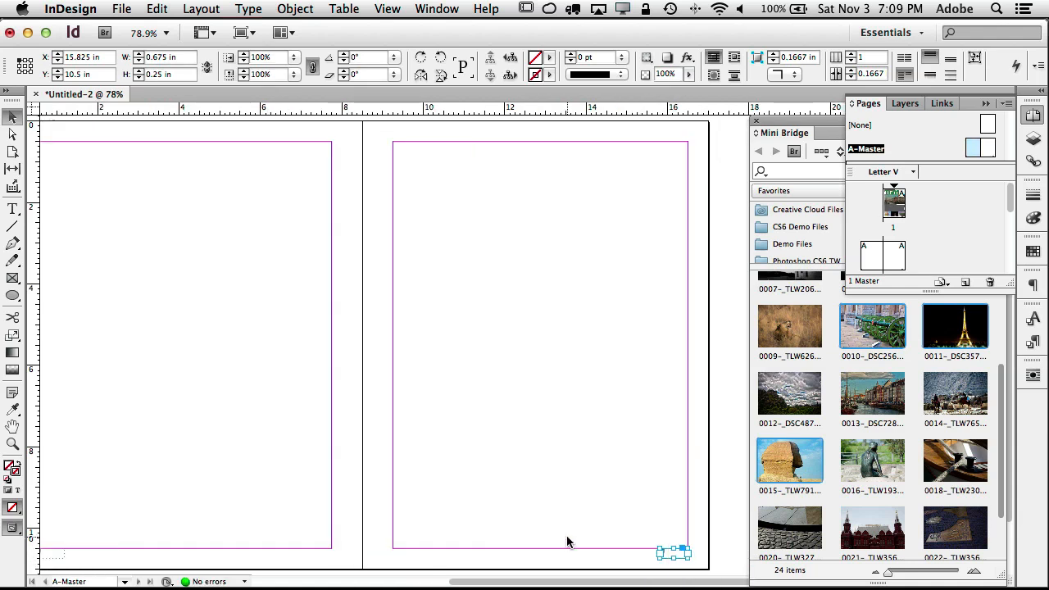
Step: Right-align the page number marker in the frame on the right master page
double_click(667, 555)
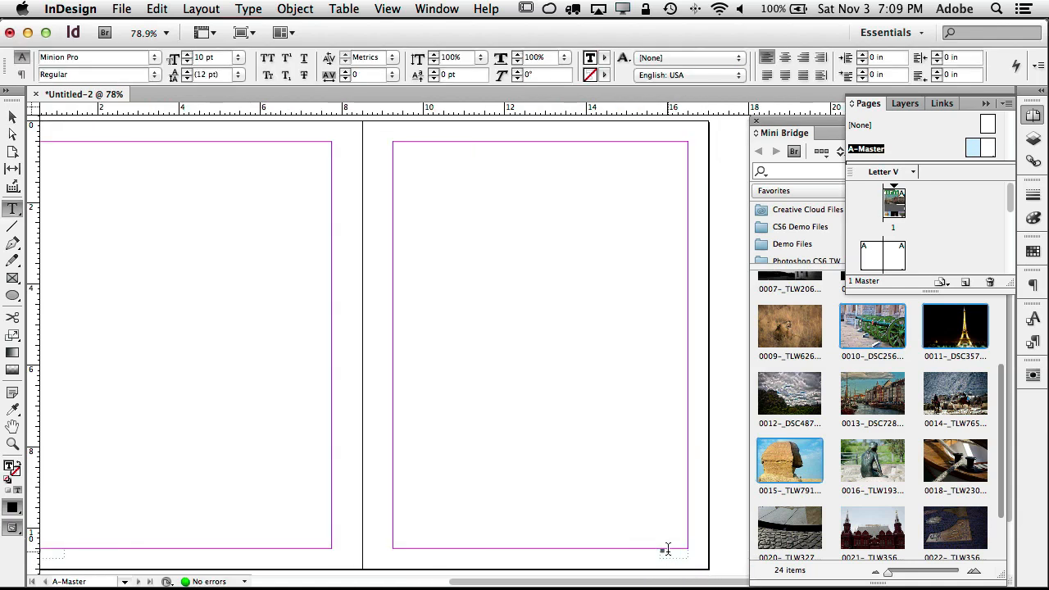
key(super+2)
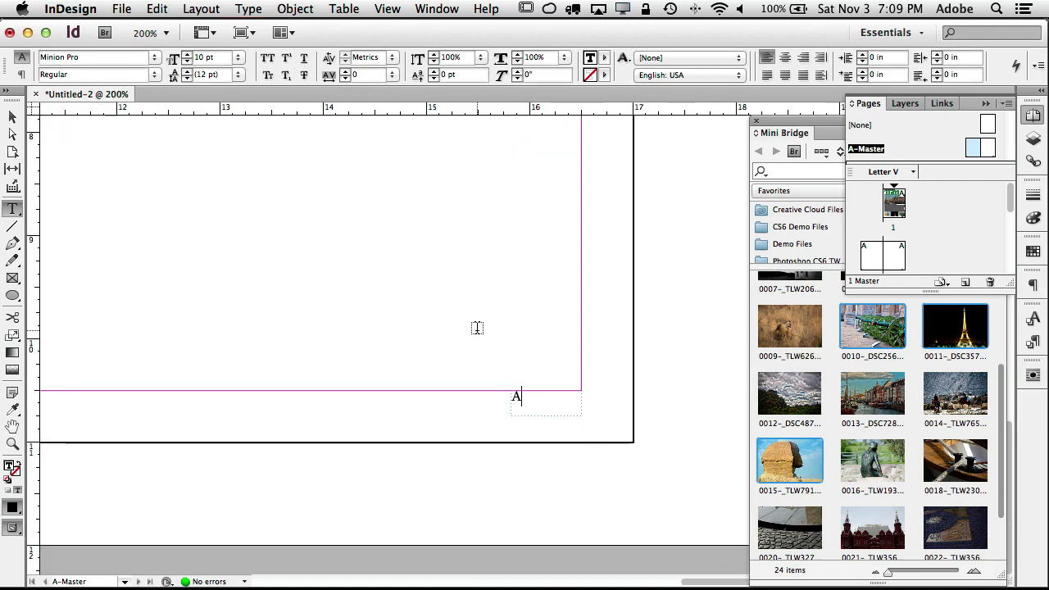
click(23, 74)
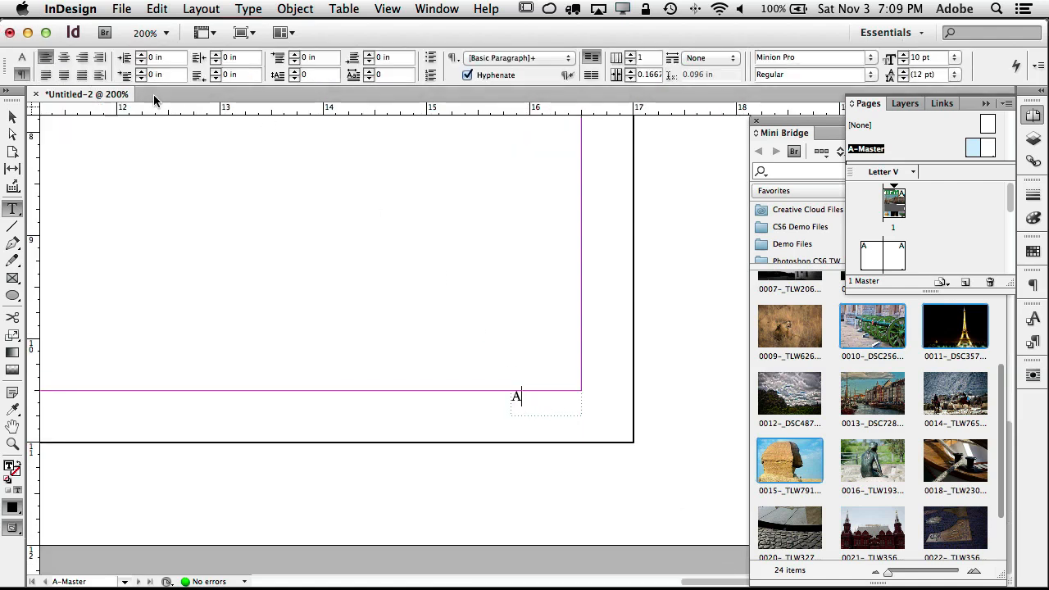
click(82, 57)
click(12, 117)
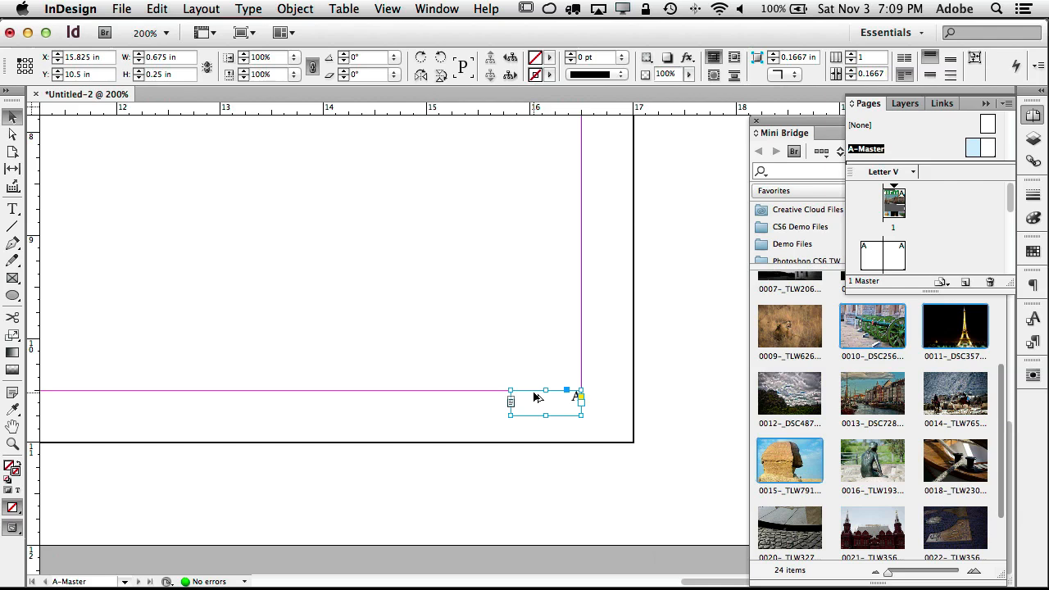
Step: Return to page 1 to check the page number placed by the master
key(super+alt+0)
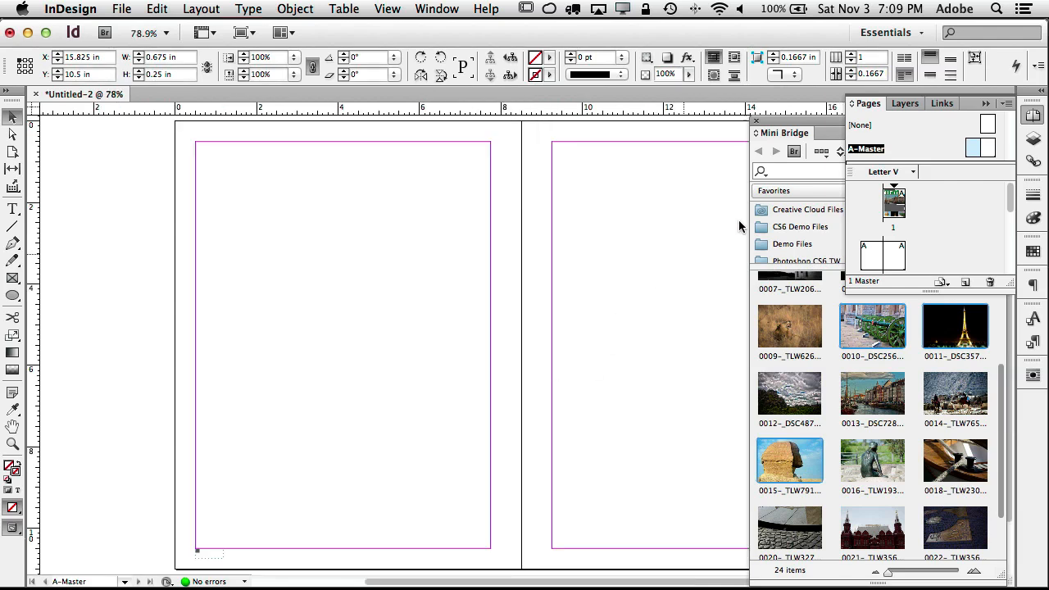
double_click(894, 211)
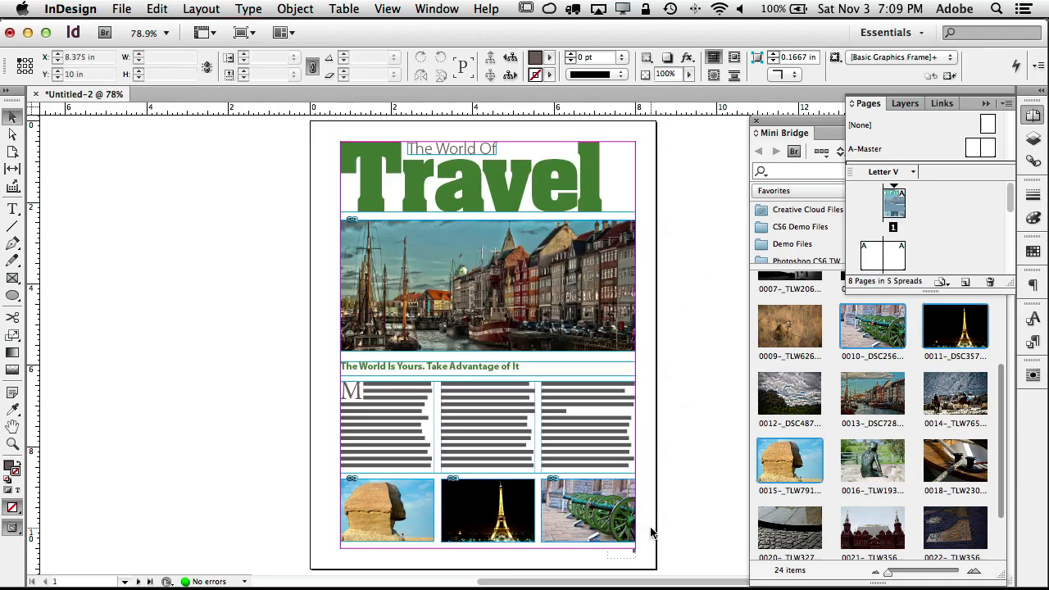
Step: Examine the bottom of page 1 and of spread 2-3 at 200% zoom for the automatic page numbers
key(super+2)
scroll(651, 531, down, 10)
scroll(654, 527, right, 8)
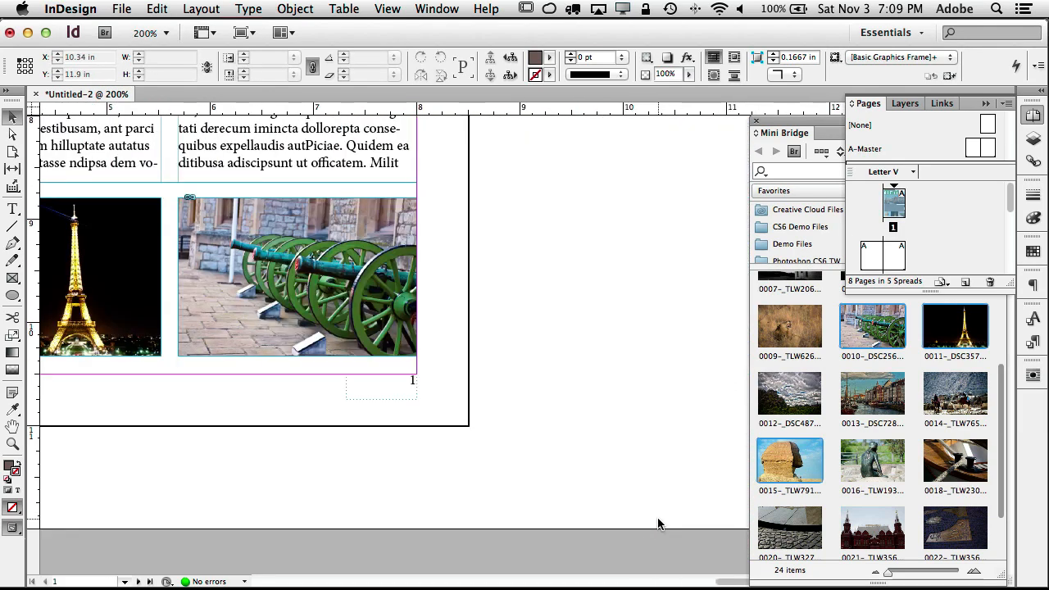
click(883, 261)
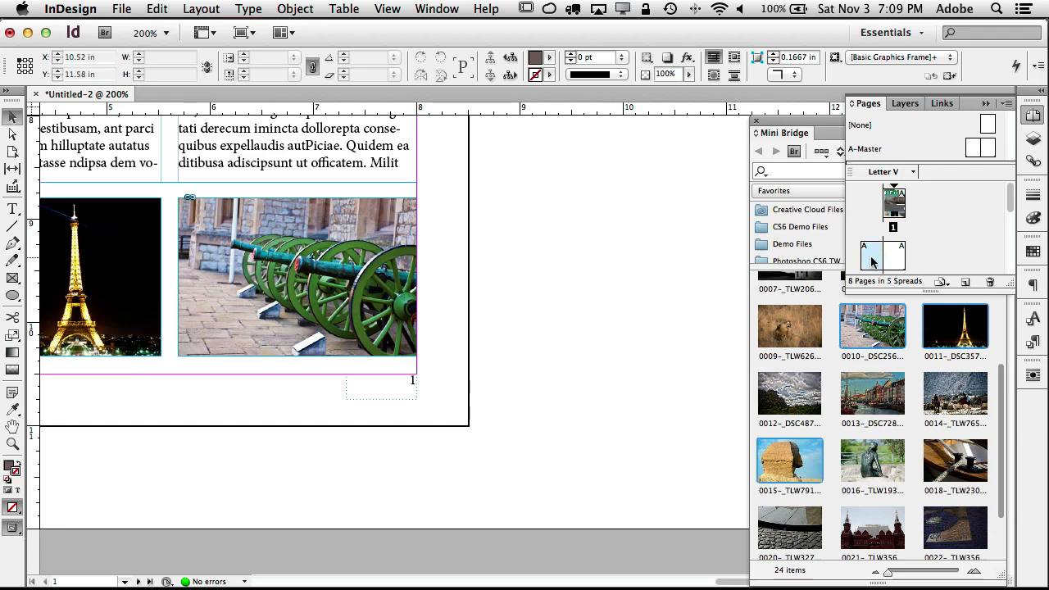
double_click(884, 261)
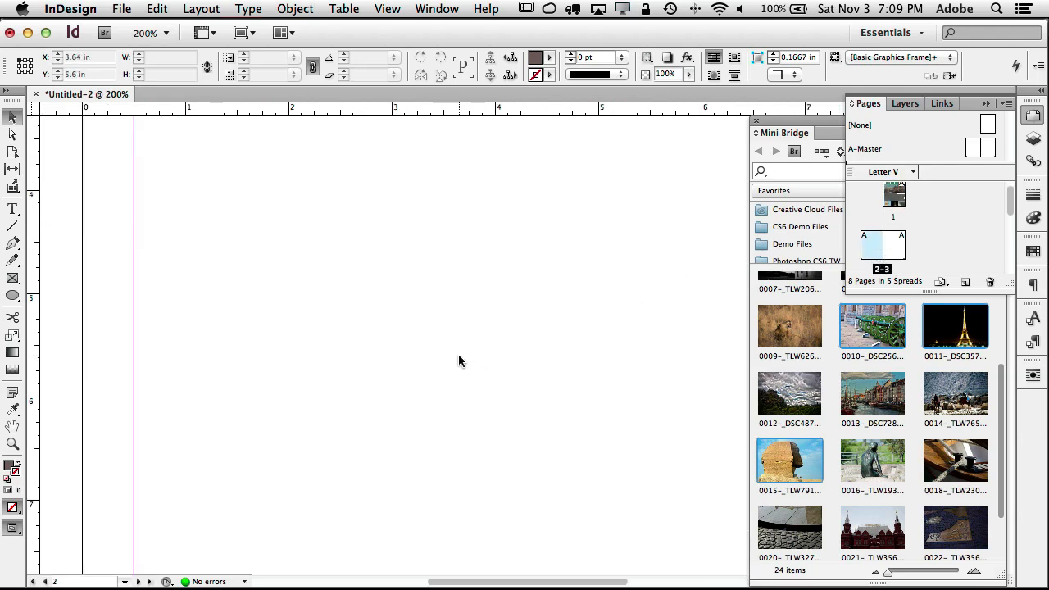
scroll(456, 358, left, 8)
scroll(455, 354, right, 5)
scroll(456, 354, down, 10)
scroll(459, 352, left, 5)
scroll(461, 352, up, 2)
scroll(462, 352, right, 10)
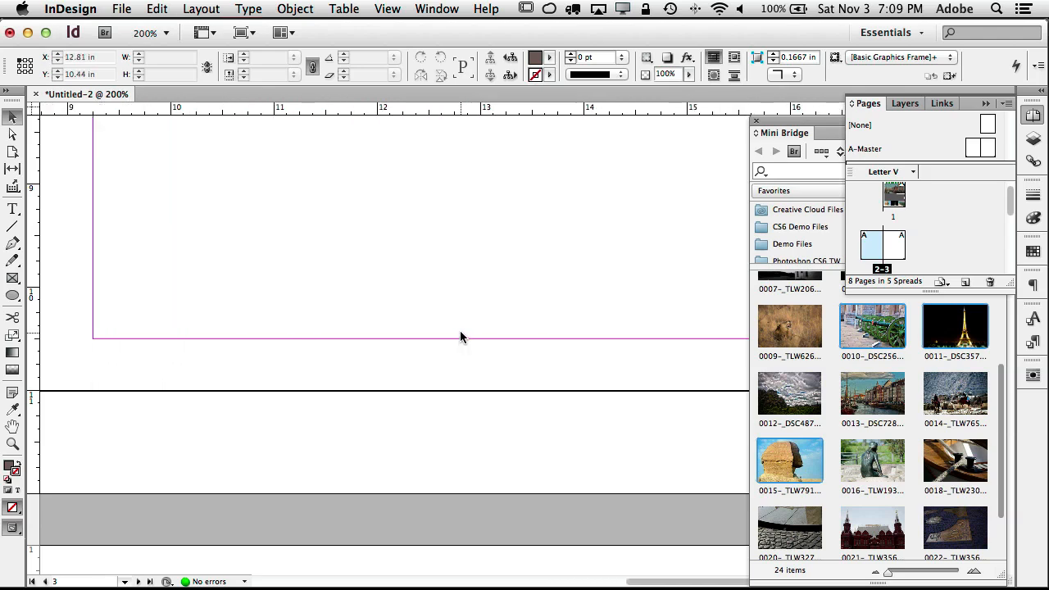
scroll(460, 335, left, 5)
scroll(459, 335, up, 3)
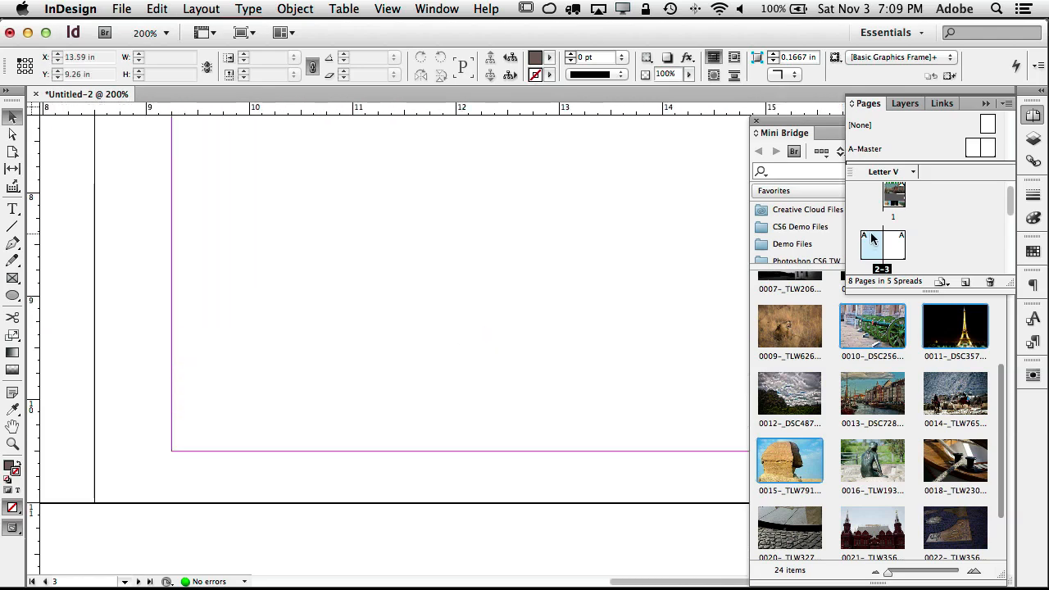
Step: Return to page 1, override its master page number frame and delete it from that page only
double_click(893, 200)
scroll(586, 338, right, 4)
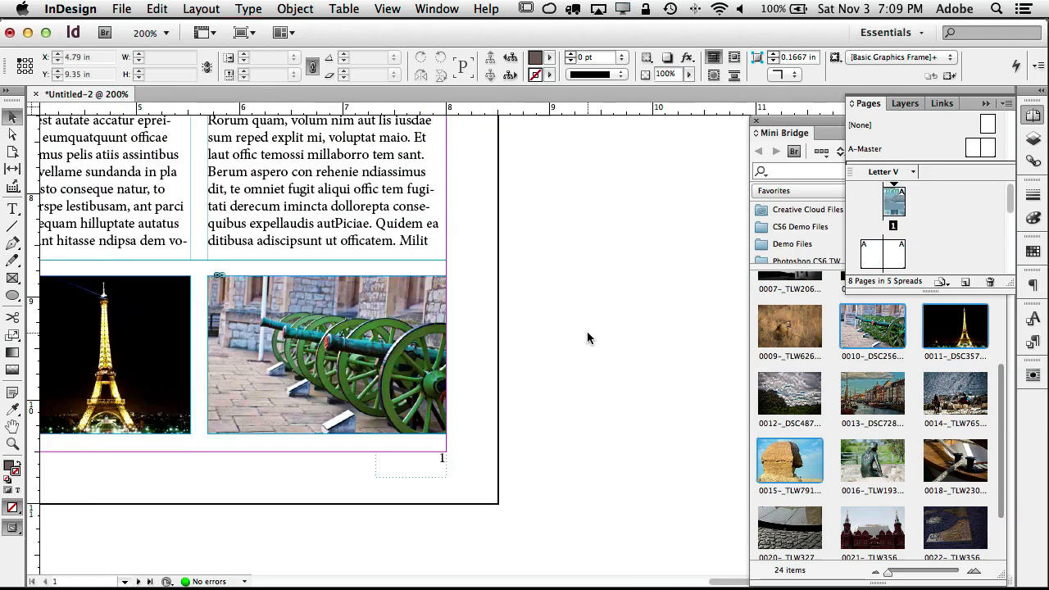
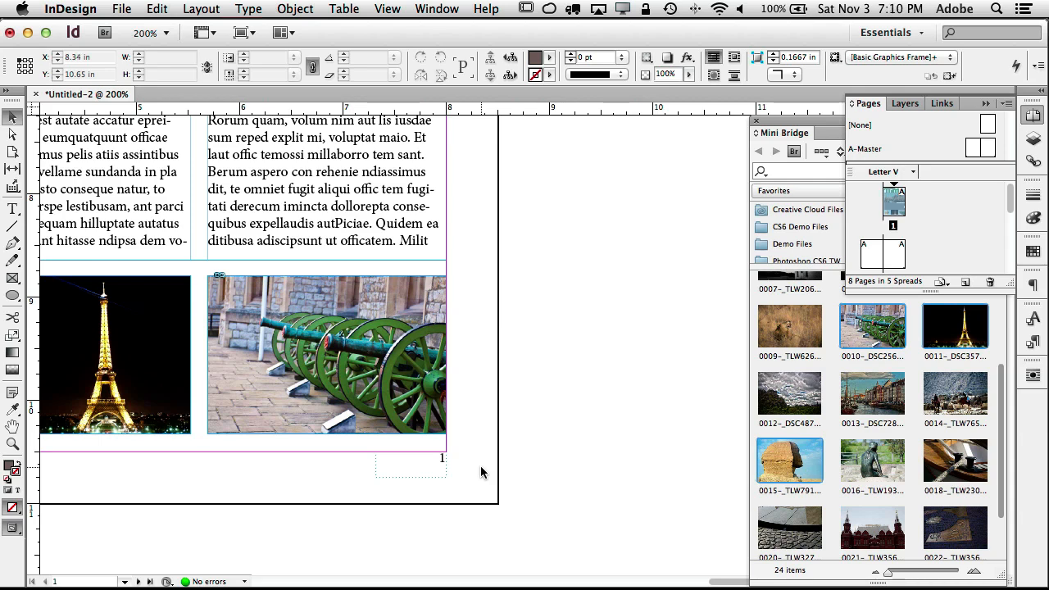
click(435, 463)
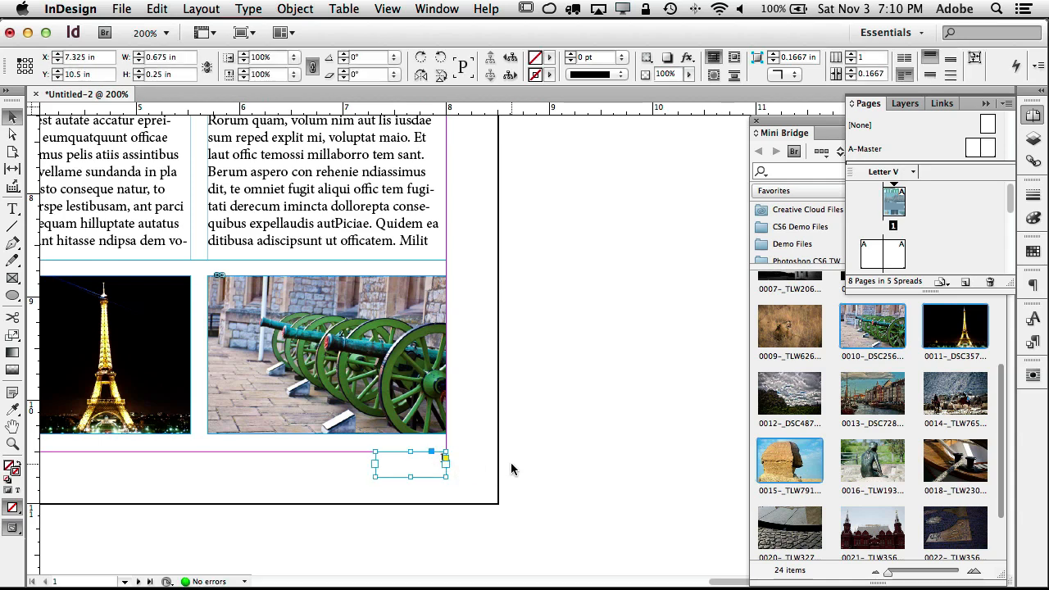
key(Delete)
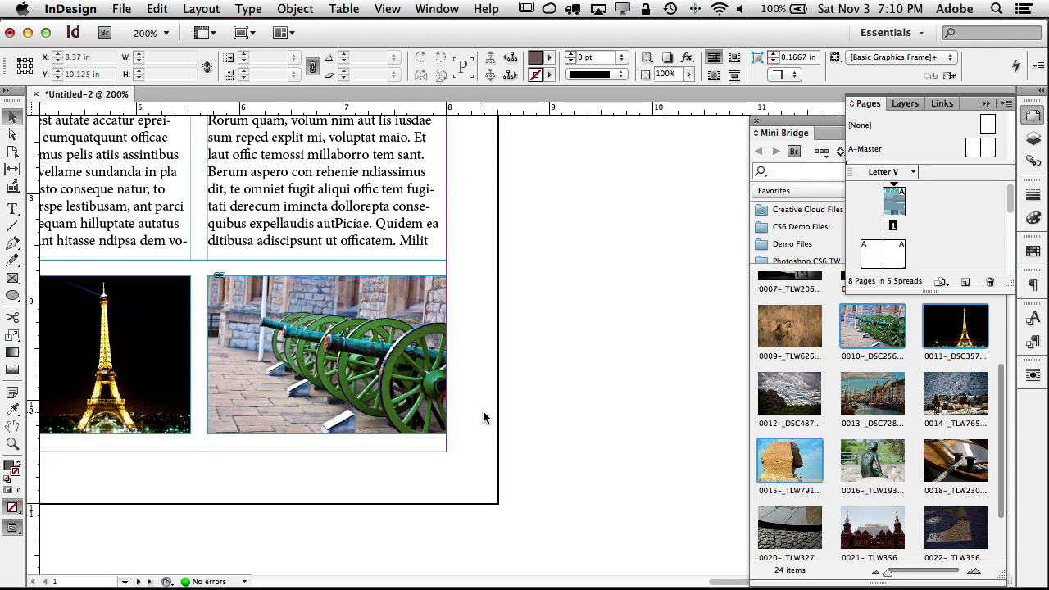
Step: Check the page number at the foot of page 2, and view spread 2-3 fitted in the window
scroll(483, 411, down, 10)
scroll(481, 411, left, 3)
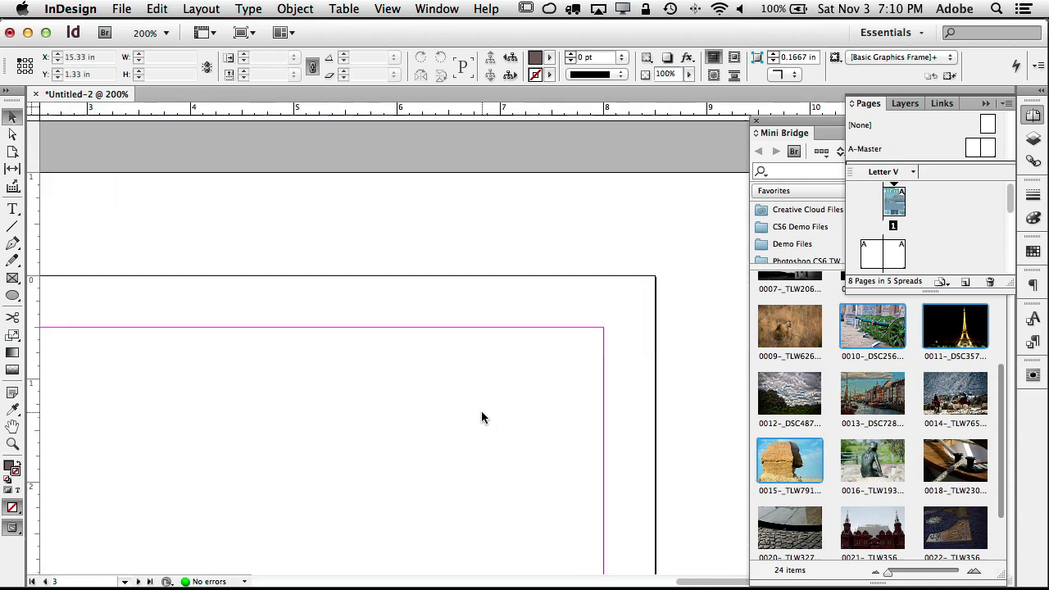
scroll(460, 417, left, 10)
scroll(460, 416, down, 6)
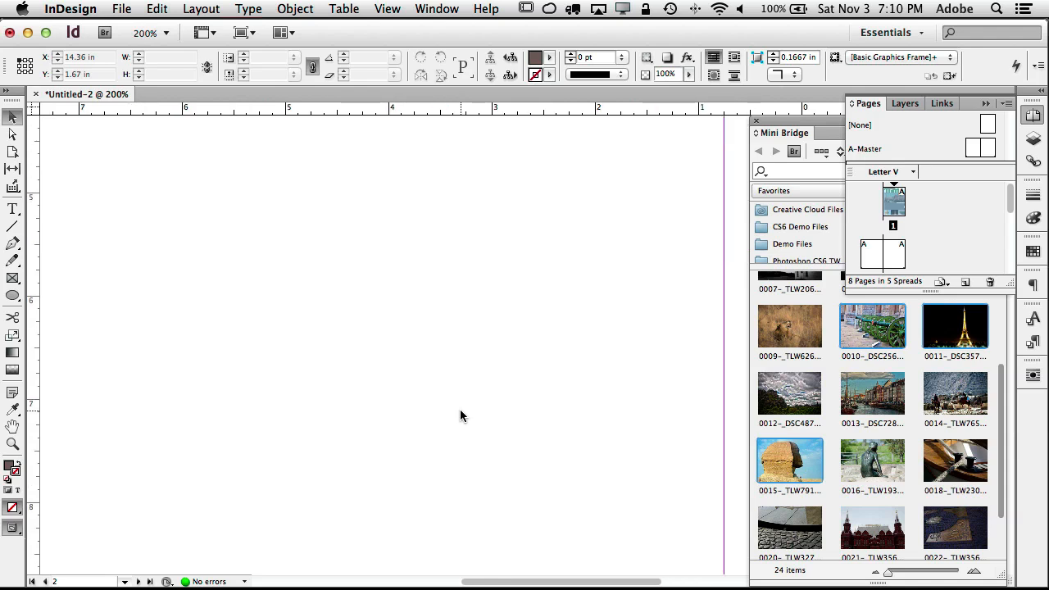
scroll(458, 415, down, 5)
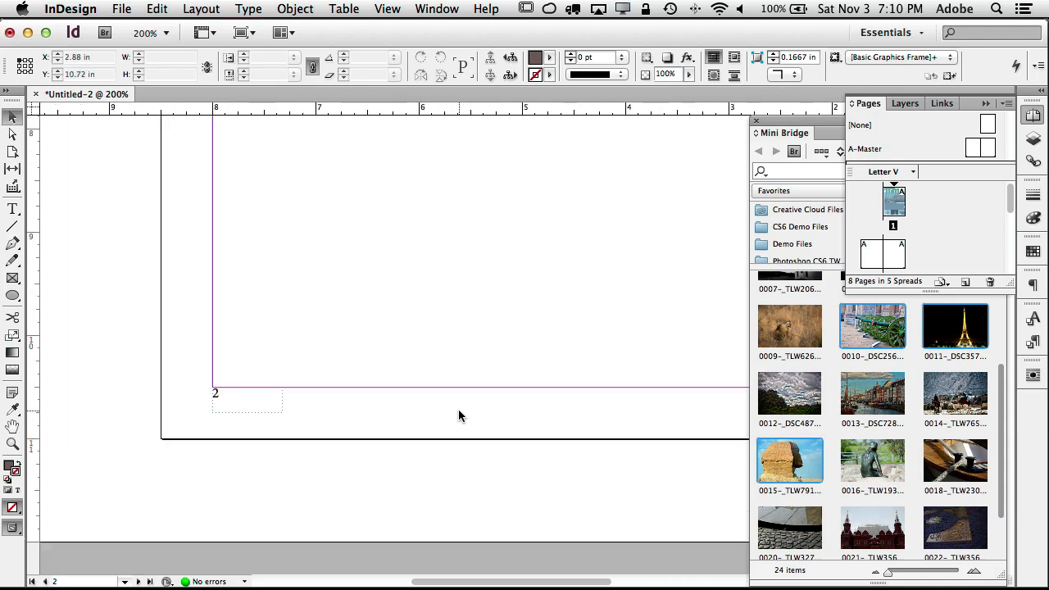
scroll(458, 410, up, 3)
key(super+alt+0)
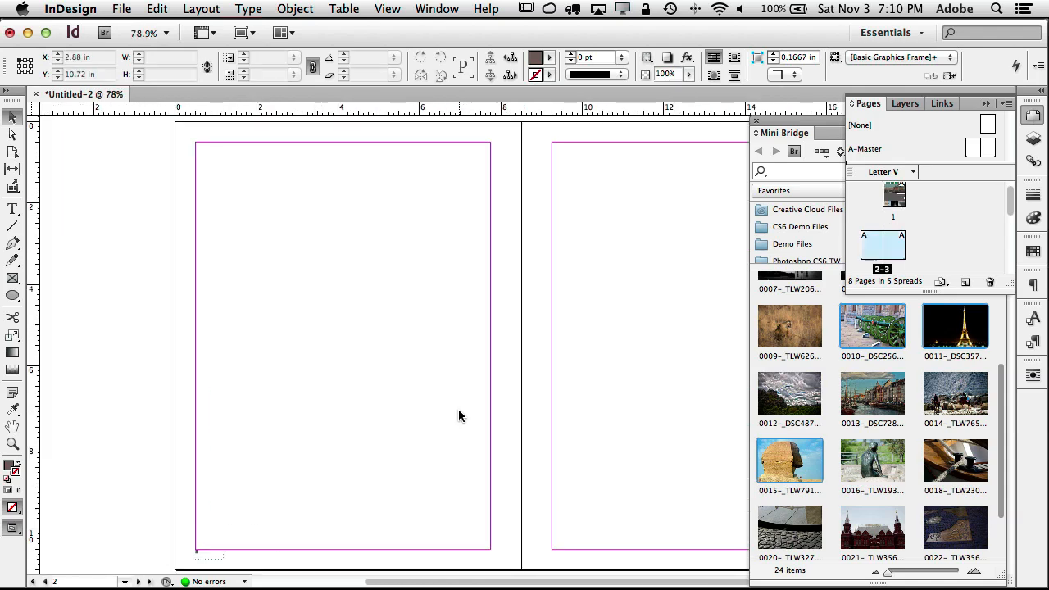
scroll(459, 409, up, 4)
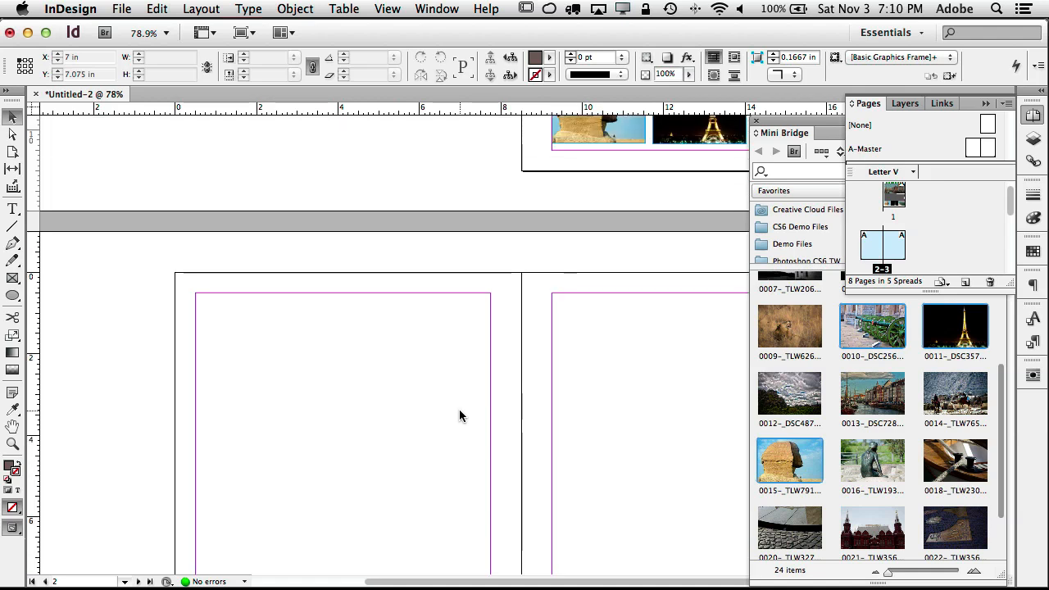
scroll(459, 409, right, 5)
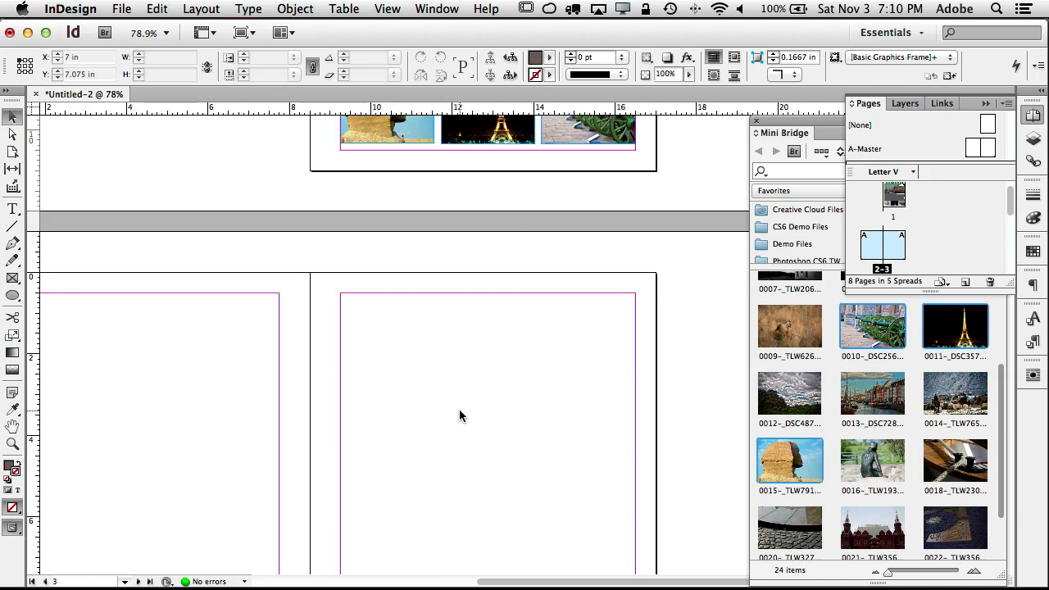
scroll(458, 415, down, 3)
scroll(459, 415, left, 3)
scroll(458, 409, down, 2)
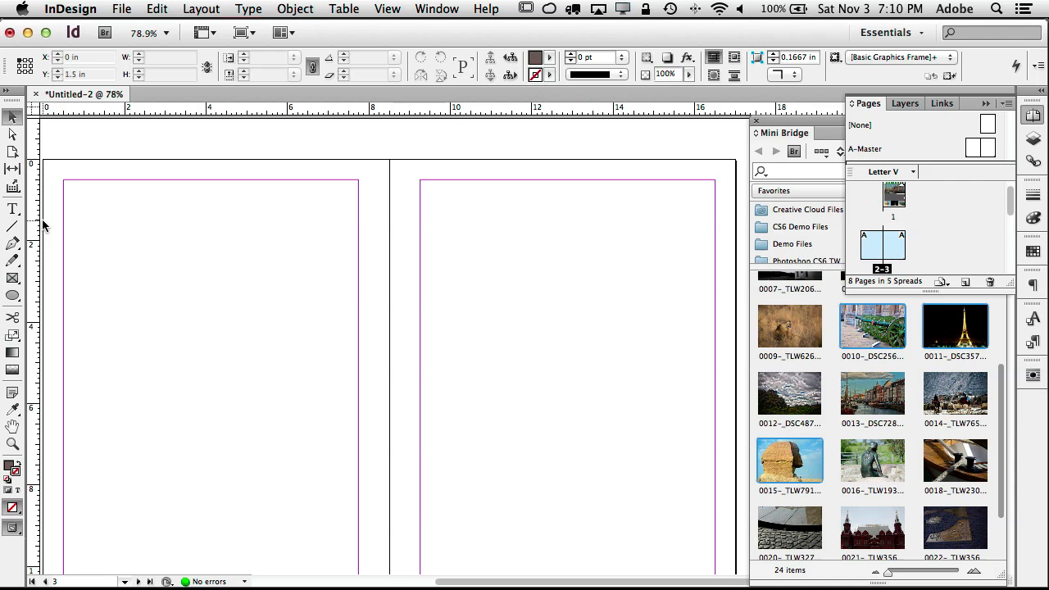
scroll(44, 225, left, 4)
scroll(44, 225, down, 2)
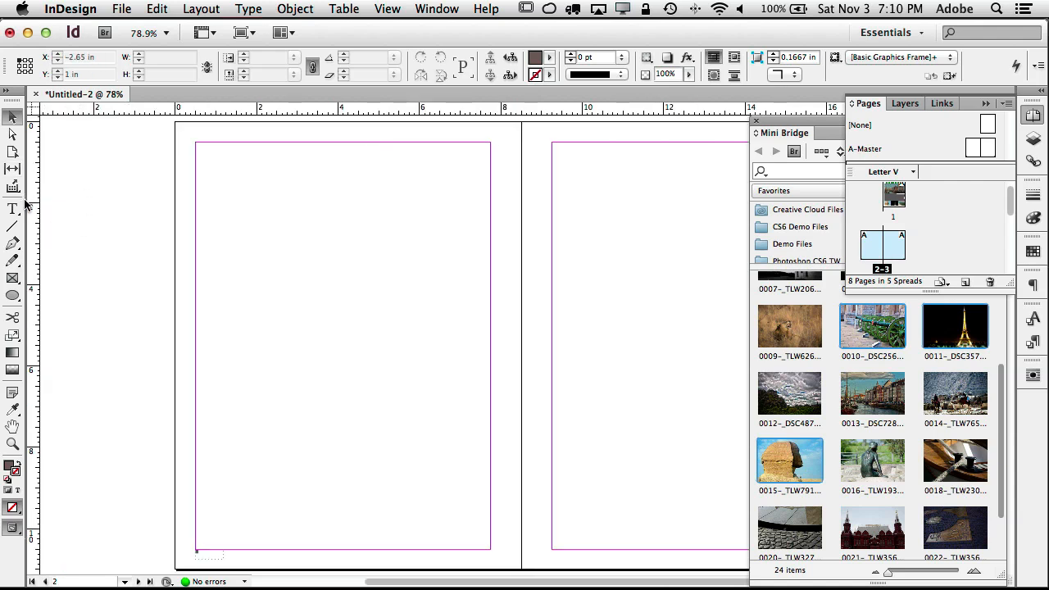
Step: Draw a 7.25 × 10 in text frame filling the margins of page 2 and set it to two columns
click(14, 208)
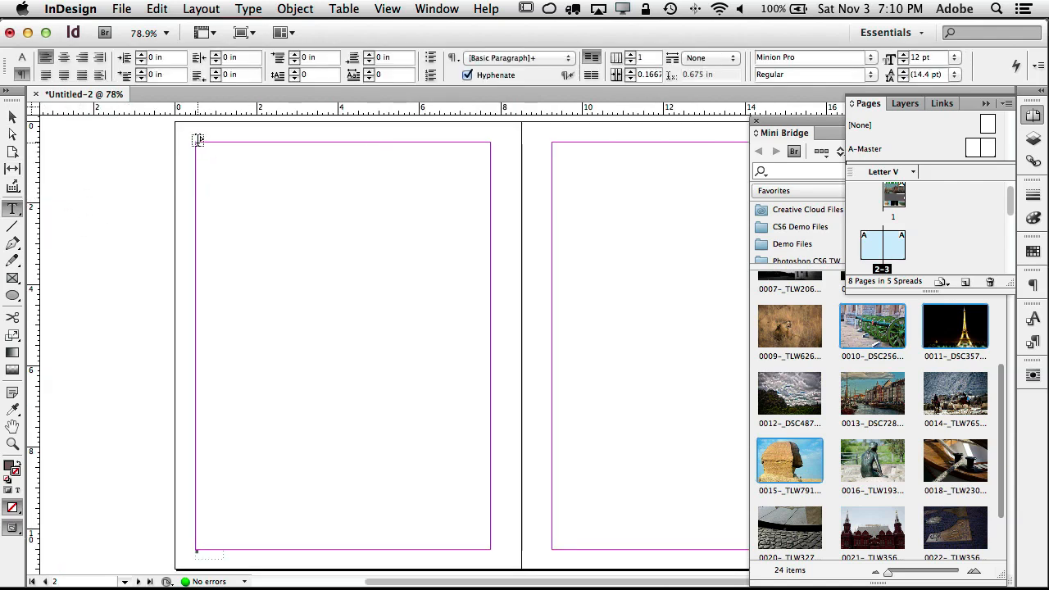
drag(197, 141, 479, 541)
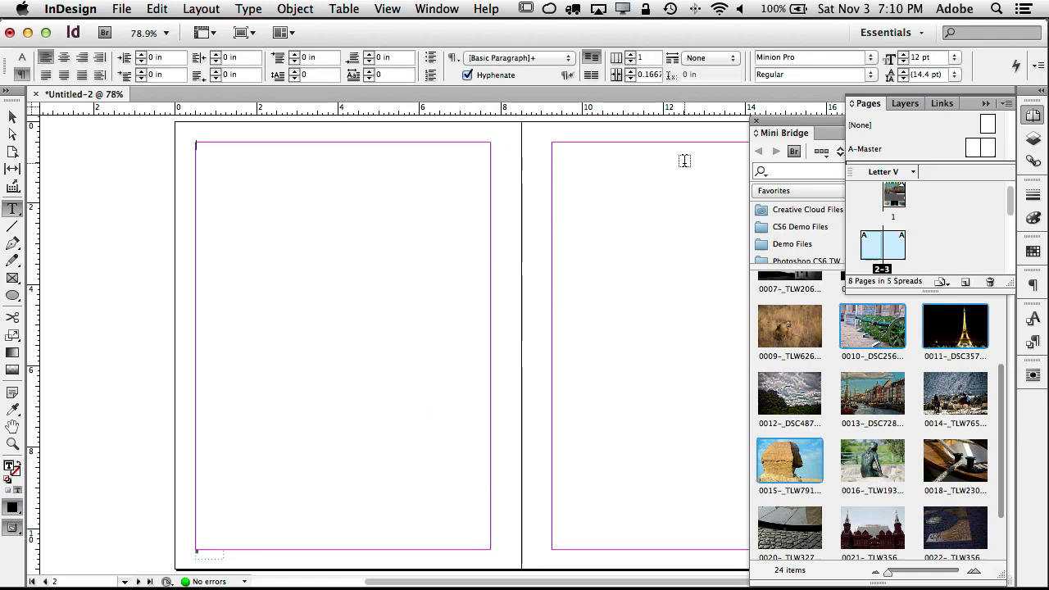
click(12, 117)
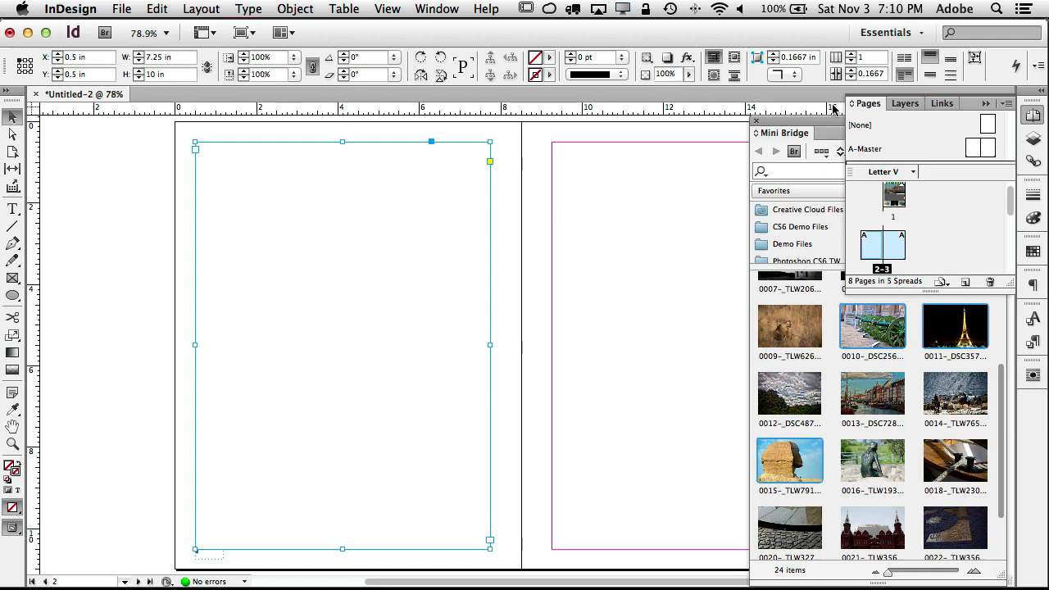
click(850, 55)
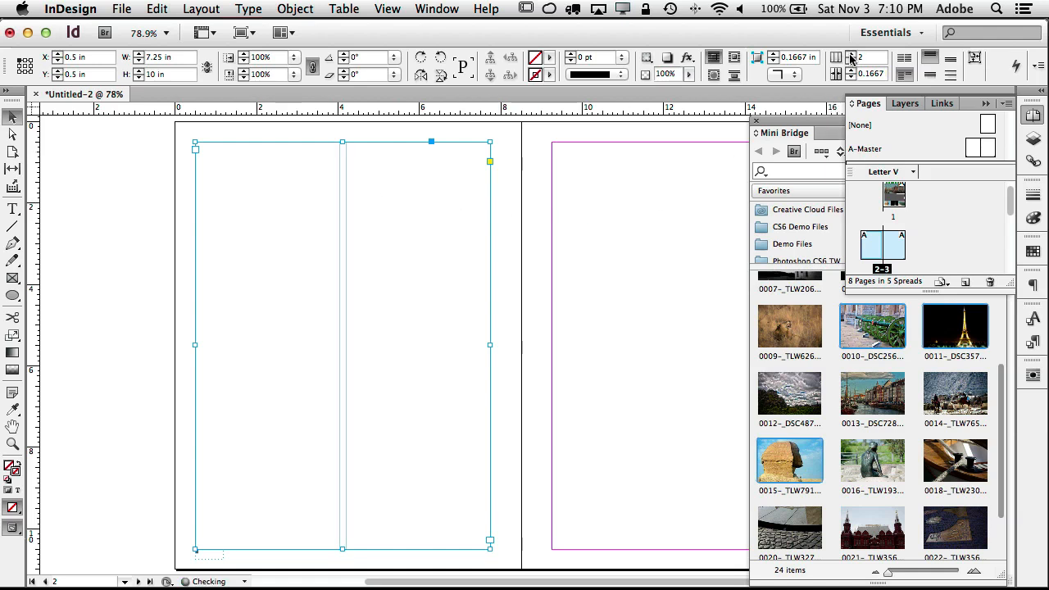
Step: Fill the two-column text frame on page 2 with placeholder text
double_click(267, 172)
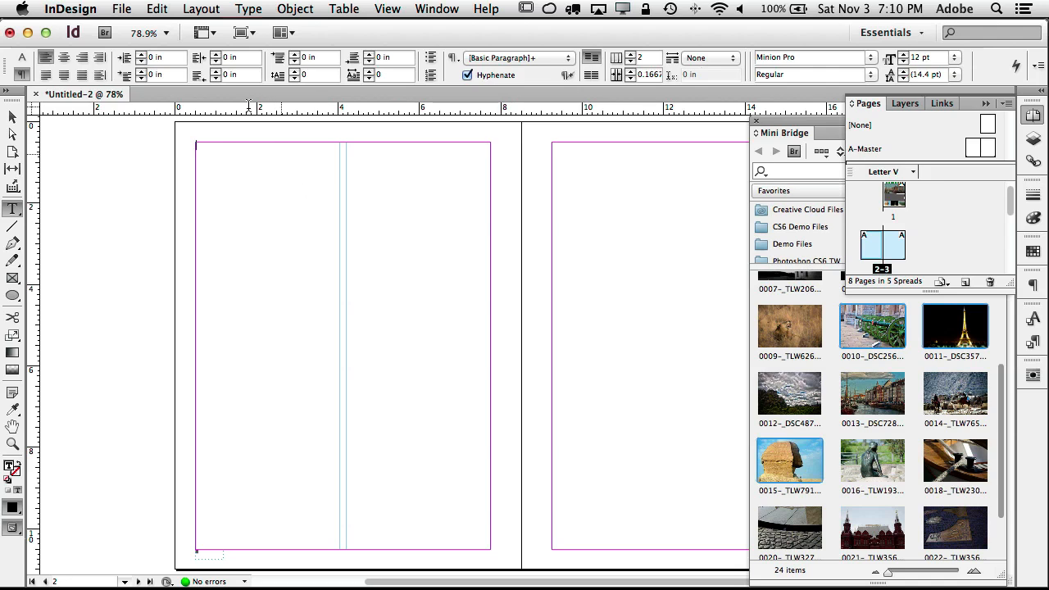
click(247, 9)
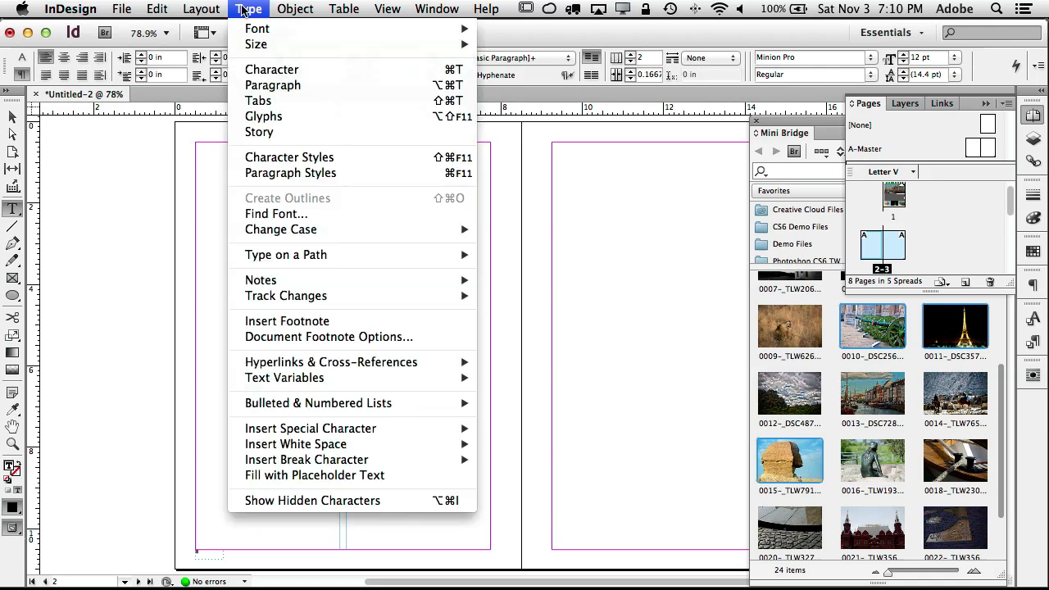
click(346, 475)
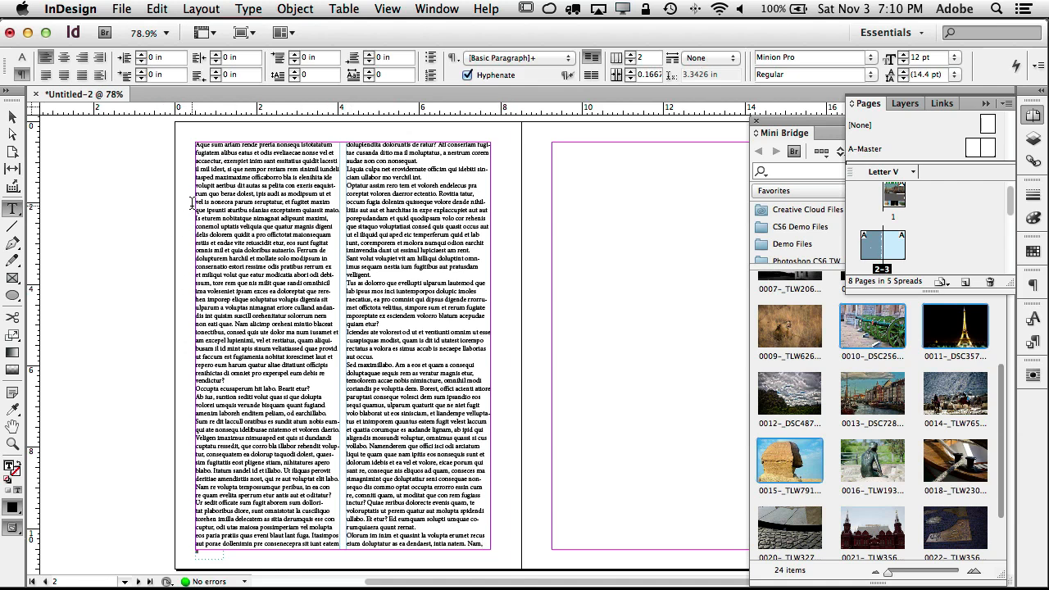
Step: Lower the two-column frame's top edge to Y 1.625 in and flow the story's start into a threaded 7.25 × 0.875 in frame above it
click(12, 117)
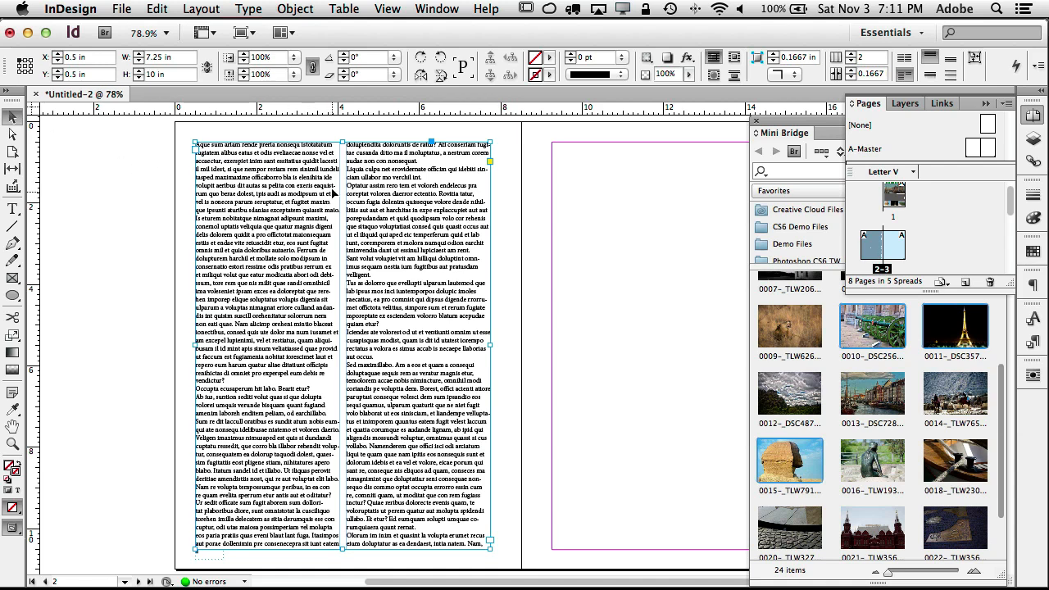
drag(343, 142, 344, 181)
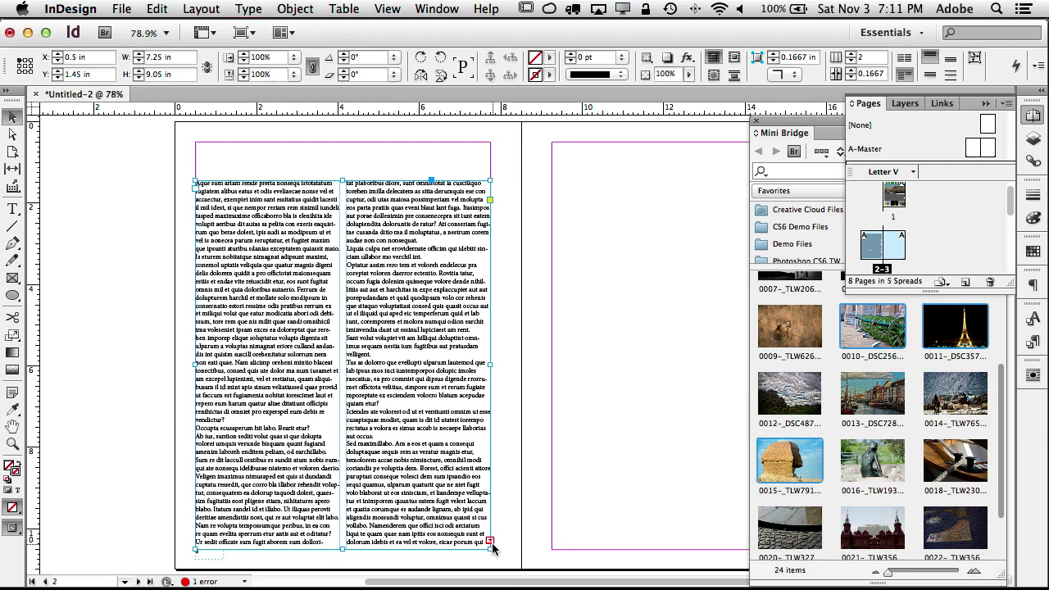
mouse_move(343, 178)
mouse_down()
mouse_move(343, 141)
mouse_move(343, 189)
mouse_up()
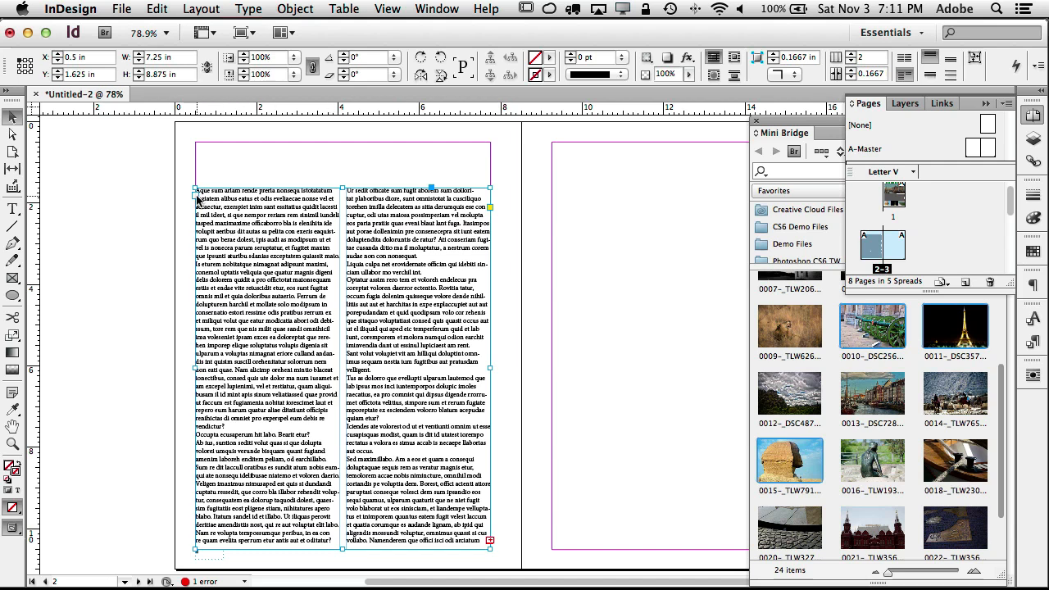
click(197, 198)
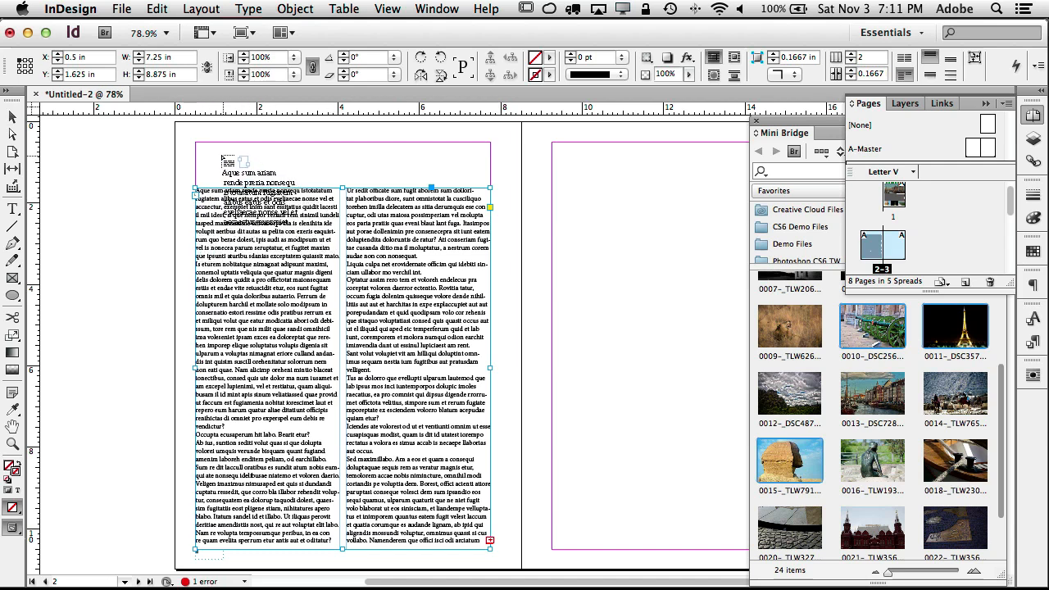
drag(196, 143, 476, 174)
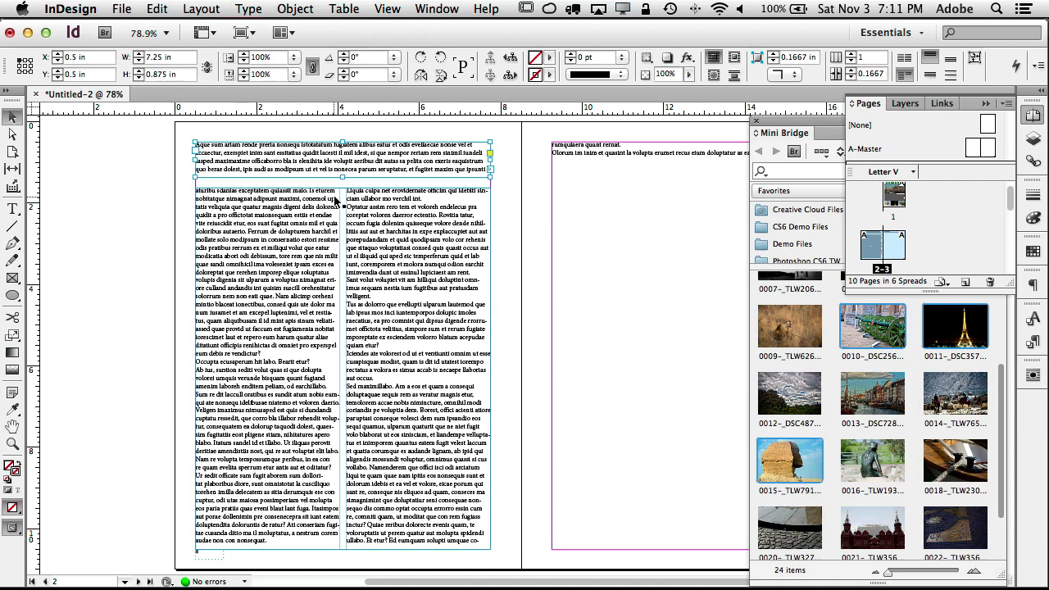
Step: Delete the text frame added on page 3 for the overflowing text
scroll(489, 191, right, 3)
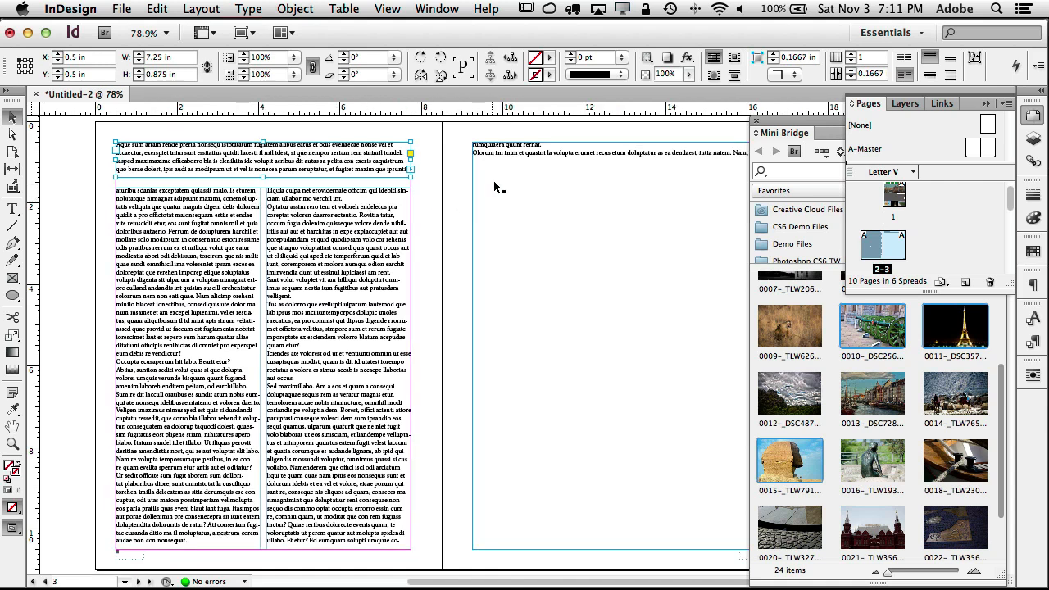
click(492, 176)
key(Delete)
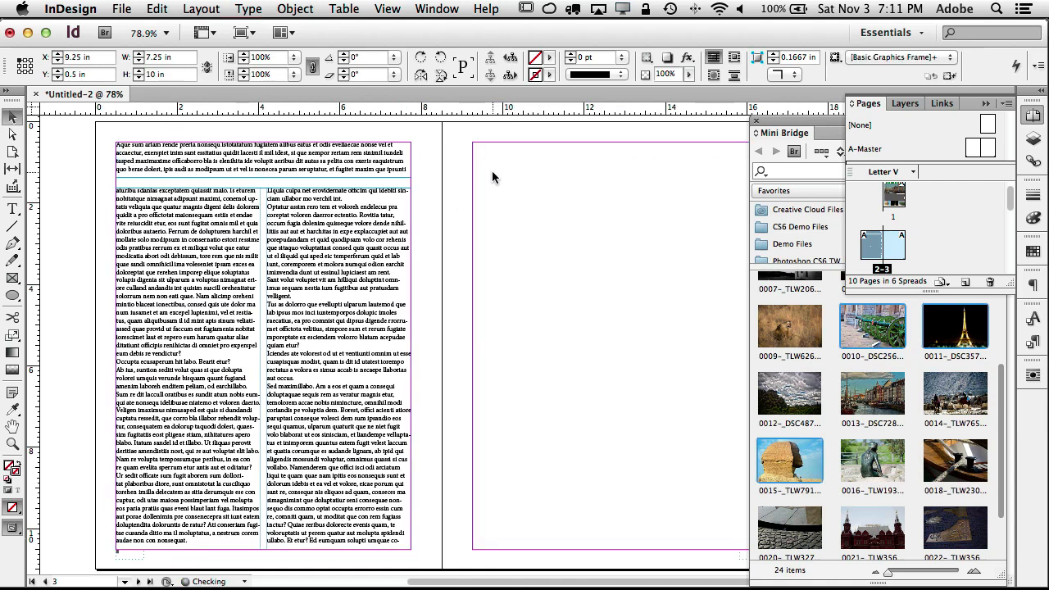
Step: Examine the threaded frames on page 2 and the frame on page 4 where the story continues
click(233, 154)
click(302, 250)
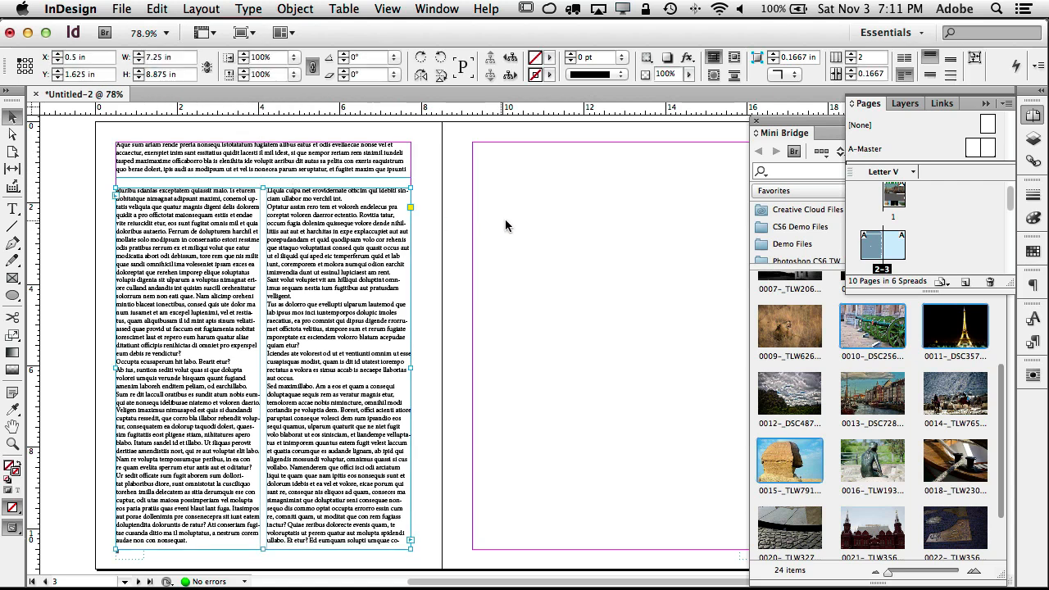
click(447, 227)
scroll(411, 230, down, 5)
scroll(409, 227, up, 3)
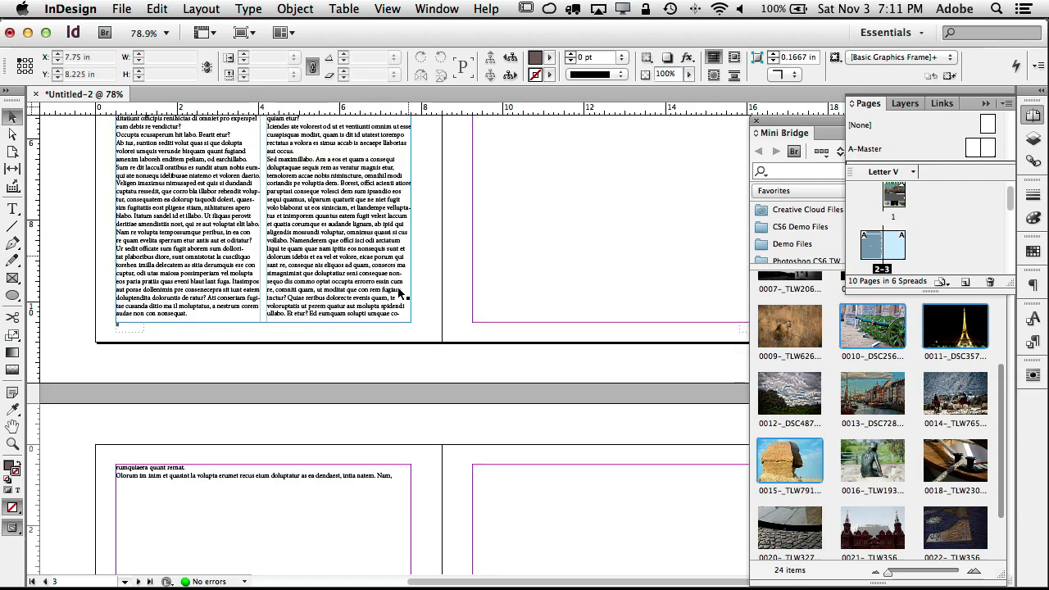
click(325, 480)
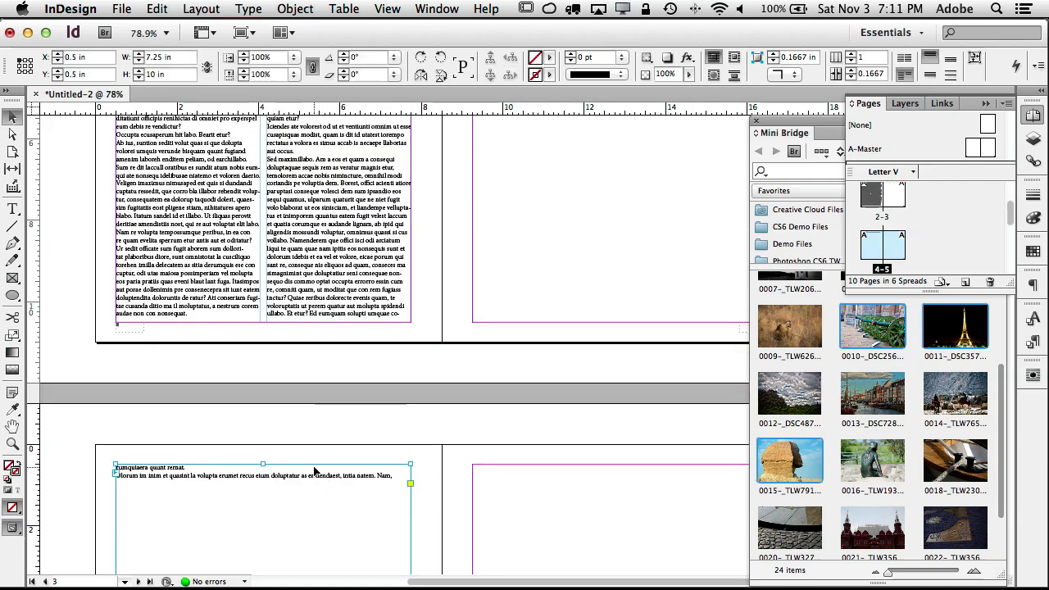
click(409, 320)
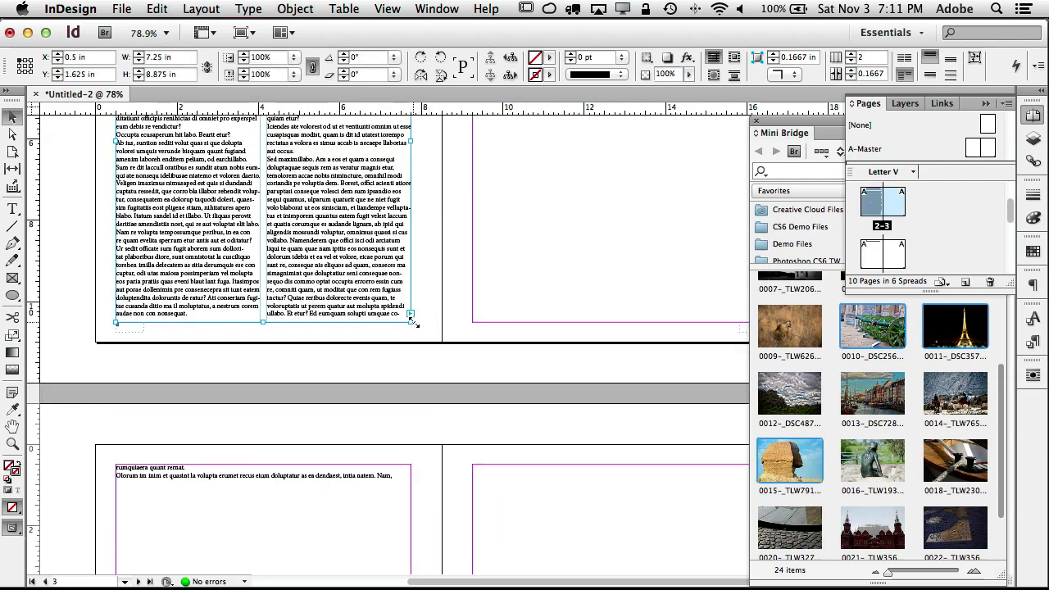
Step: Break the text thread that runs from the two-column frame on page 2 to the frame on page 4
click(410, 314)
click(414, 299)
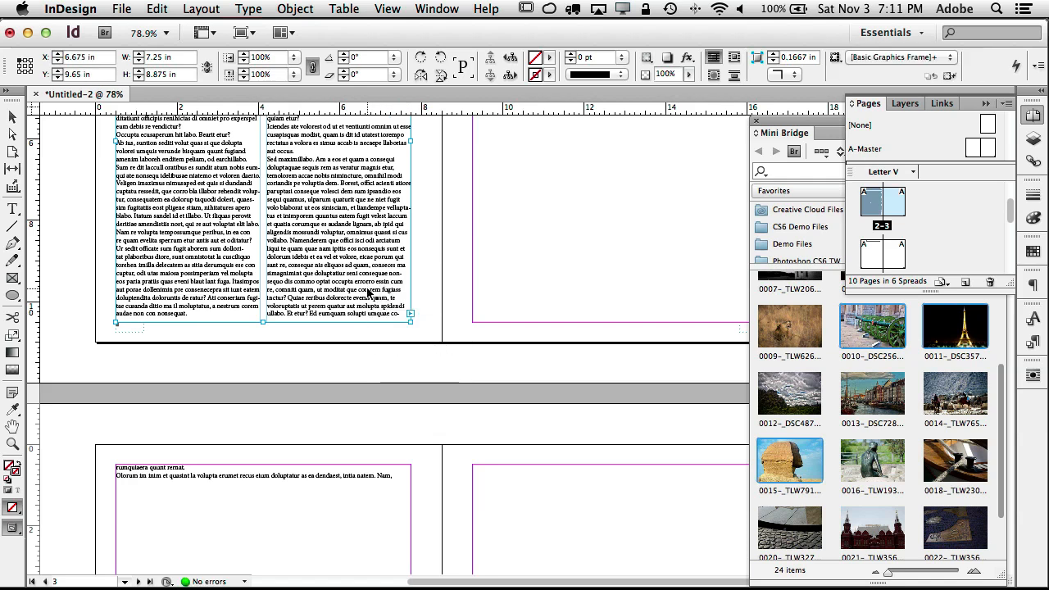
scroll(435, 267, up, 5)
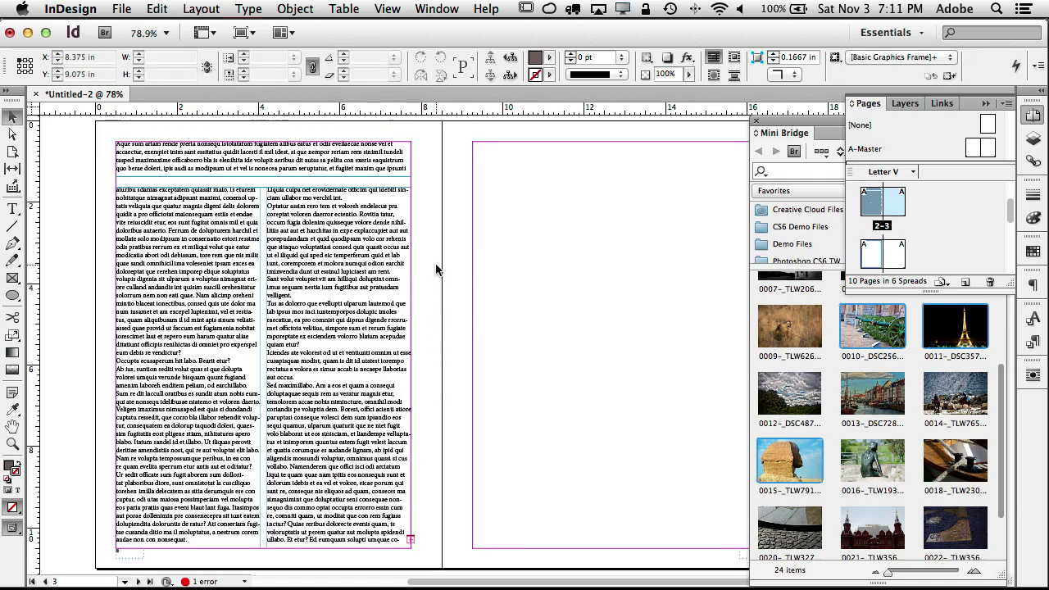
Step: Add the line "Welcome to my world" above the story on page 2 and apply the Headline paragraph style to it
click(263, 170)
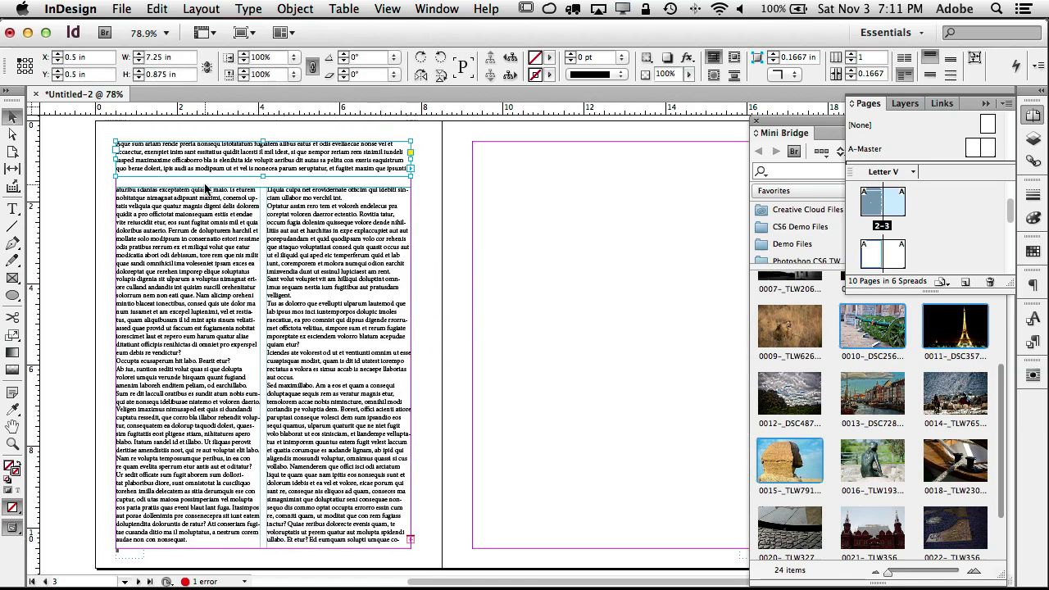
double_click(148, 154)
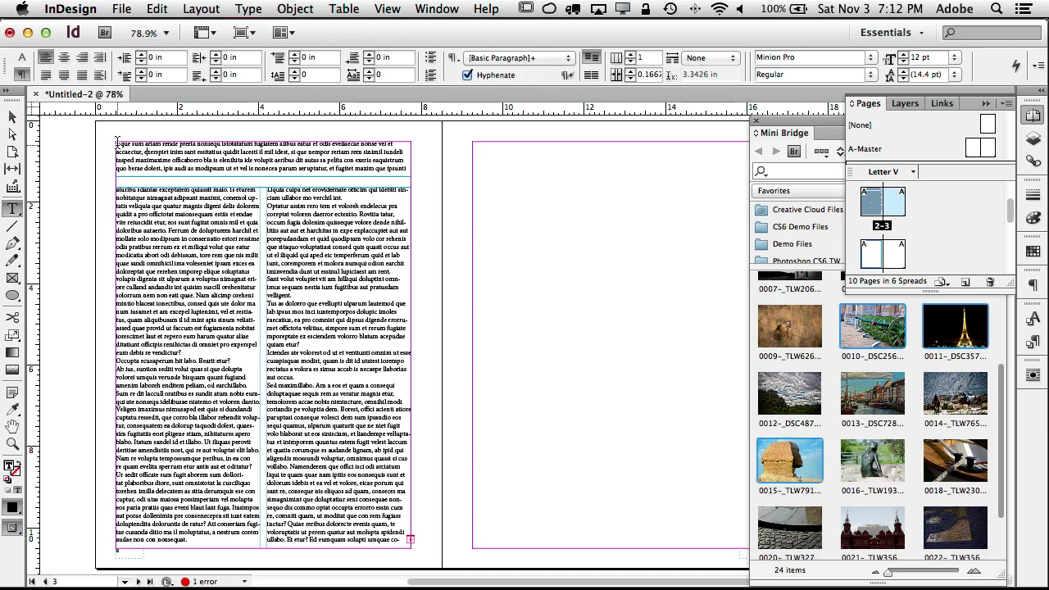
key(Return)
key(Return)
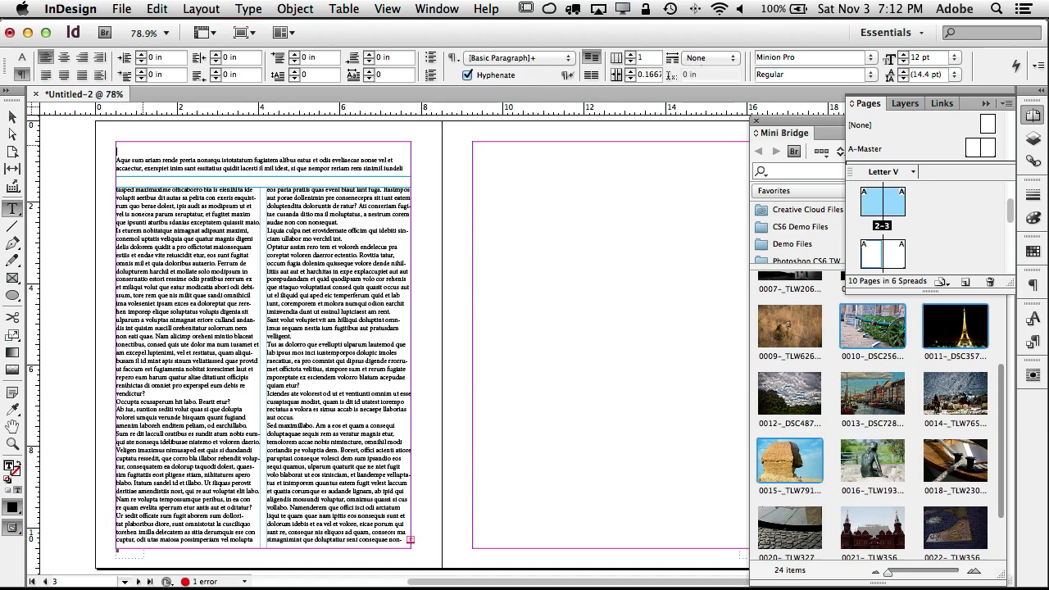
text(Wel)
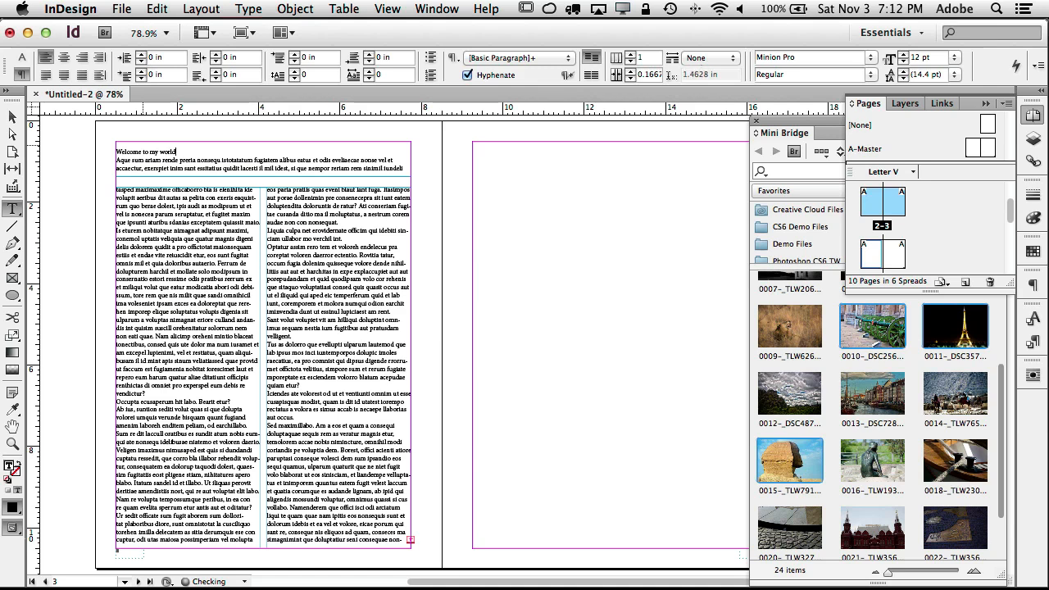
click(1031, 344)
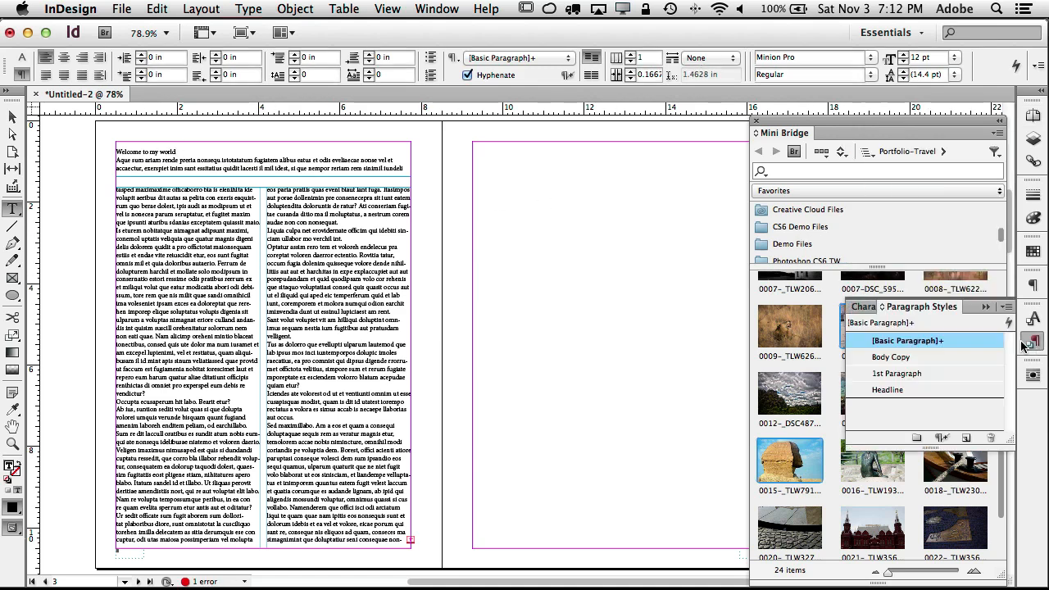
click(898, 391)
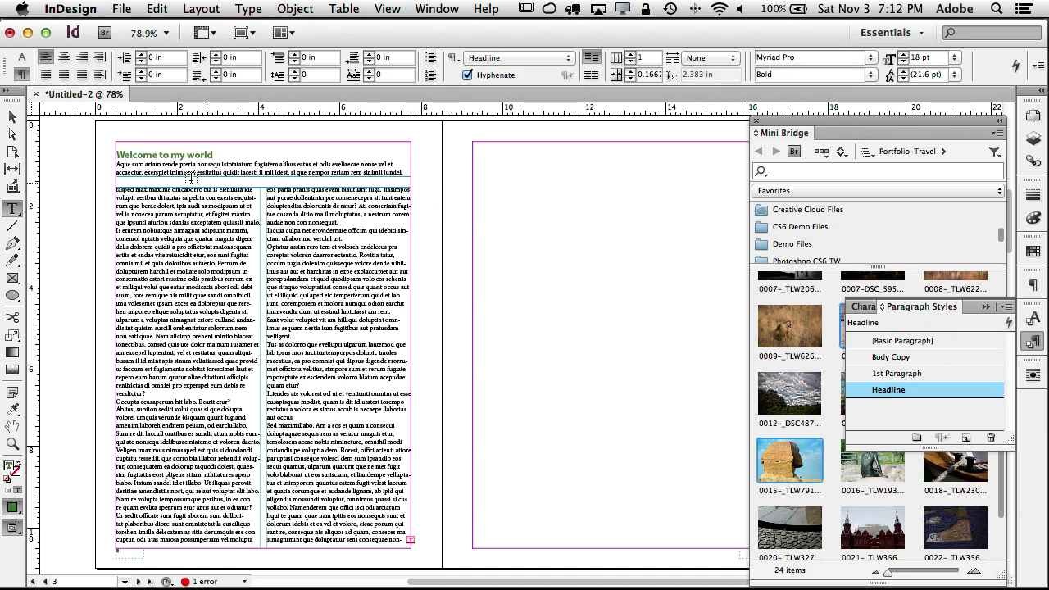
Step: Apply the Body Copy paragraph style to all the story text below the headline, including its last paragraph
drag(117, 163, 435, 506)
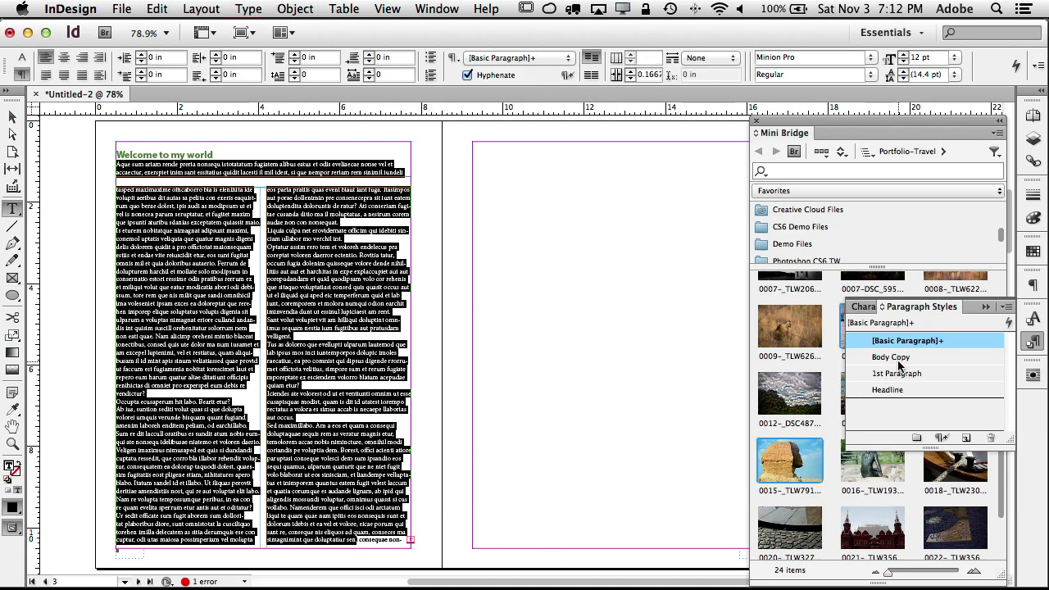
click(896, 359)
click(321, 326)
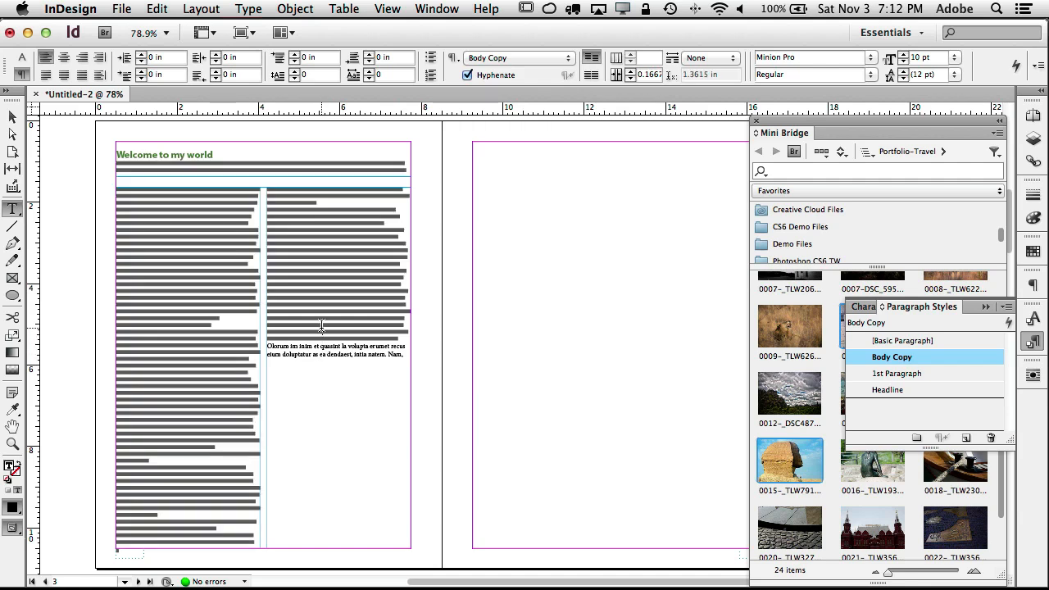
drag(321, 326, 331, 369)
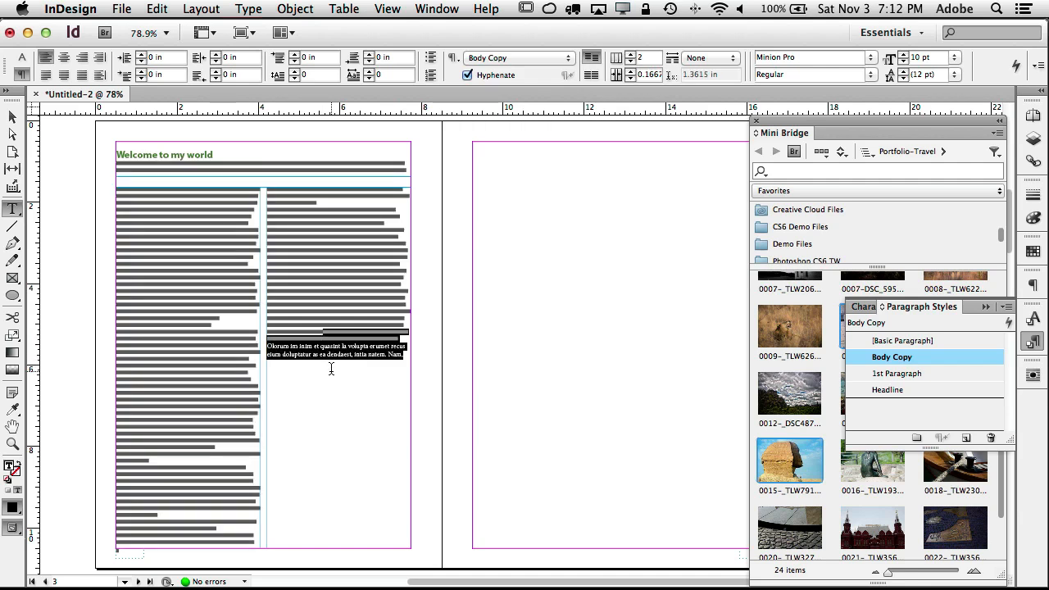
click(899, 359)
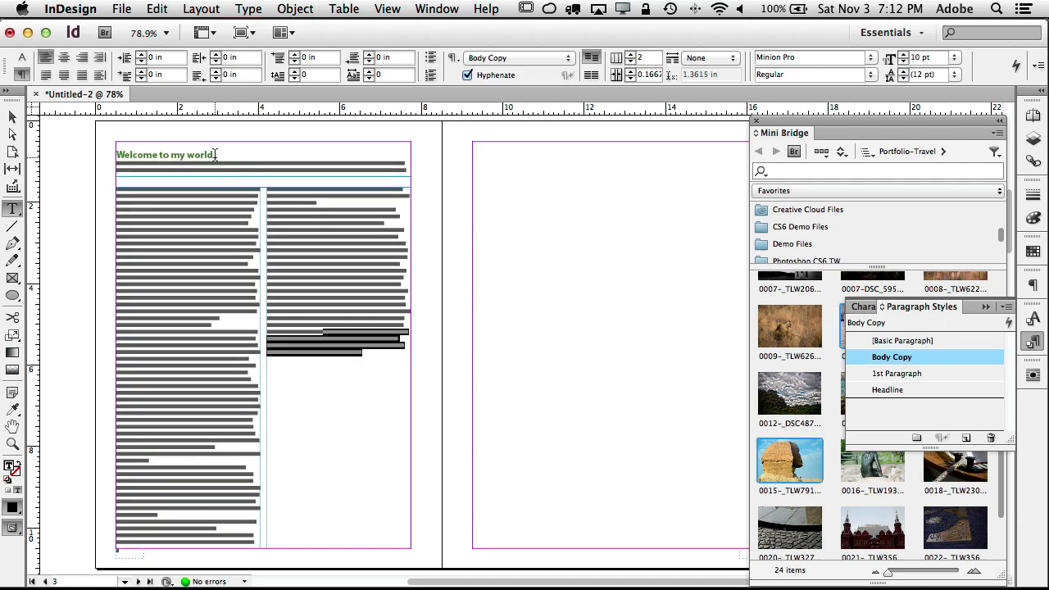
Step: Shorten the headline frame on page 2 to a height of 0.69 in by raising its lower edge
scroll(215, 154, up, 5)
scroll(374, 320, up, 1)
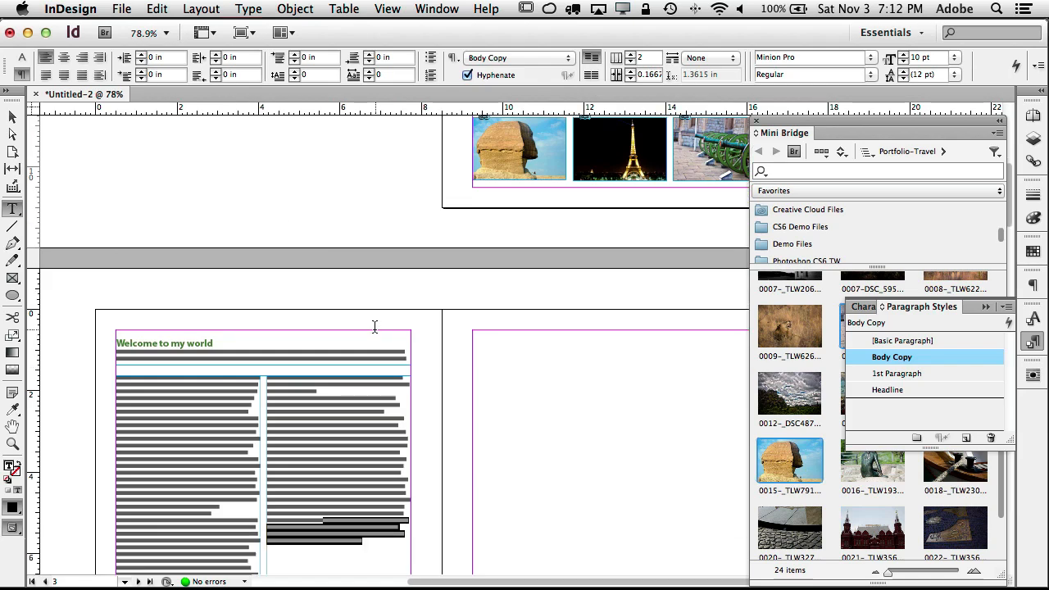
key(super+2)
scroll(353, 309, up, 8)
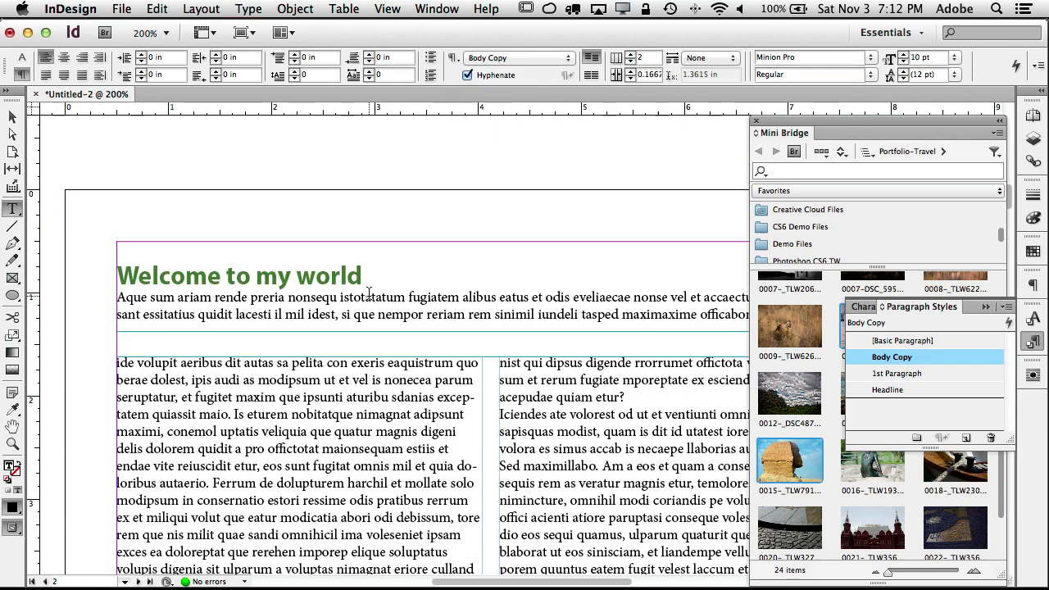
click(364, 276)
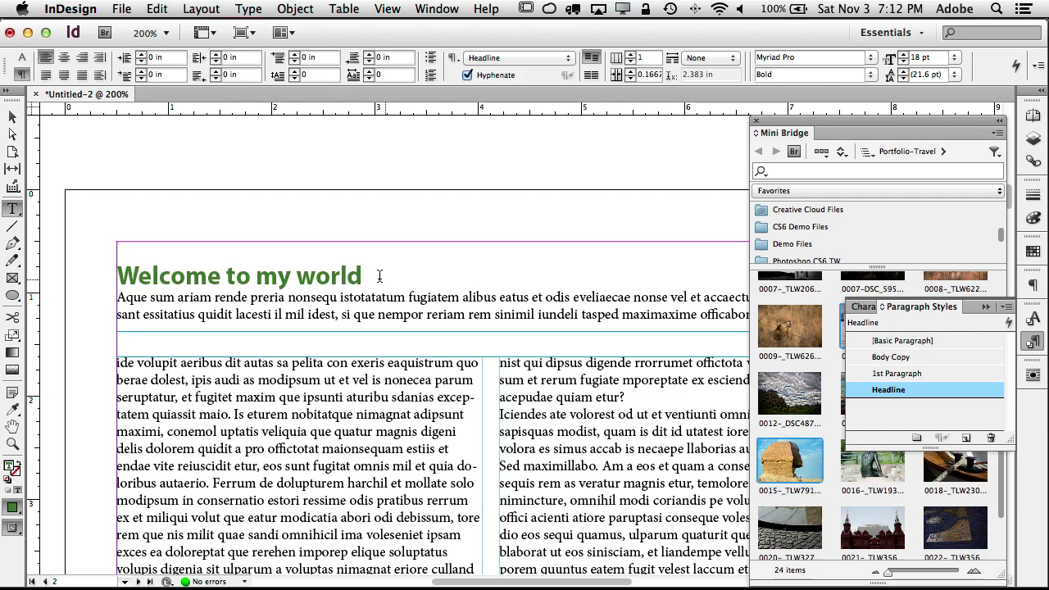
scroll(40, 134, up, 1)
click(13, 119)
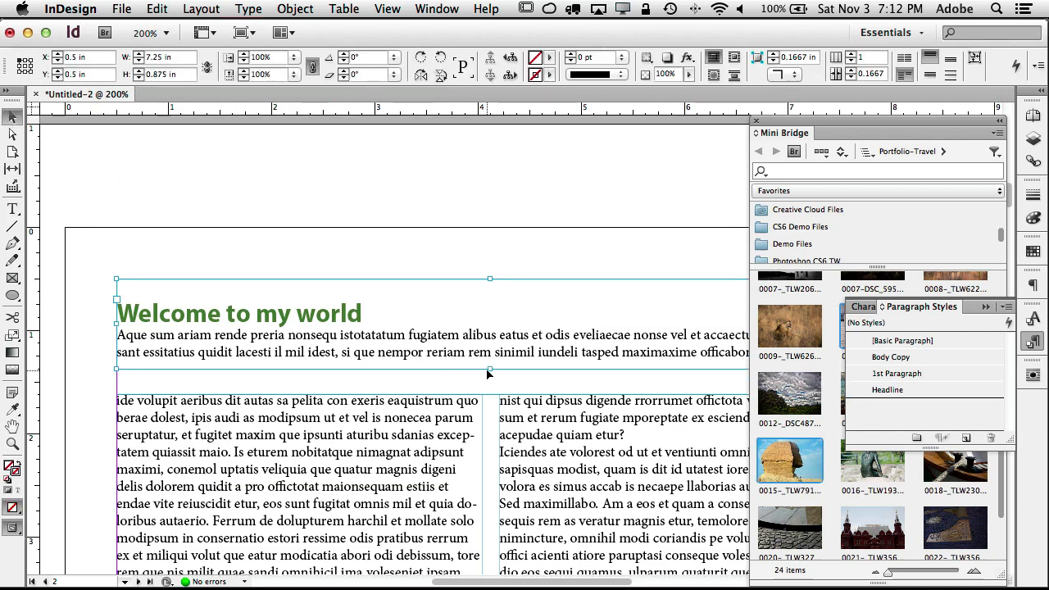
mouse_move(488, 369)
mouse_down()
mouse_move(492, 333)
mouse_move(490, 349)
mouse_up()
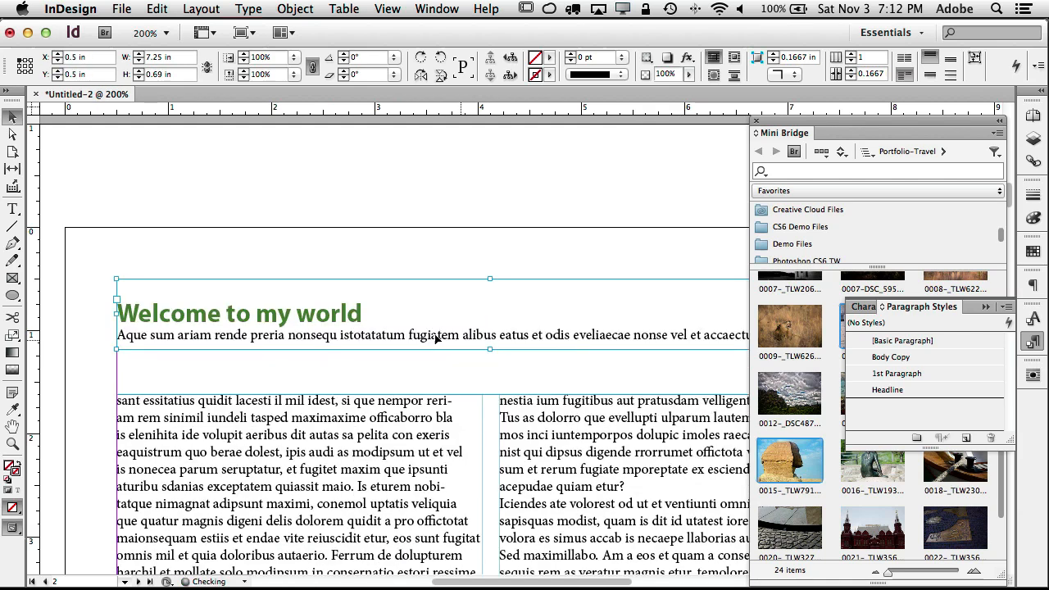
Step: Insert a frame break after the headline and remove the empty paragraph at the start of the two-column frame
double_click(379, 320)
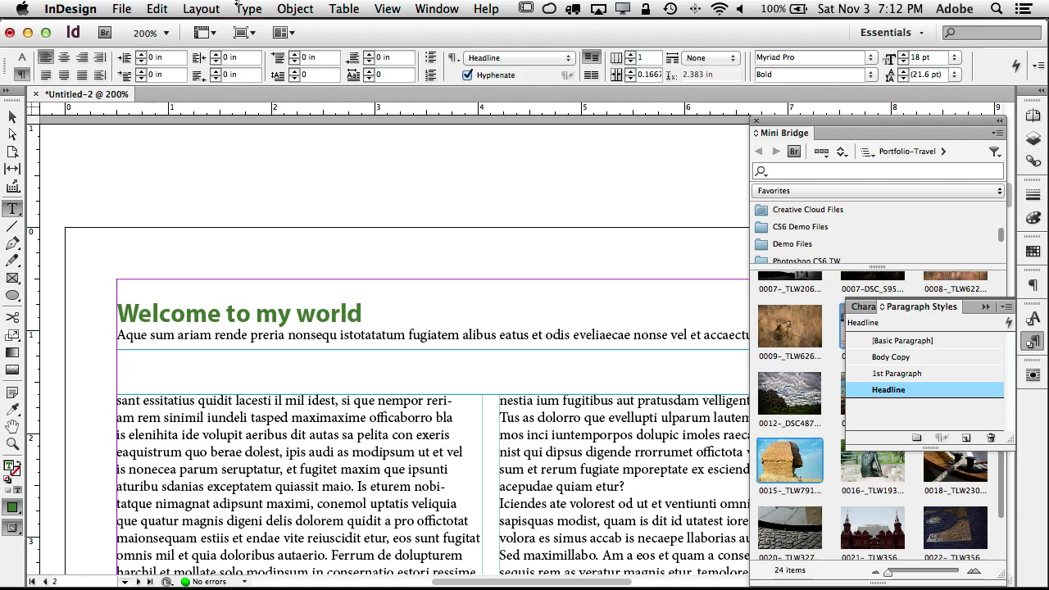
click(238, 7)
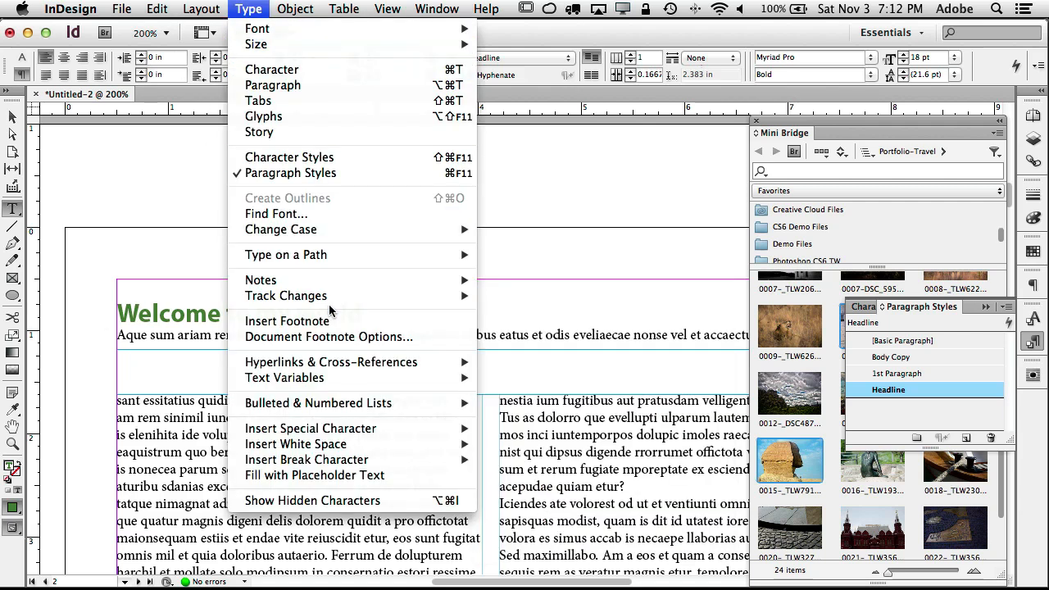
mouse_move(372, 462)
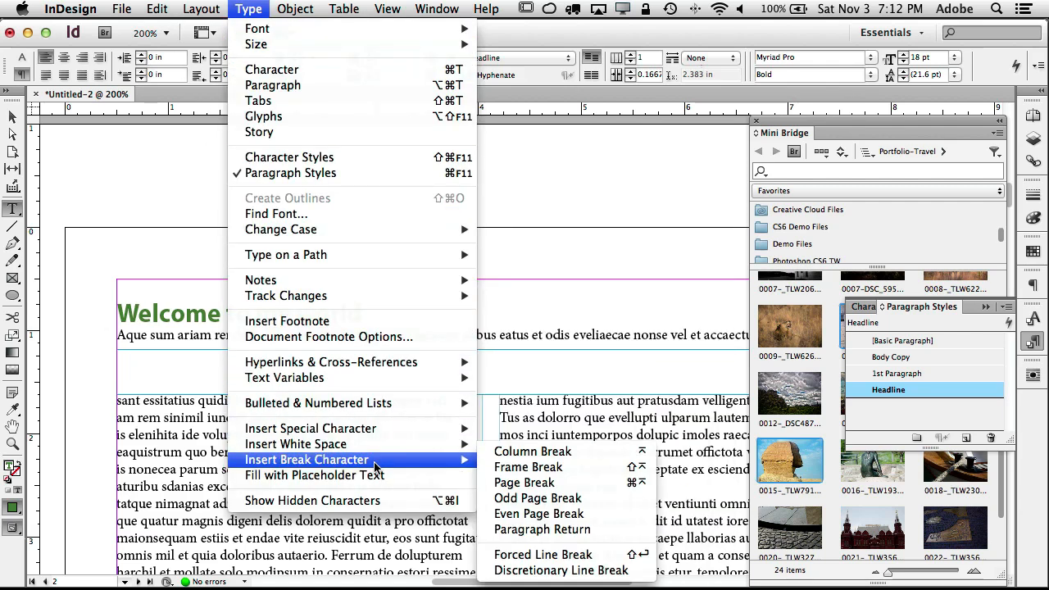
click(507, 468)
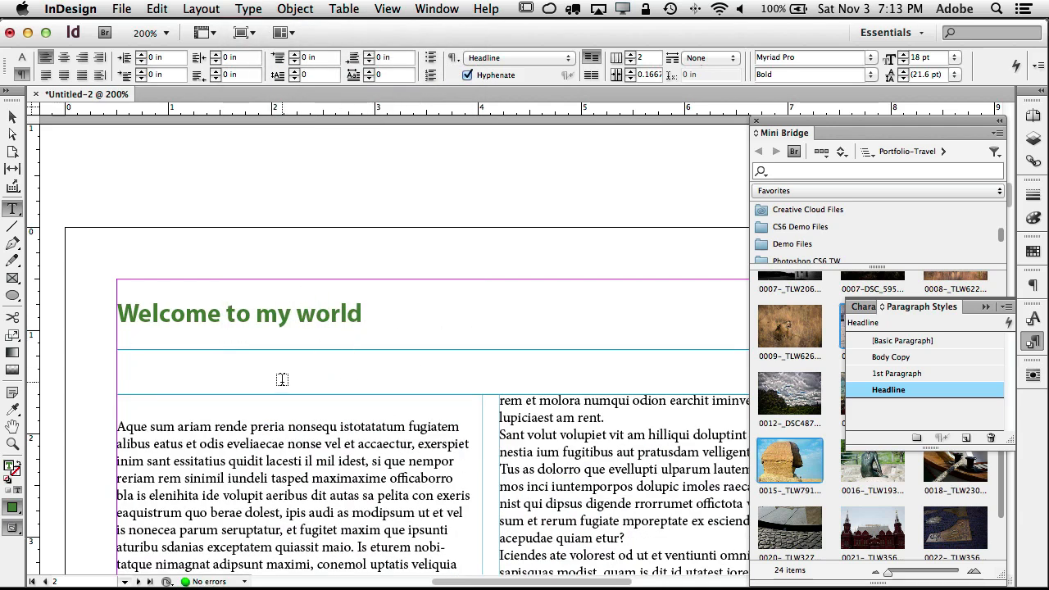
key(Down)
key(BackSpace)
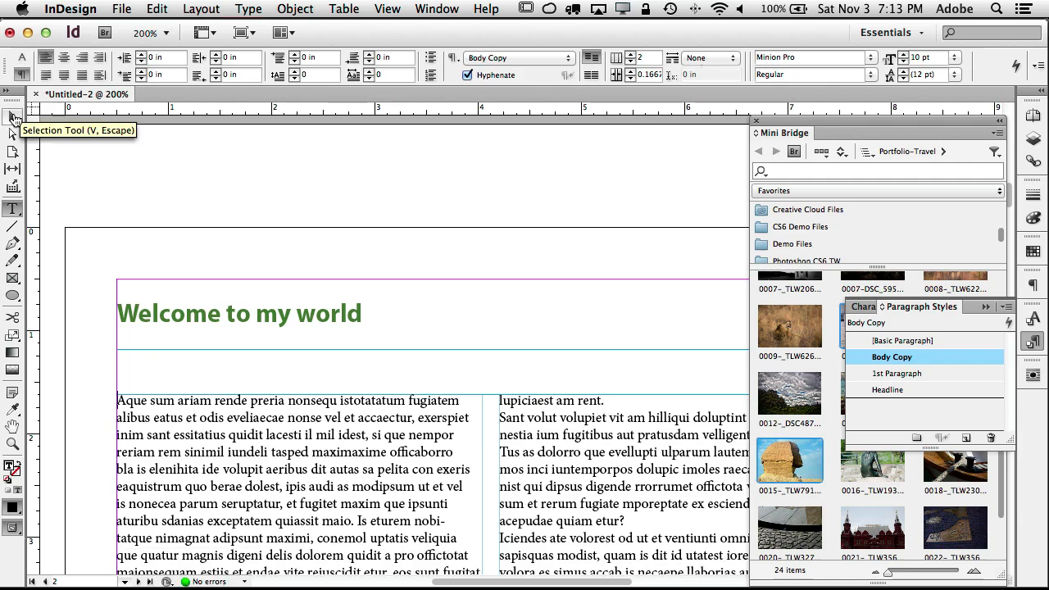
Step: Reduce the headline frame's height to 0.44 in and raise the two-column frame's top edge to Y 1.16 in
click(12, 116)
click(361, 313)
drag(491, 349, 492, 323)
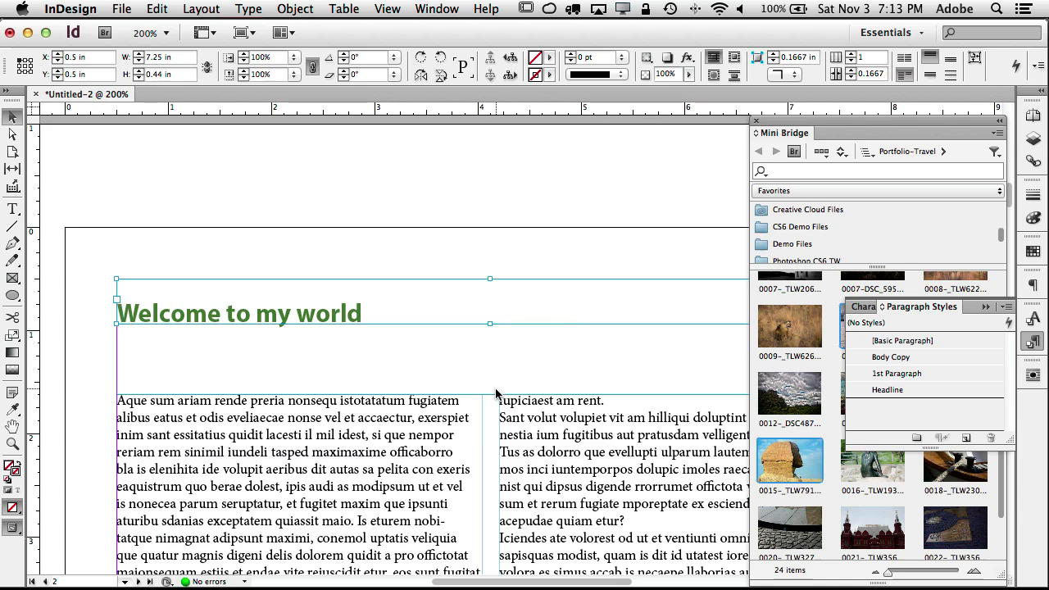
click(494, 396)
drag(490, 395, 489, 347)
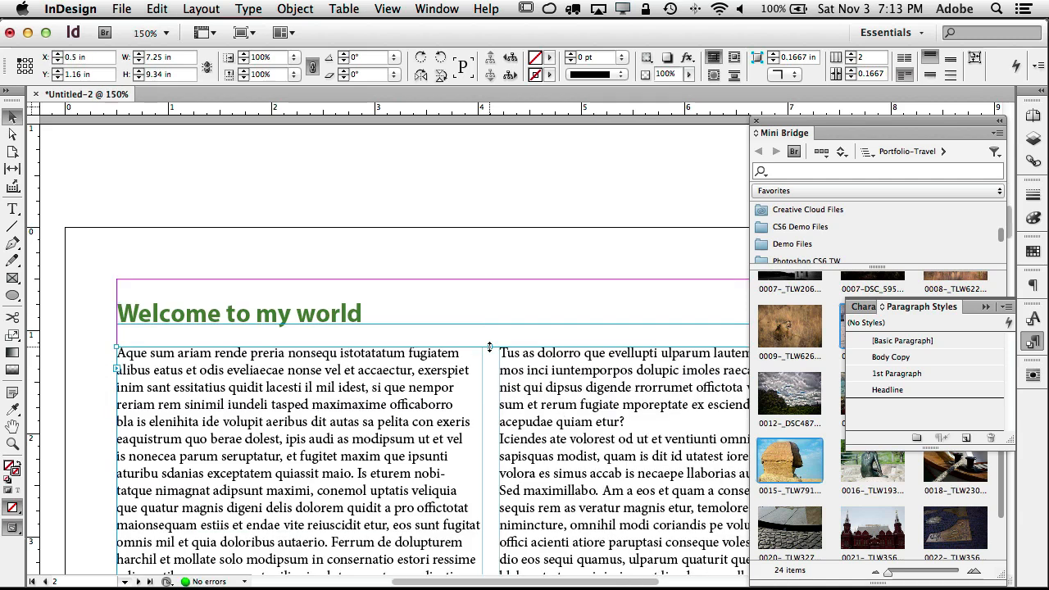
Step: Fill the empty rest of the two-column frame with placeholder text, continuing from the end of the story
key(super+minus)
scroll(524, 345, right, 5)
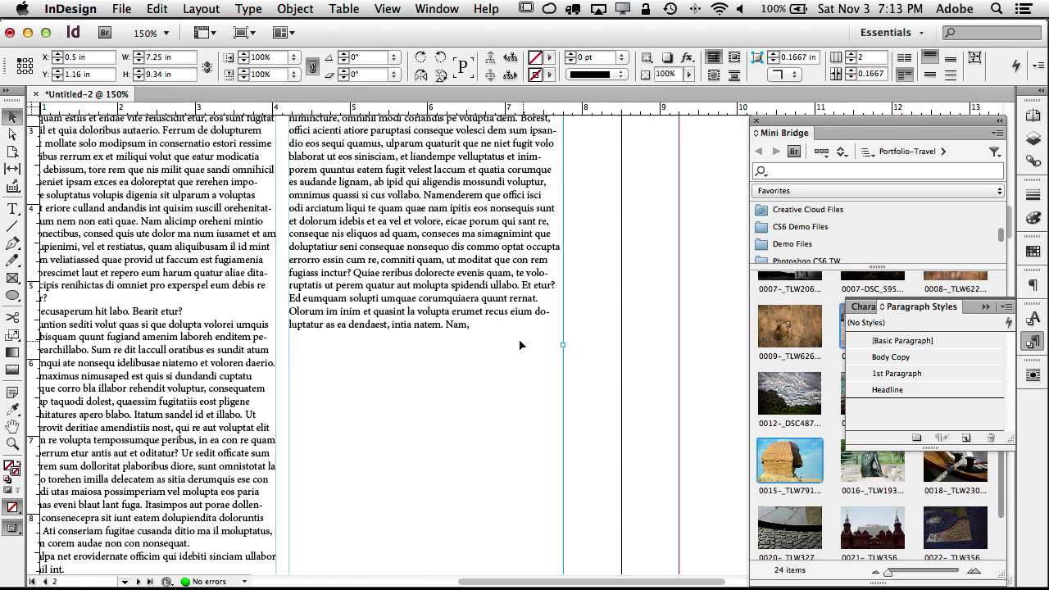
double_click(484, 328)
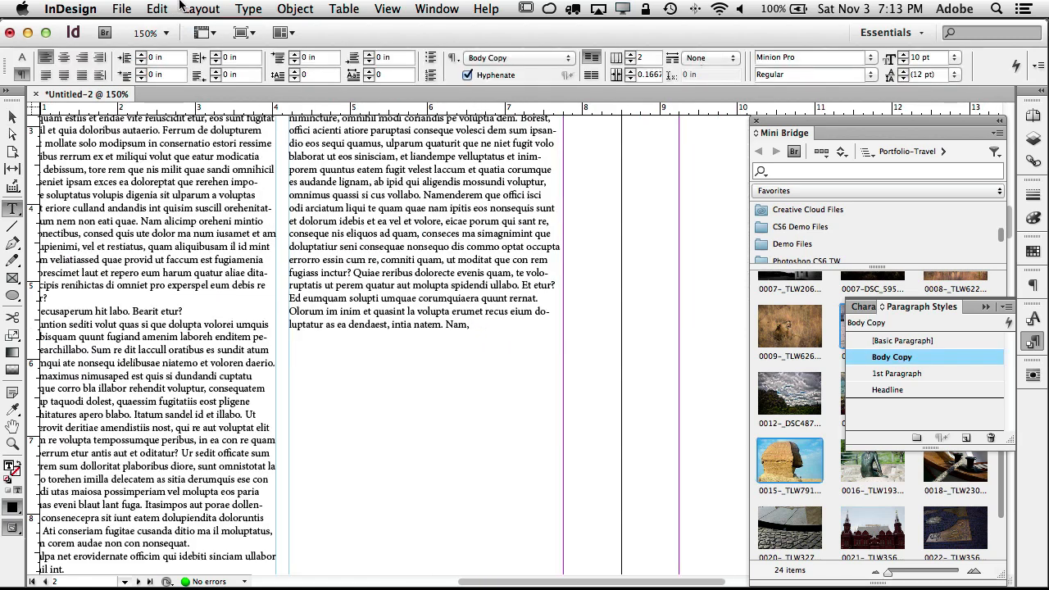
click(247, 10)
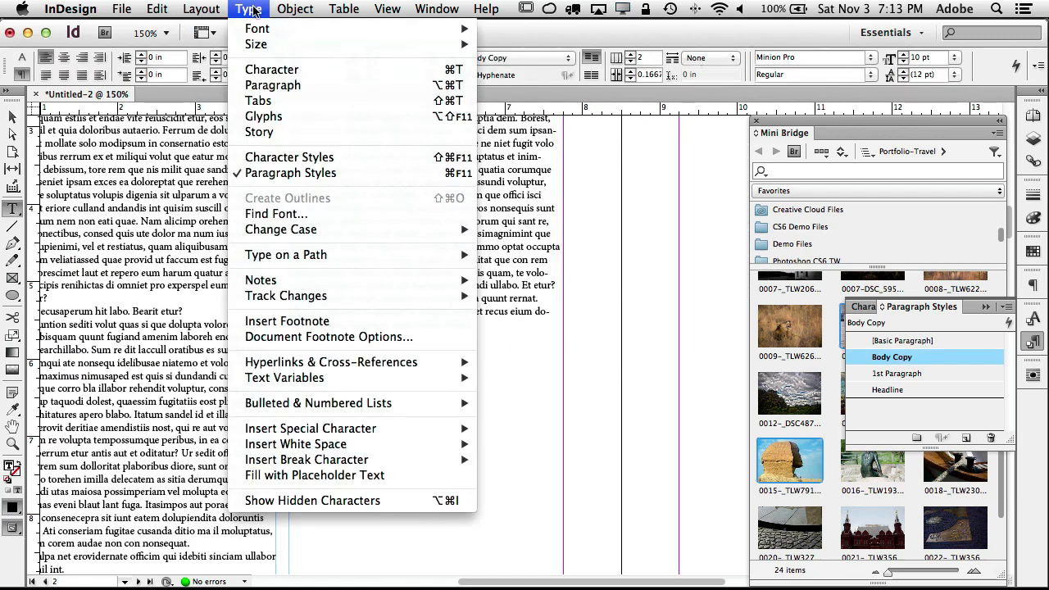
click(340, 475)
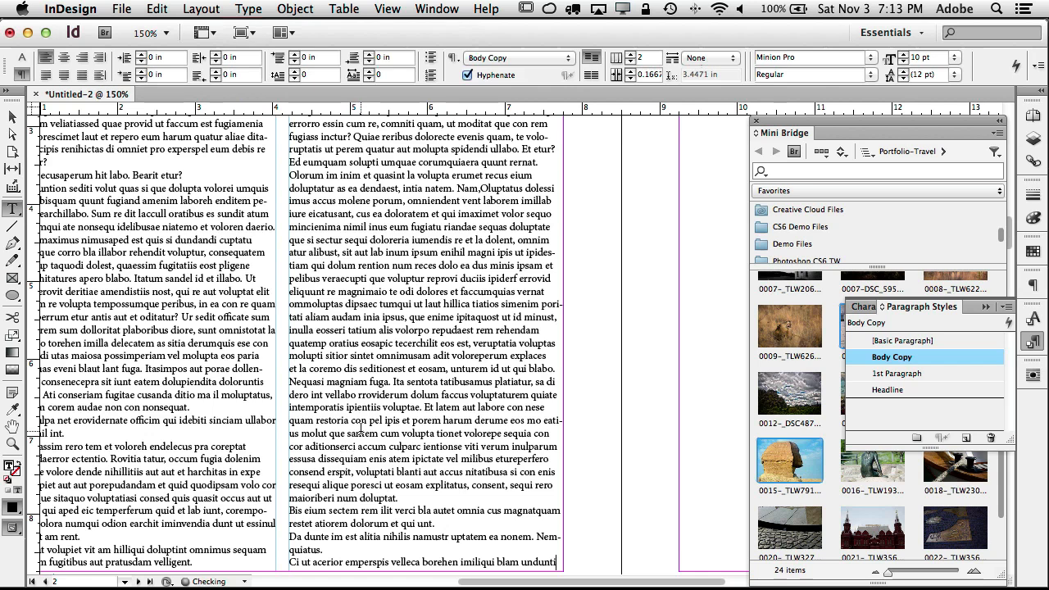
key(super+0)
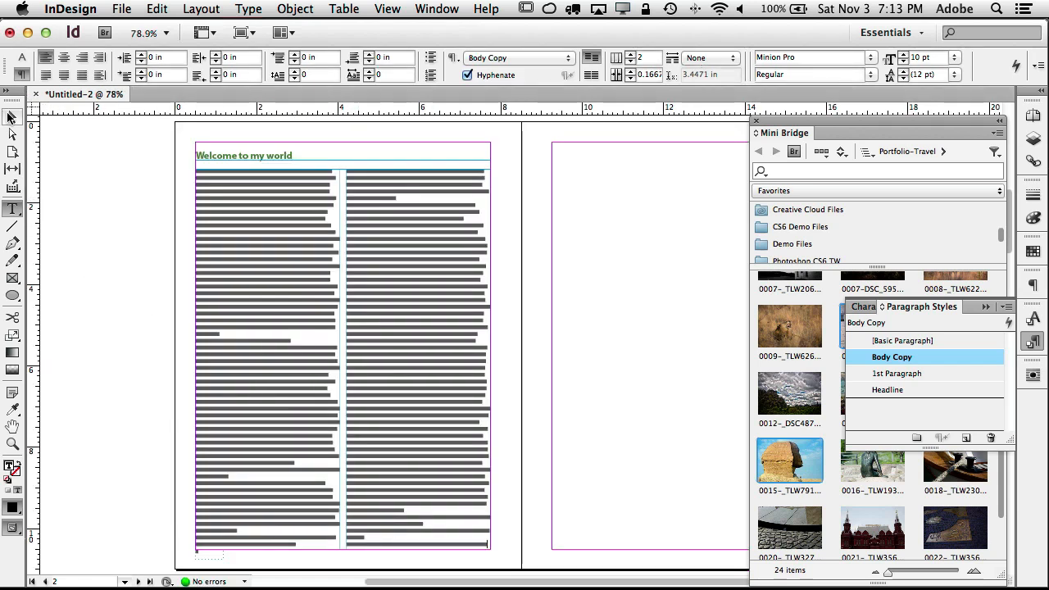
Step: Place IMG_0510.JPG across both text columns on page 2, about 4.74 × 3.15 in, and wrap the text around its bounding box
click(12, 117)
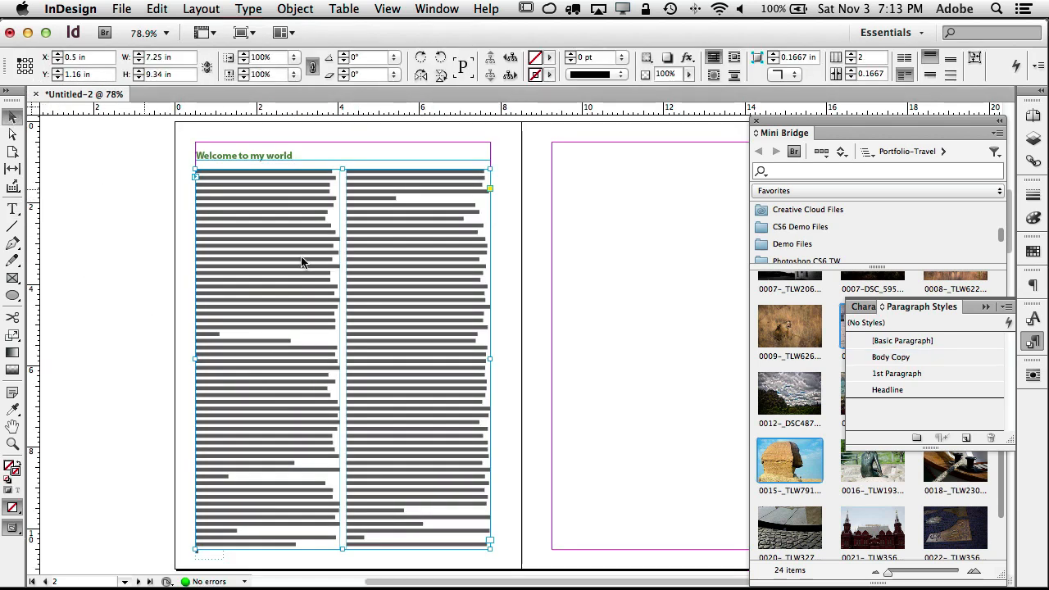
click(984, 308)
scroll(936, 379, down, 3)
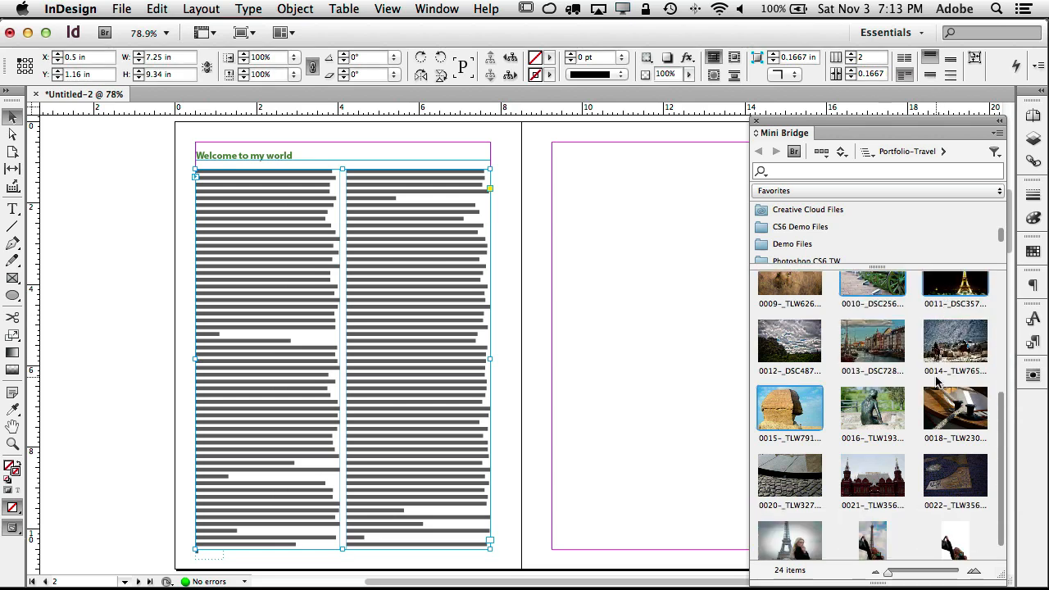
drag(789, 528, 445, 461)
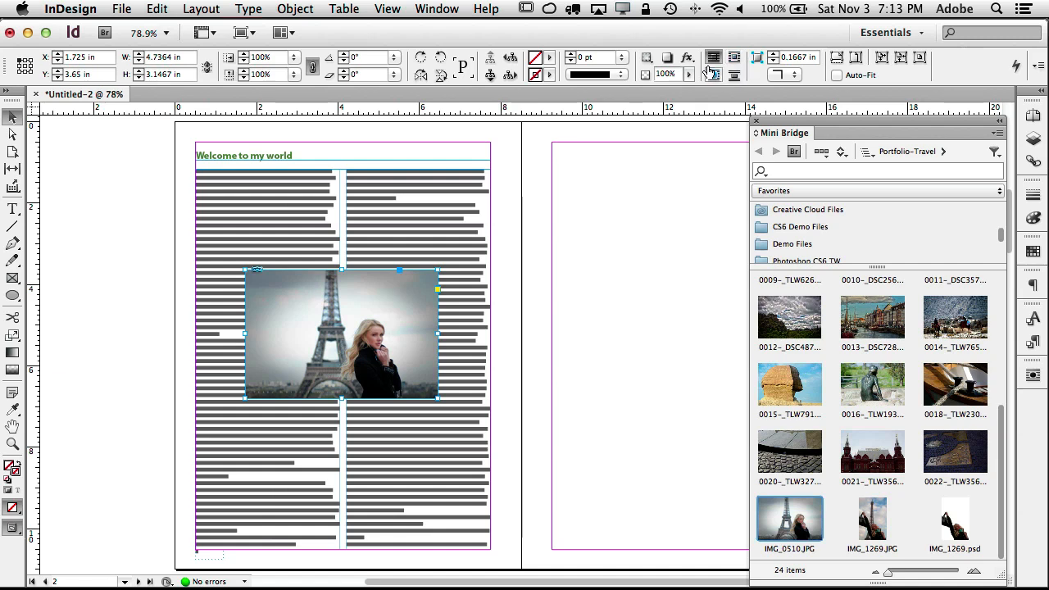
click(733, 58)
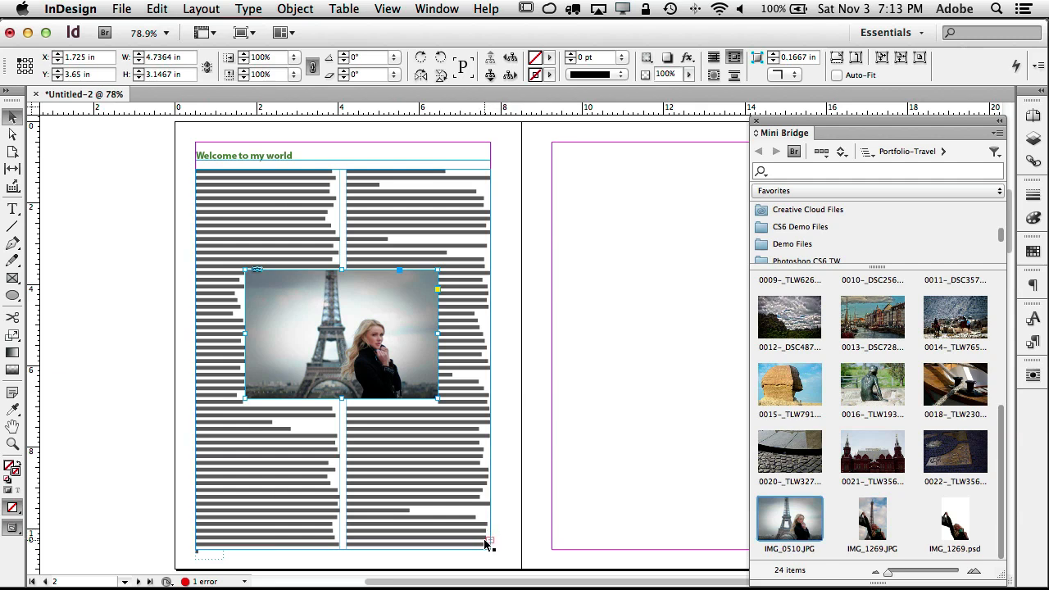
Step: Flow the overset text from page 2 into a new margin-wide frame on page 3, about 7.25 × 5.4 in
scroll(491, 536, right, 5)
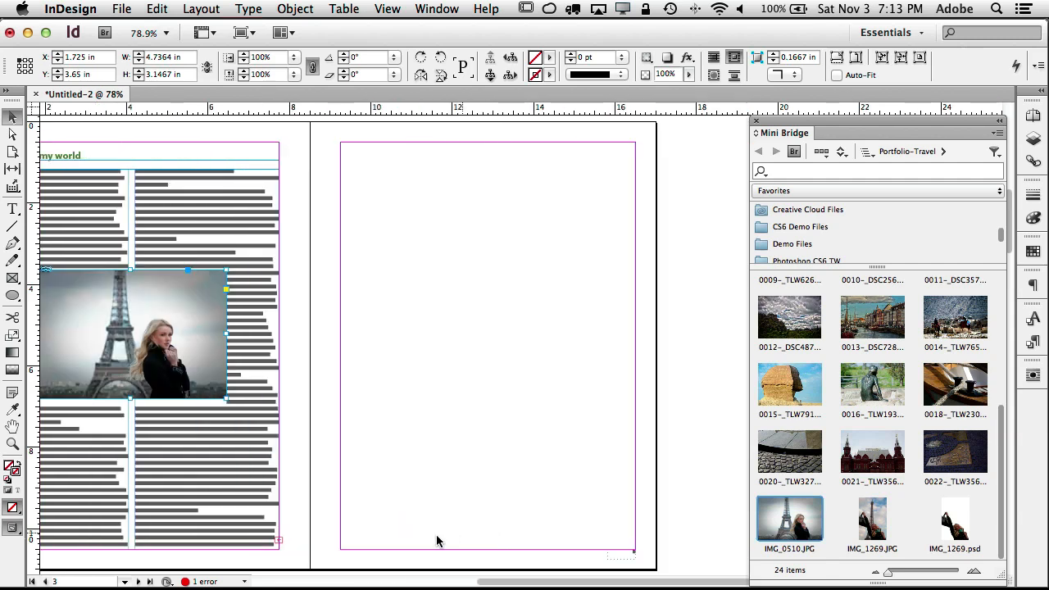
click(280, 546)
click(280, 545)
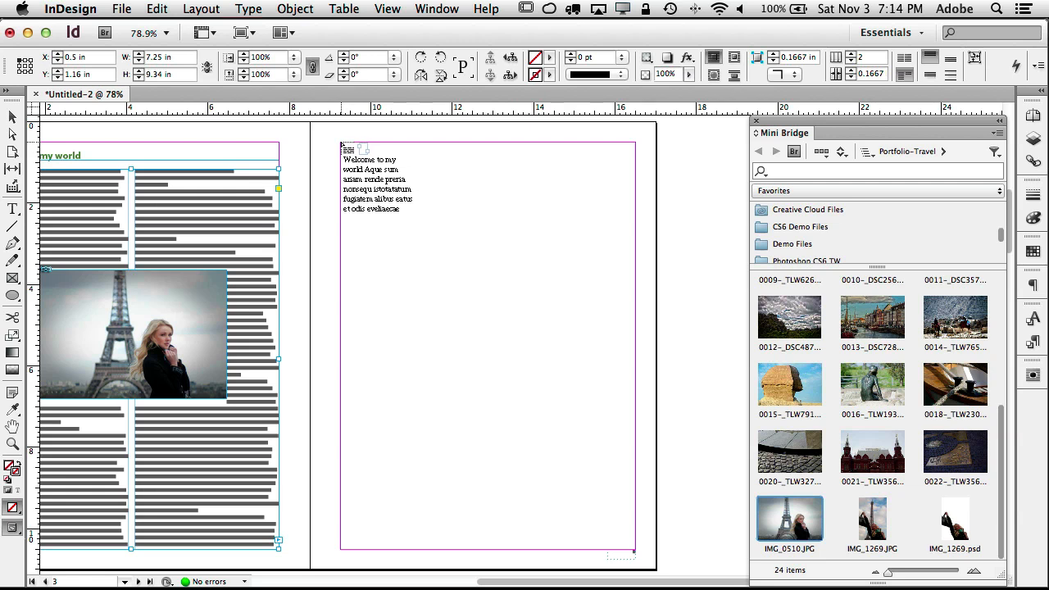
drag(341, 144, 634, 361)
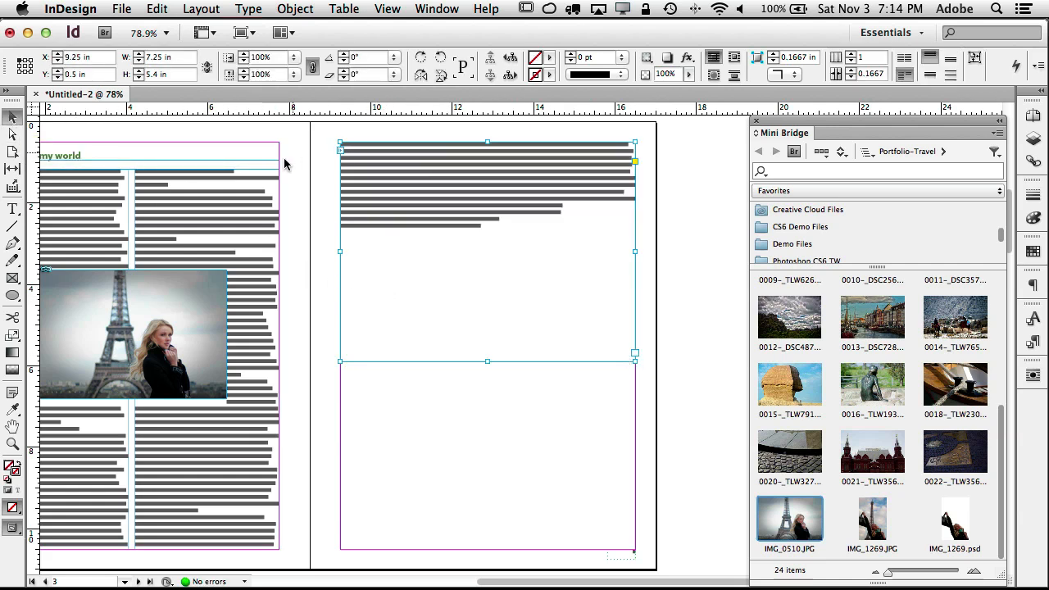
Step: Select the two-column frame on page 2 and show its text threads
click(231, 513)
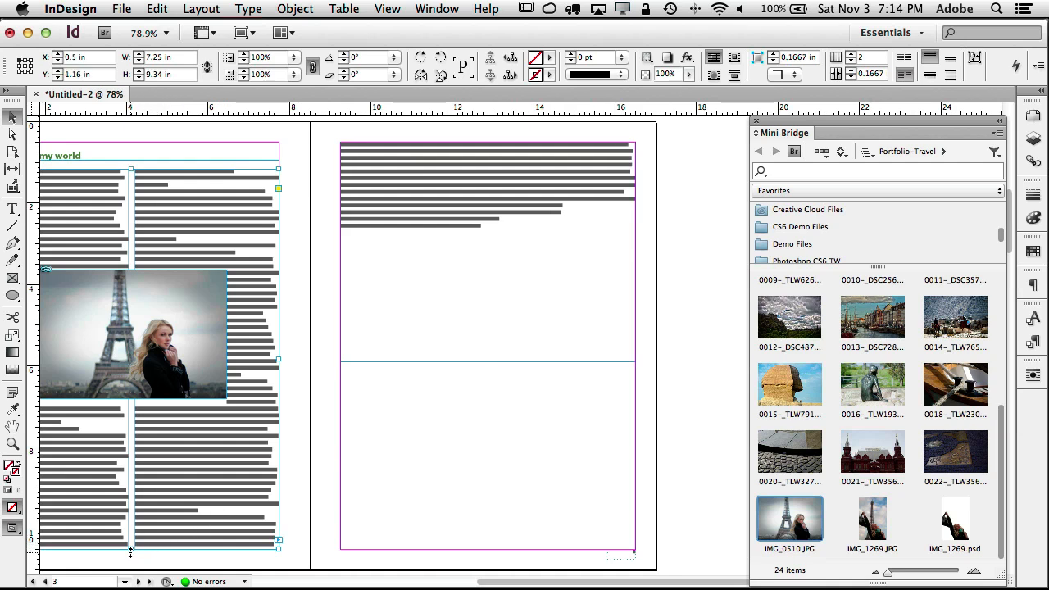
mouse_move(130, 550)
mouse_down()
mouse_move(131, 518)
mouse_move(131, 548)
mouse_up()
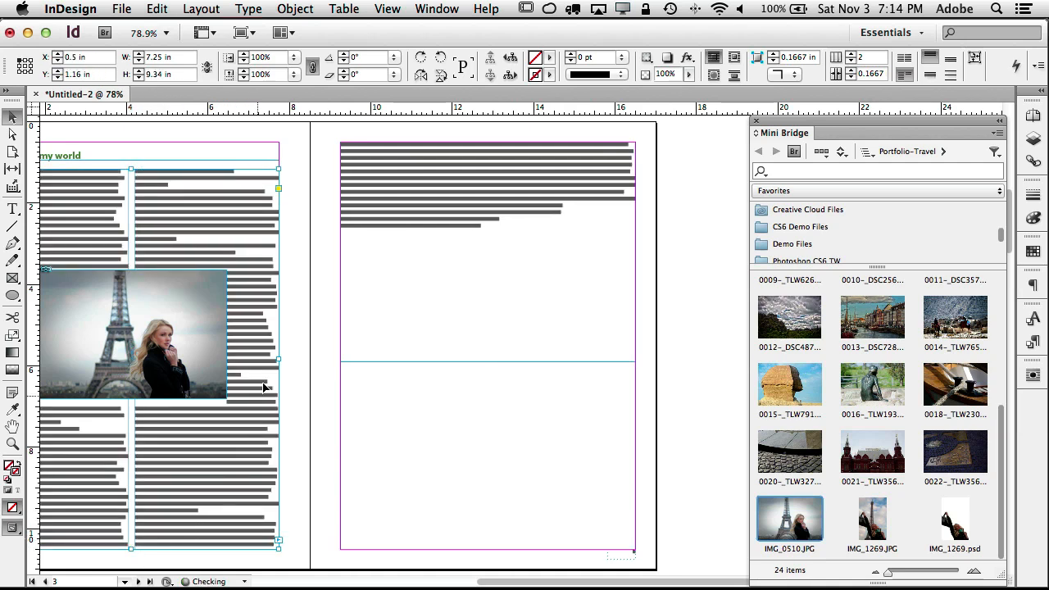
click(389, 9)
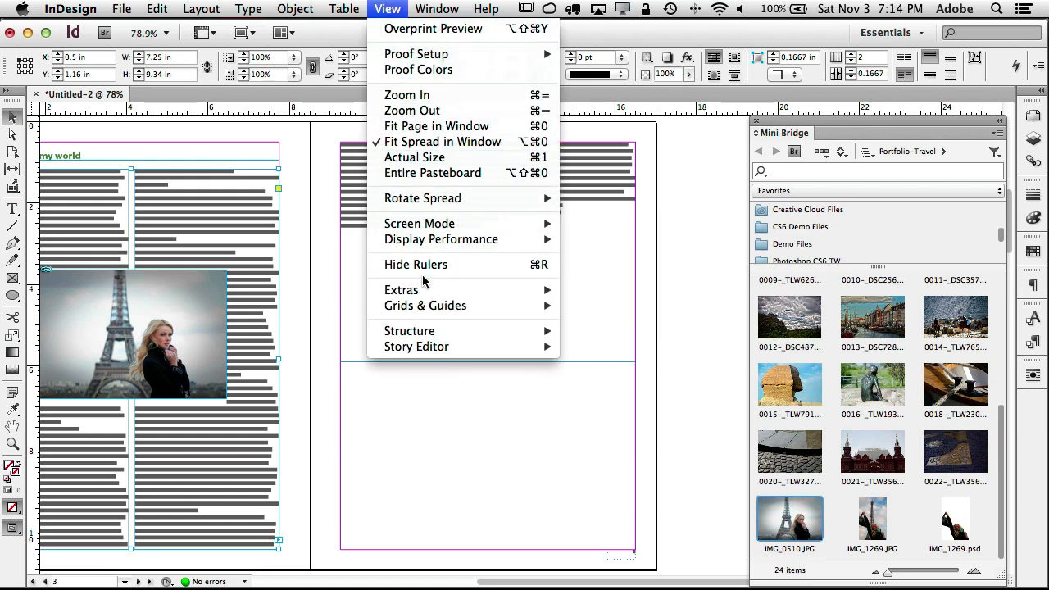
mouse_move(425, 291)
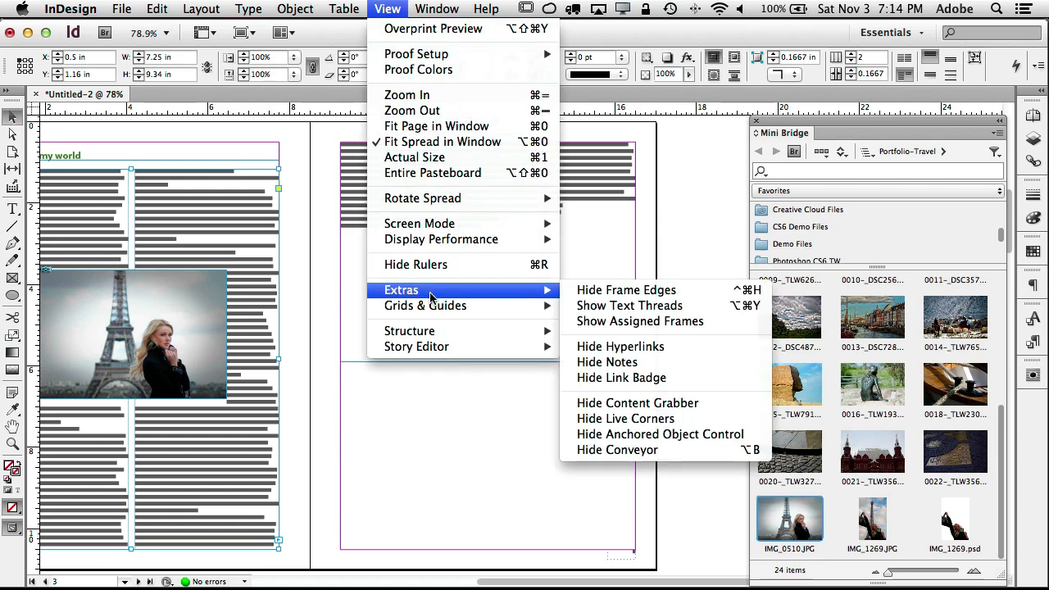
click(620, 306)
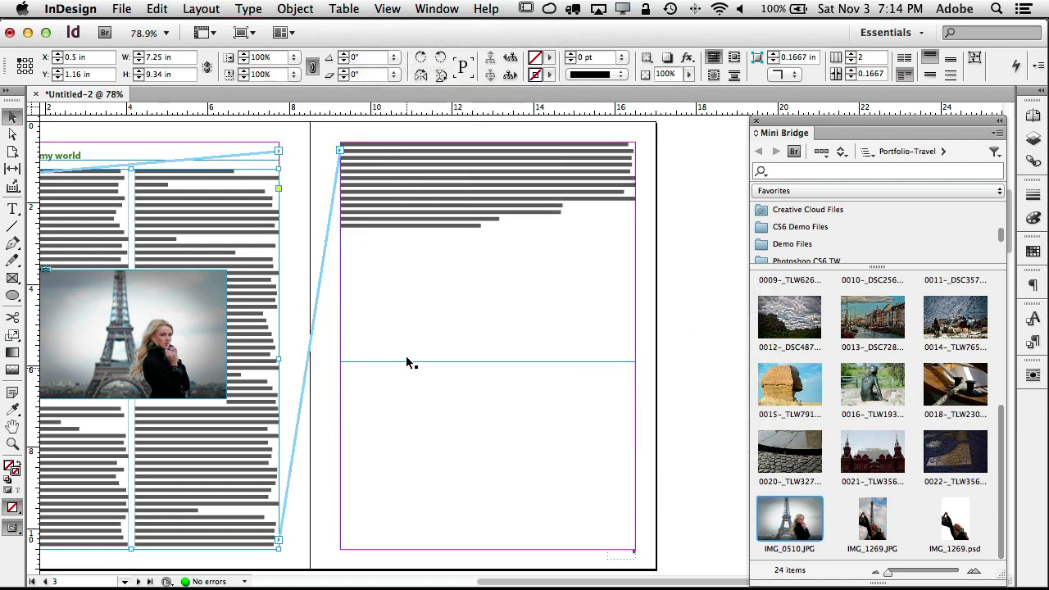
Step: Split the page 3 text frame into 3 columns and extend it to the lower margin, 10 in high
click(410, 284)
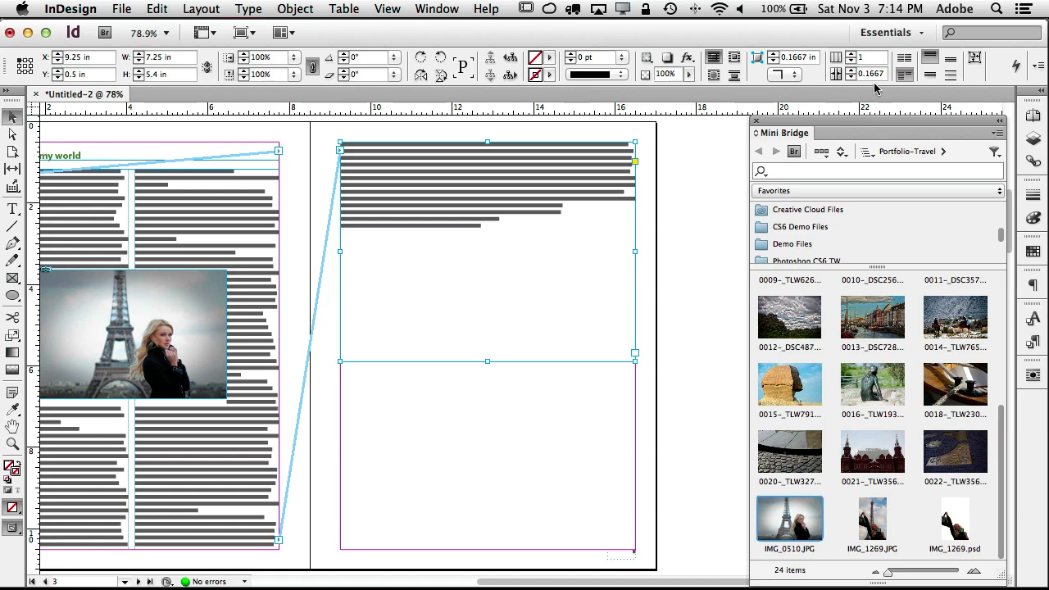
click(851, 54)
click(850, 54)
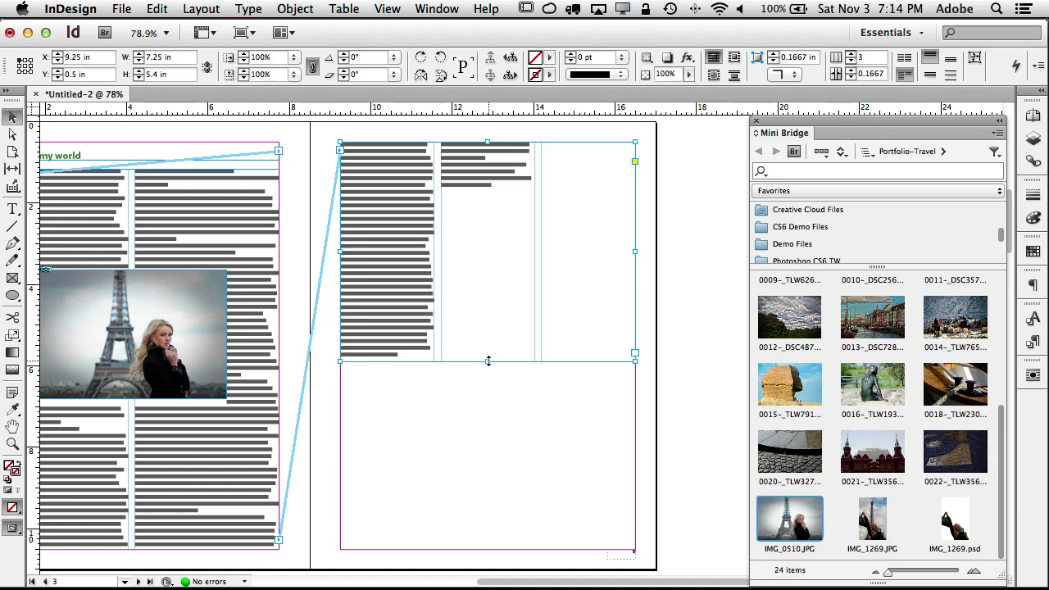
drag(488, 353, 484, 296)
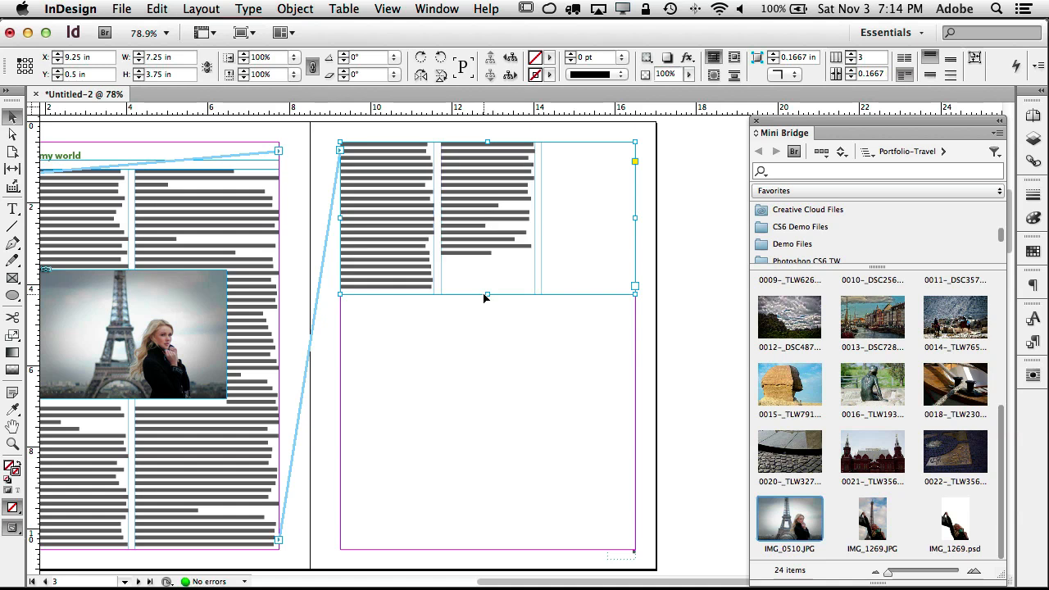
drag(488, 295, 502, 532)
drag(502, 547, 502, 548)
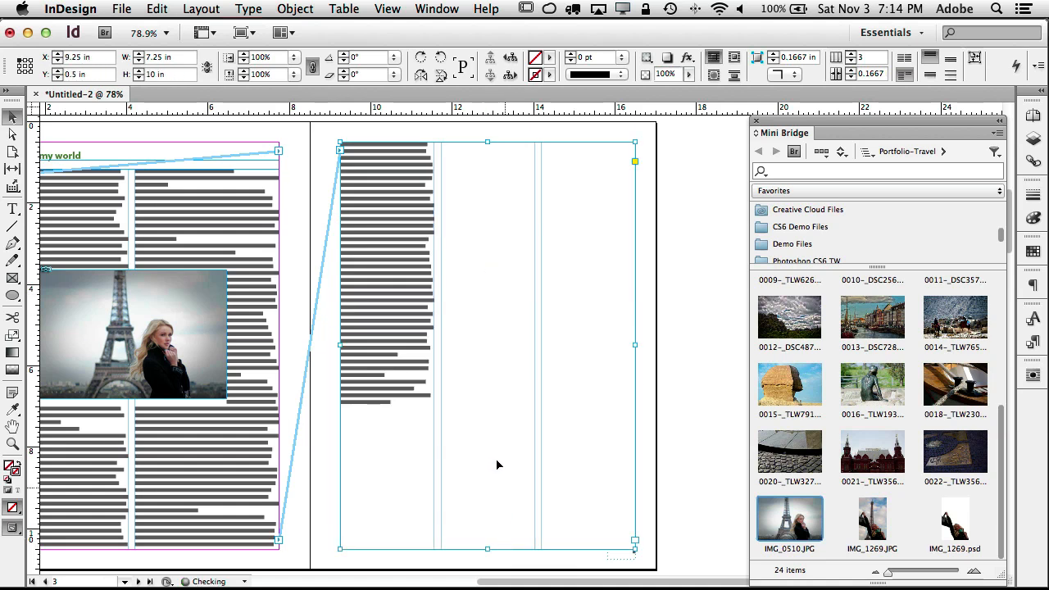
Step: Fill the remaining space of the three-column frame with placeholder text, continuing from the end of the story
double_click(402, 403)
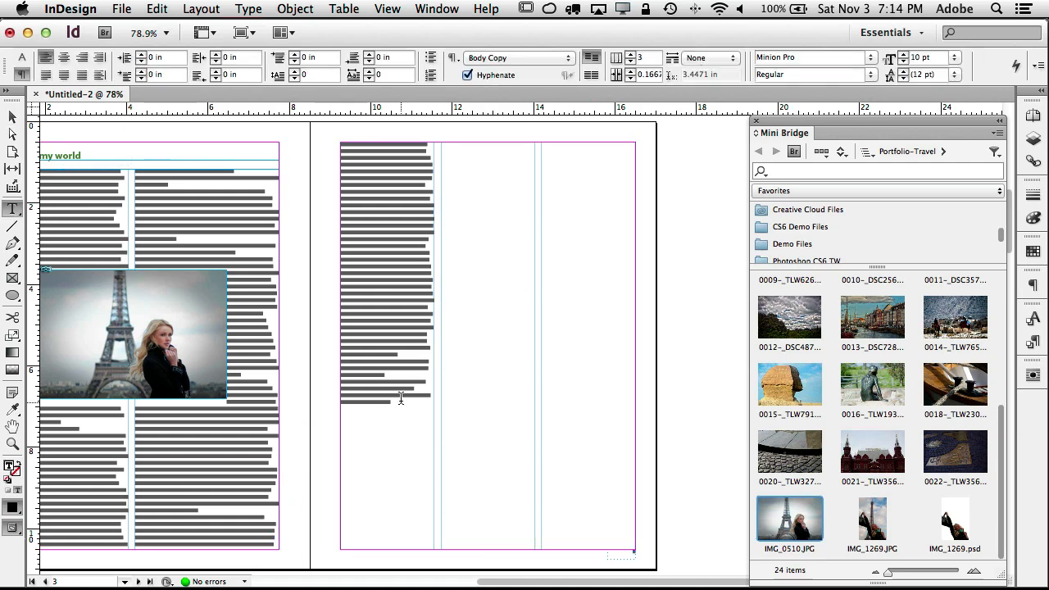
click(250, 8)
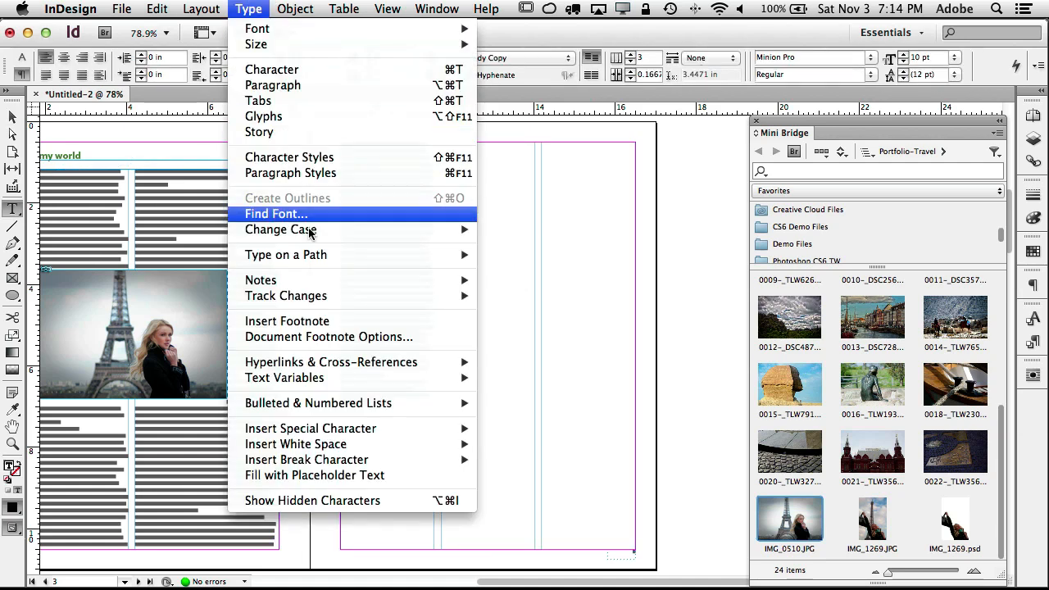
click(361, 477)
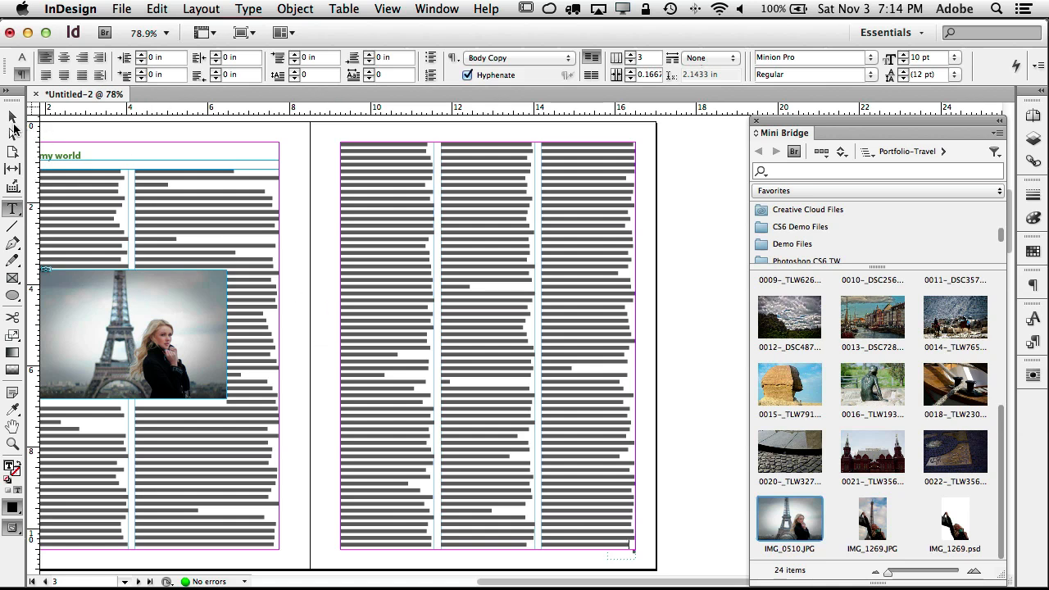
Step: Place IMG_1269.psd in the lower-left corner of page 3's margins, about 3.9 × 5.88 in
click(13, 118)
click(331, 264)
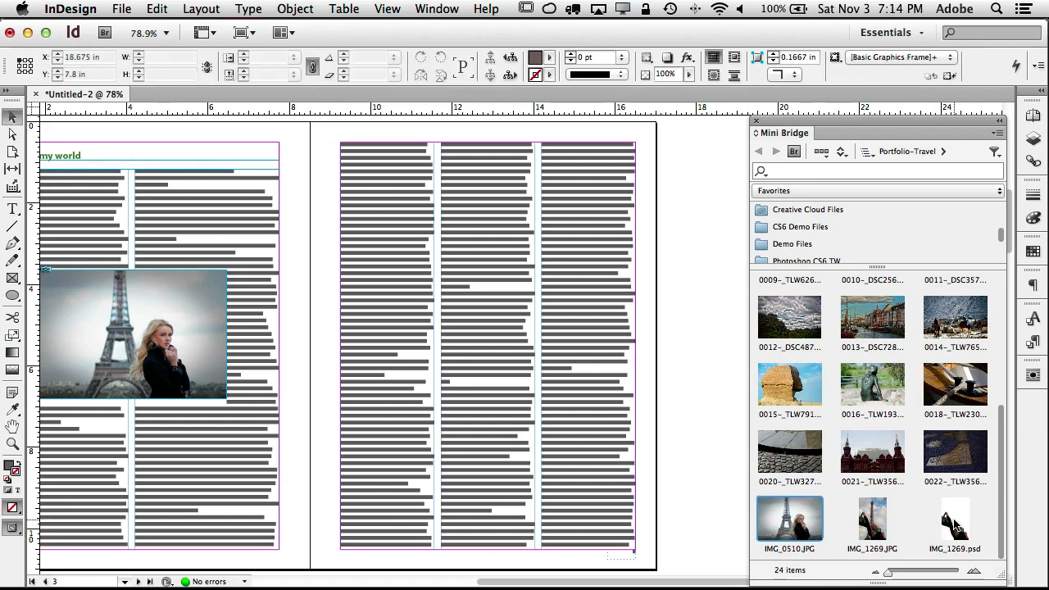
drag(954, 524, 525, 545)
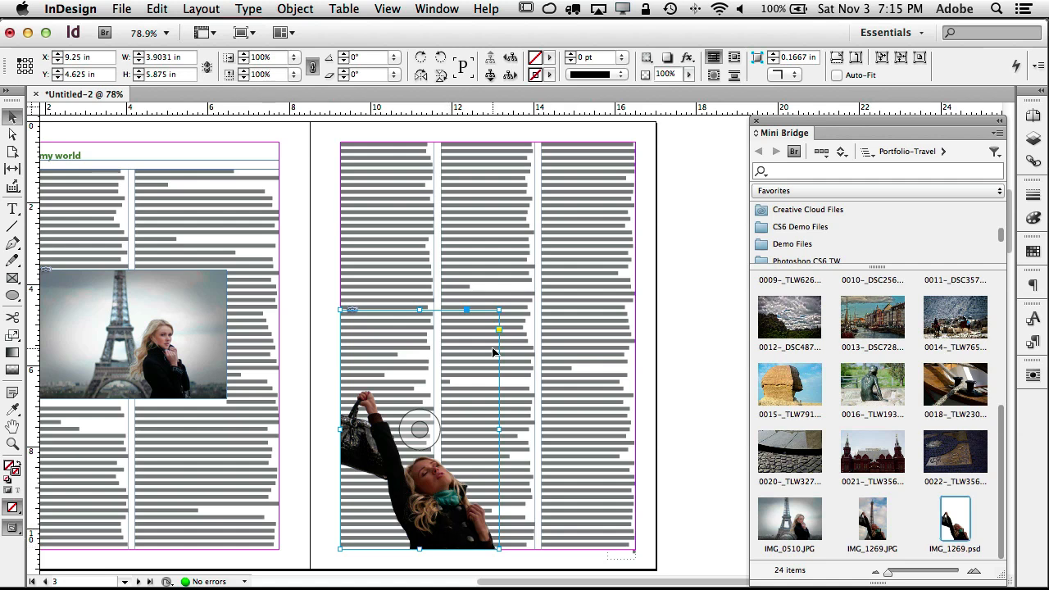
Step: Try the bounding box and object shape text wraps on the placed cutout of the woman
click(734, 62)
click(713, 77)
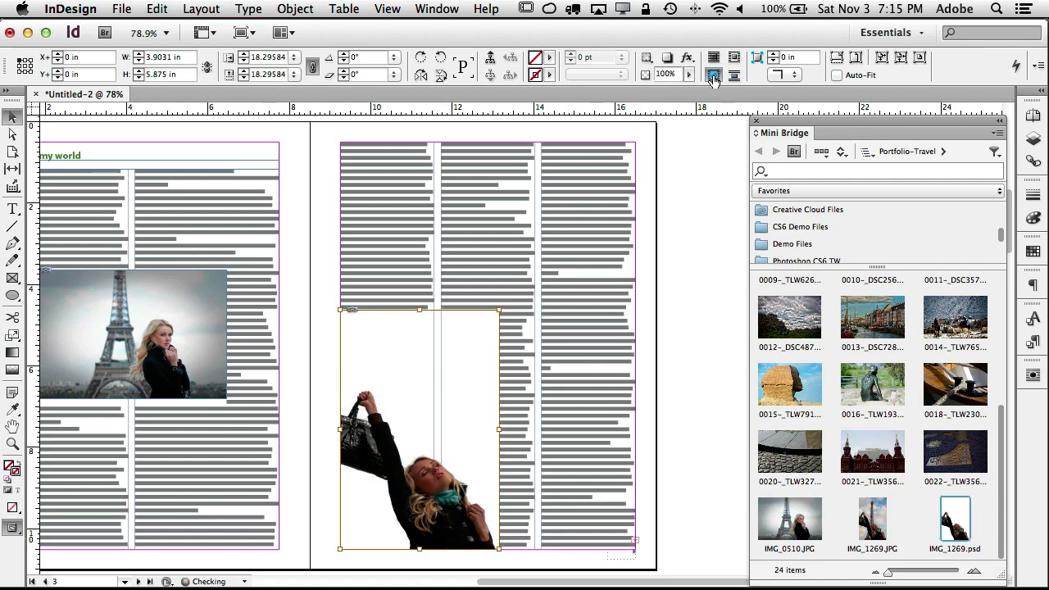
click(733, 61)
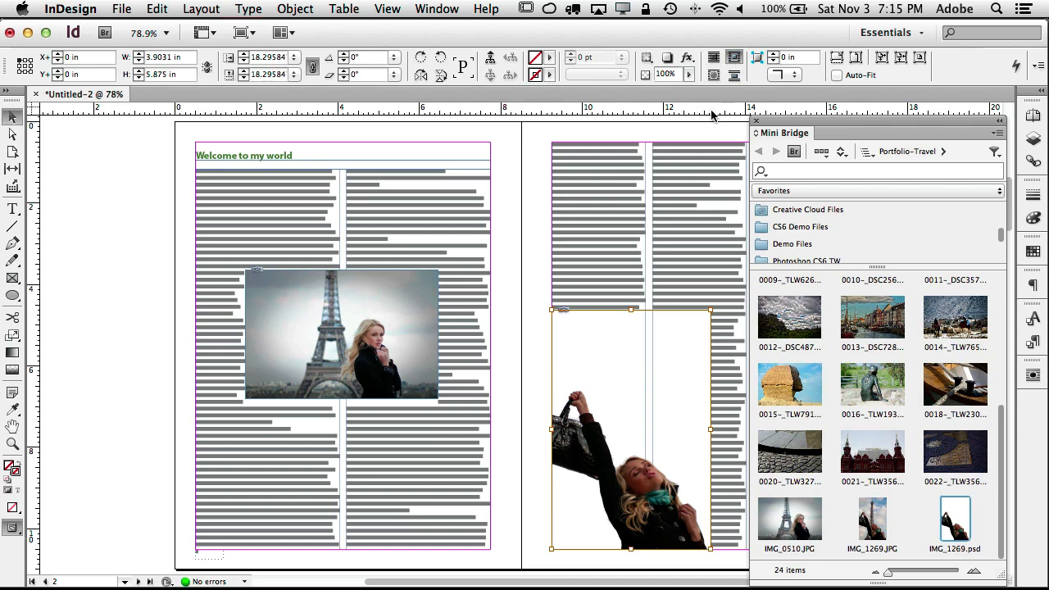
click(714, 74)
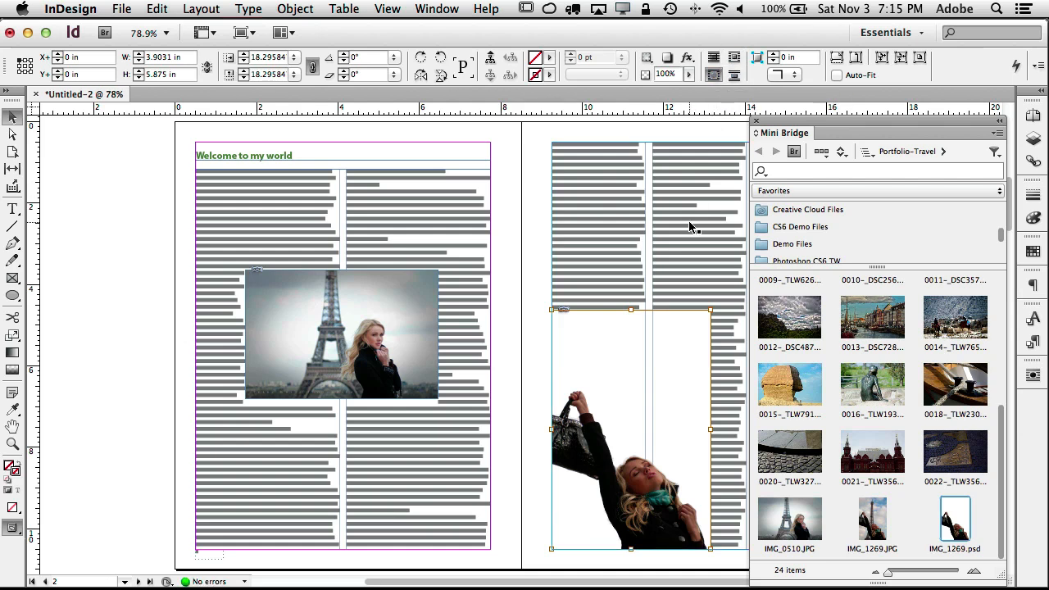
scroll(662, 226, right, 5)
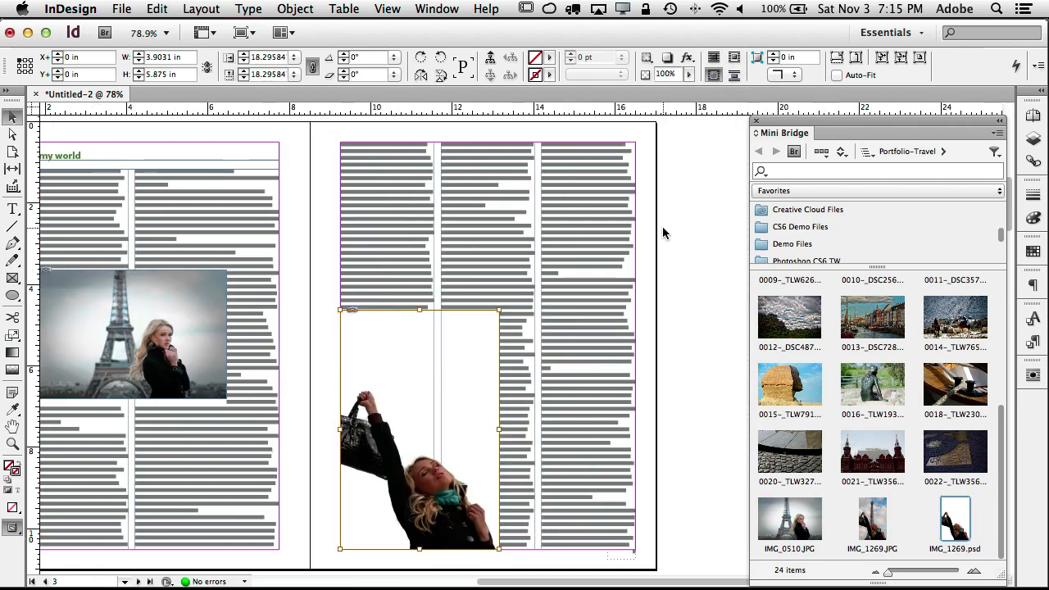
click(733, 57)
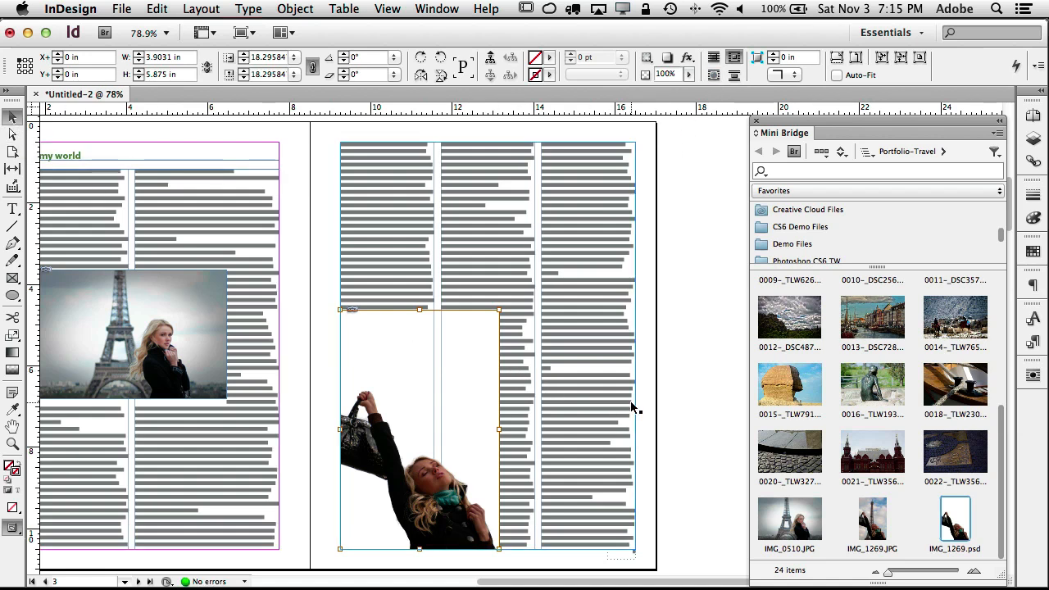
Step: Wrap the page 3 text around the cutout's object shape with the contour type Detect Edges
click(1034, 375)
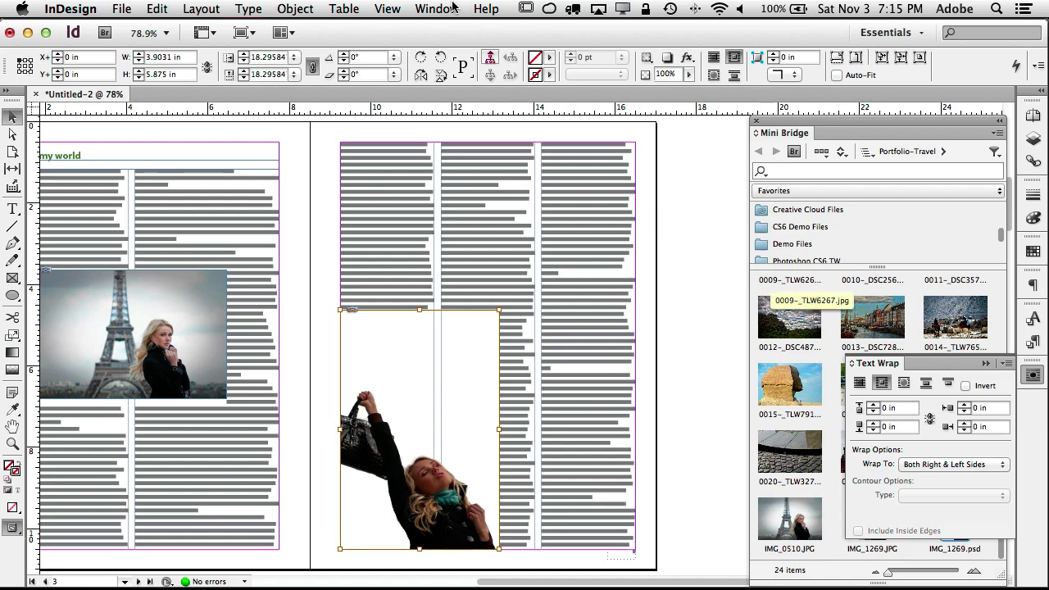
click(436, 8)
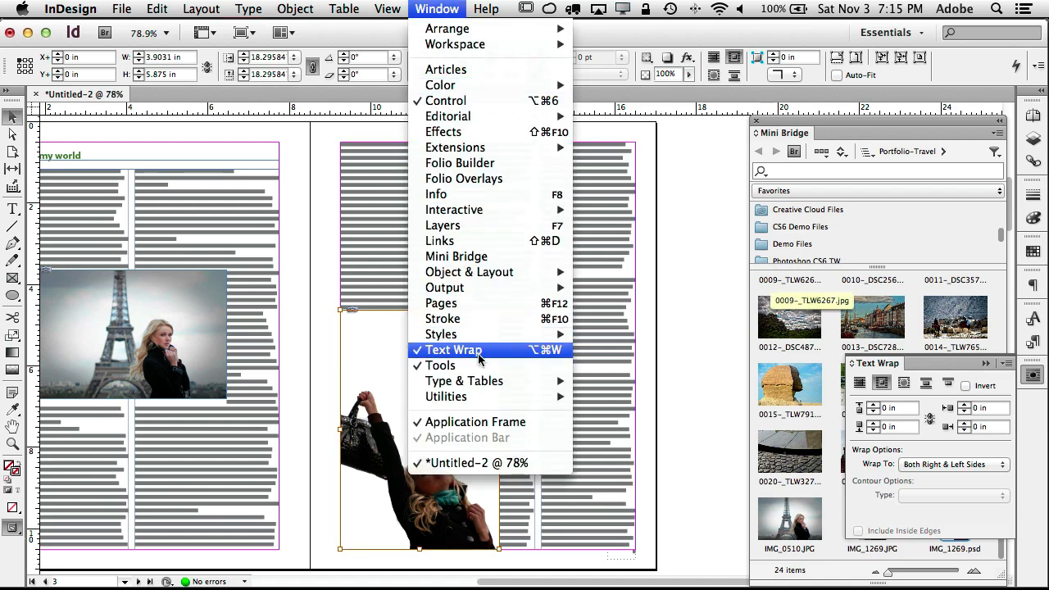
click(427, 8)
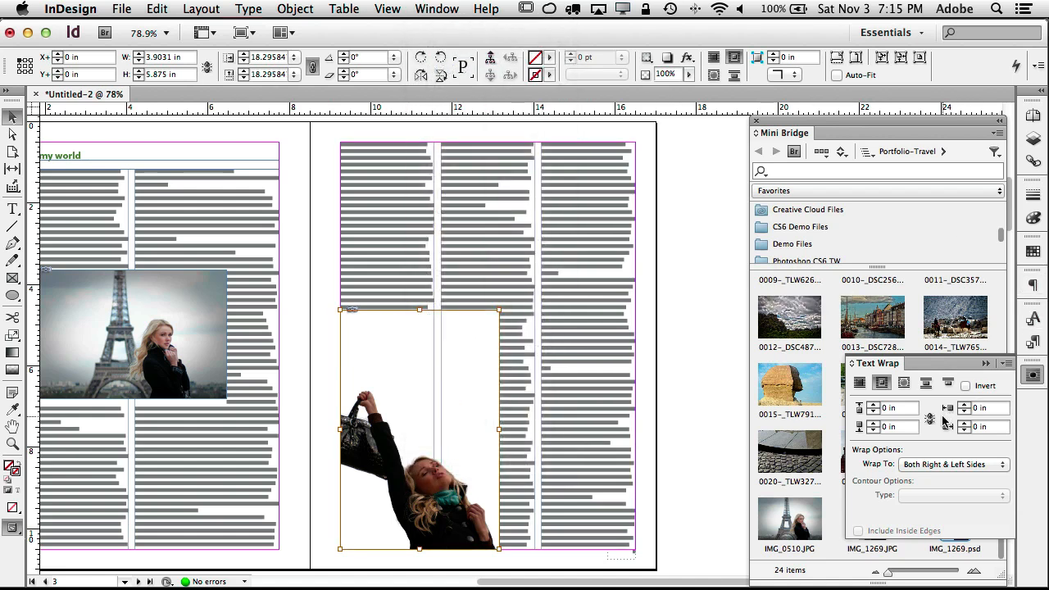
click(902, 383)
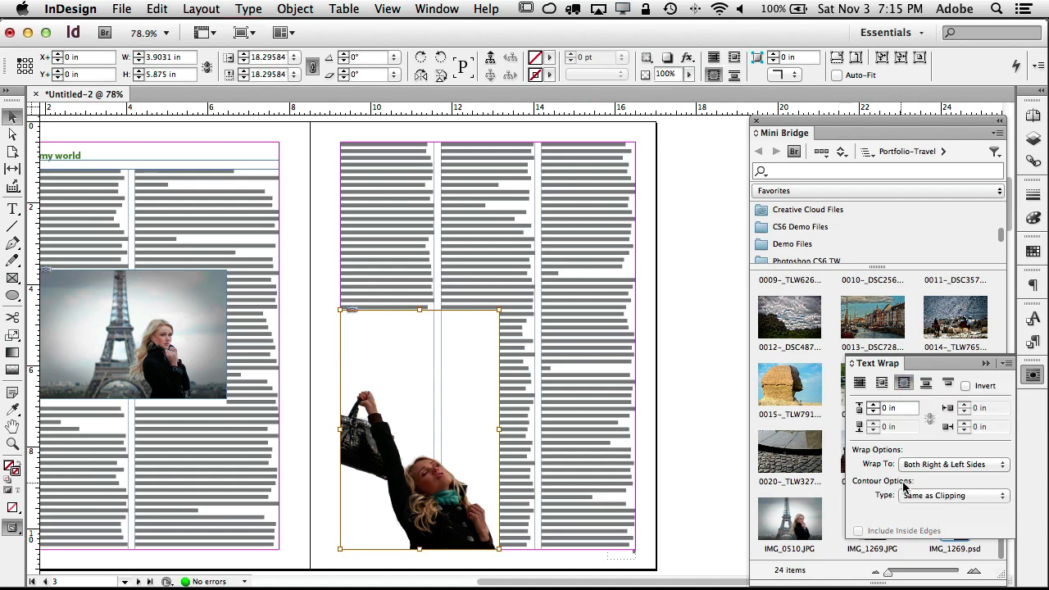
click(941, 496)
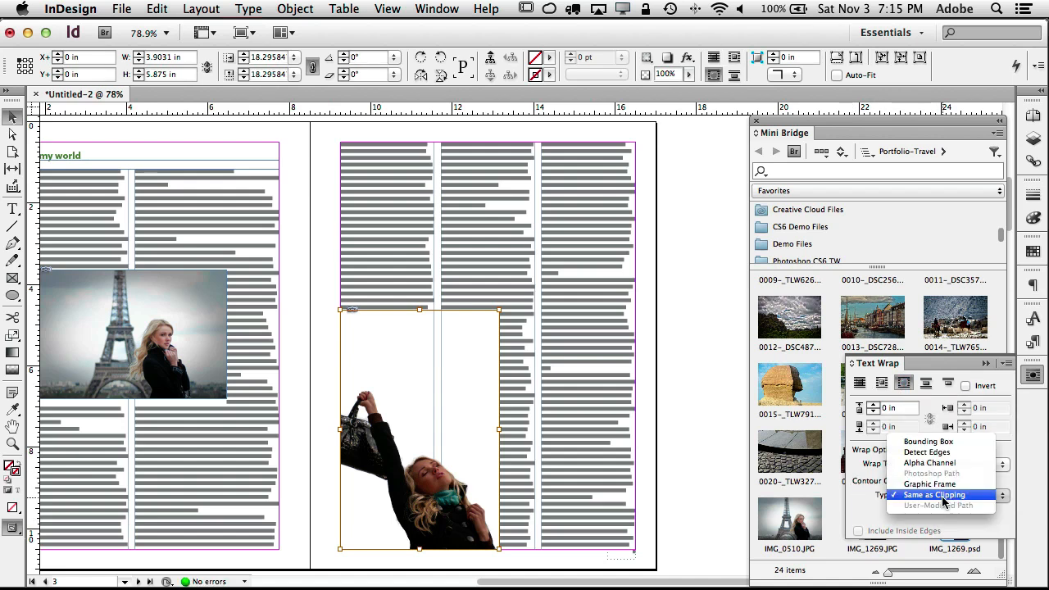
click(943, 452)
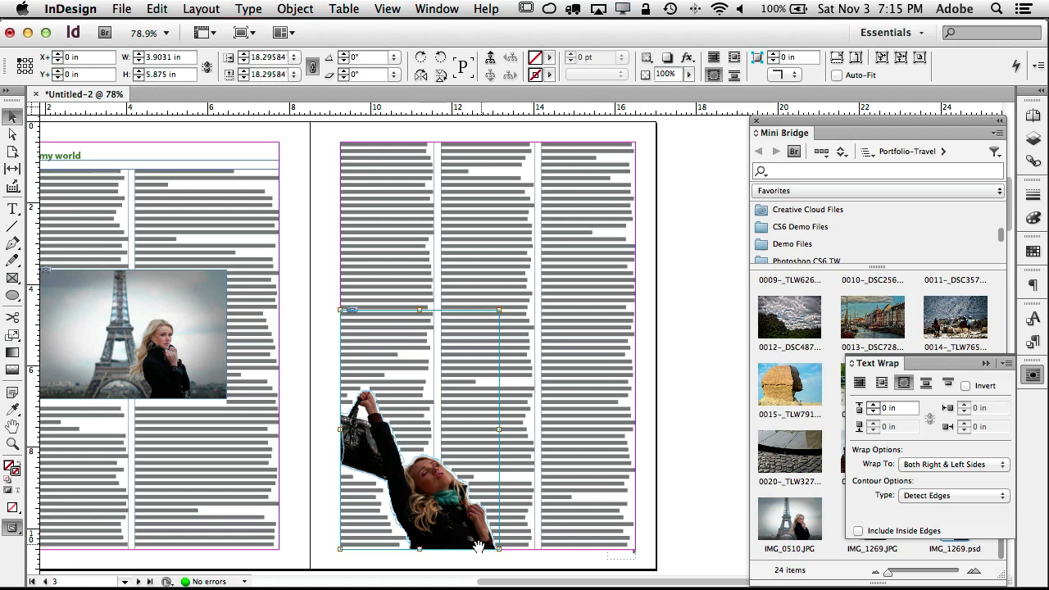
Step: Set the cutout's text wrap offset to 0.1875 in and deselect it
click(406, 506)
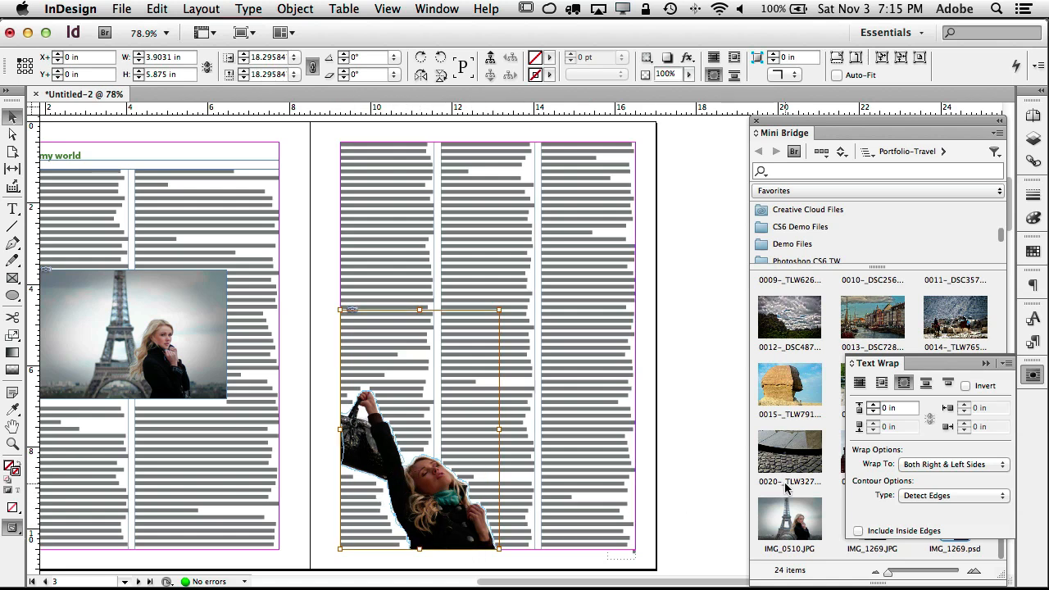
click(873, 405)
click(873, 404)
click(873, 405)
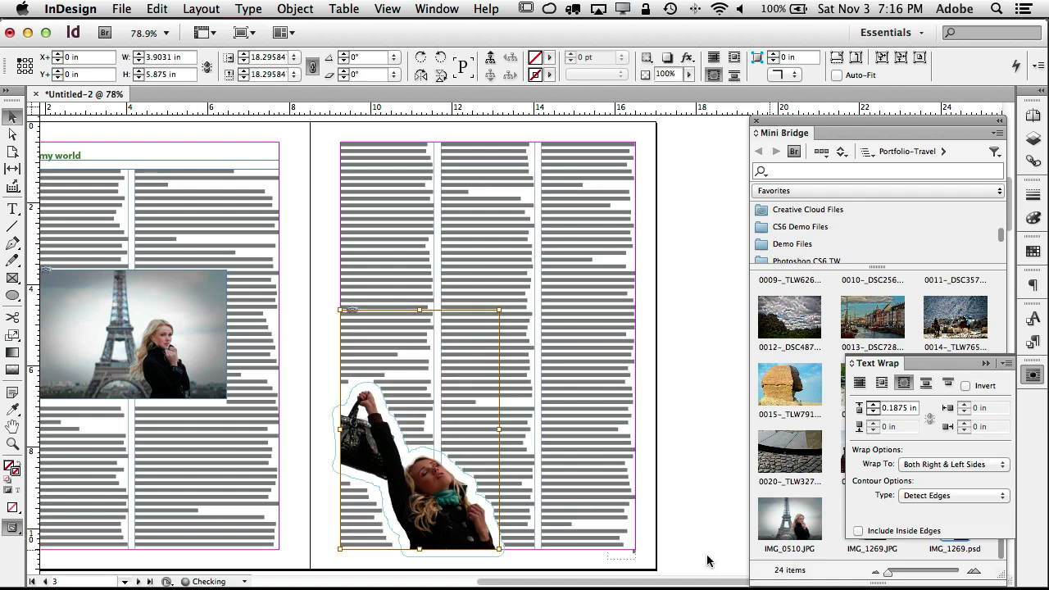
click(651, 522)
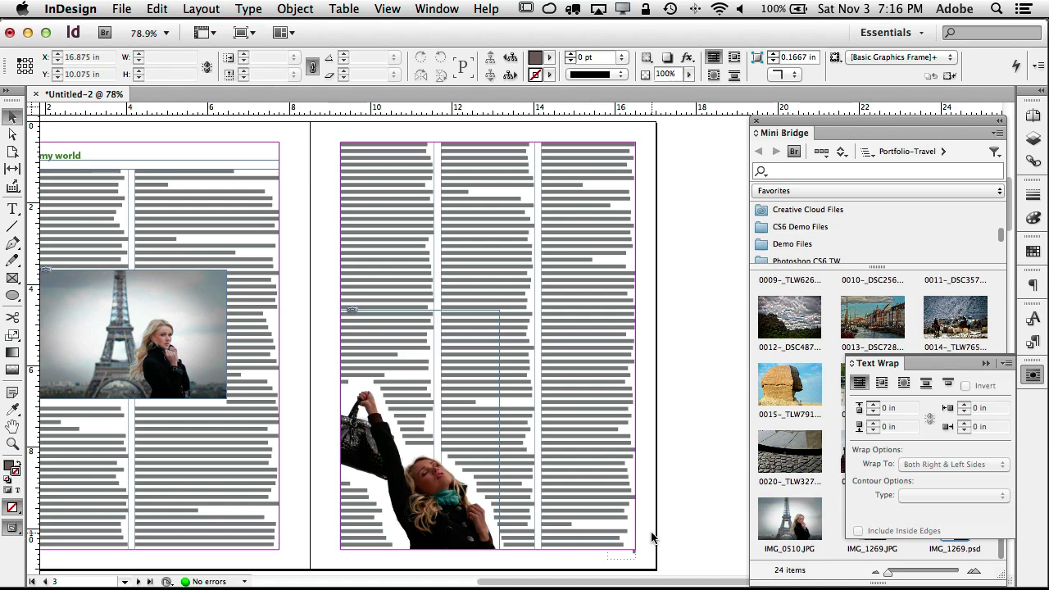
Step: Draw a margin-wide text frame at the upper margin of page 5 and magnify the view to 200%
scroll(651, 536, down, 10)
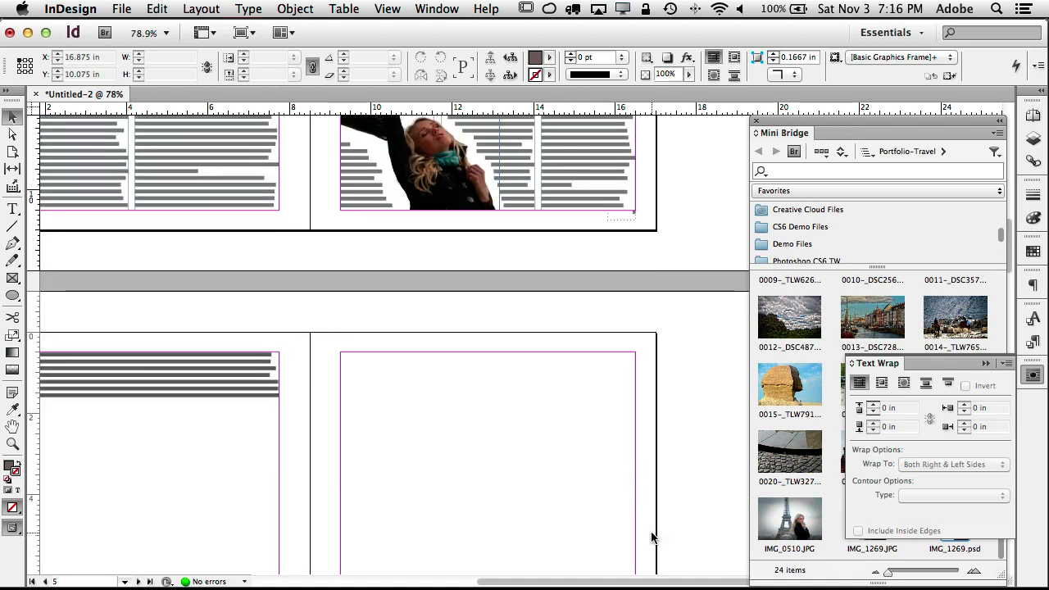
scroll(652, 536, right, 10)
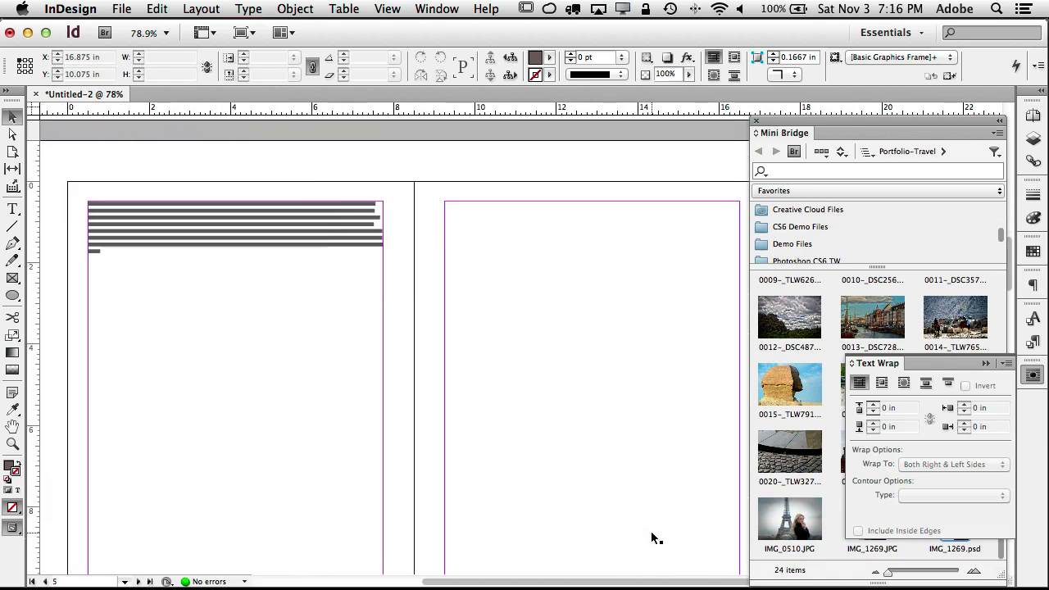
click(13, 209)
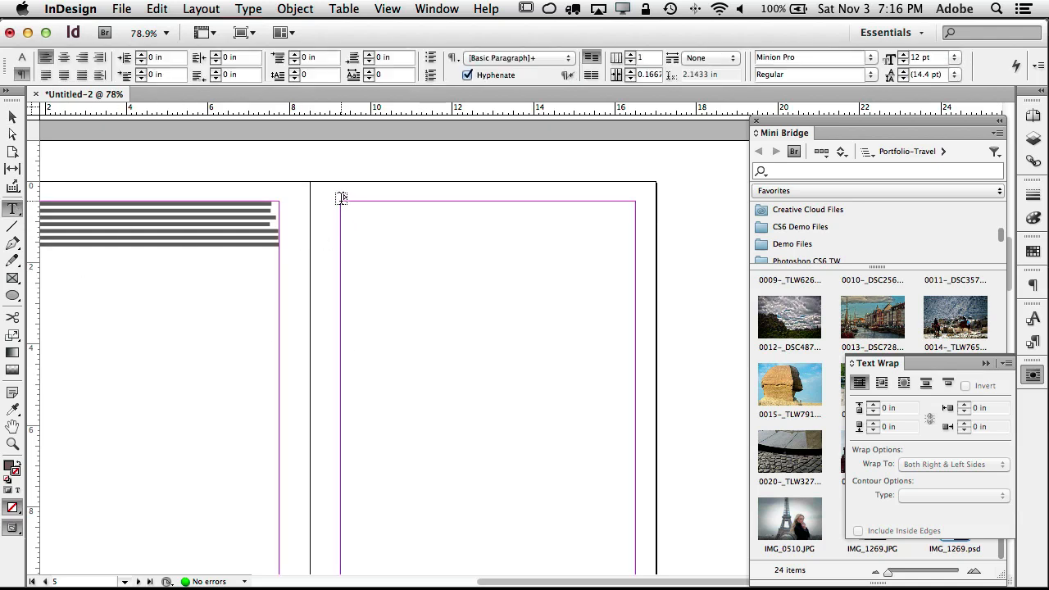
drag(342, 198, 635, 325)
key(super+2)
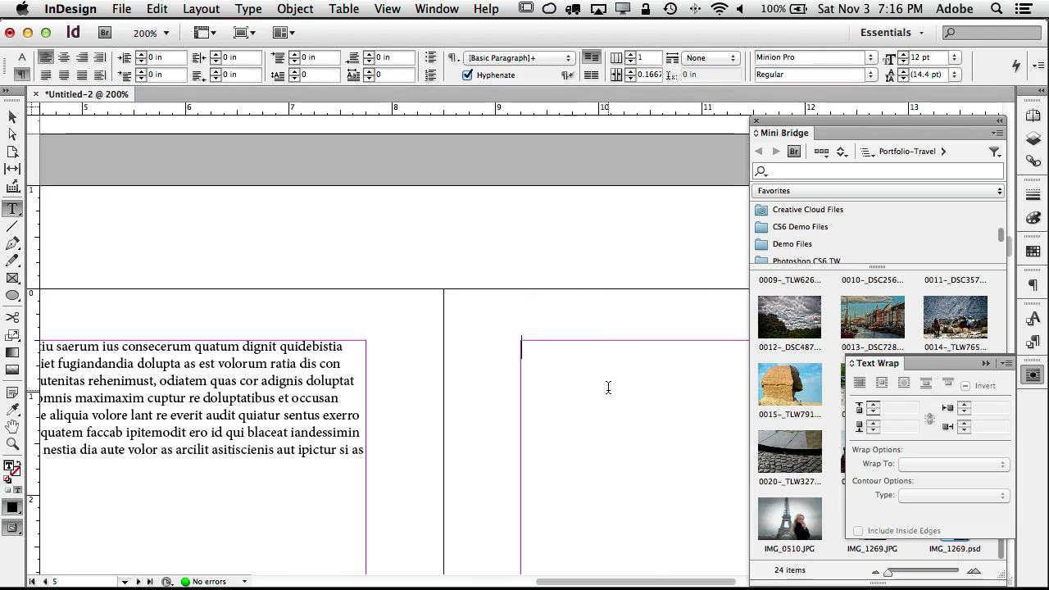
Step: Place the spreadsheet file ExcelTable.xls into the empty text frame on page 5
scroll(608, 388, right, 10)
scroll(608, 387, down, 2)
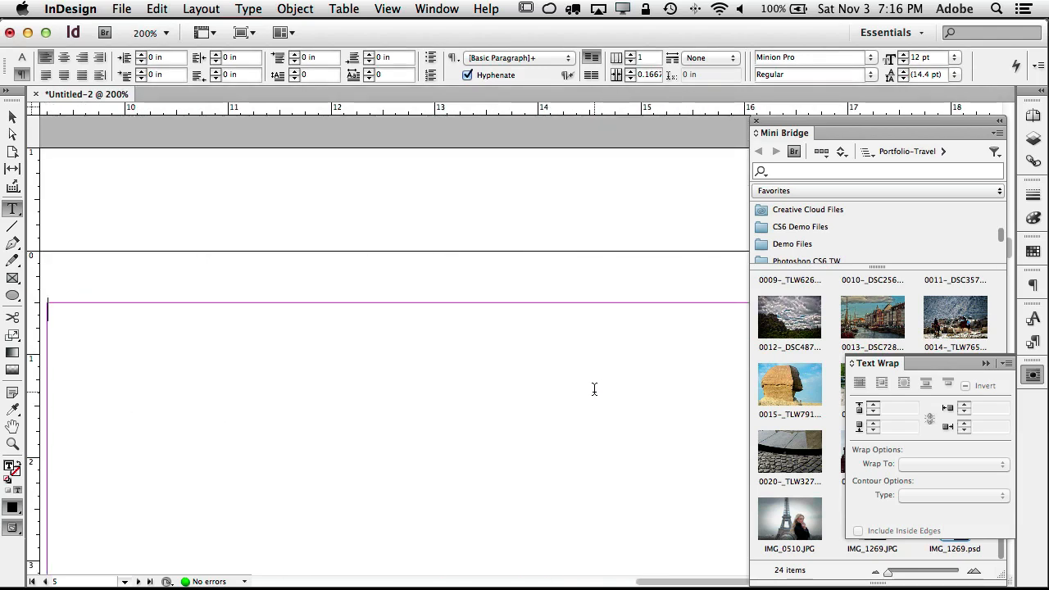
click(119, 8)
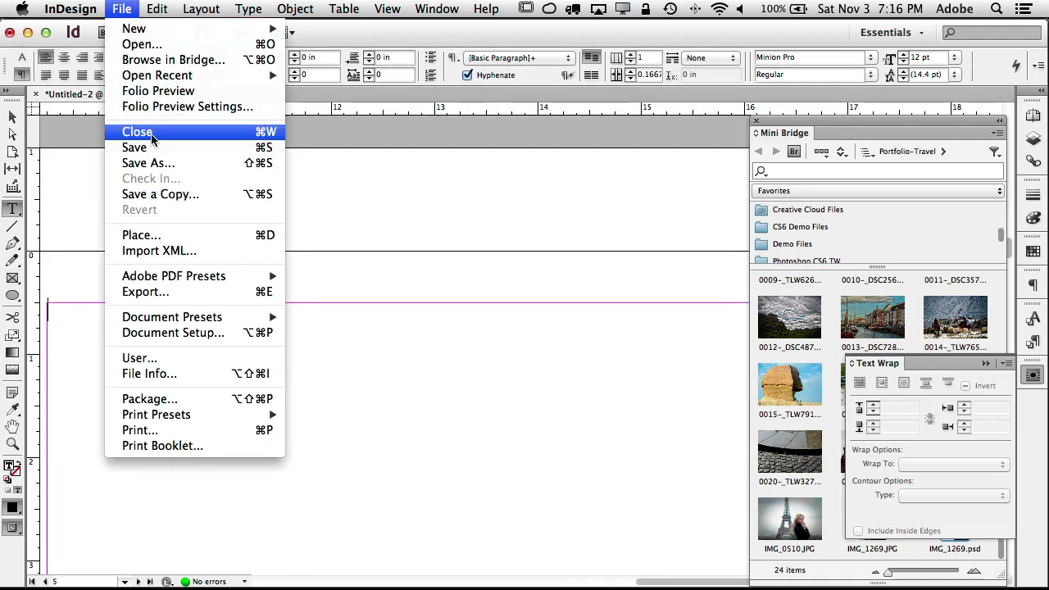
click(238, 236)
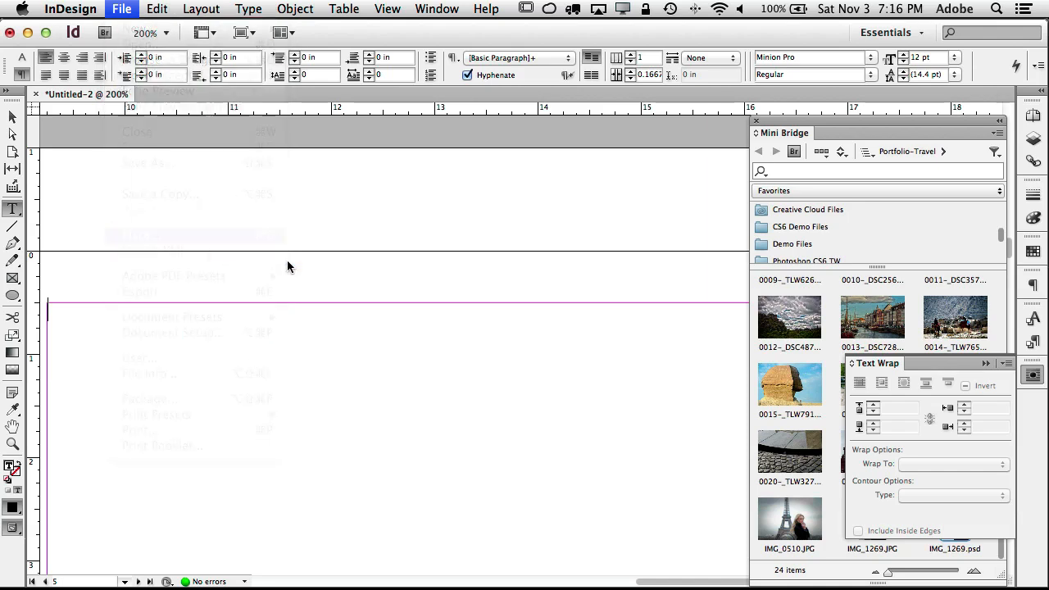
click(430, 215)
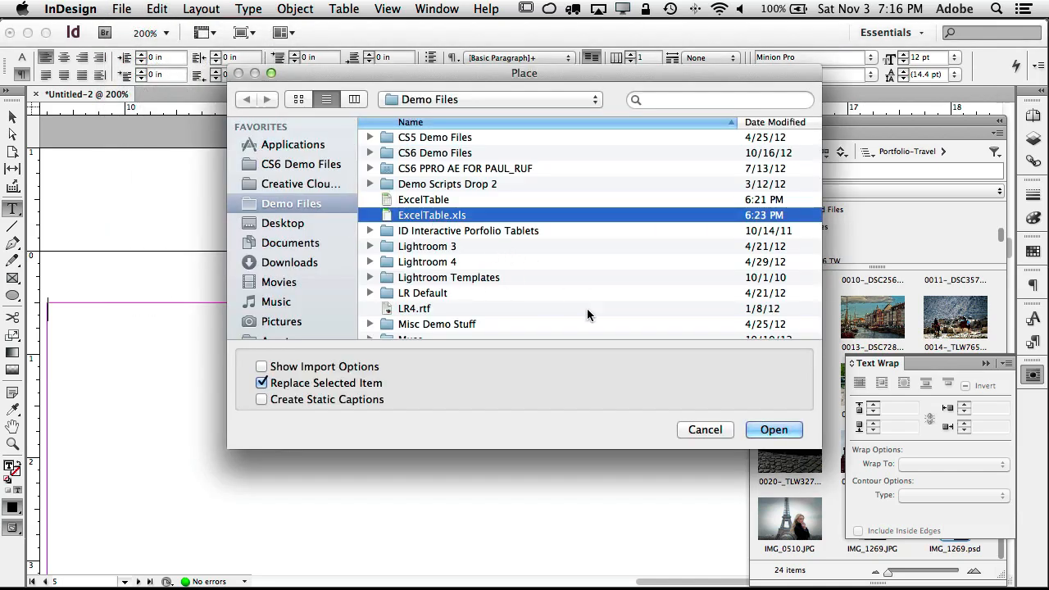
click(773, 430)
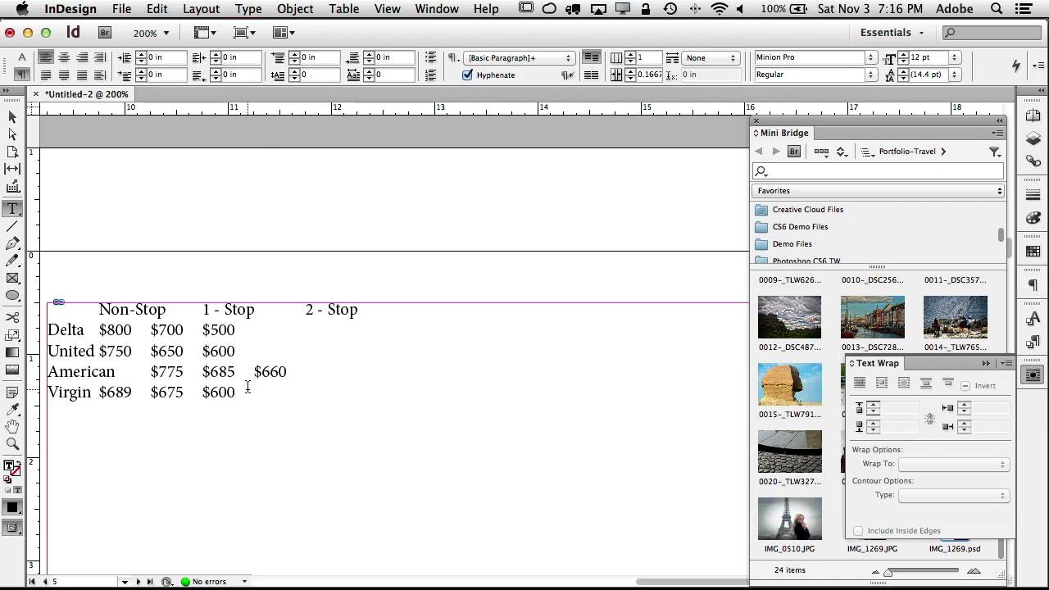
Step: Convert all the placed text to a table with Tab column separators, Paragraph row separators and the [Basic Table] style
drag(244, 392, 93, 283)
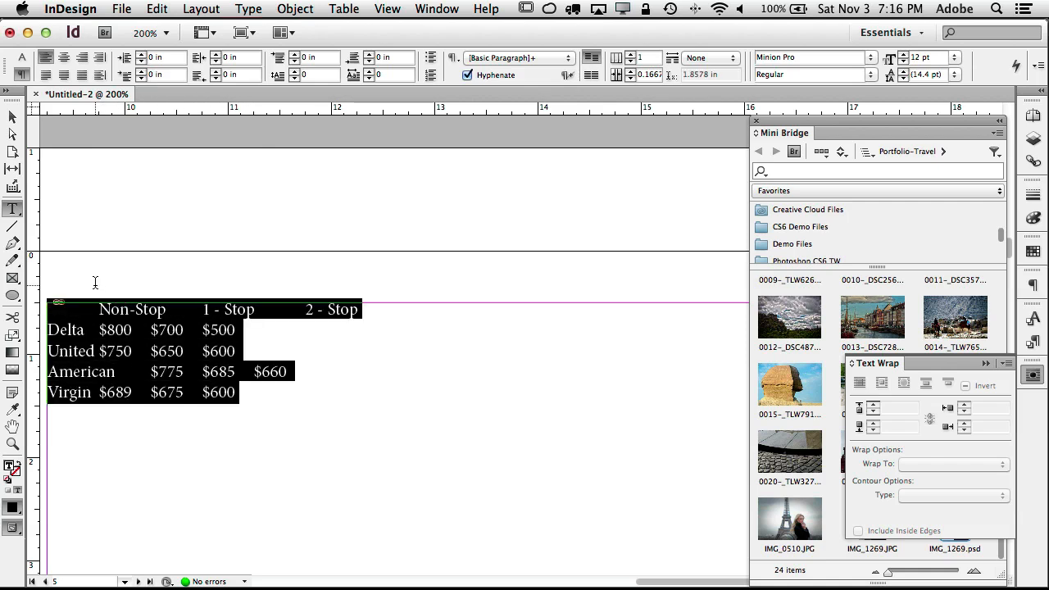
click(346, 9)
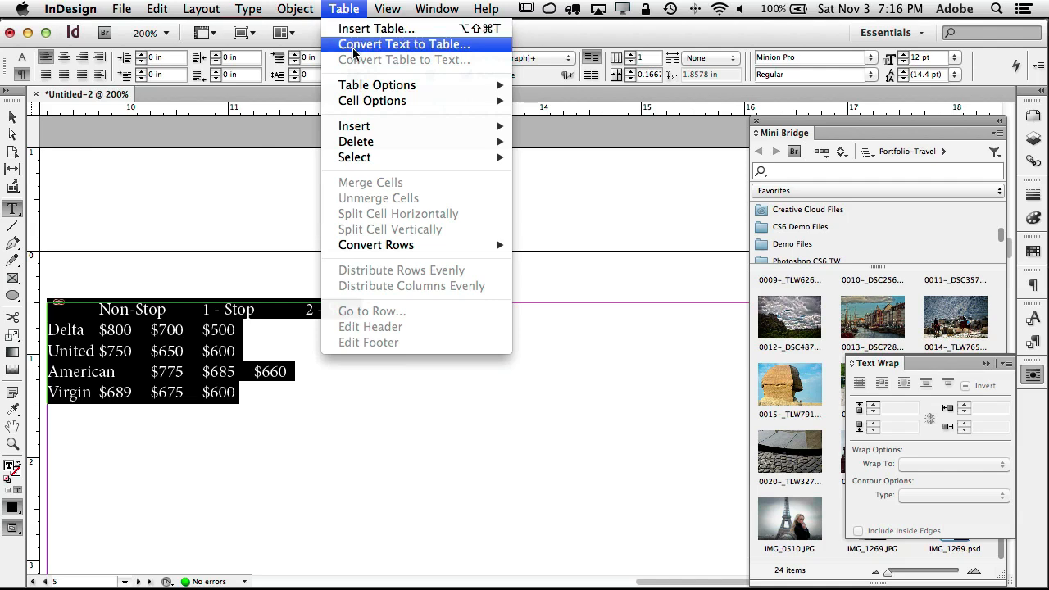
click(353, 45)
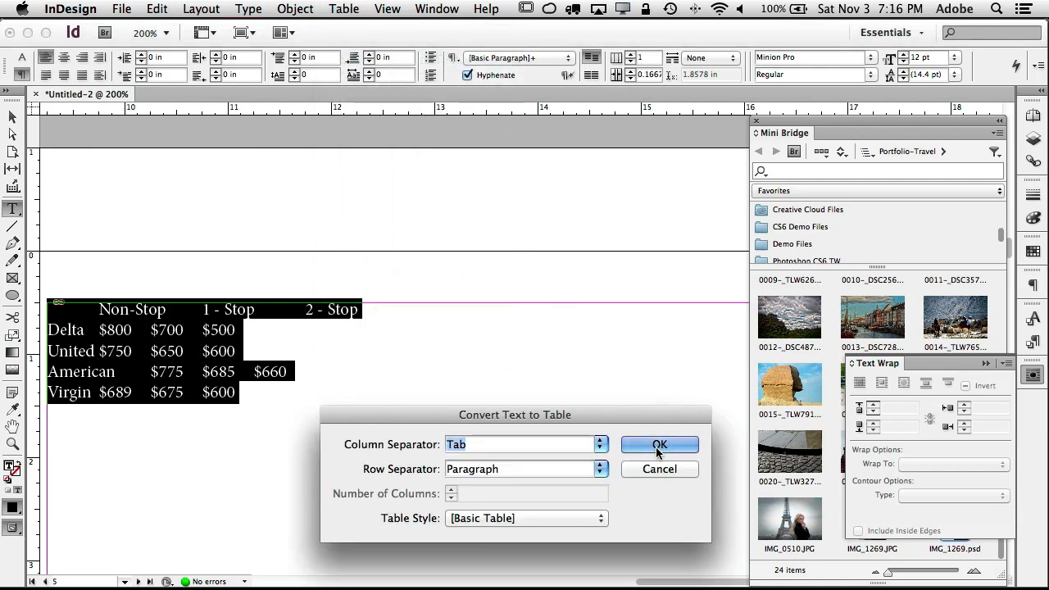
click(659, 446)
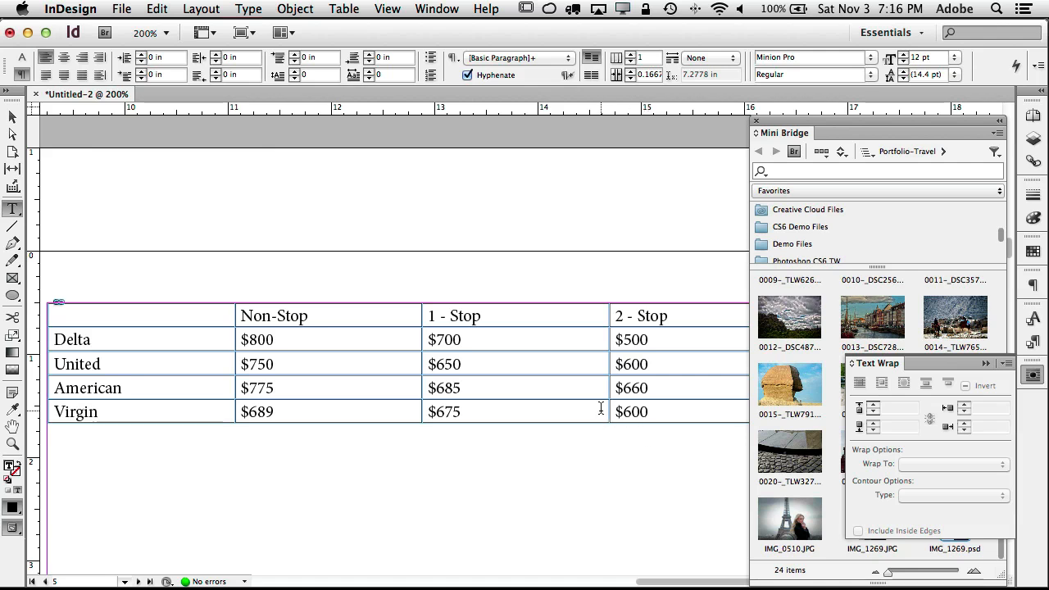
click(344, 9)
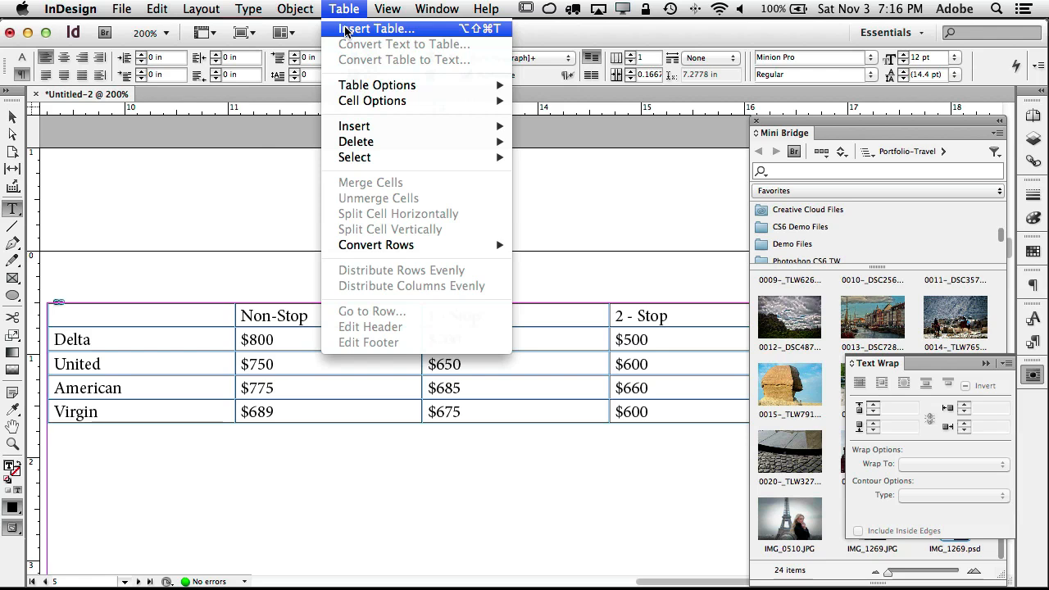
click(343, 8)
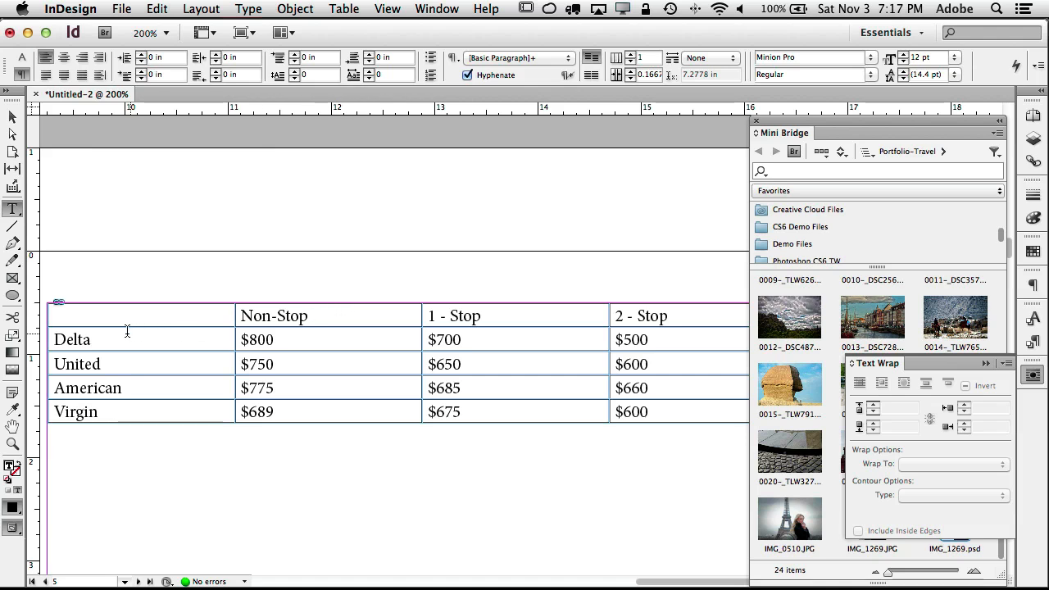
click(127, 304)
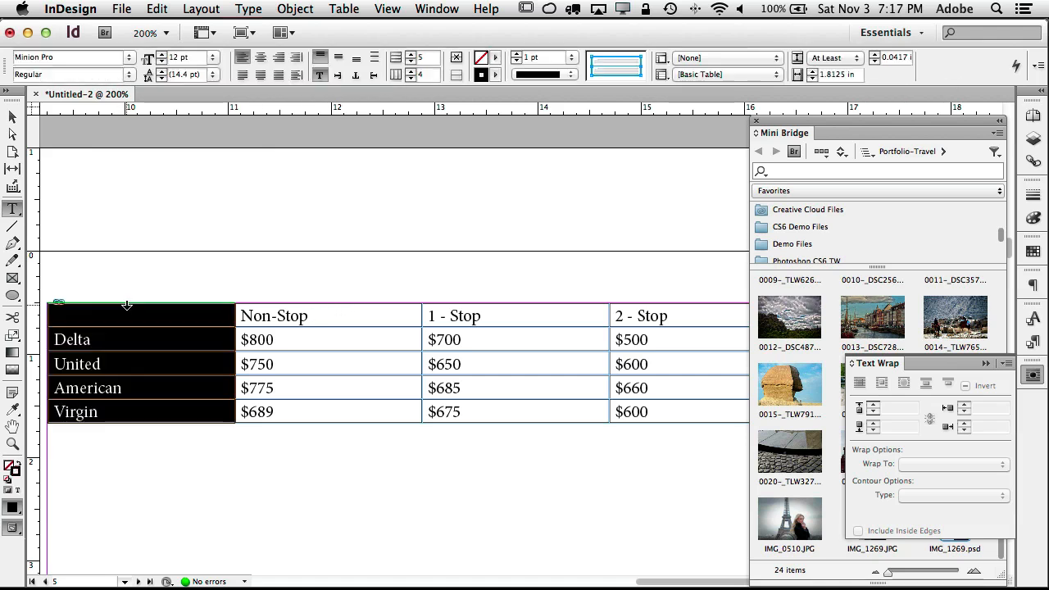
click(265, 307)
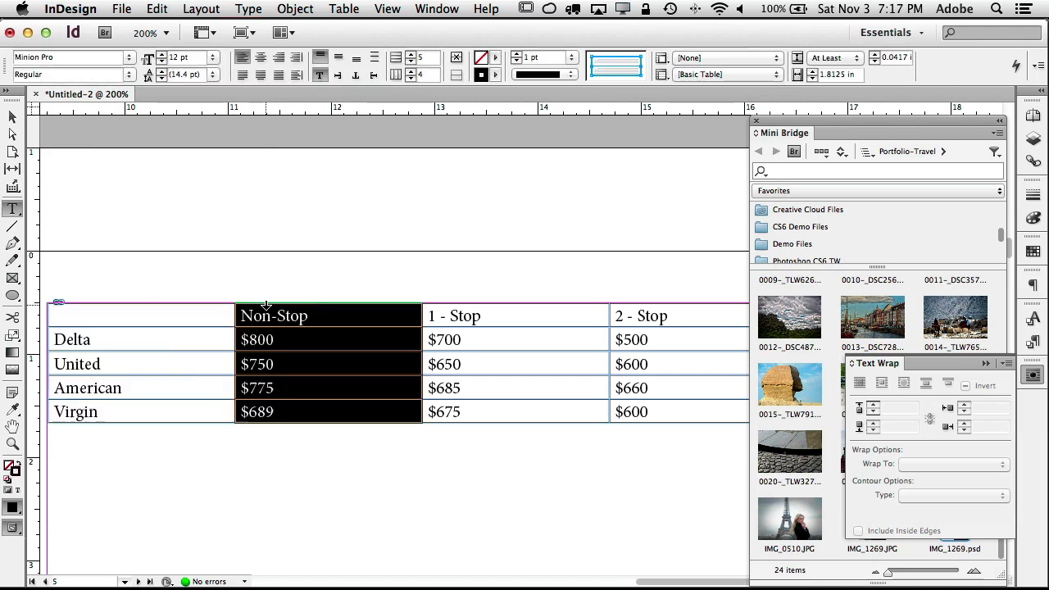
click(48, 339)
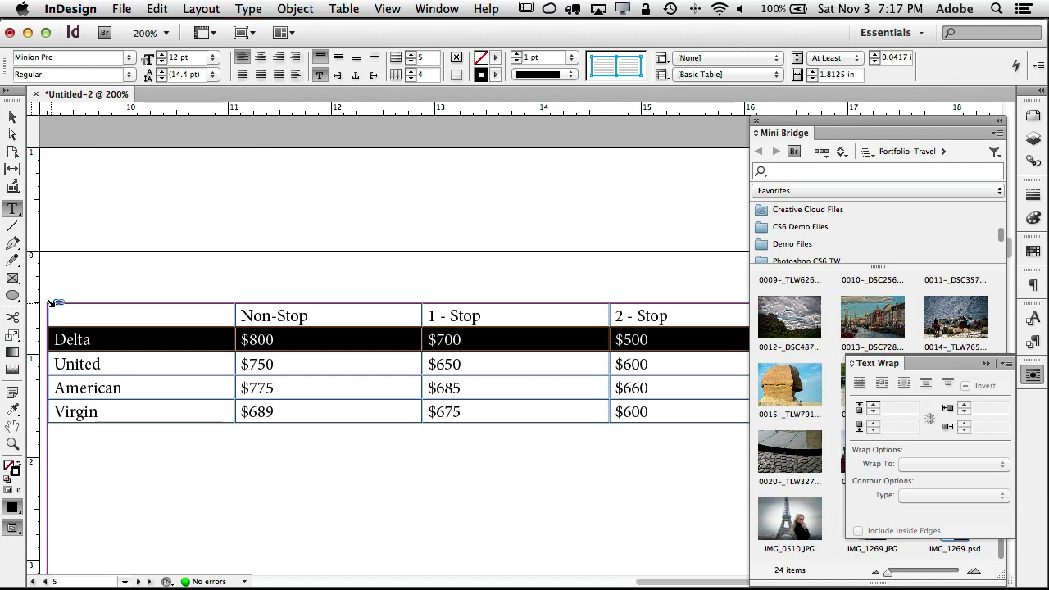
Step: Set the font of the entire table to Myriad Pro
click(51, 303)
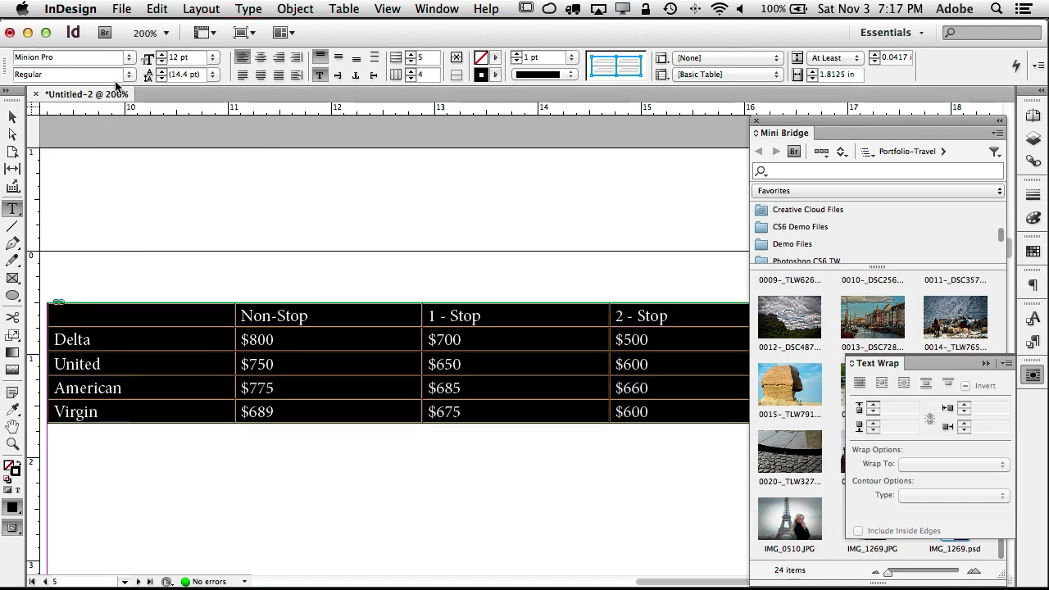
drag(82, 57, 28, 29)
text(Myriad Pro)
key(Tab)
key(Return)
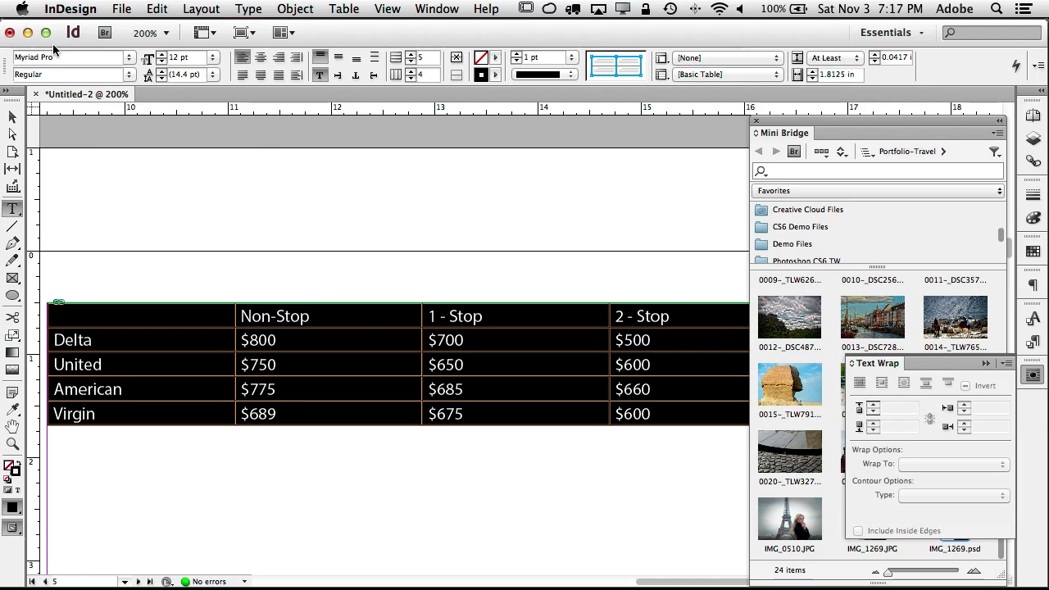
Step: Set the font style of the "Non-Stop" column heading to Bold
drag(311, 317, 240, 316)
click(22, 57)
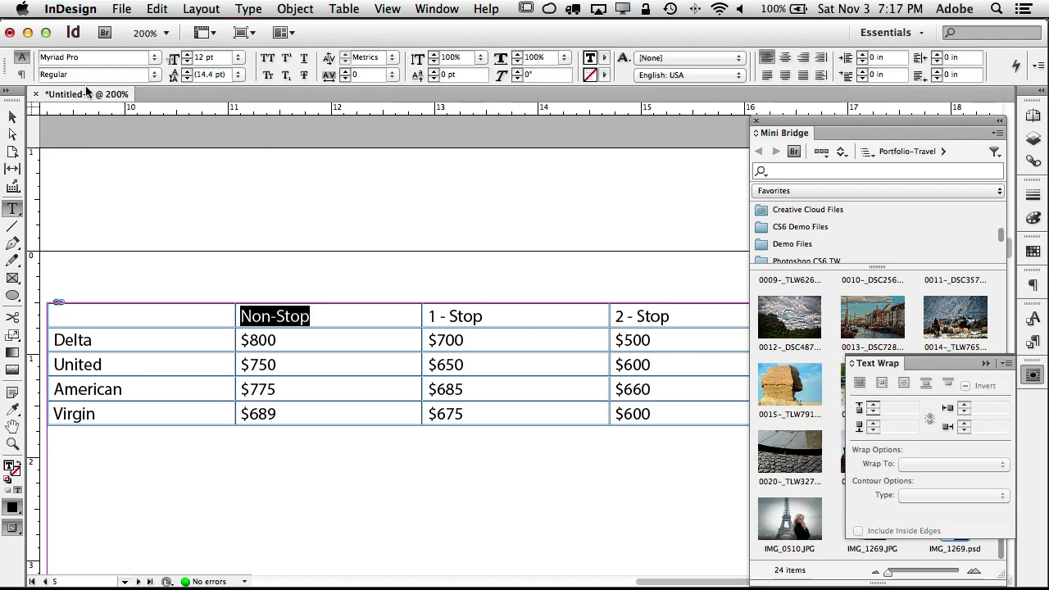
click(154, 75)
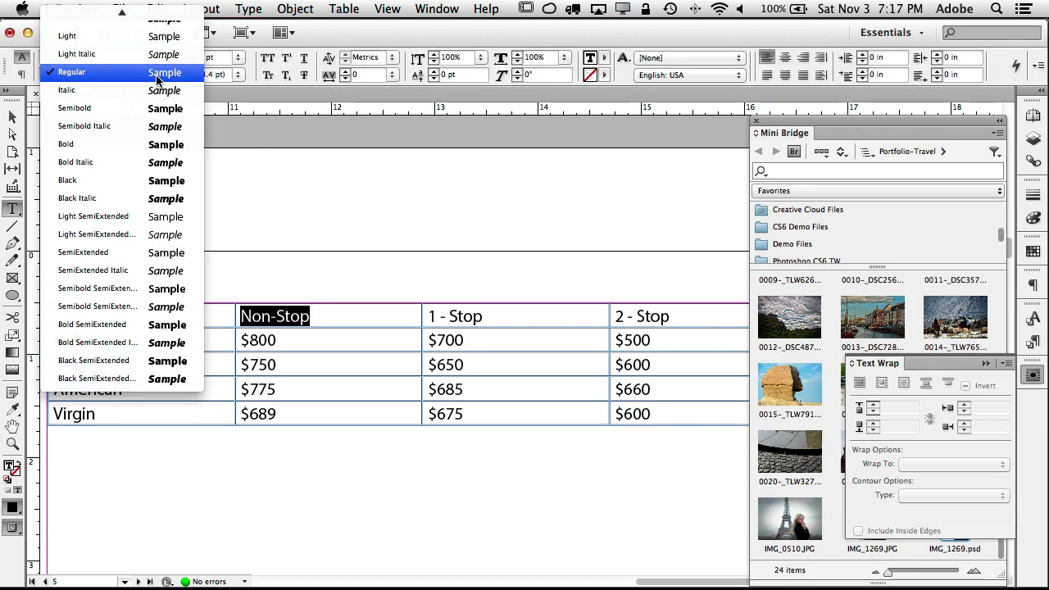
click(146, 146)
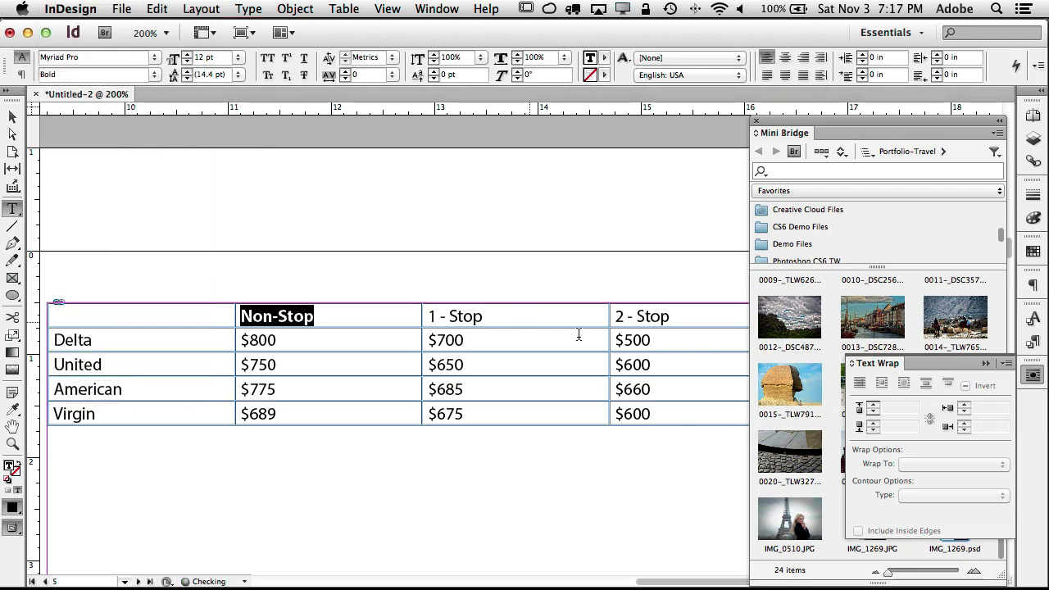
Step: Create a paragraph style named "Table Heading" from the bold "Non-Stop" text
click(1032, 343)
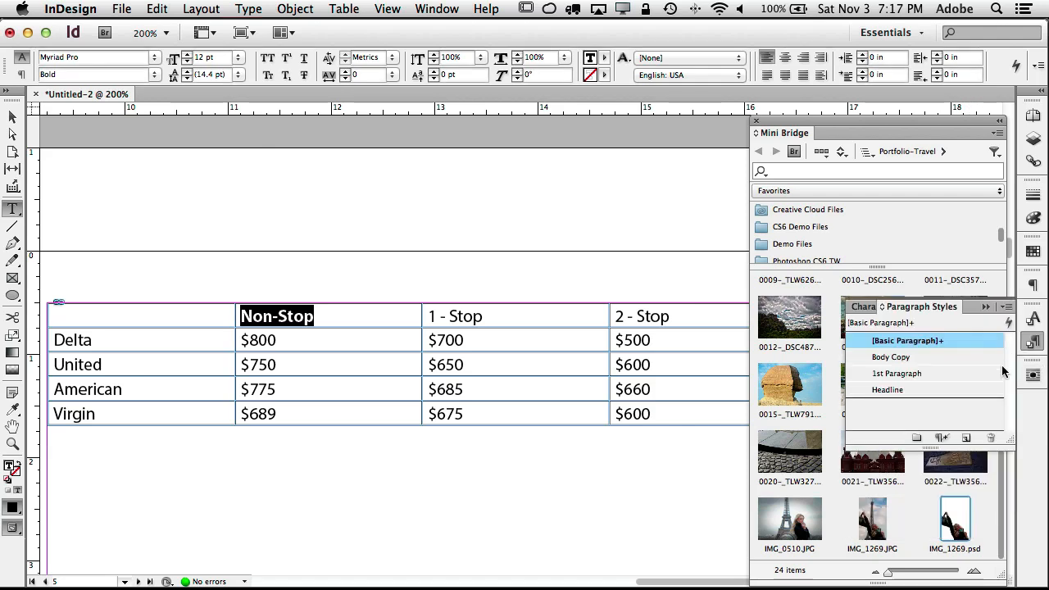
alt+click(966, 438)
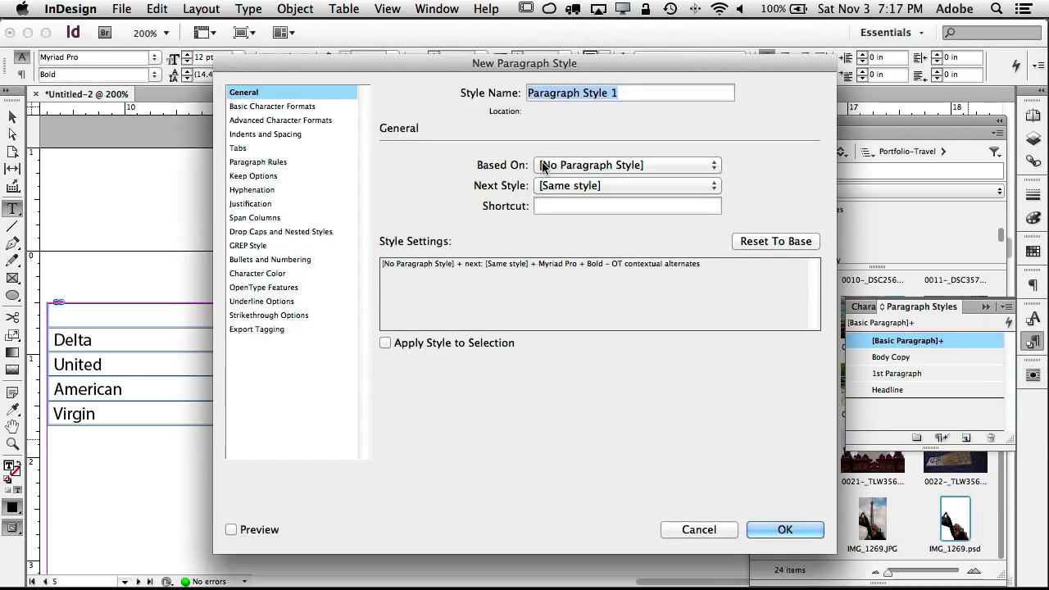
text(Table )
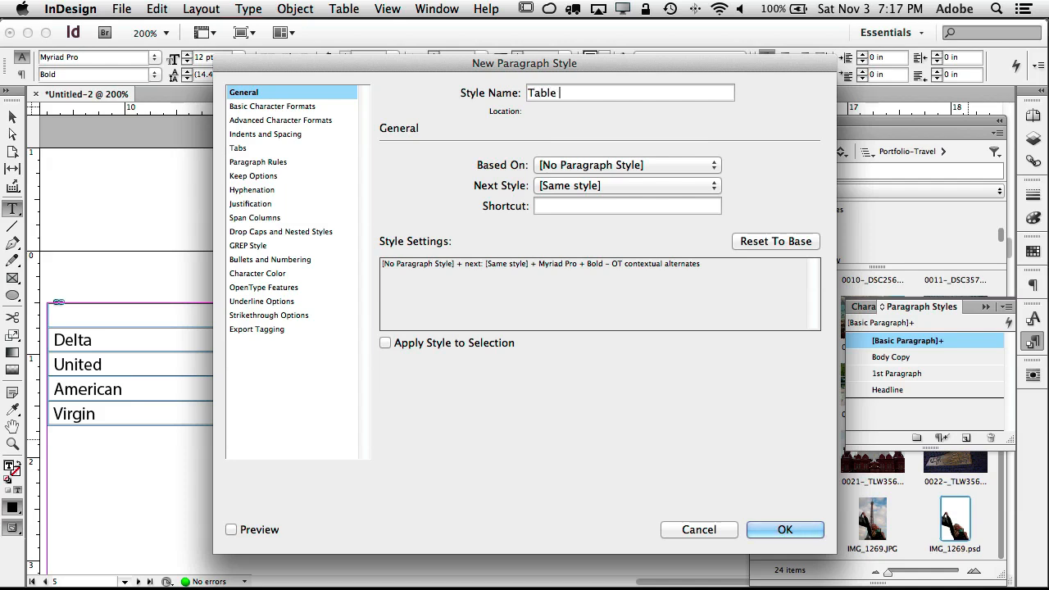
text(Heading)
click(791, 527)
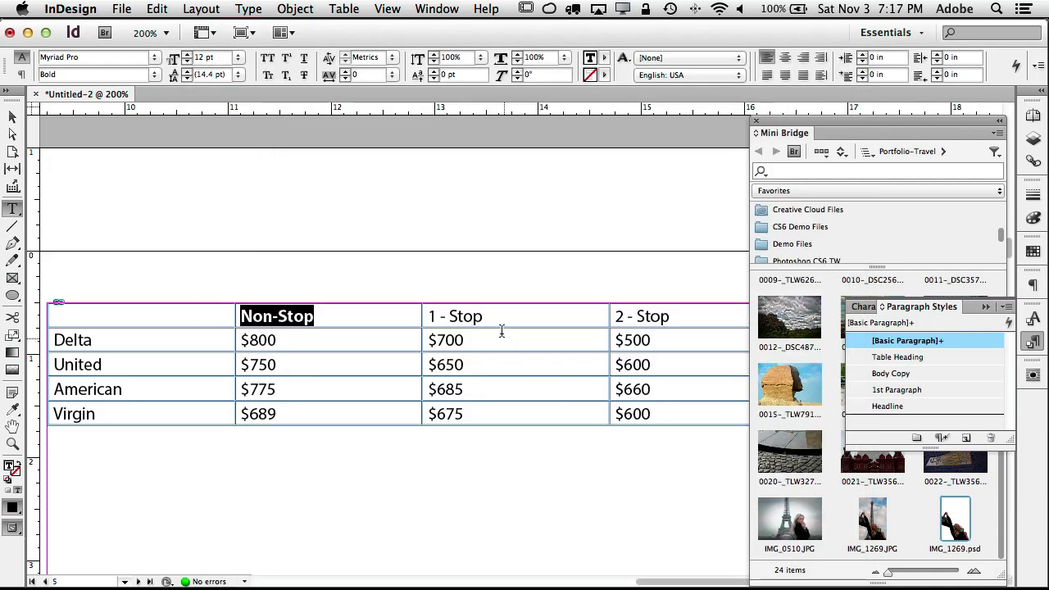
Step: Apply the Table Heading paragraph style to the table's whole first row
drag(482, 316, 429, 317)
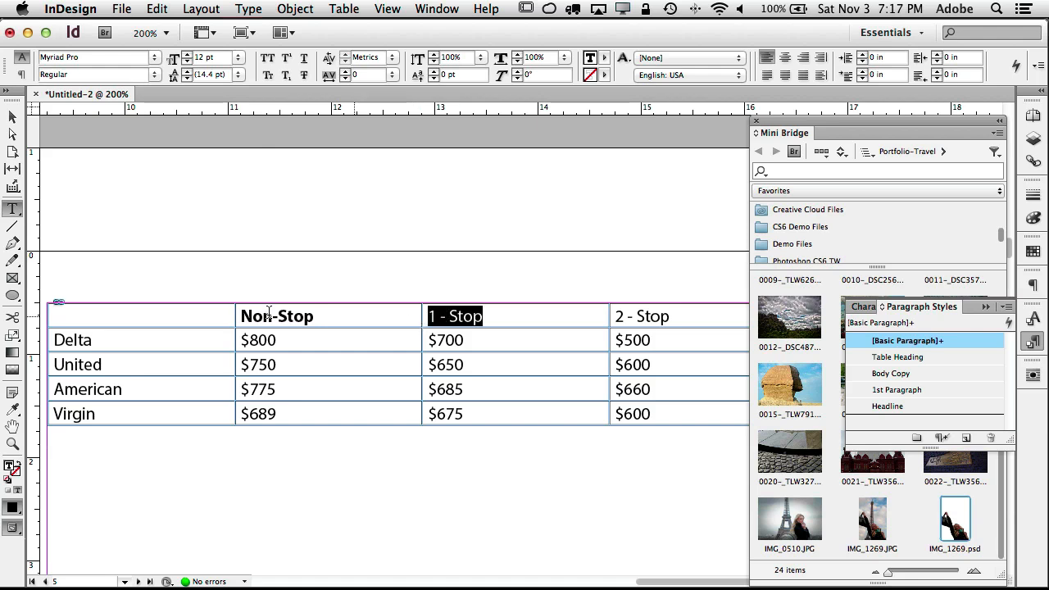
click(47, 316)
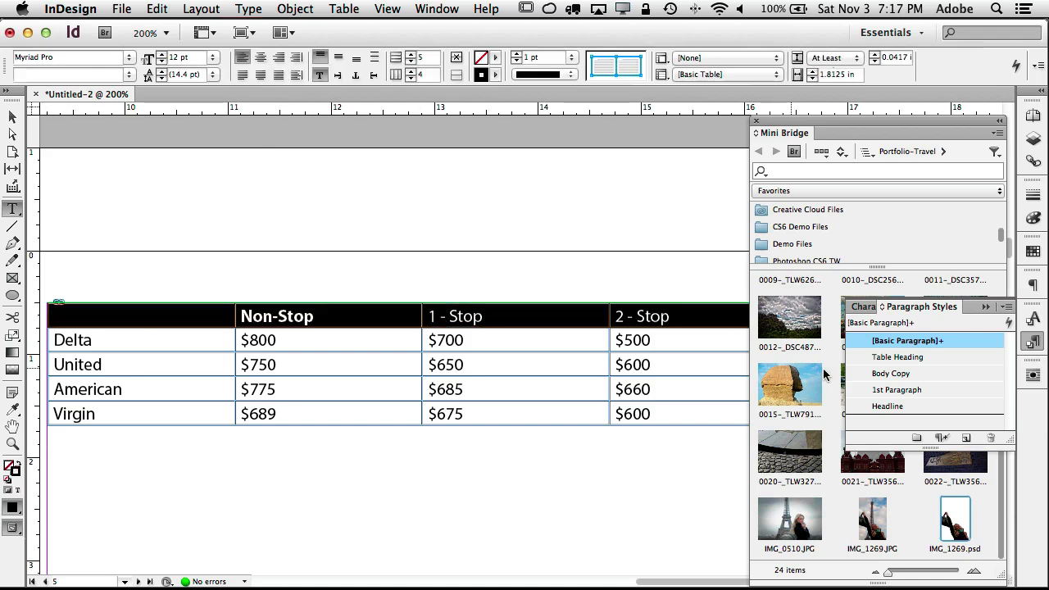
click(894, 357)
click(566, 353)
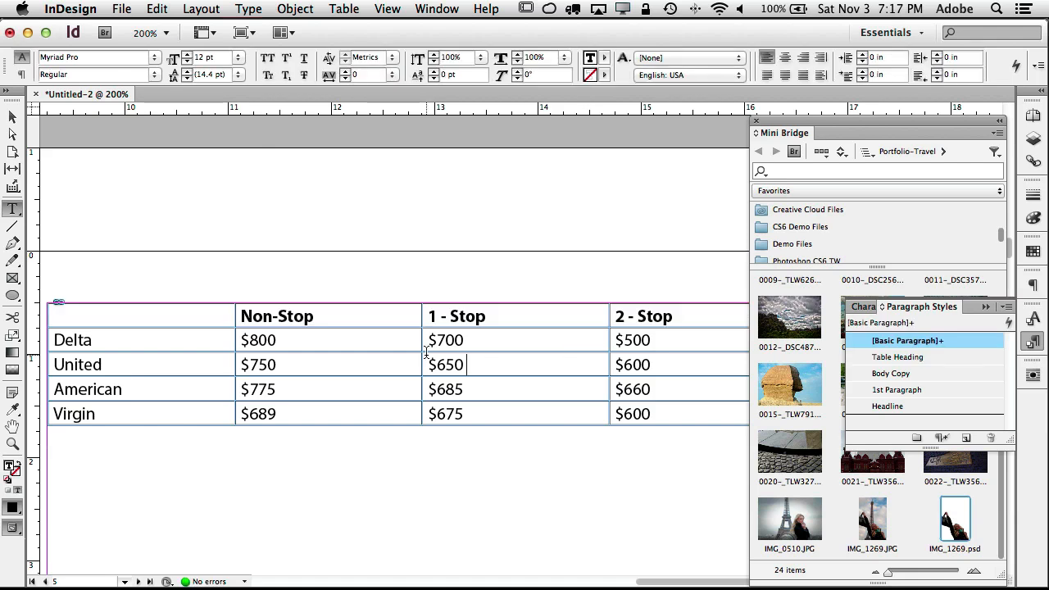
Step: Add an empty row to the table below the Virgin row
drag(65, 339, 93, 344)
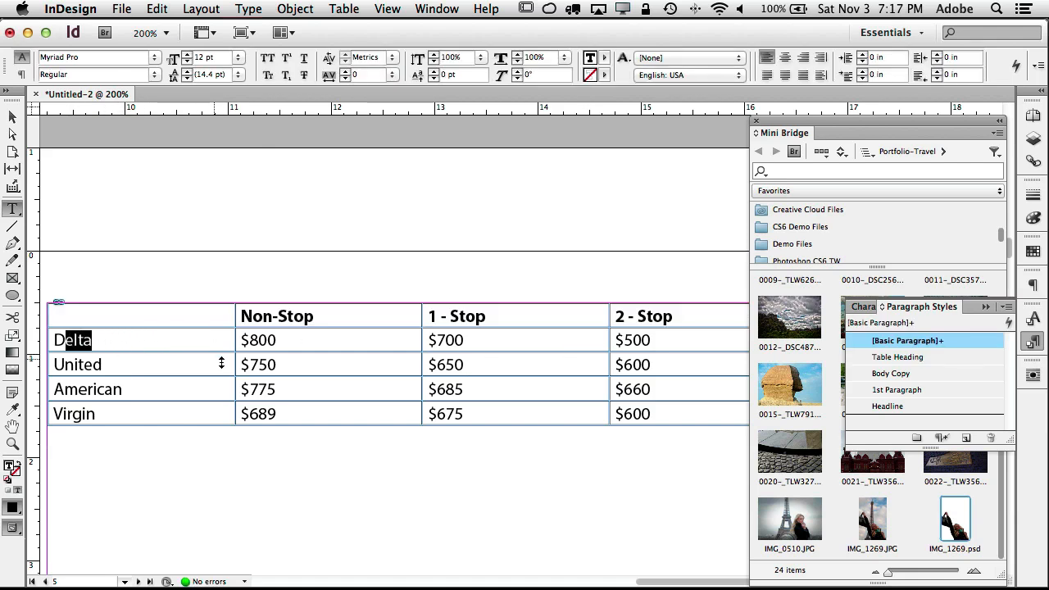
click(655, 414)
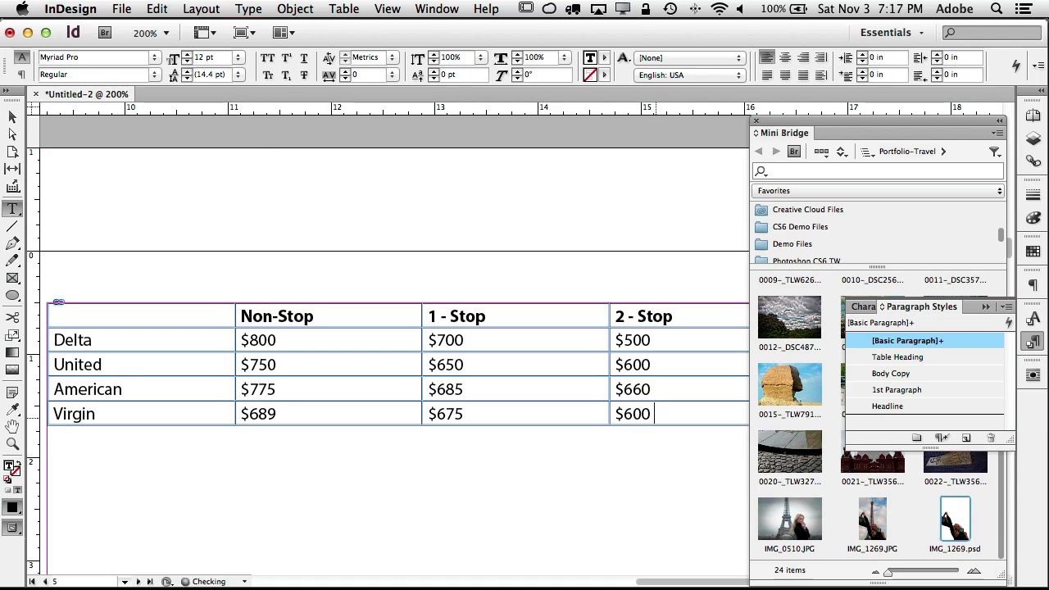
key(Tab)
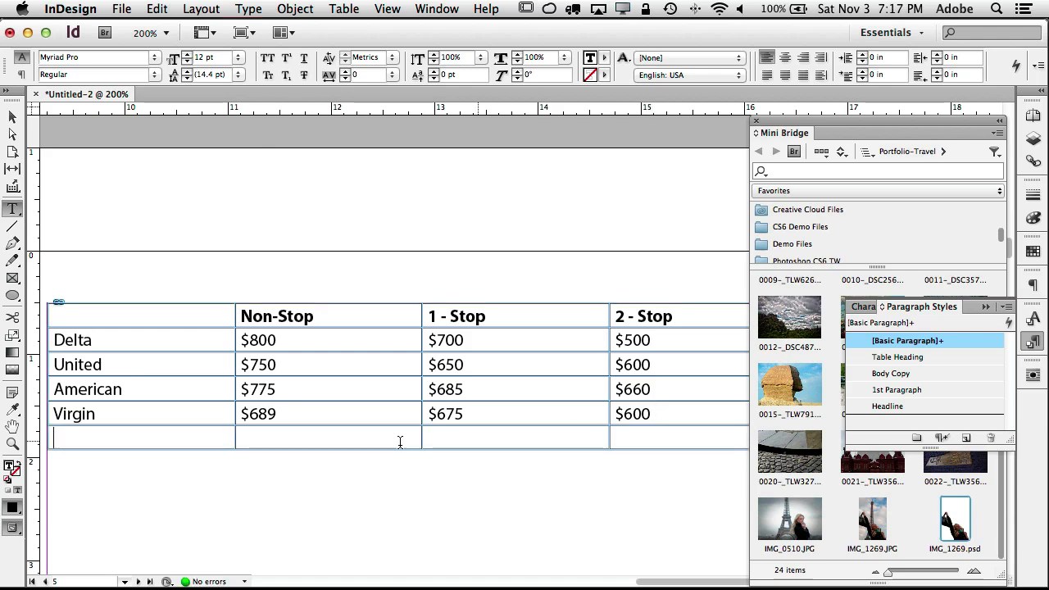
Step: Merge the first two cells of the table's empty last row, and merge its last two cells as well
drag(122, 435, 265, 435)
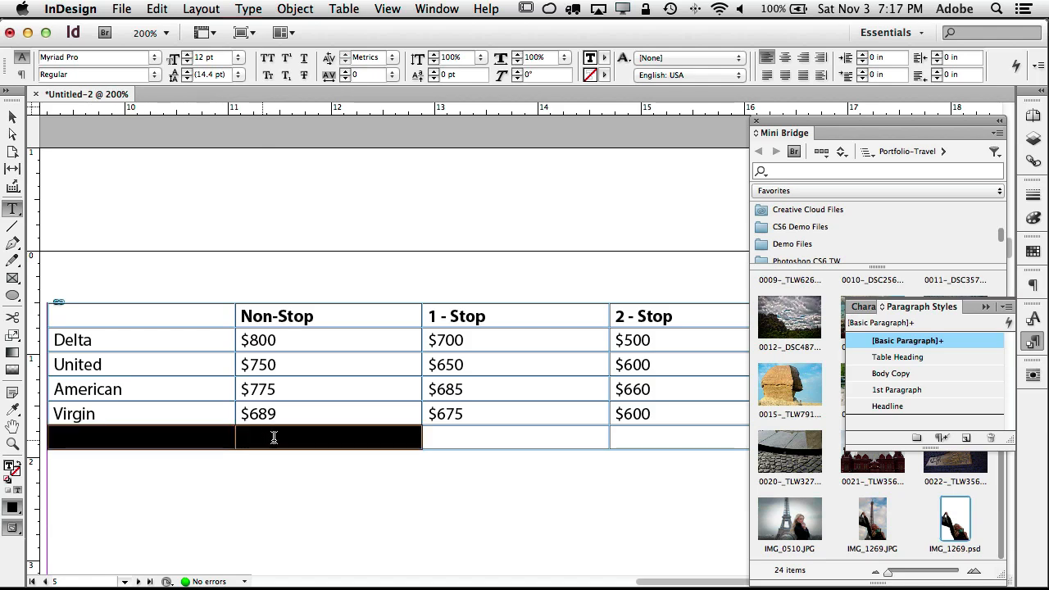
right_click(318, 443)
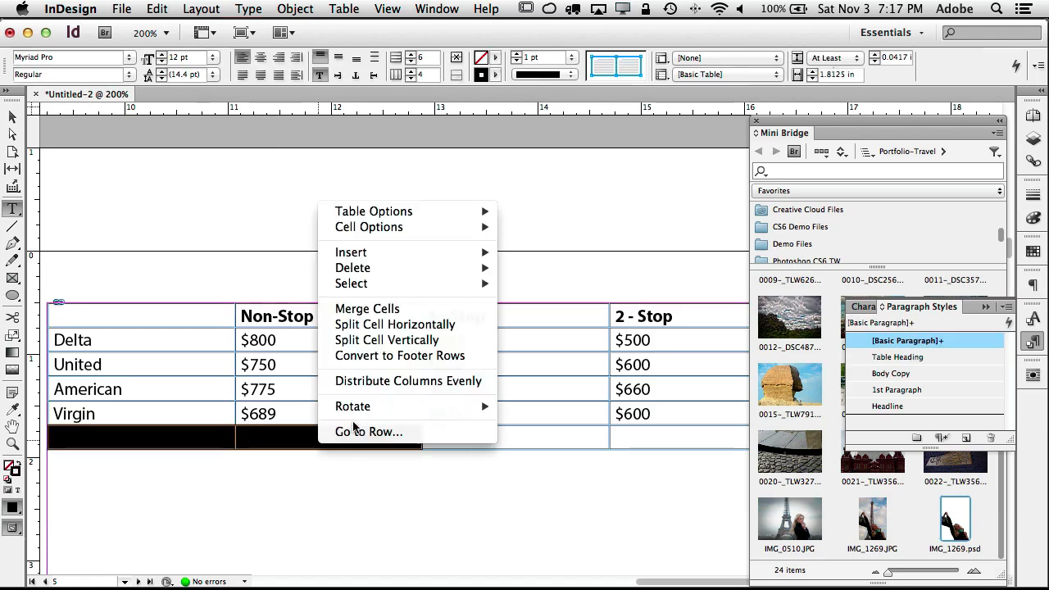
click(352, 308)
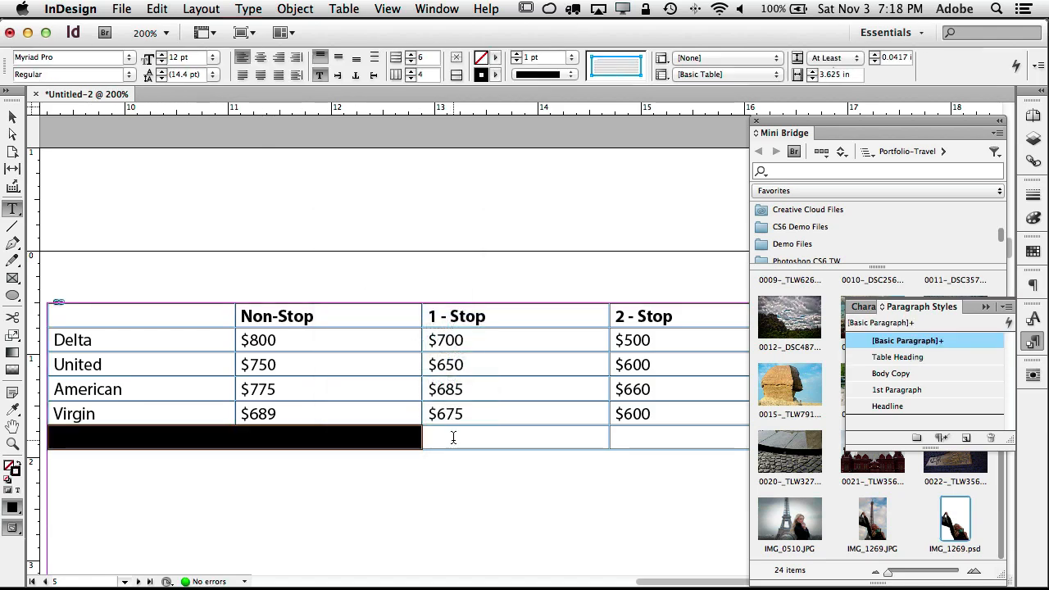
click(453, 438)
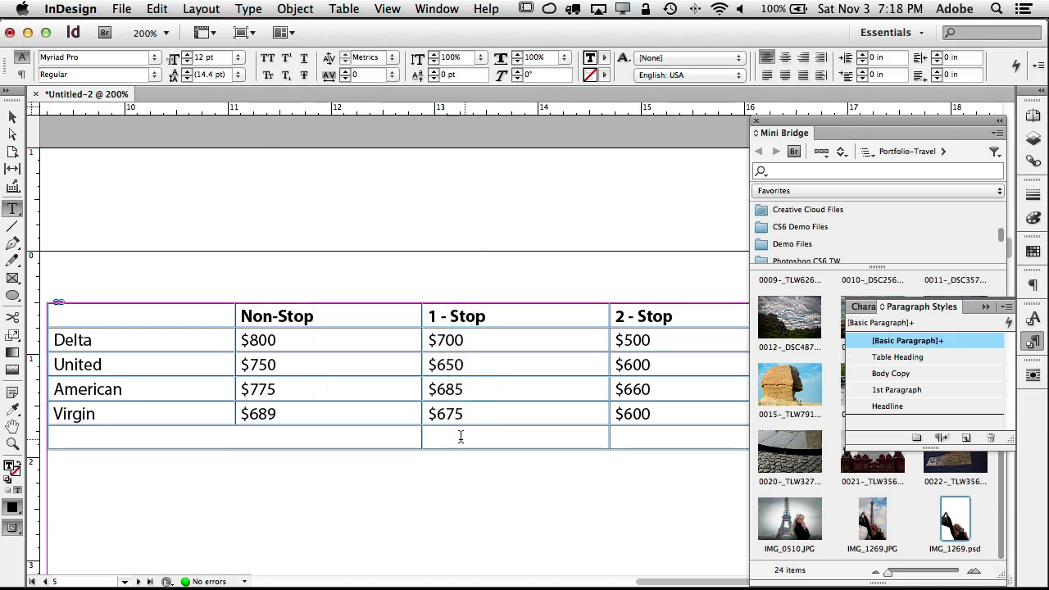
right_click(638, 431)
click(664, 305)
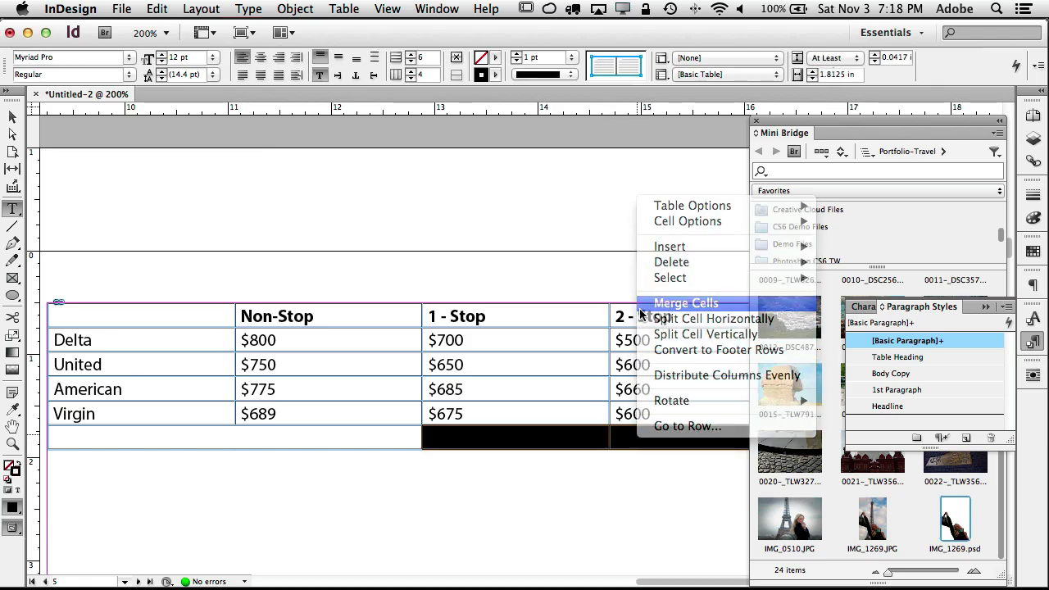
click(493, 343)
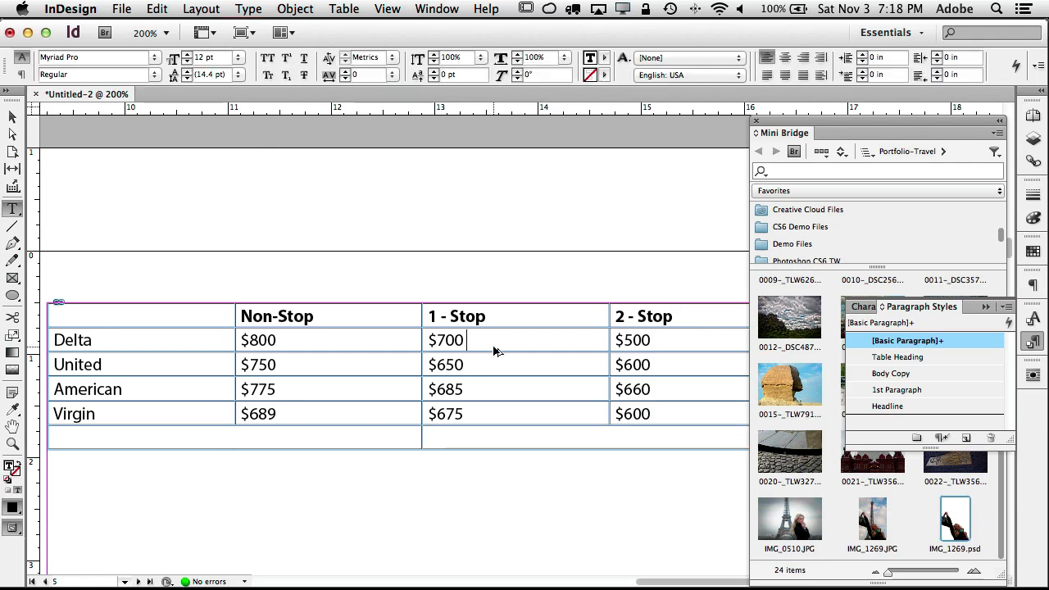
Step: Export all pages to the Desktop as Travel.pdf in Adobe PDF (Print) format, using the High Quality Print preset
key(super+alt+0)
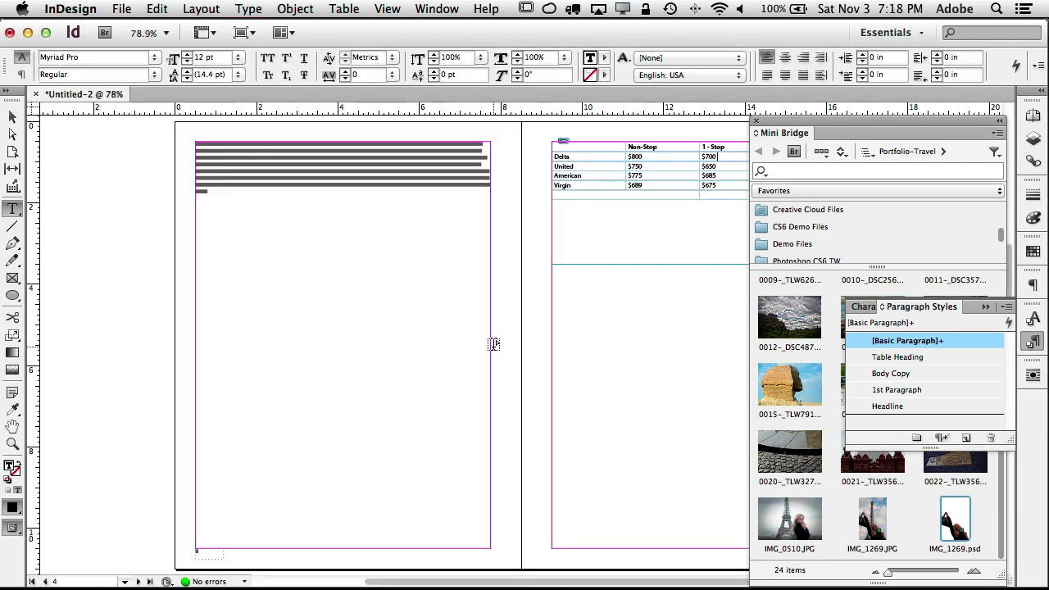
scroll(494, 343, up, 15)
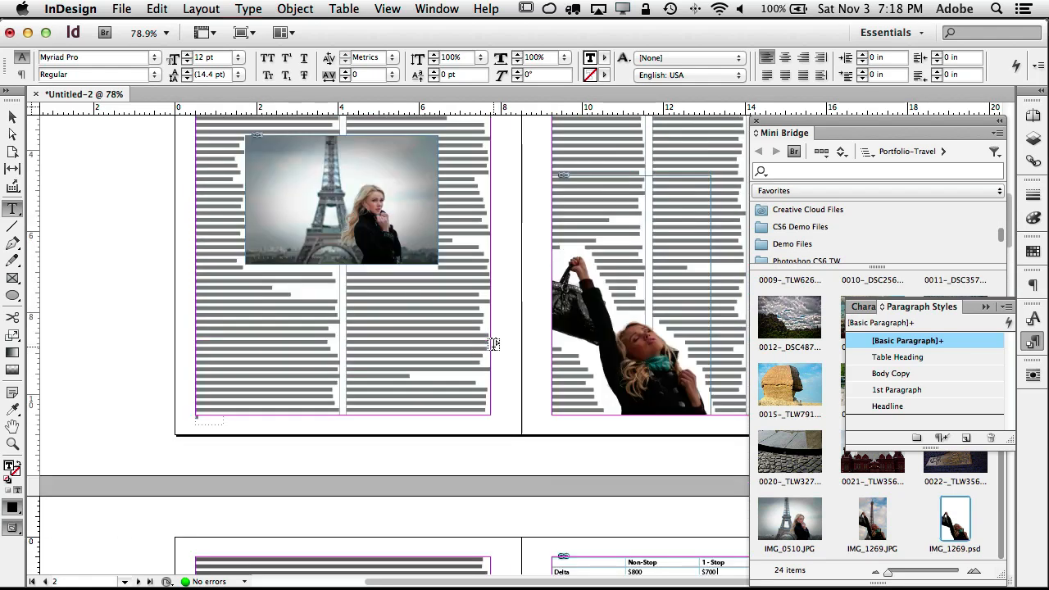
scroll(493, 344, up, 10)
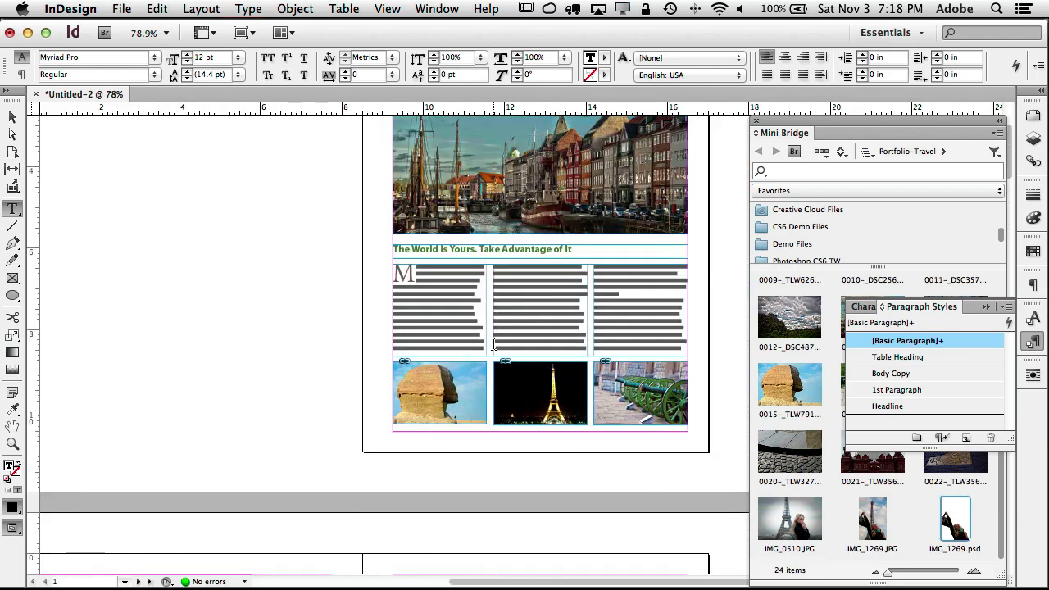
click(121, 8)
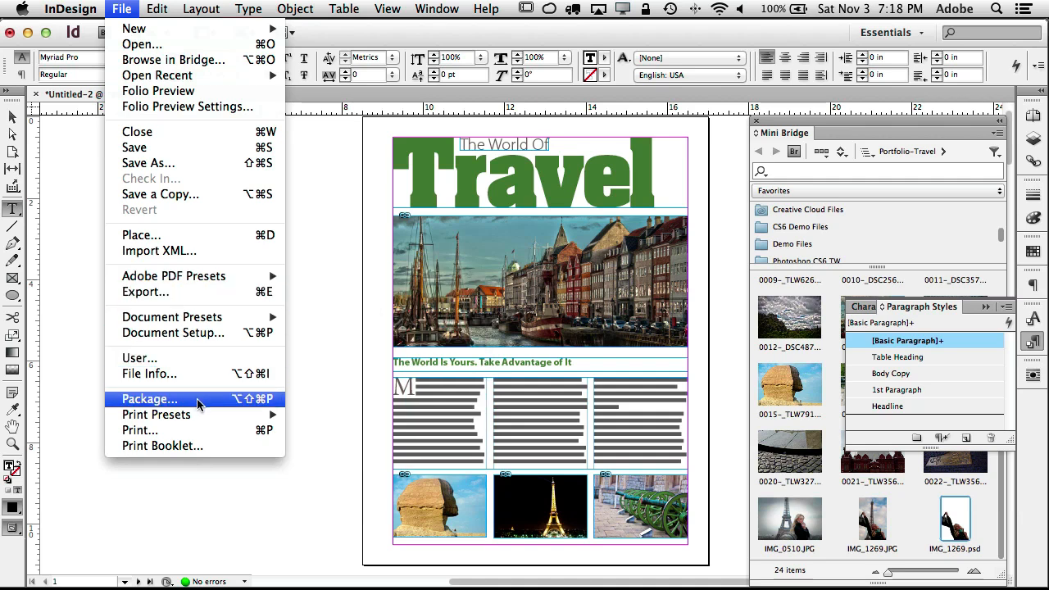
click(205, 291)
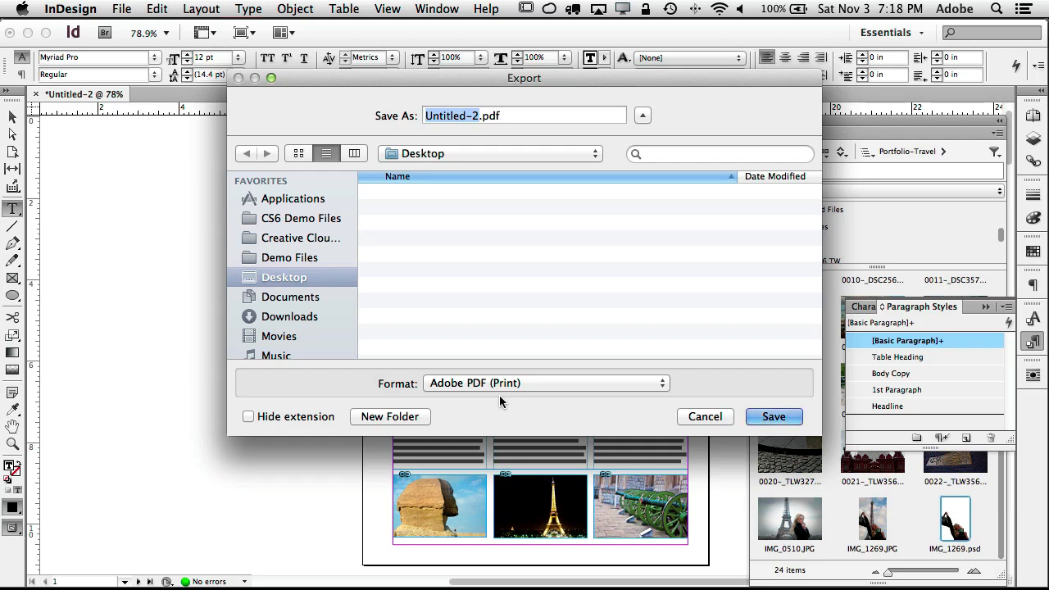
text(Travel)
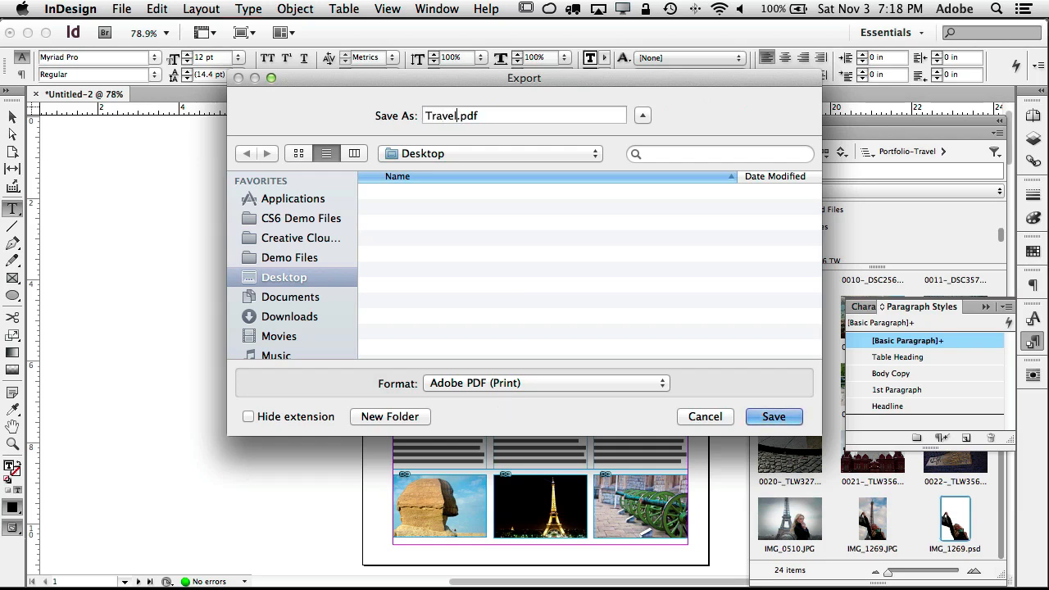
key(Return)
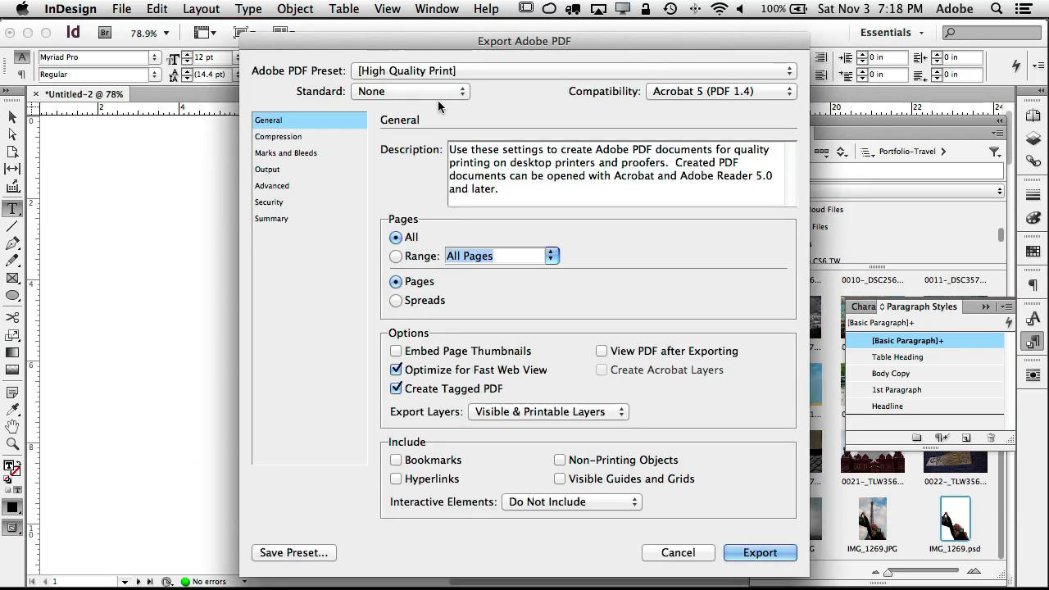
click(416, 74)
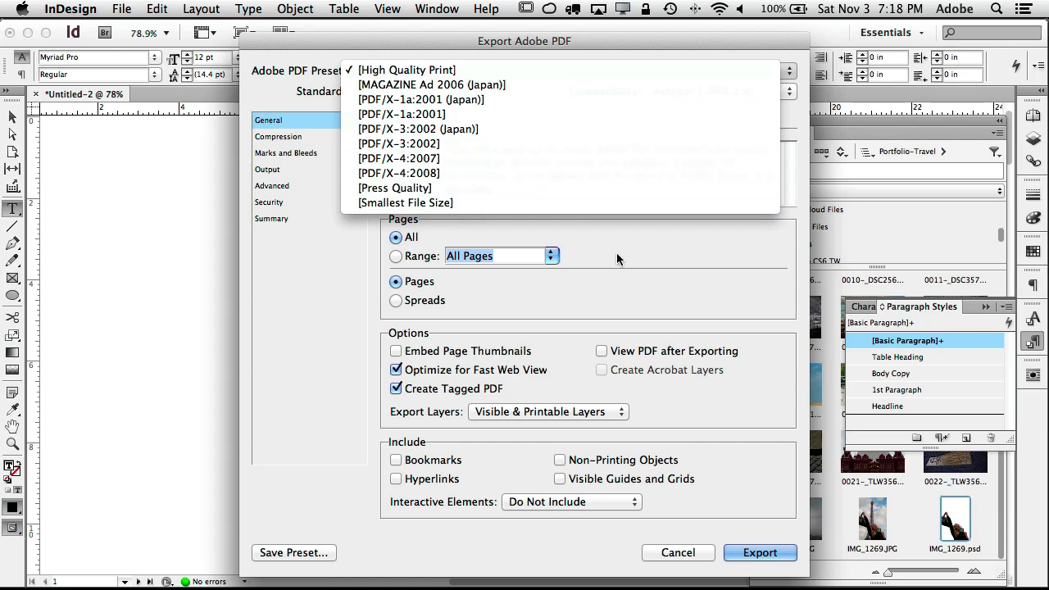
click(634, 319)
click(752, 552)
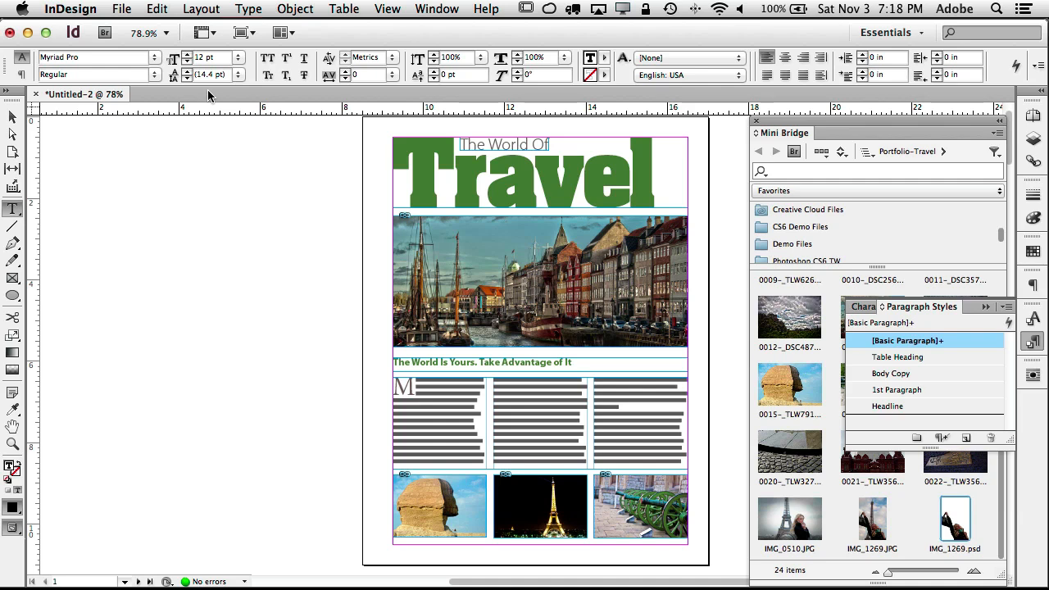
click(120, 9)
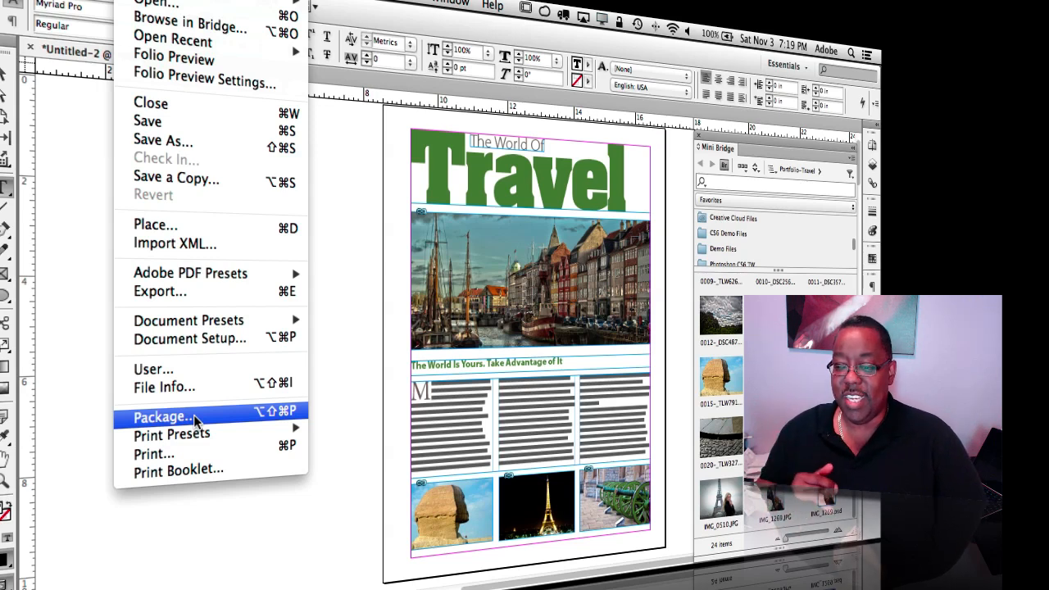
click(4, 70)
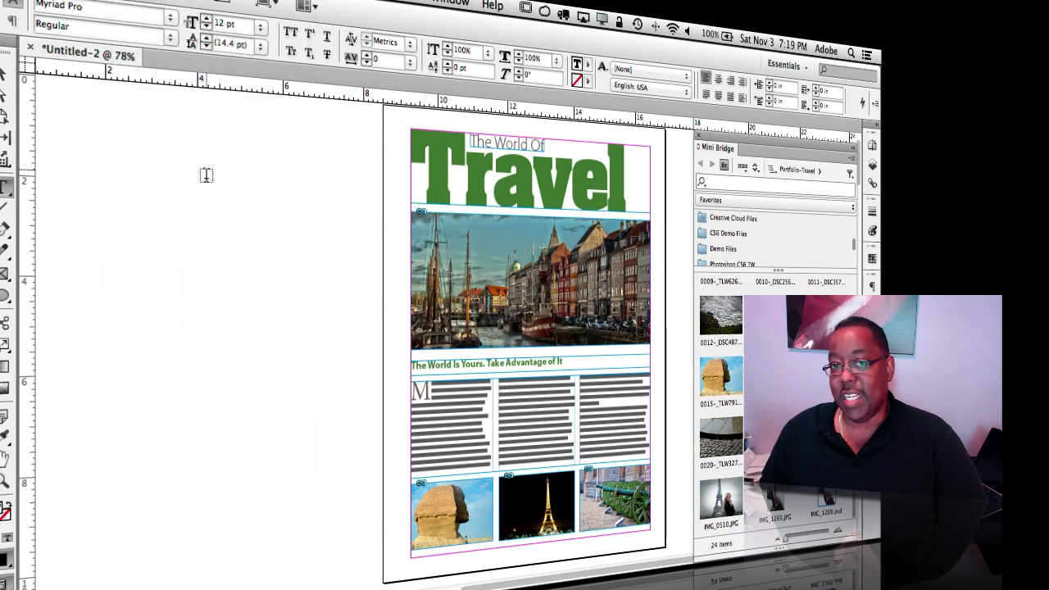